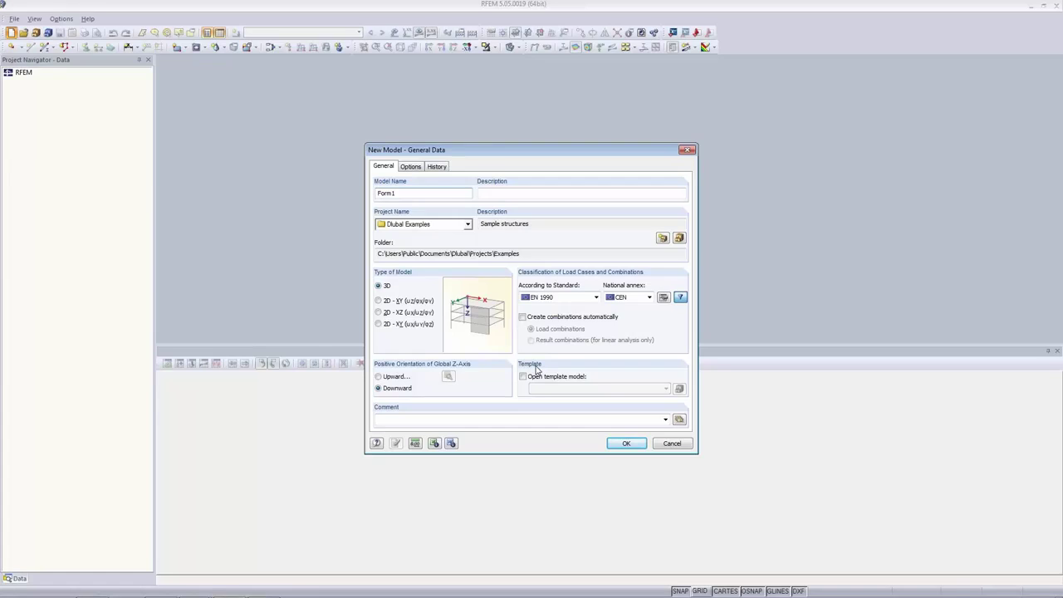
# - Create the new 3D model Form1 with RF-FORM-FINDING active, overwriting the existing model of that name
pyautogui.click(422, 193)
pyautogui.click(412, 167)
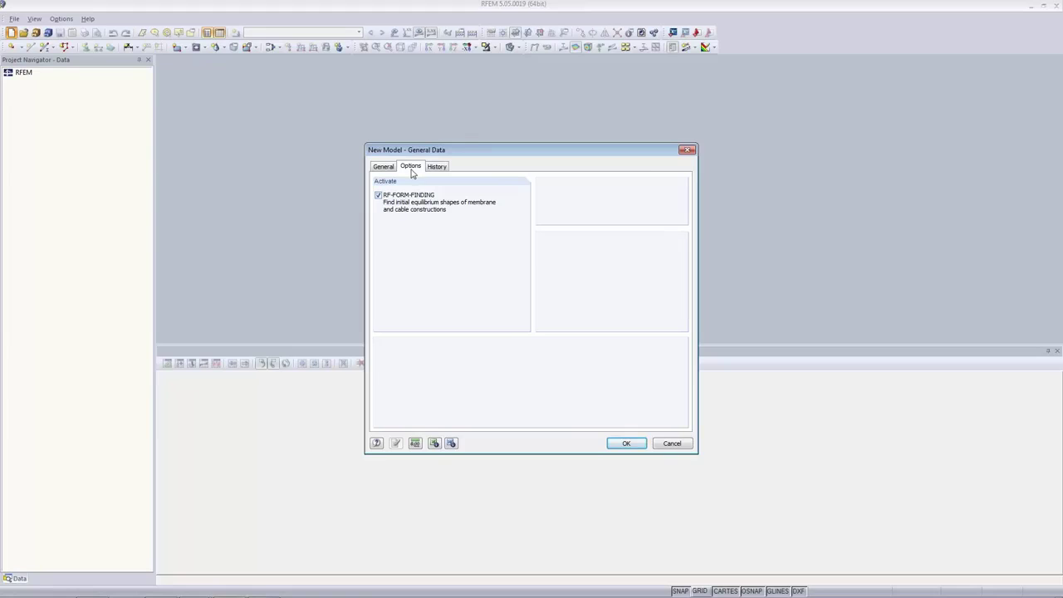
pyautogui.click(641, 445)
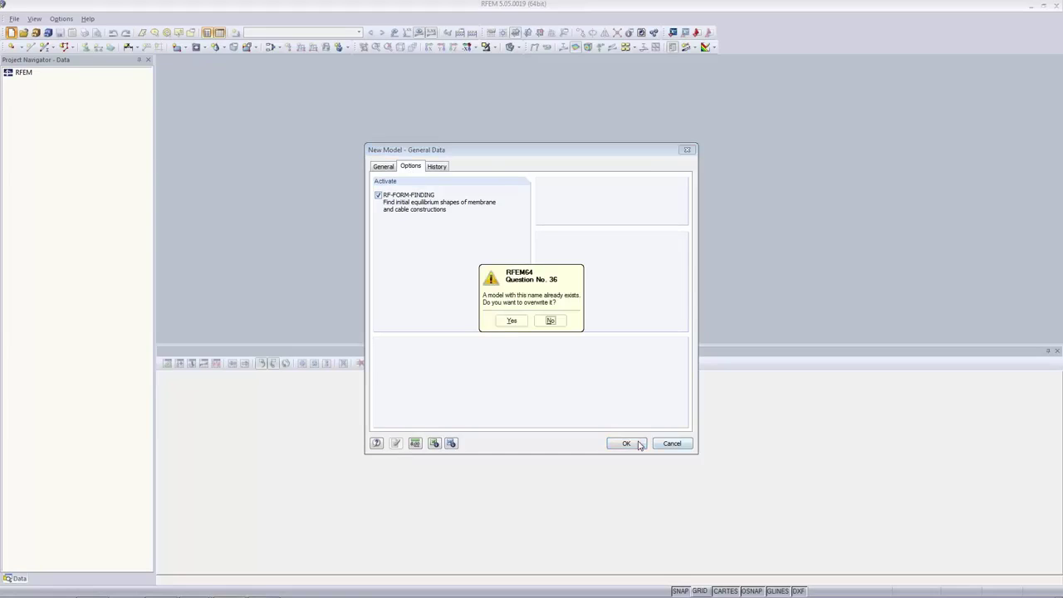
pyautogui.click(511, 320)
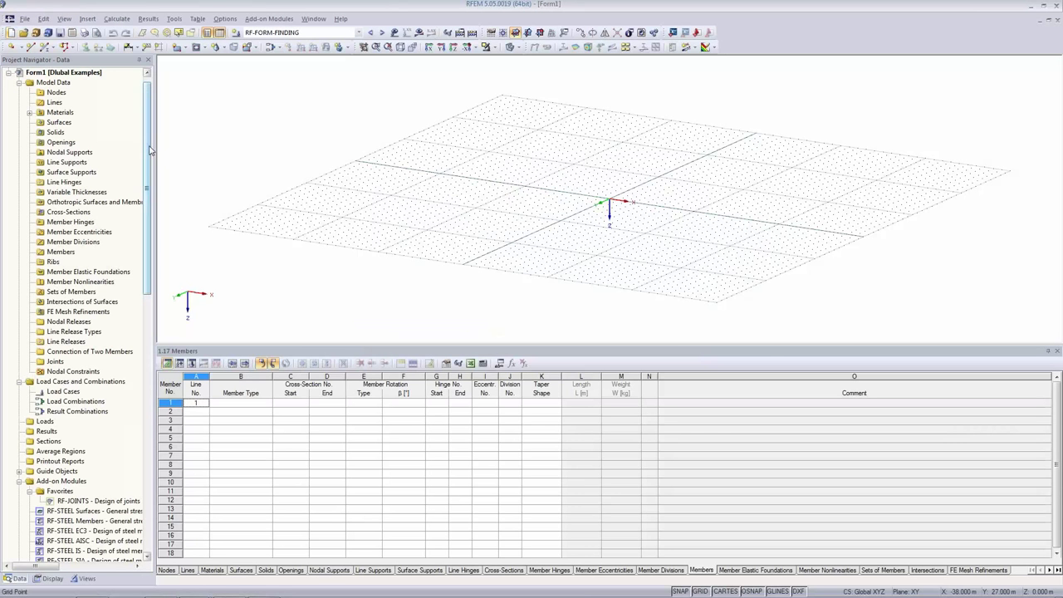
pyautogui.moveTo(150, 151); pyautogui.dragTo(150, 295)
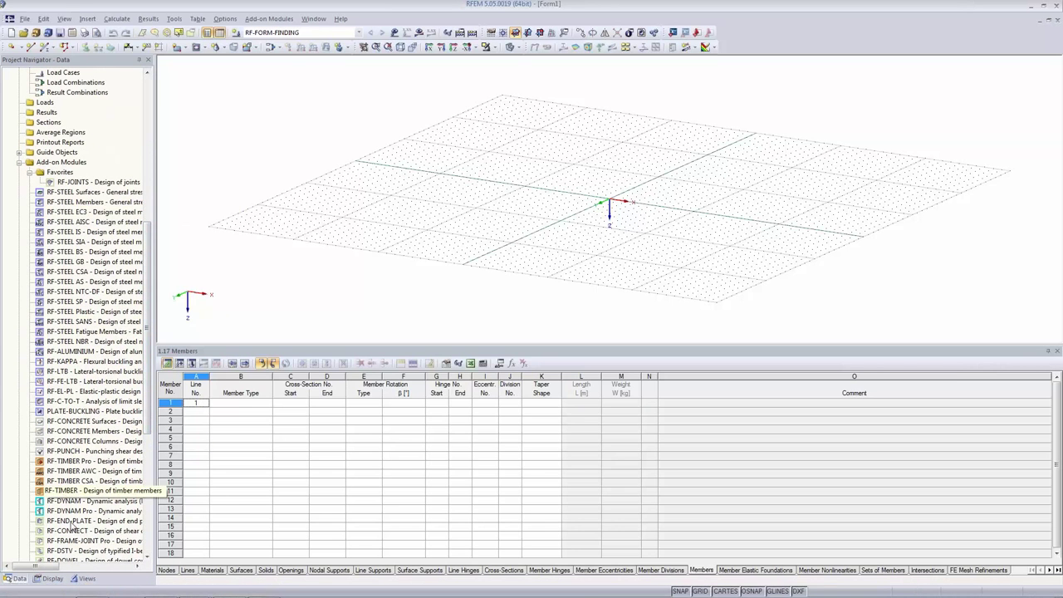
pyautogui.moveTo(149, 277); pyautogui.dragTo(158, 129)
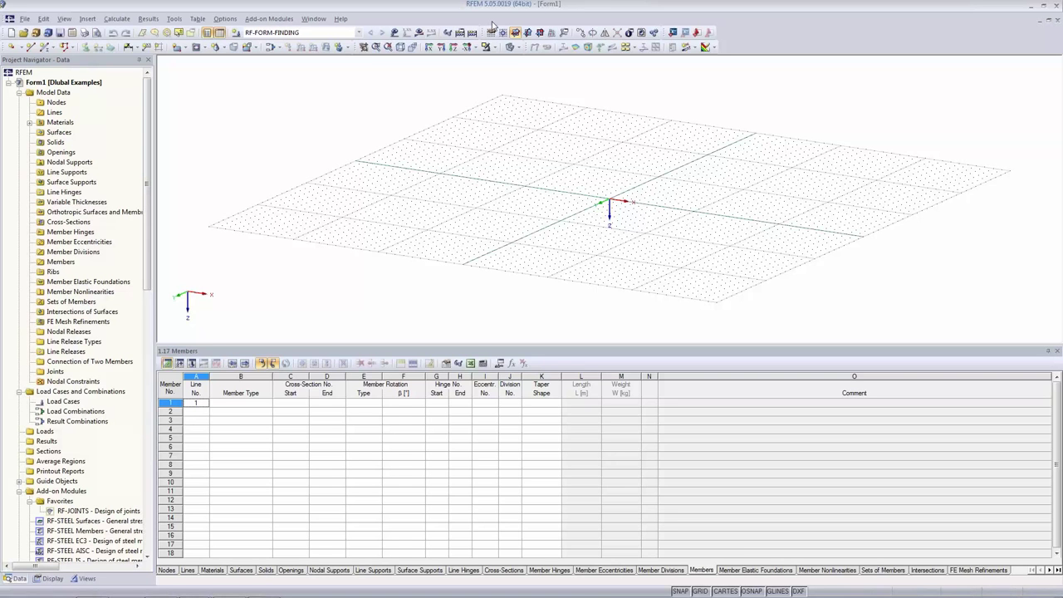
# - Set the work plane to XZ and draw a vertical line 10 m long upward from the origin
pyautogui.click(539, 33)
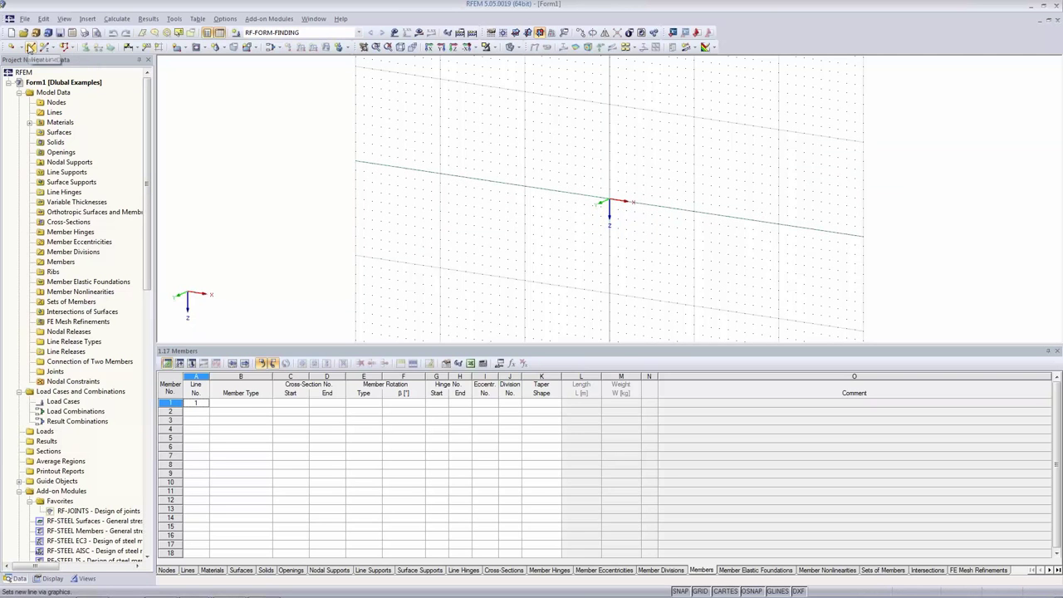
pyautogui.click(29, 48)
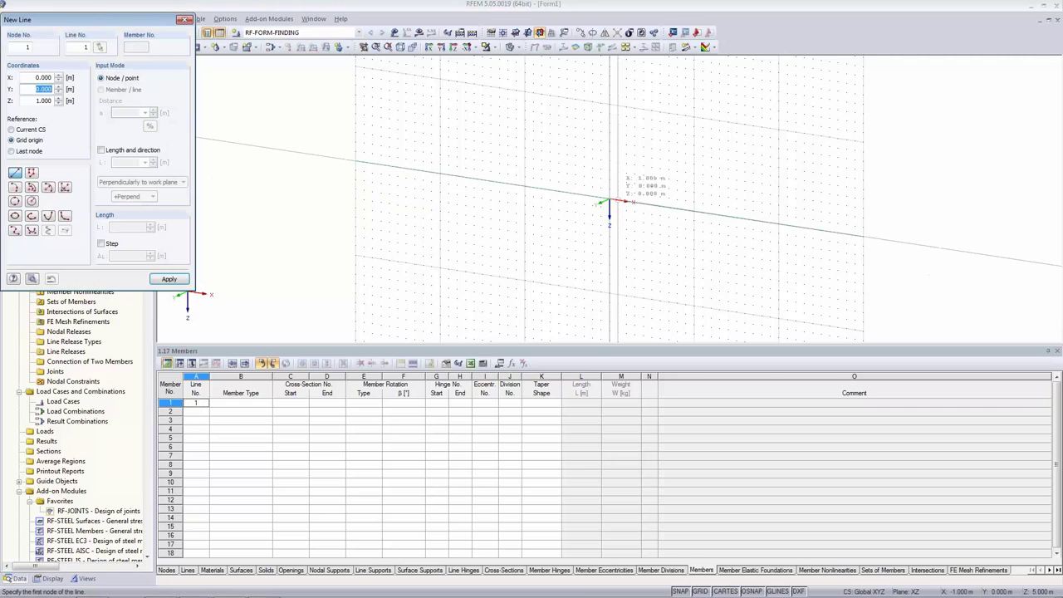
pyautogui.scroll(2, 611, 203)
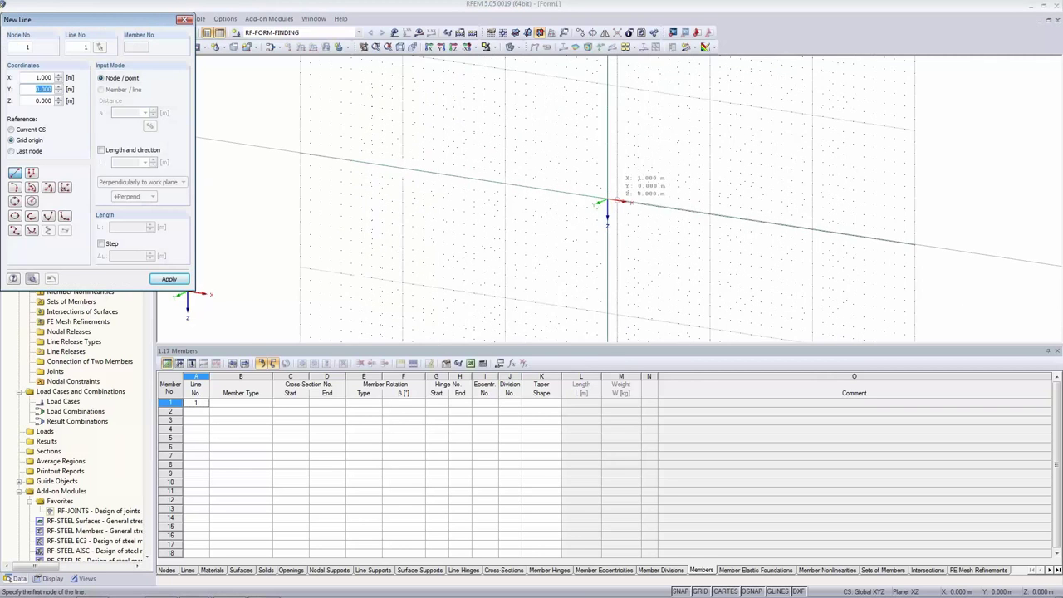
pyautogui.click(601, 346)
pyautogui.moveTo(603, 577); pyautogui.dragTo(604, 578)
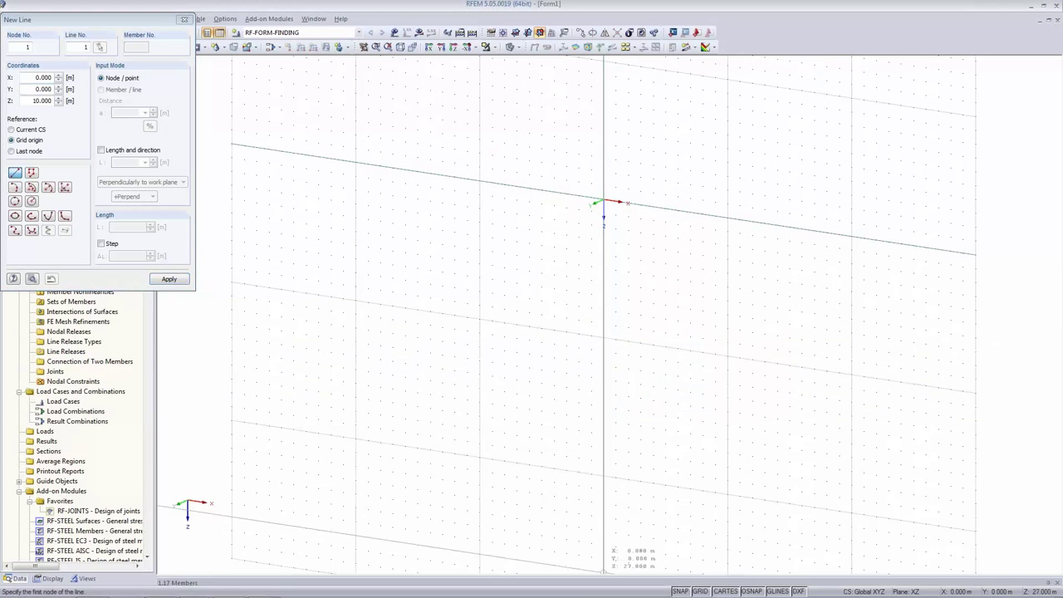
pyautogui.moveTo(646, 205); pyautogui.dragTo(448, 436, button='middle')
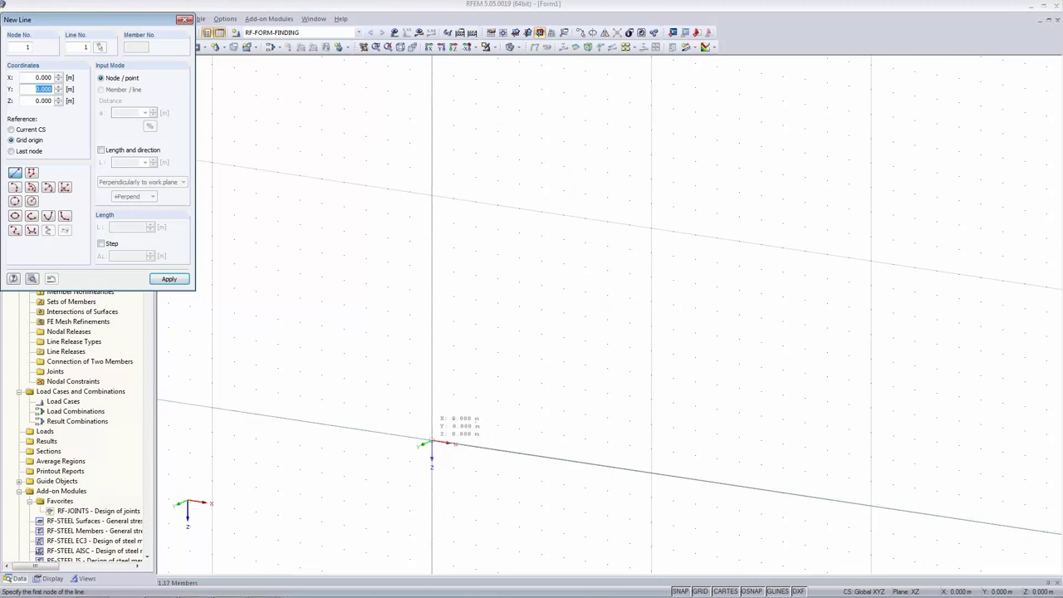
pyautogui.press('Return')
pyautogui.write('10')
pyautogui.press('Return')
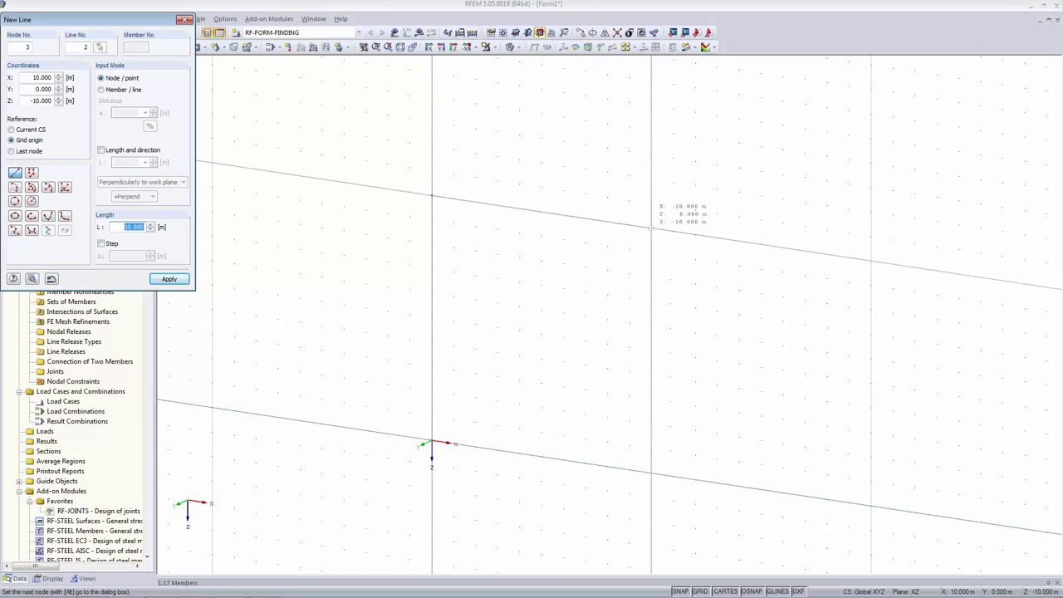
# - Continue the frame with lines to X 10, Z -10 m and down to X 10, Z 0 m, ending line input
pyautogui.click(651, 227)
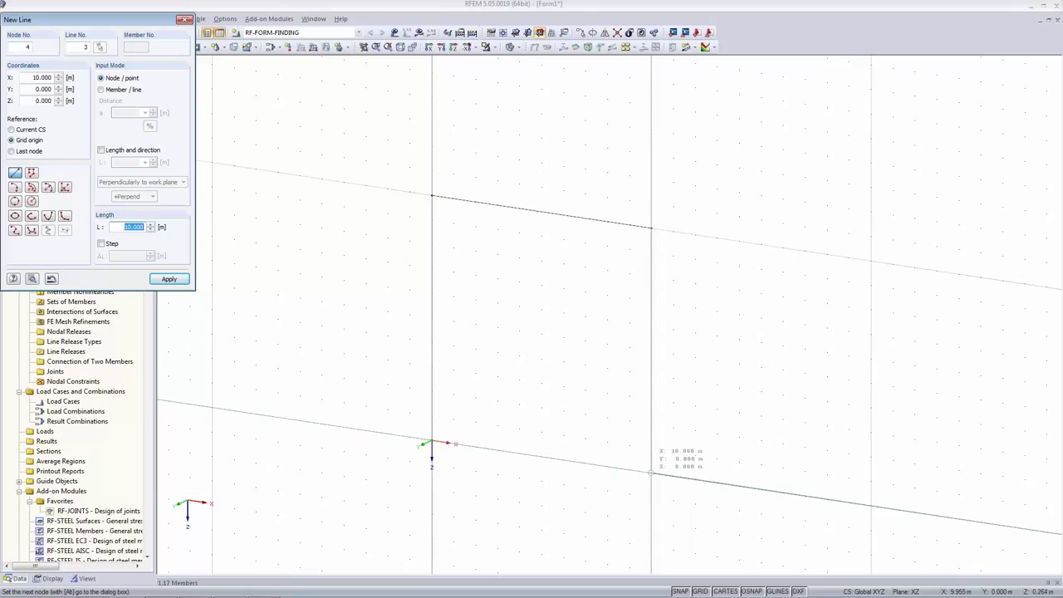
pyautogui.click(651, 472)
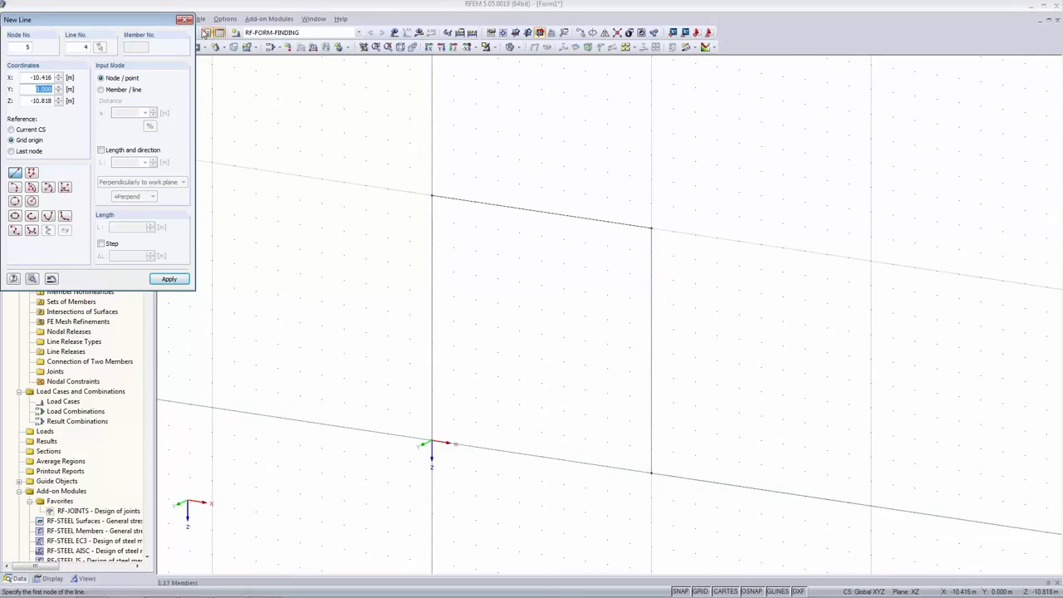
pyautogui.click(186, 20)
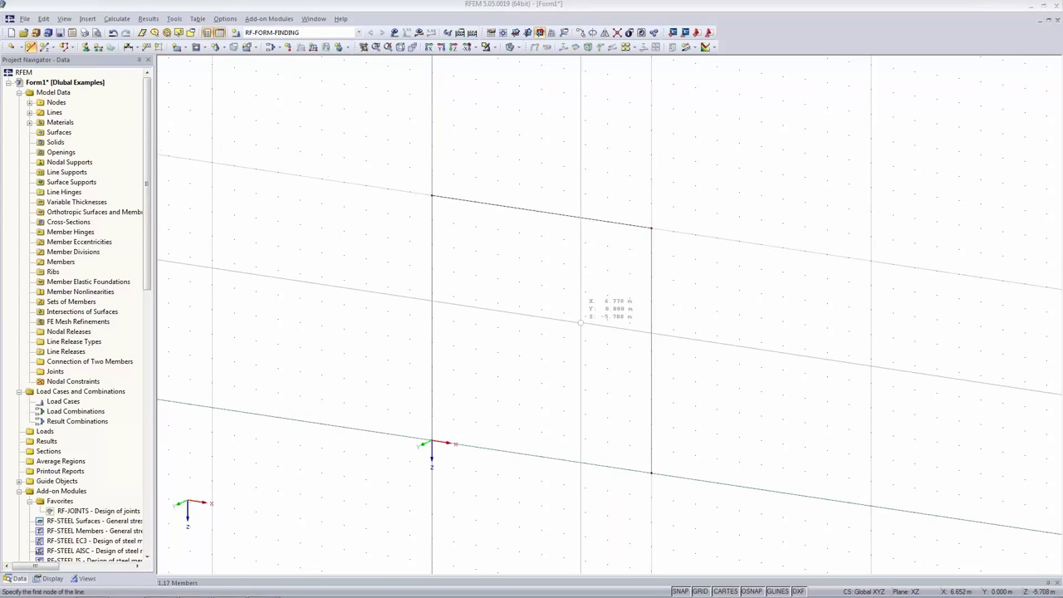
pyautogui.press('Escape')
# - Select the three frame lines and set up Extrude Line into Surface with a depth of 10 m
pyautogui.moveTo(347, 172); pyautogui.dragTo(739, 513)
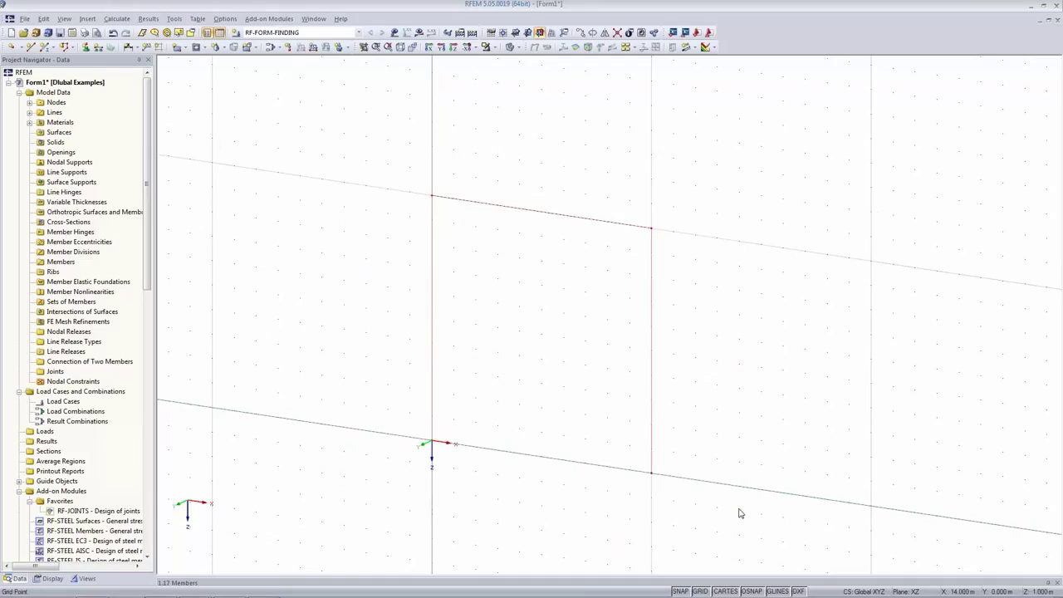
pyautogui.rightClick(504, 210)
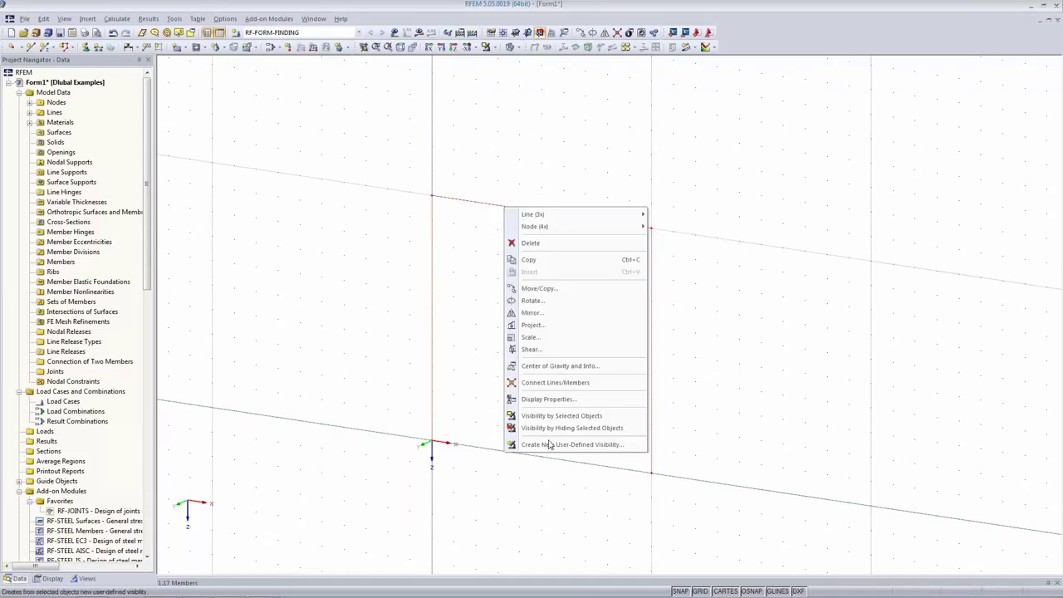
pyautogui.moveTo(562, 219)
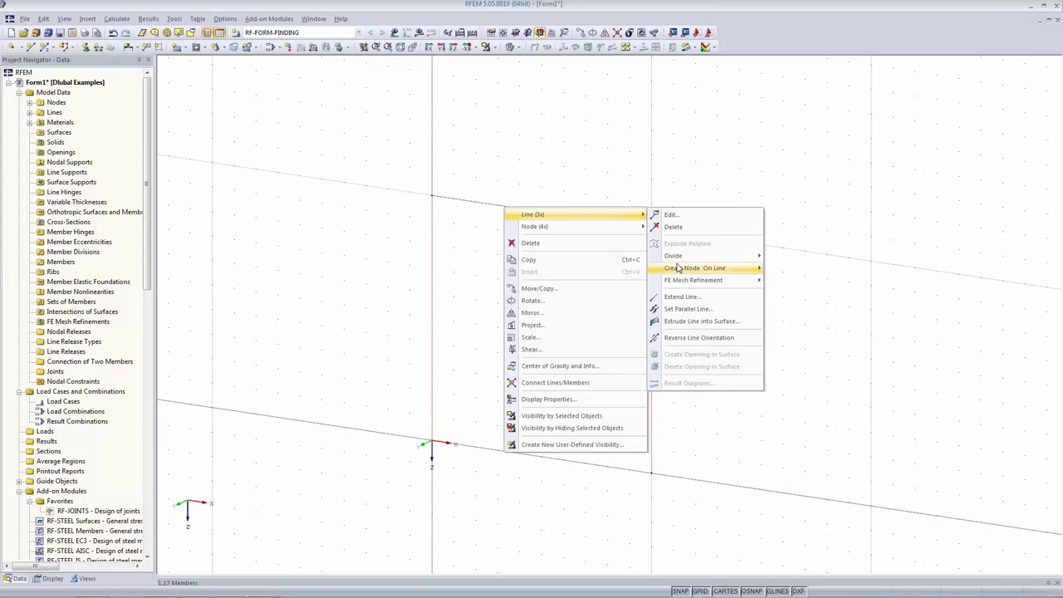
pyautogui.click(687, 322)
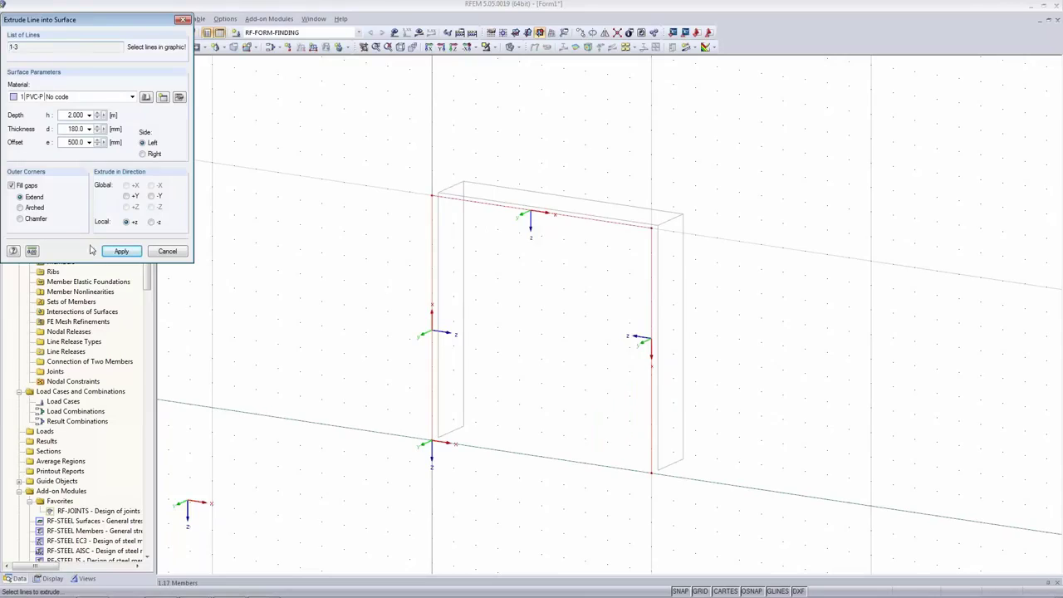
pyautogui.doubleClick(75, 114)
pyautogui.write('10')
pyautogui.press('Tab')
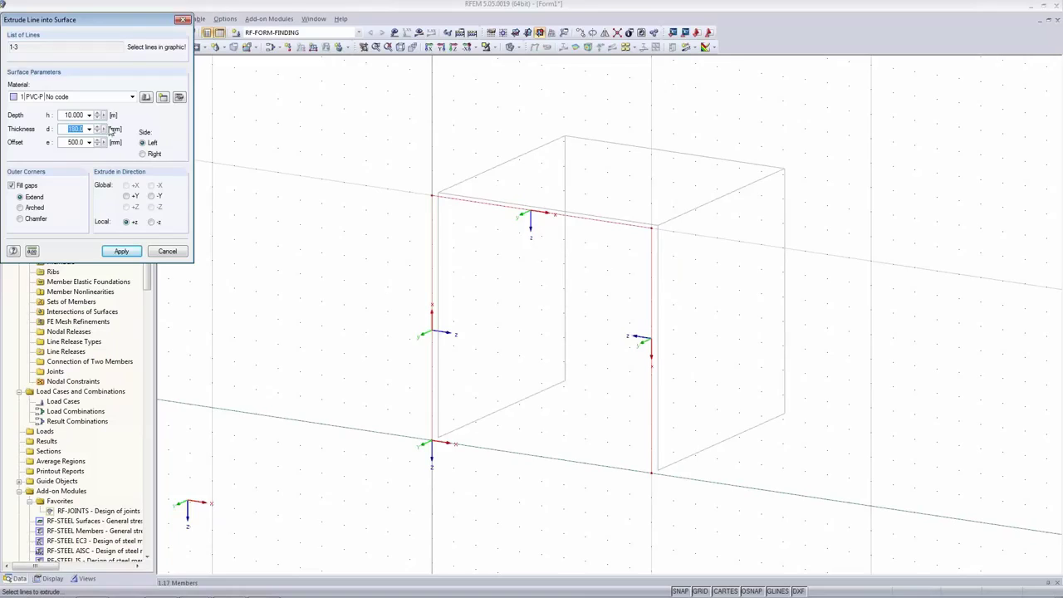
# - Set the extrusion offset to 0 mm and extrude the frame lines into the two wall surfaces and roof surface
pyautogui.click(74, 129)
pyautogui.press('Tab')
pyautogui.write('0')
pyautogui.press('Tab')
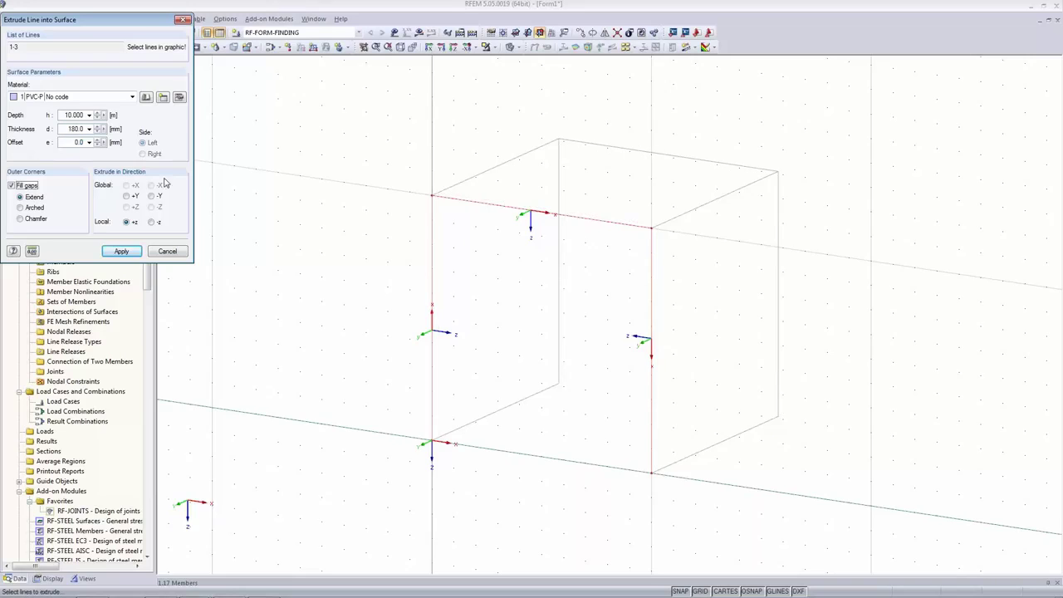
pyautogui.click(122, 252)
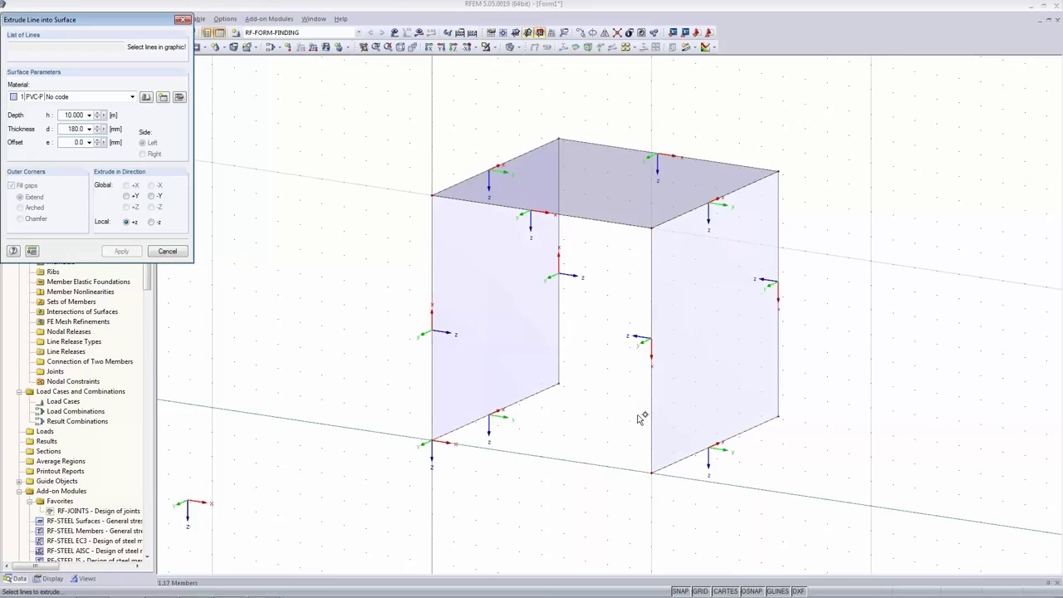
pyautogui.click(166, 252)
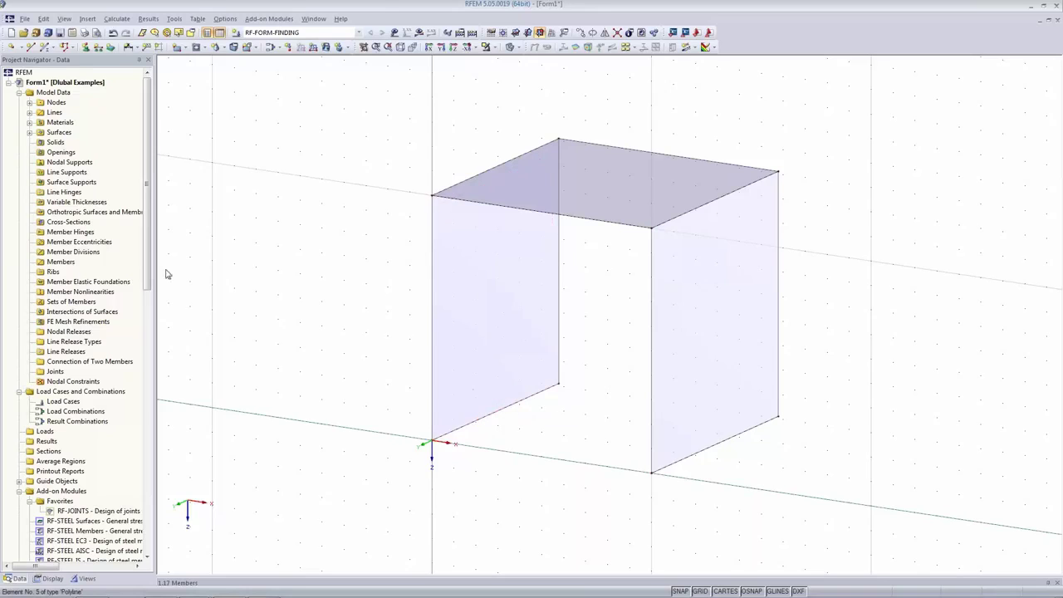
# - Assign global hinged line supports to the bottom edge and both vertical edges of the wall at the origin
pyautogui.click(98, 48)
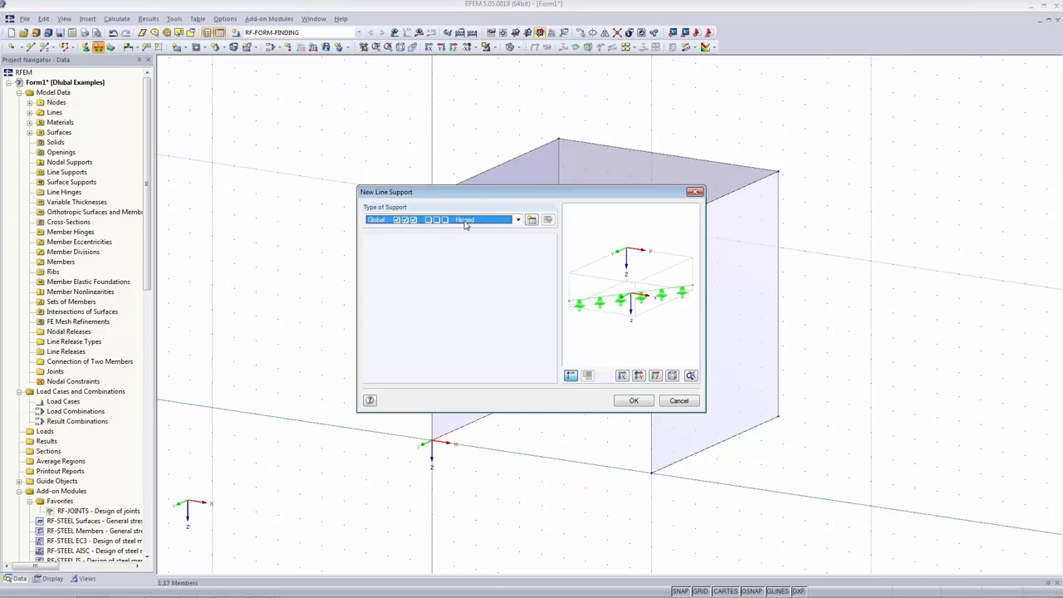
pyautogui.click(518, 219)
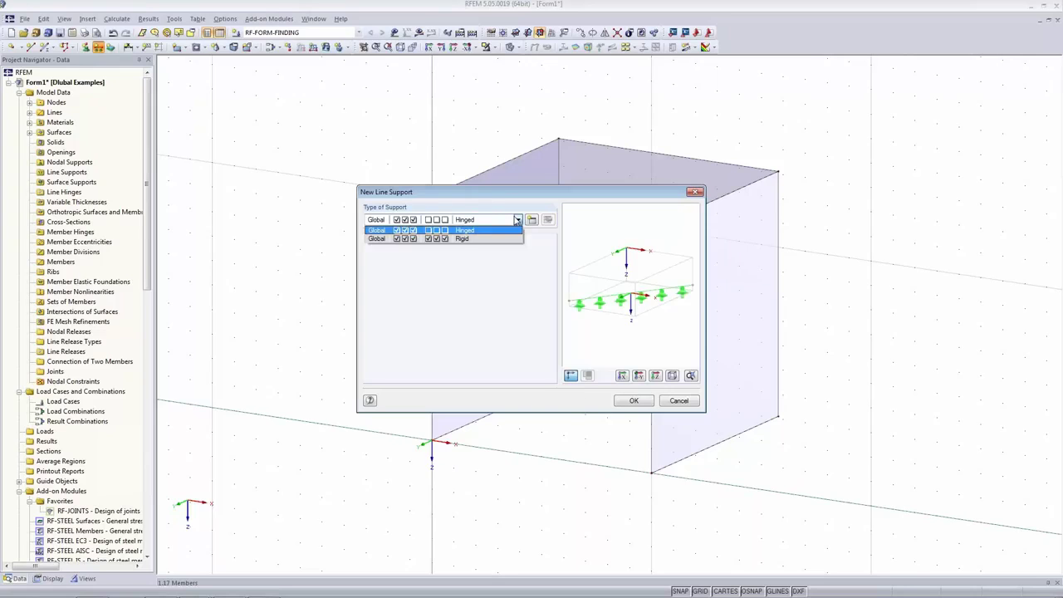
pyautogui.click(516, 220)
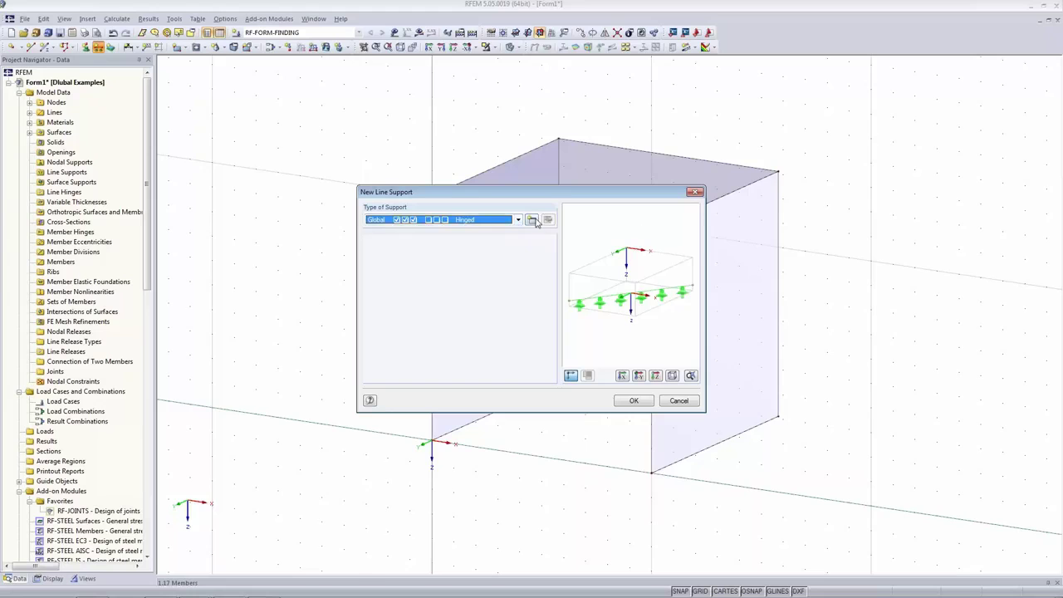
pyautogui.click(533, 221)
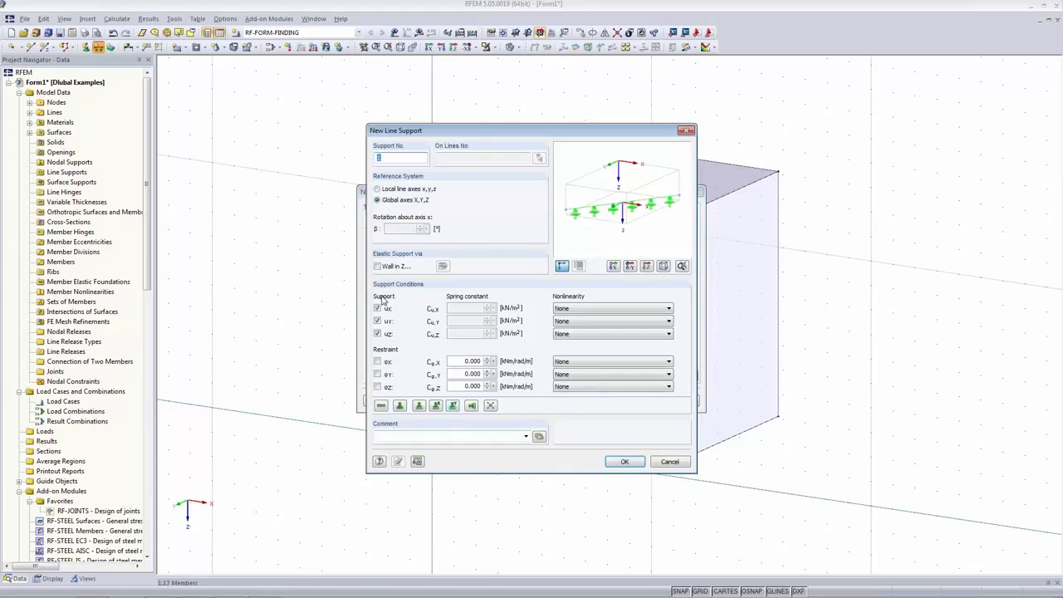
pyautogui.click(670, 462)
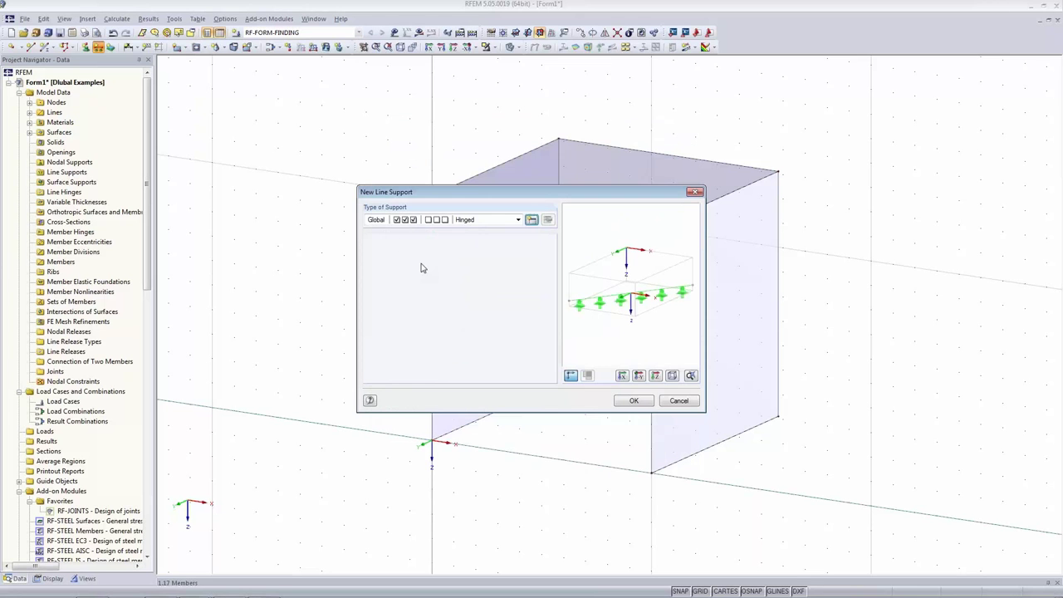
pyautogui.click(634, 401)
pyautogui.click(494, 413)
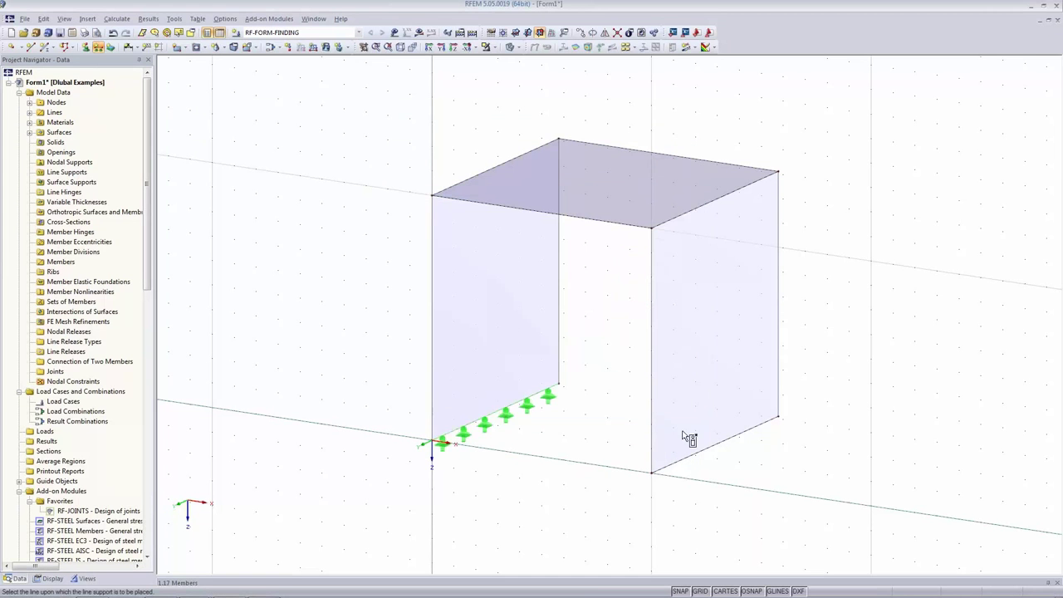
pyautogui.click(431, 316)
pyautogui.click(560, 287)
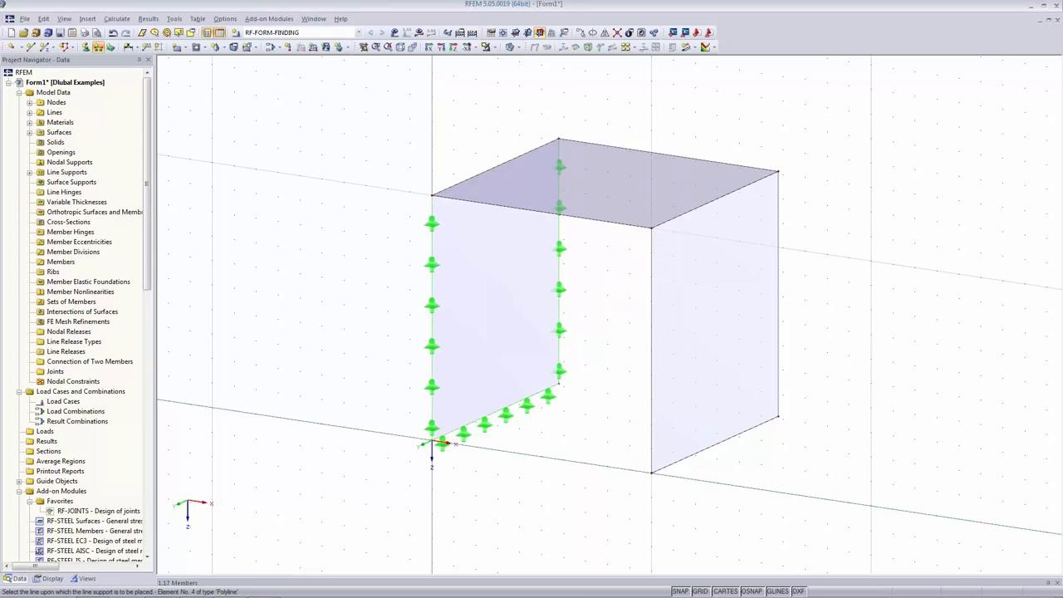
# - Add hinged line supports to the roof's front and back edges and the opposite wall's bottom and vertical edges
pyautogui.click(584, 218)
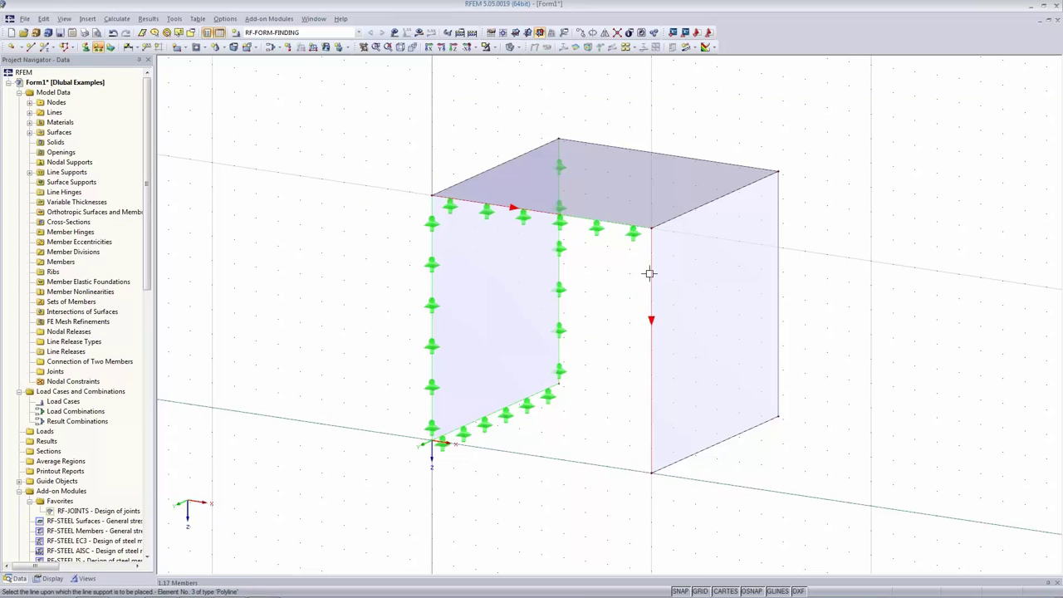
pyautogui.click(652, 320)
pyautogui.click(739, 433)
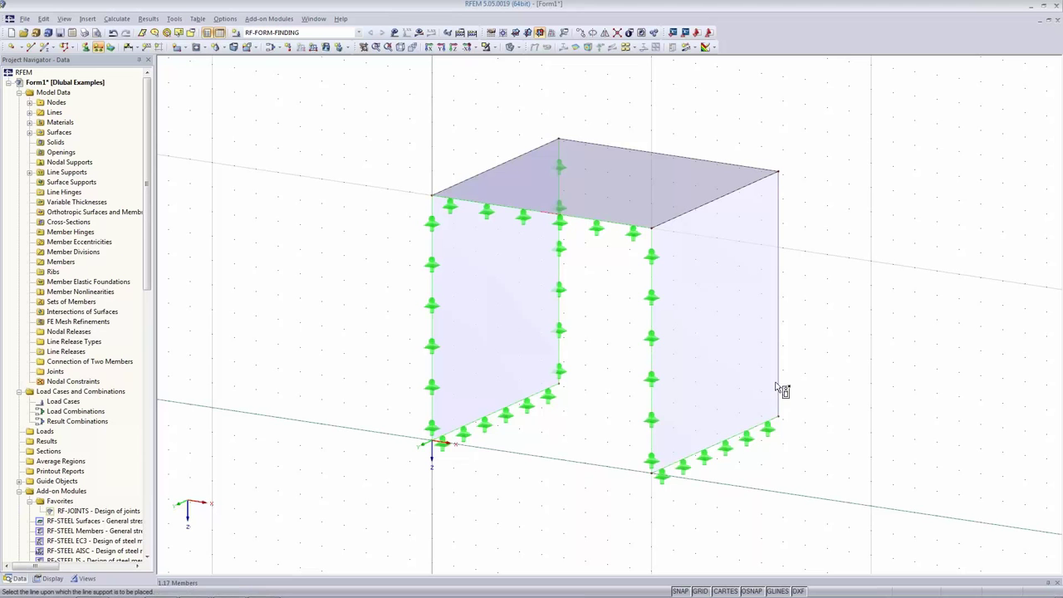
pyautogui.click(778, 328)
pyautogui.click(727, 162)
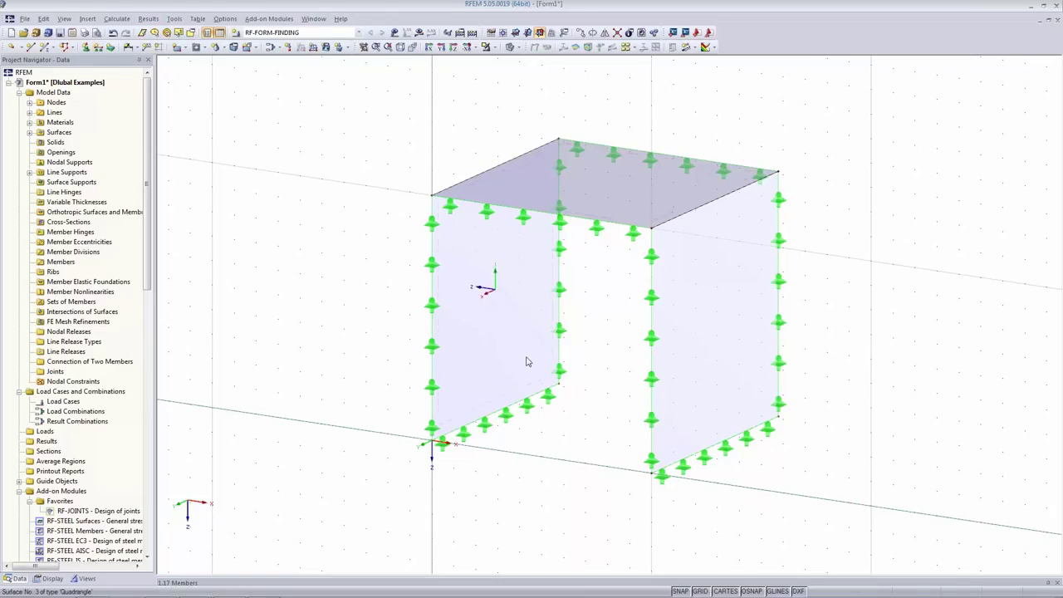
# - Set the shape of finite elements to Triangles only in the FE mesh settings
pyautogui.click(116, 18)
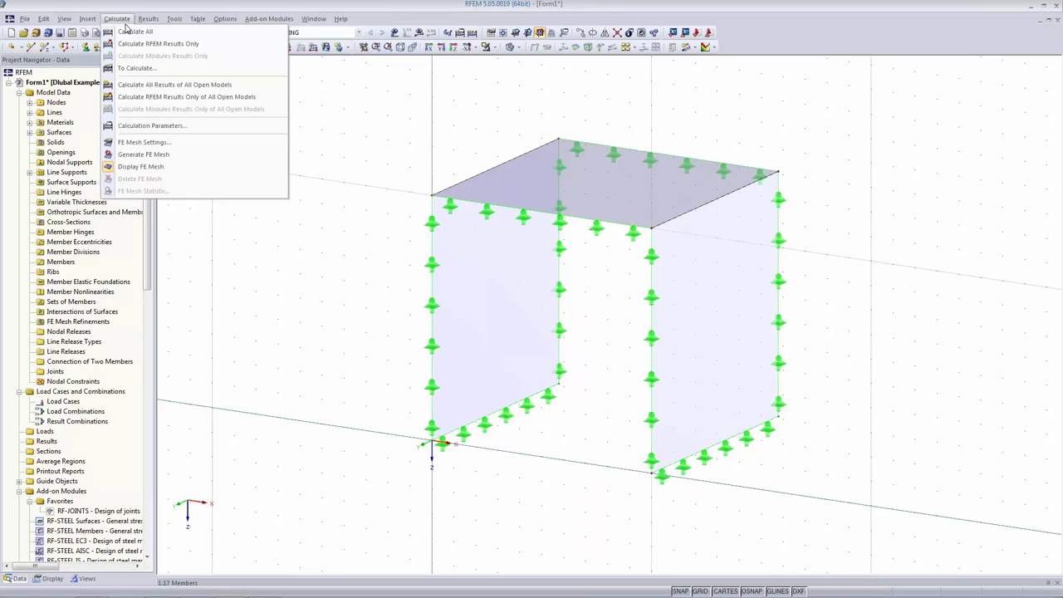
pyautogui.click(184, 147)
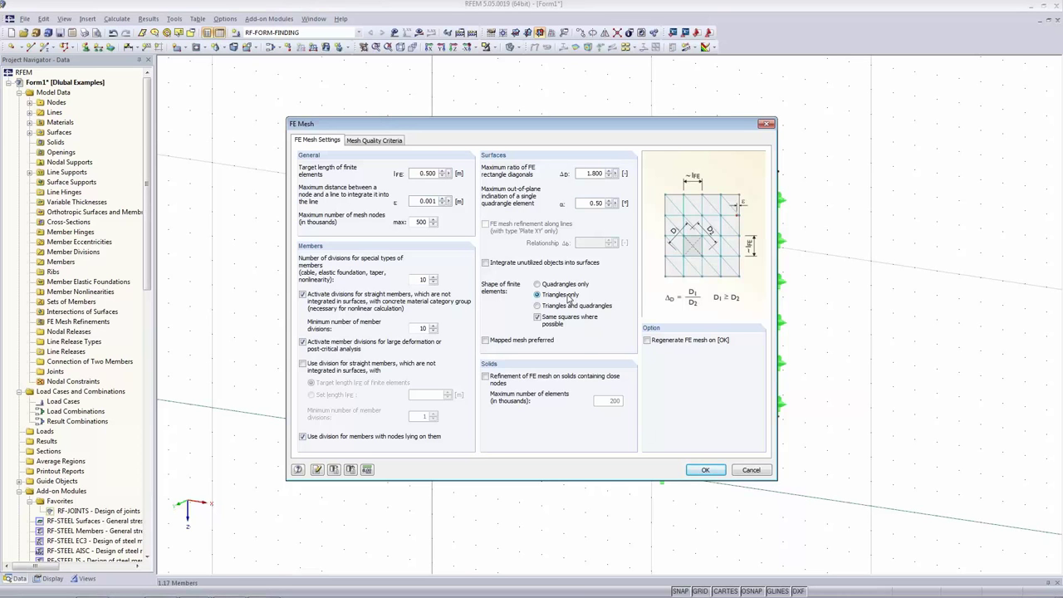
pyautogui.click(708, 471)
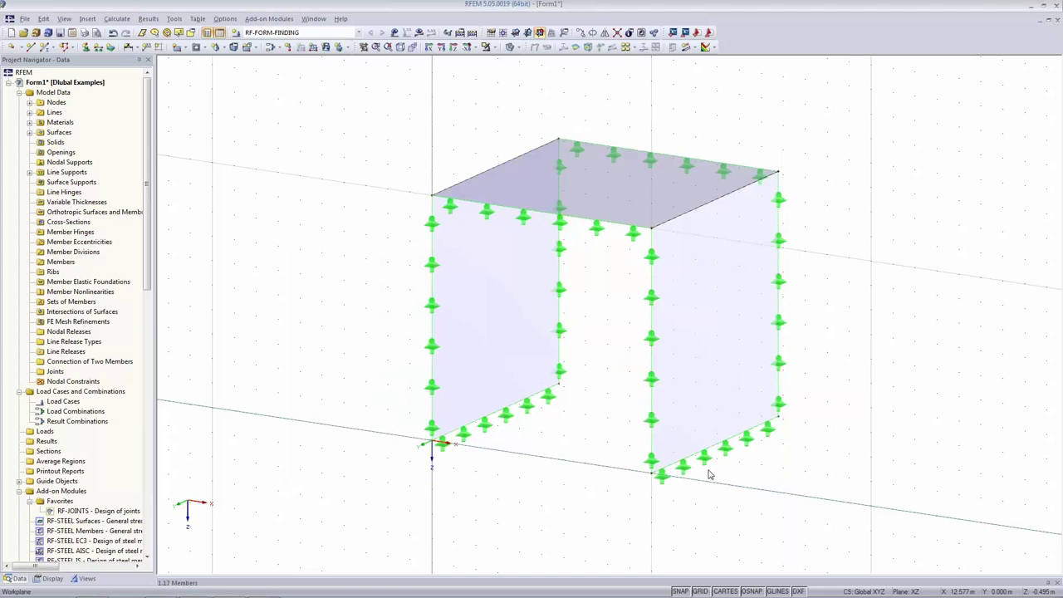
# - Generate the FE mesh for the three surfaces and inspect the triangular elements on the wall at the origin
pyautogui.click(114, 19)
pyautogui.click(137, 155)
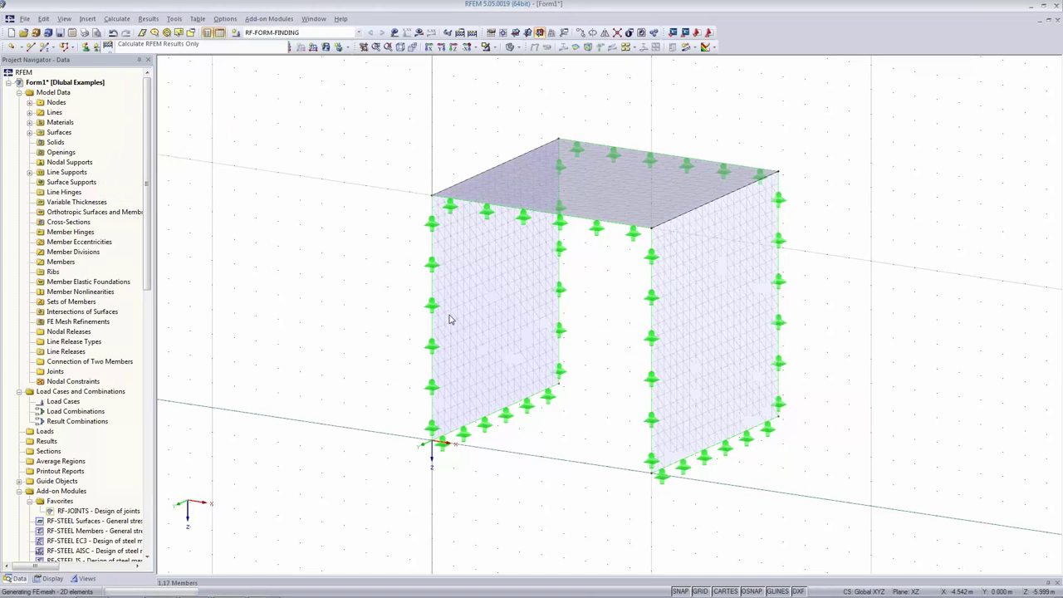
pyautogui.scroll(3, 526, 306)
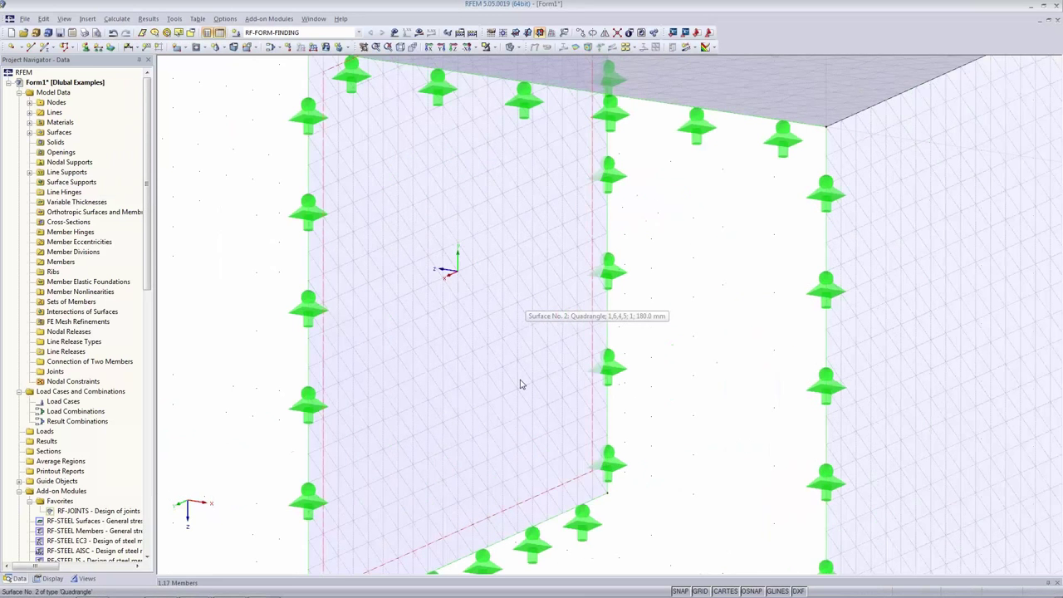
pyautogui.scroll(-3, 520, 384)
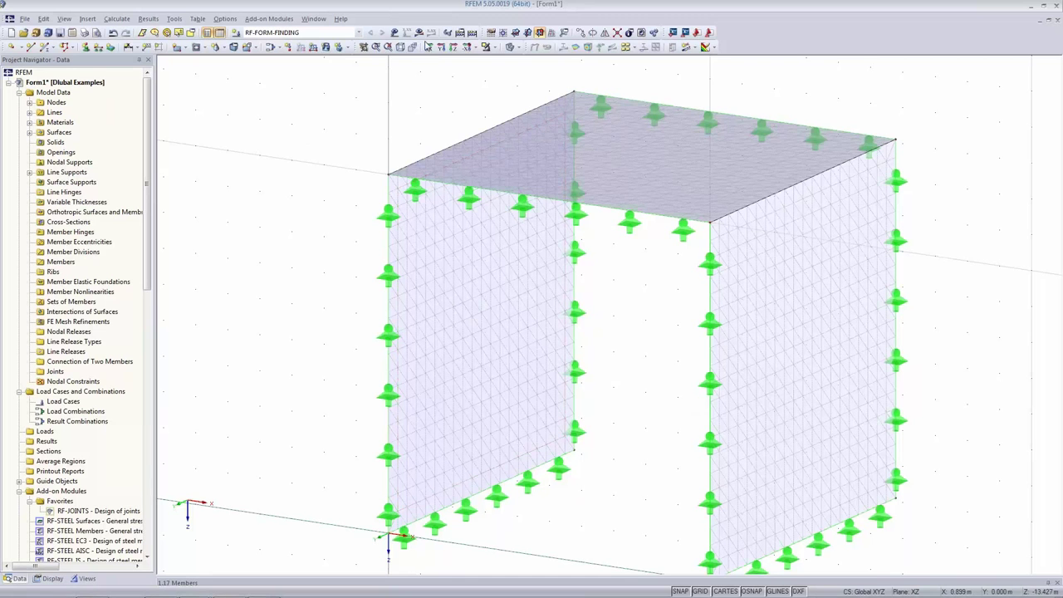
# - Review the form-finding calculation parameters, keeping the Tension method, and accept them
pyautogui.click(460, 33)
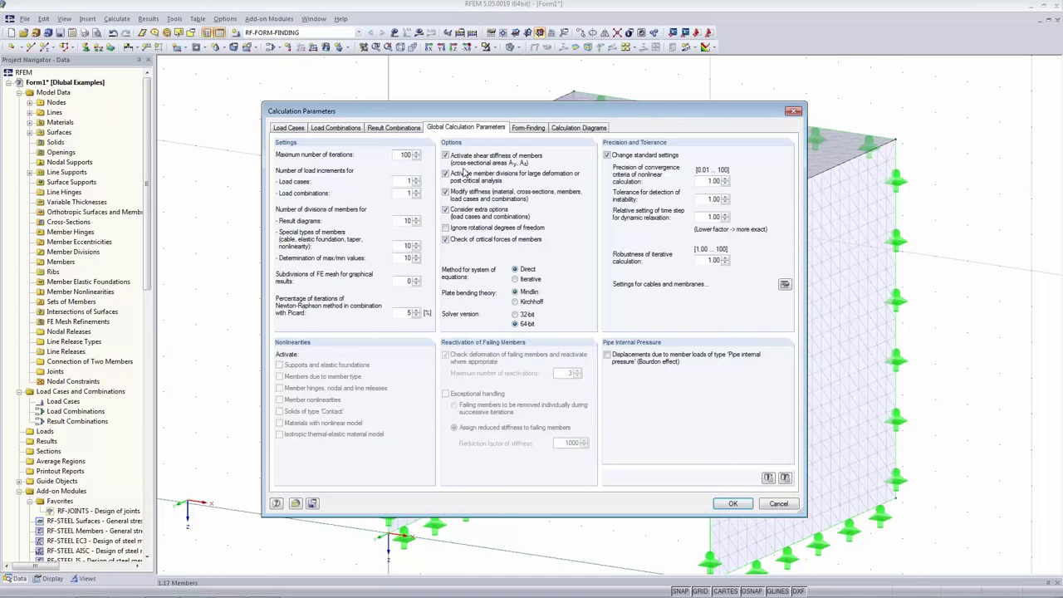
pyautogui.click(535, 128)
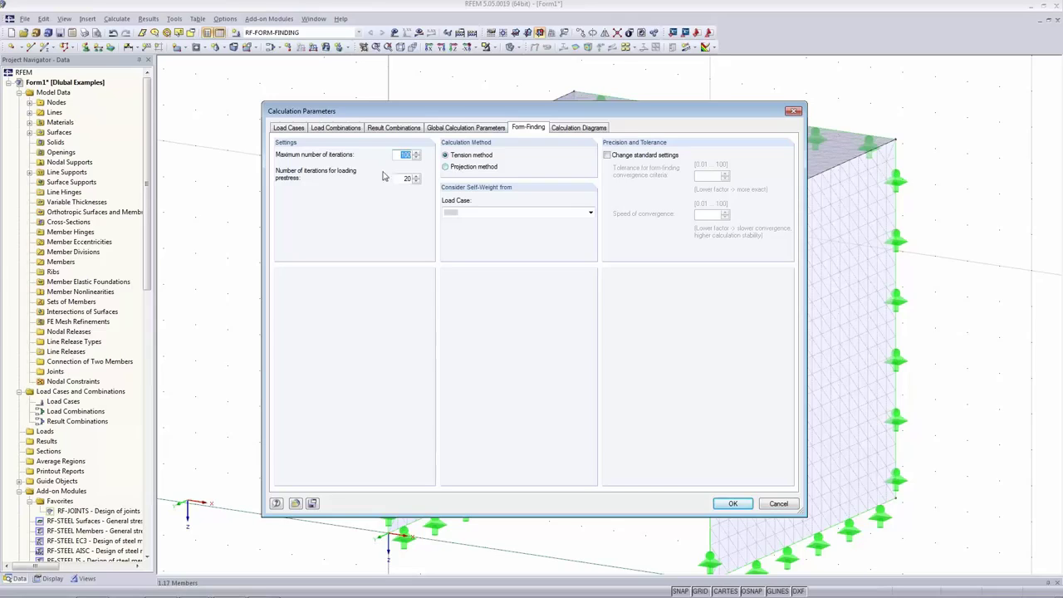
pyautogui.press('Tab')
pyautogui.click(481, 159)
pyautogui.moveTo(735, 588)
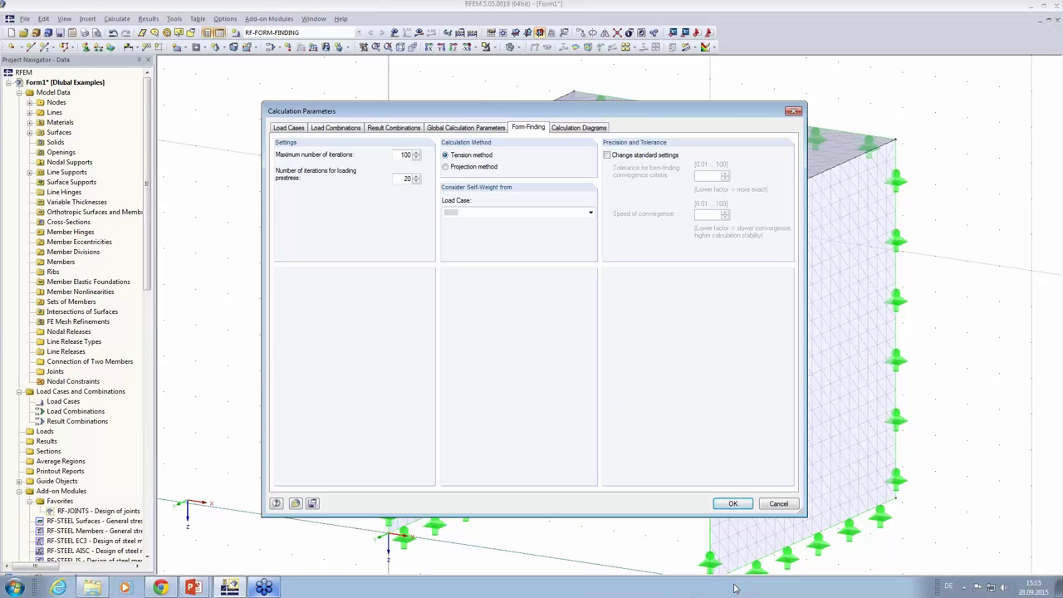
pyautogui.click(733, 504)
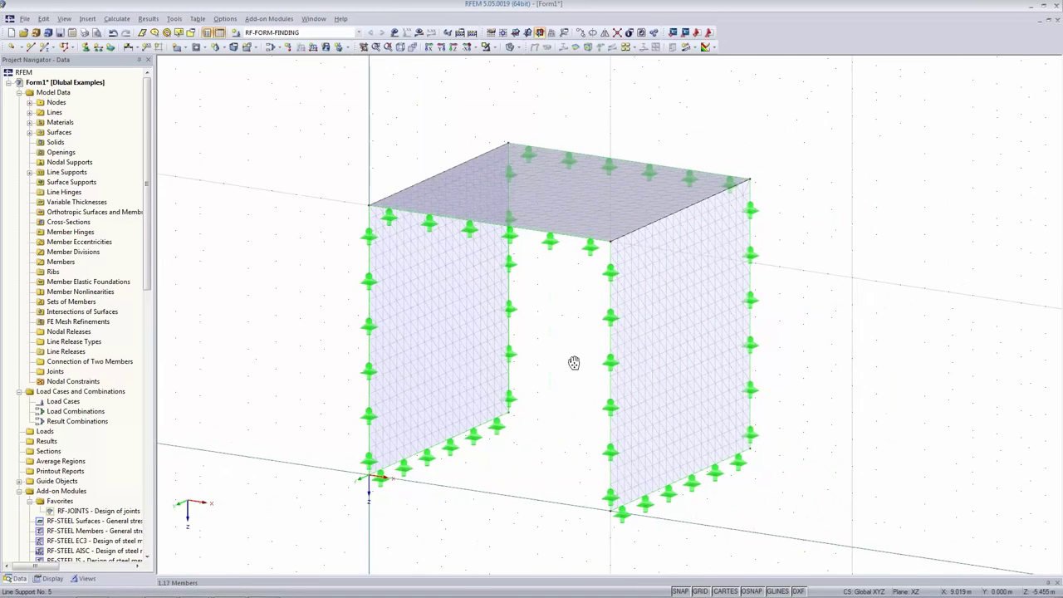
# - Select the whole model and change the stiffness of all three surfaces to Membrane
pyautogui.moveTo(222, 72); pyautogui.dragTo(818, 555)
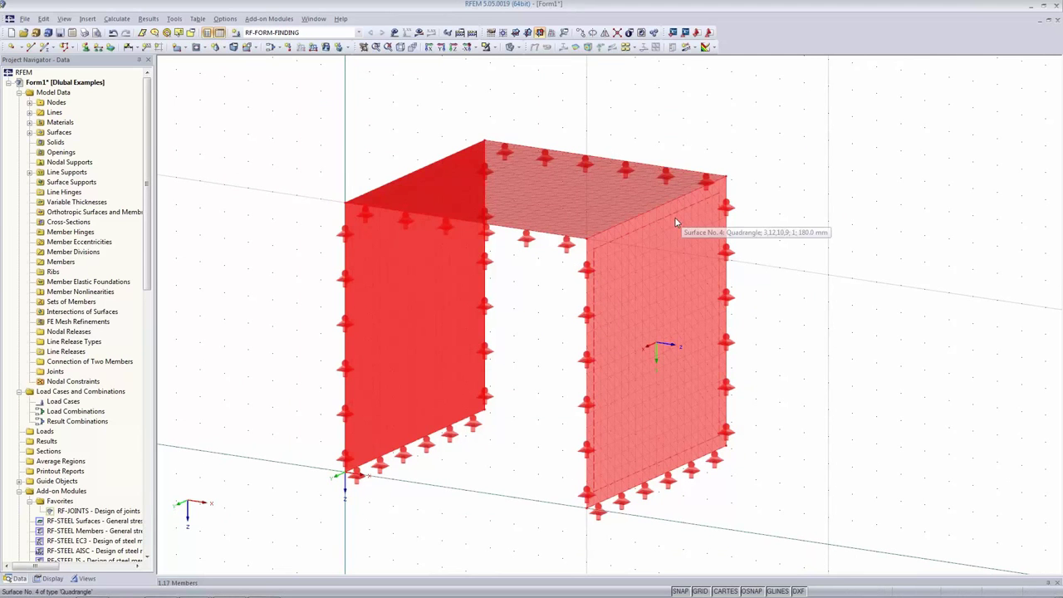
pyautogui.rightClick(676, 220)
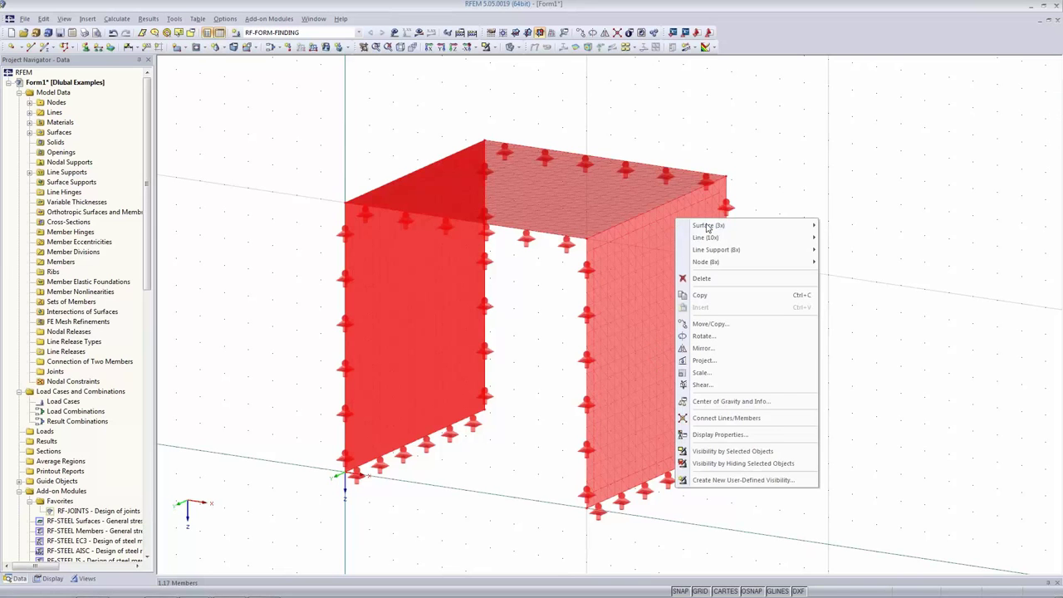
pyautogui.moveTo(707, 226)
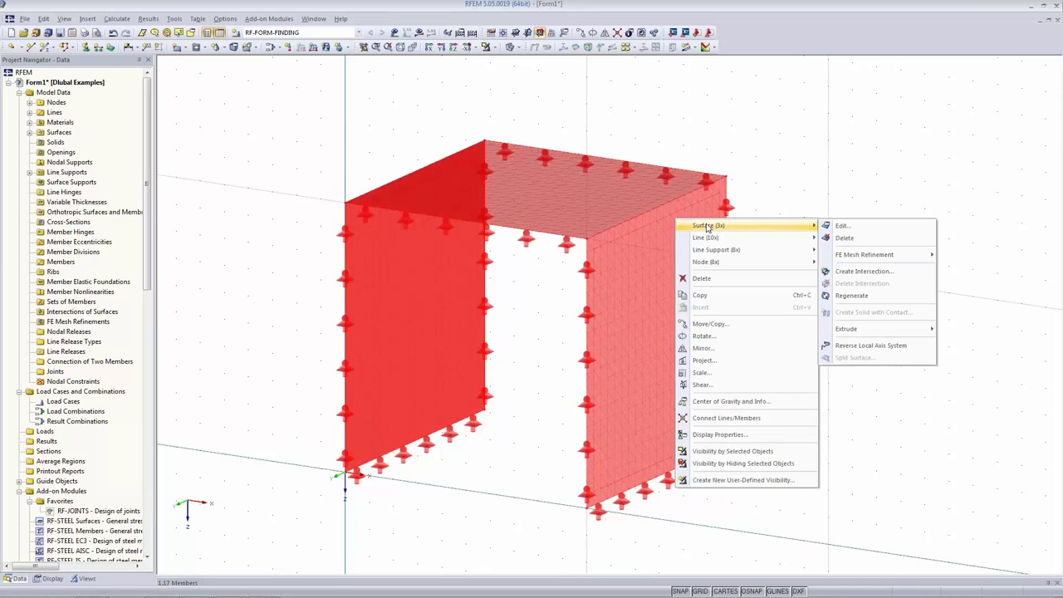
pyautogui.click(856, 228)
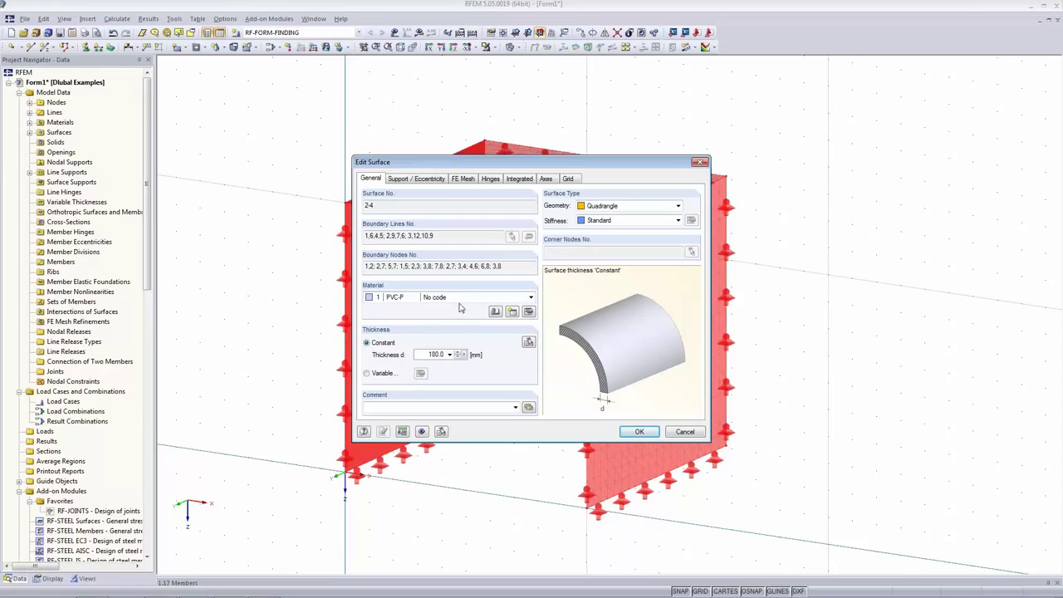
pyautogui.moveTo(461, 162); pyautogui.dragTo(778, 309)
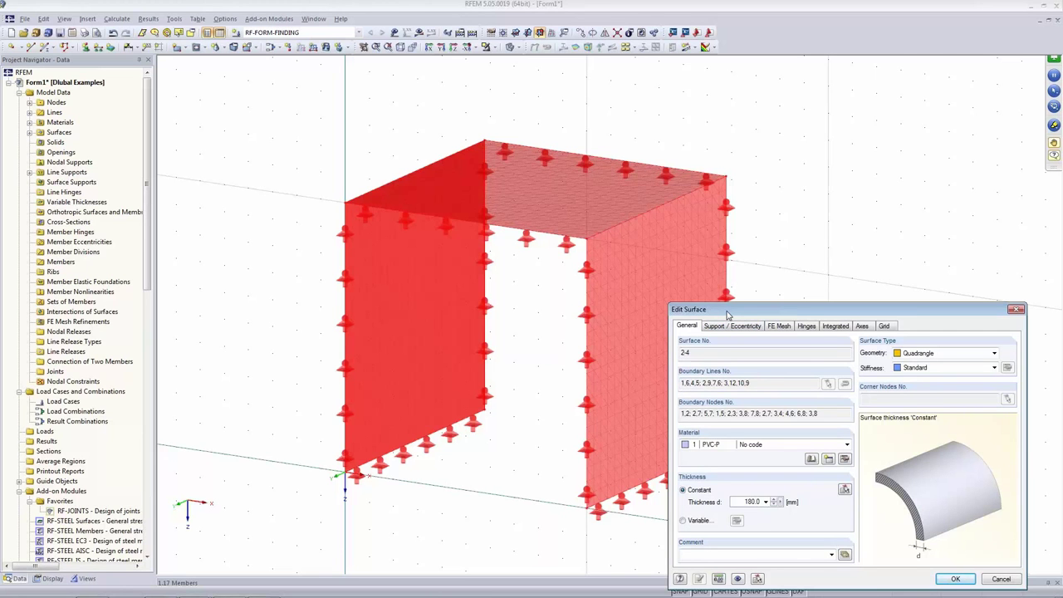
pyautogui.moveTo(727, 314); pyautogui.dragTo(539, 243)
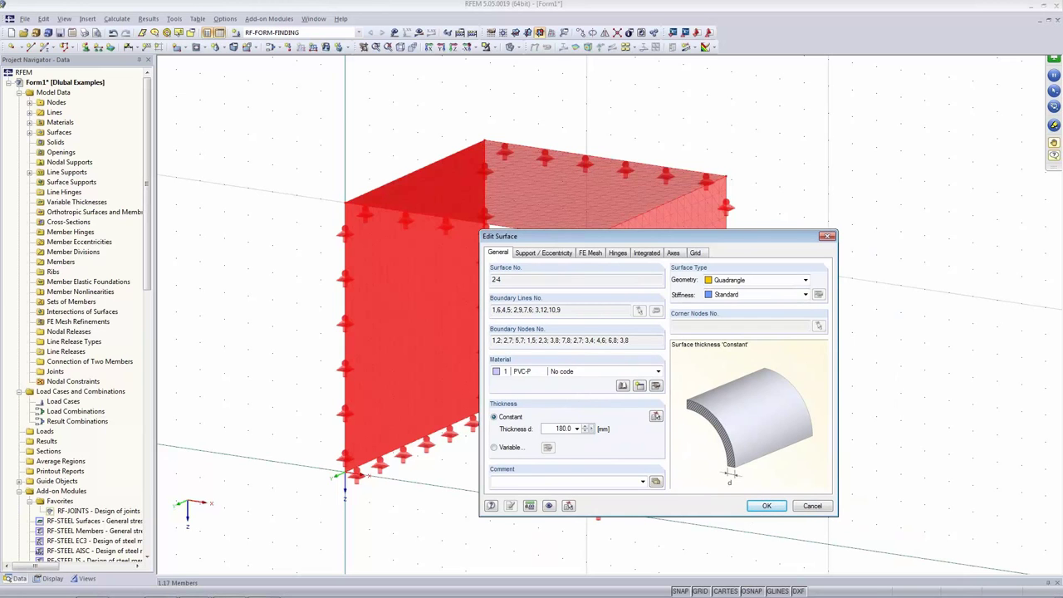
pyautogui.click(738, 295)
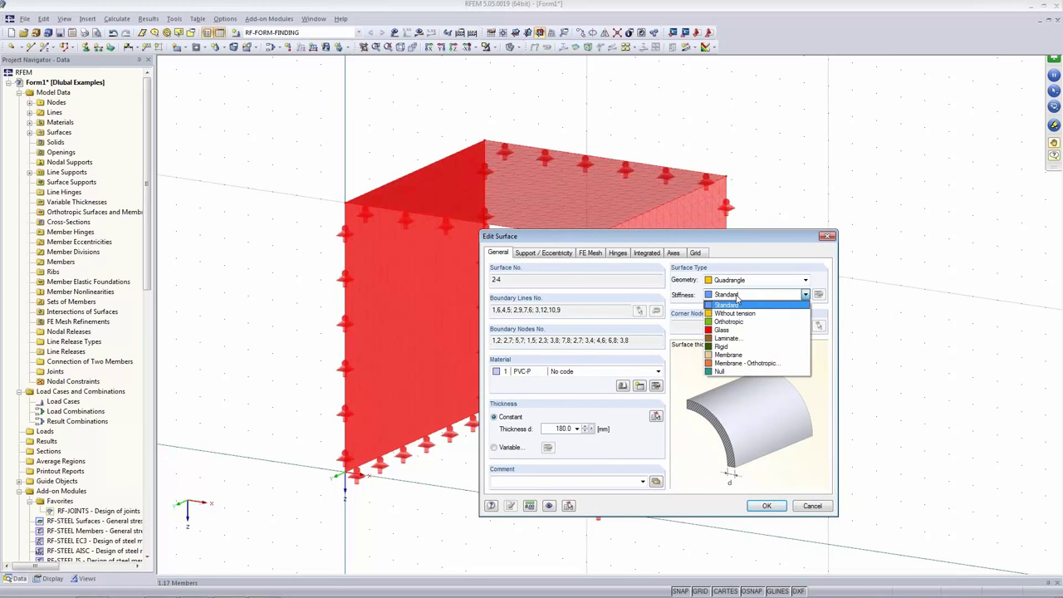
pyautogui.click(748, 355)
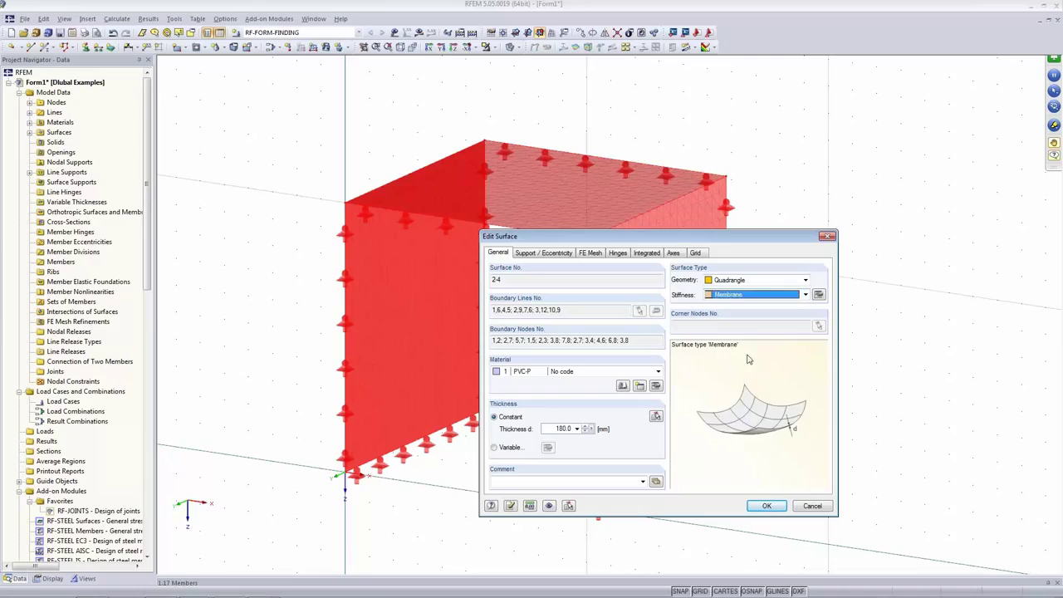
# - Apply an isotropic form-finding prestress as force, 1.0 kN/m along warp and weft, to the membrane surfaces
pyautogui.click(819, 296)
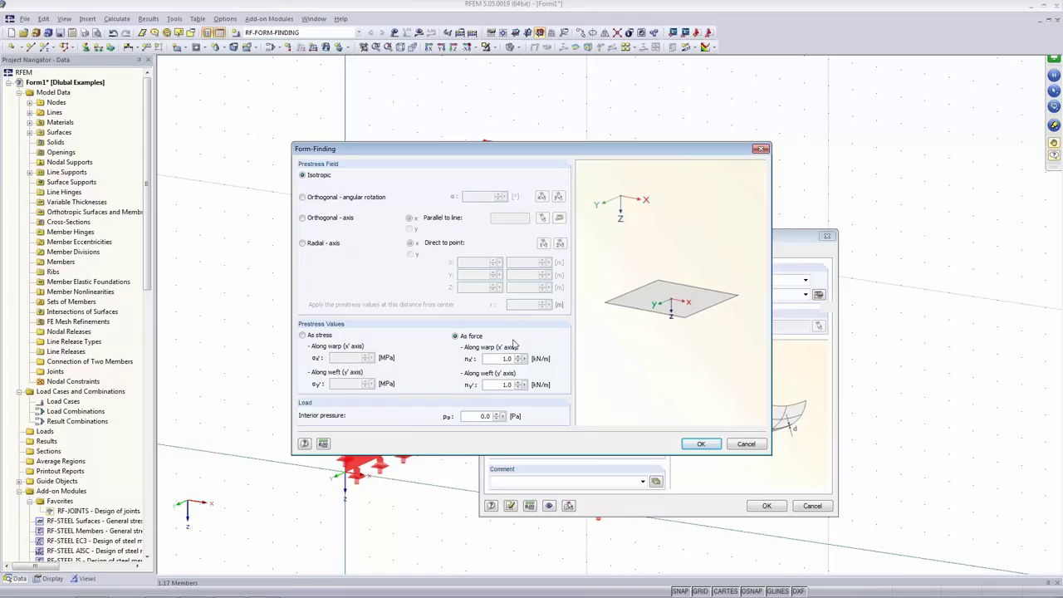
pyautogui.click(330, 178)
pyautogui.click(701, 444)
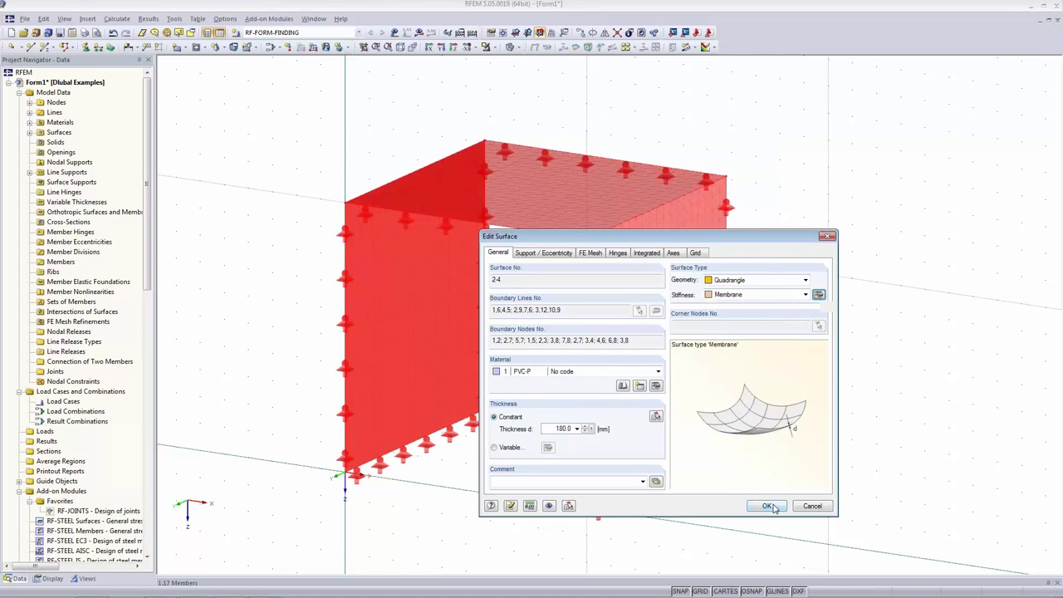
pyautogui.click(769, 506)
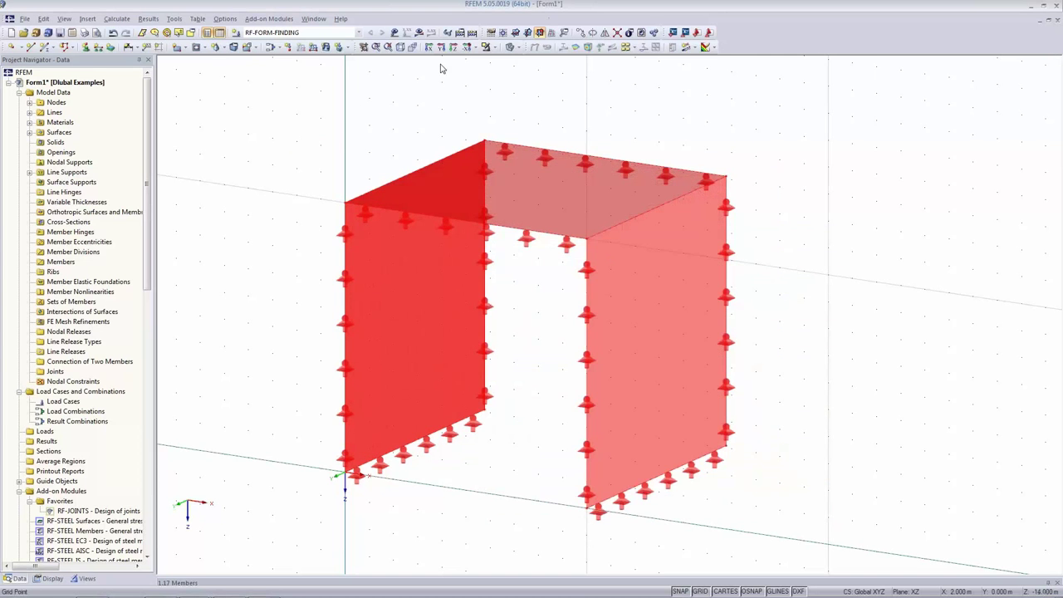
# - Calculate the RF-FORM-FINDING case and set the deformation display factor to 0 in the results
pyautogui.click(420, 32)
pyautogui.click(508, 320)
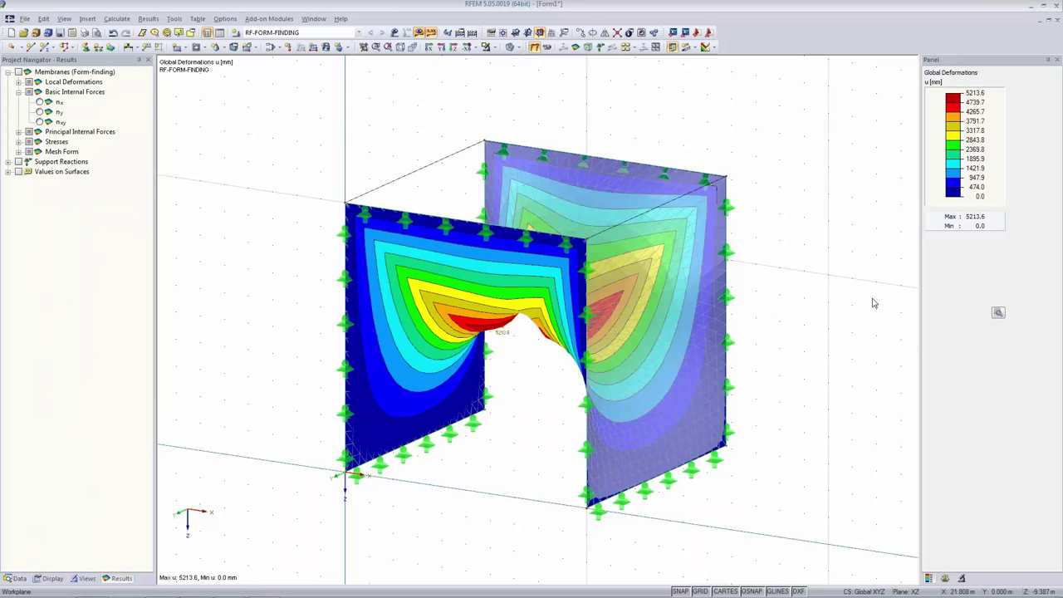
pyautogui.keyDown('ctrl'); pyautogui.moveTo(830, 346); pyautogui.dragTo(872, 353, button='middle'); pyautogui.keyUp('ctrl')
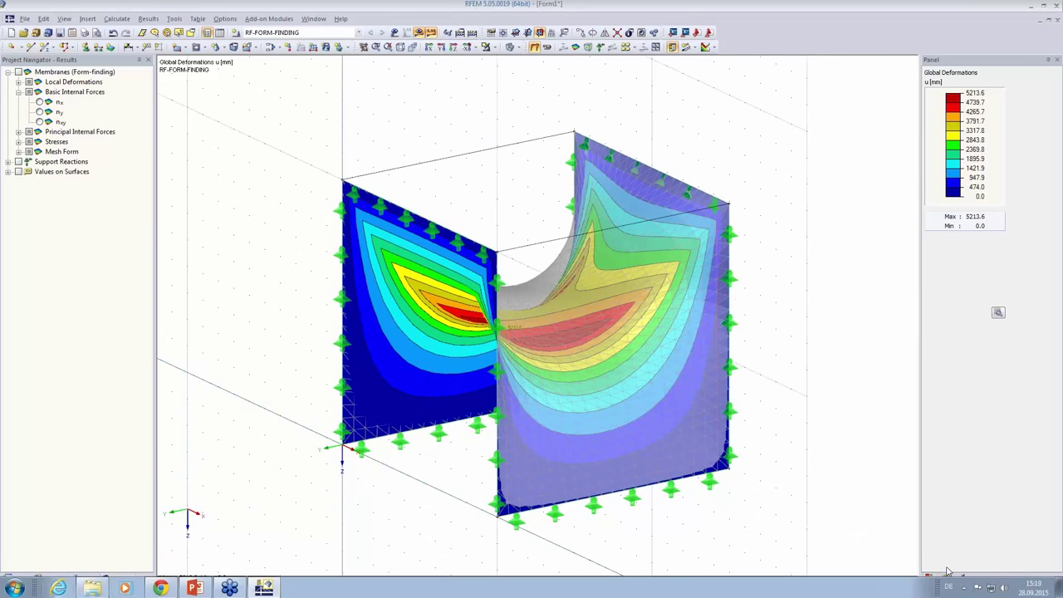
pyautogui.click(945, 578)
pyautogui.write('0')
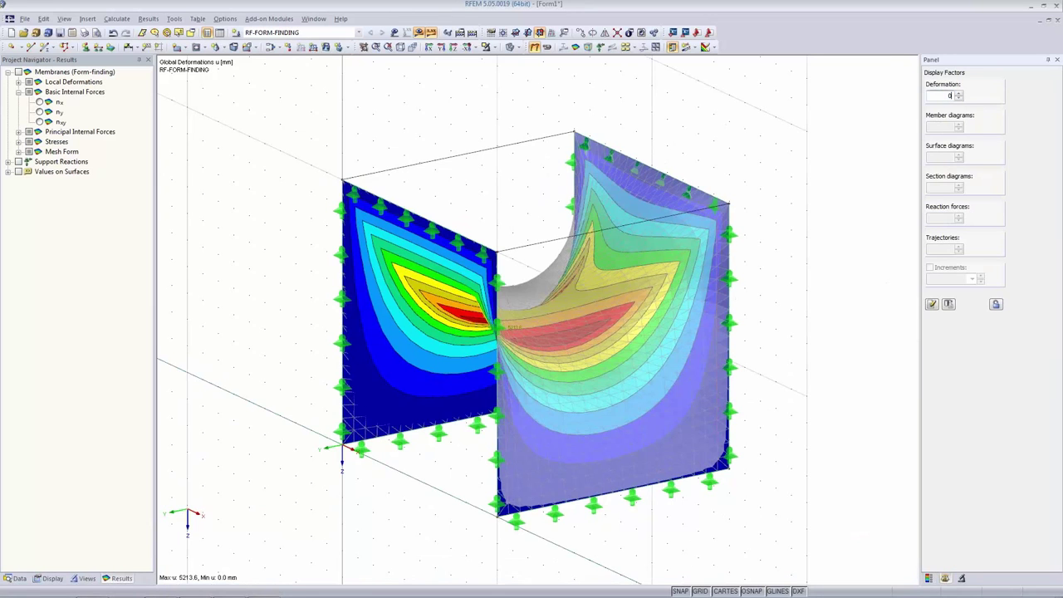
pyautogui.keyDown('ctrl'); pyautogui.moveTo(623, 438); pyautogui.dragTo(721, 445, button='middle'); pyautogui.keyUp('ctrl')
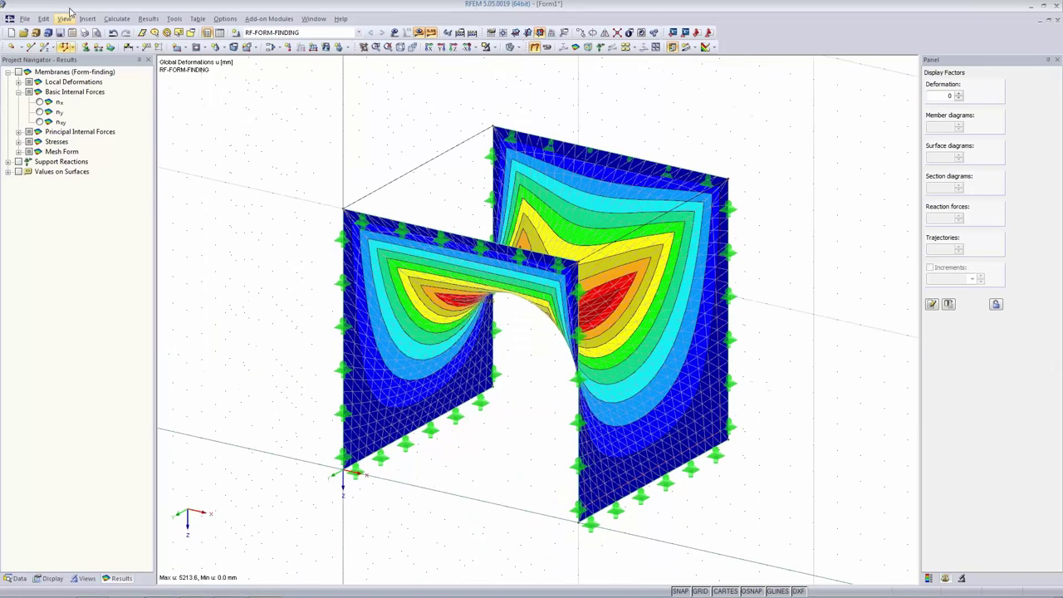
# - Examine the membranes' basic internal forces n-x and n-y with their colour scales on the found shape
pyautogui.click(39, 102)
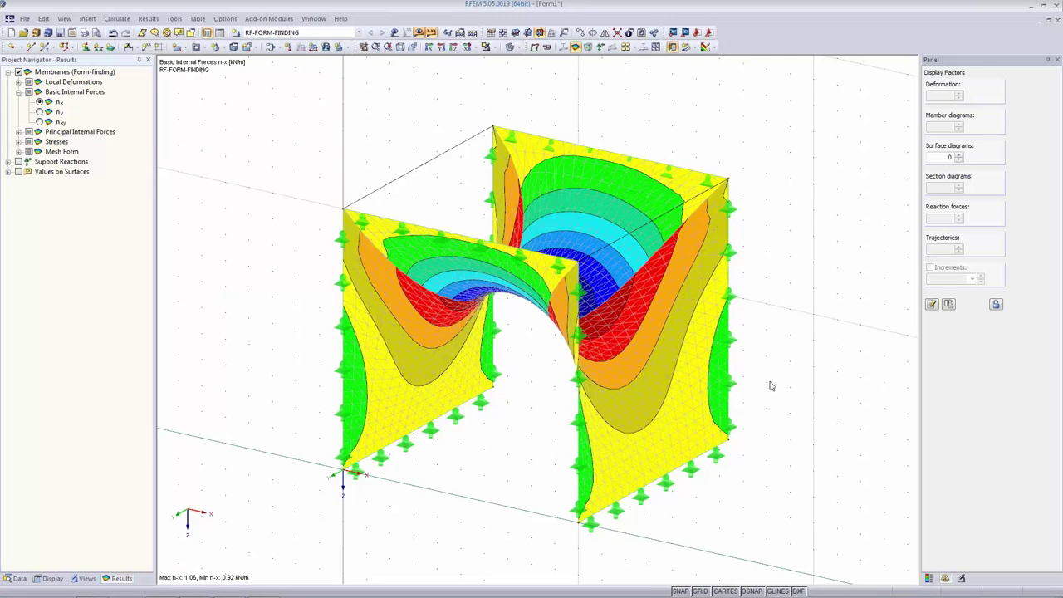
pyautogui.click(931, 579)
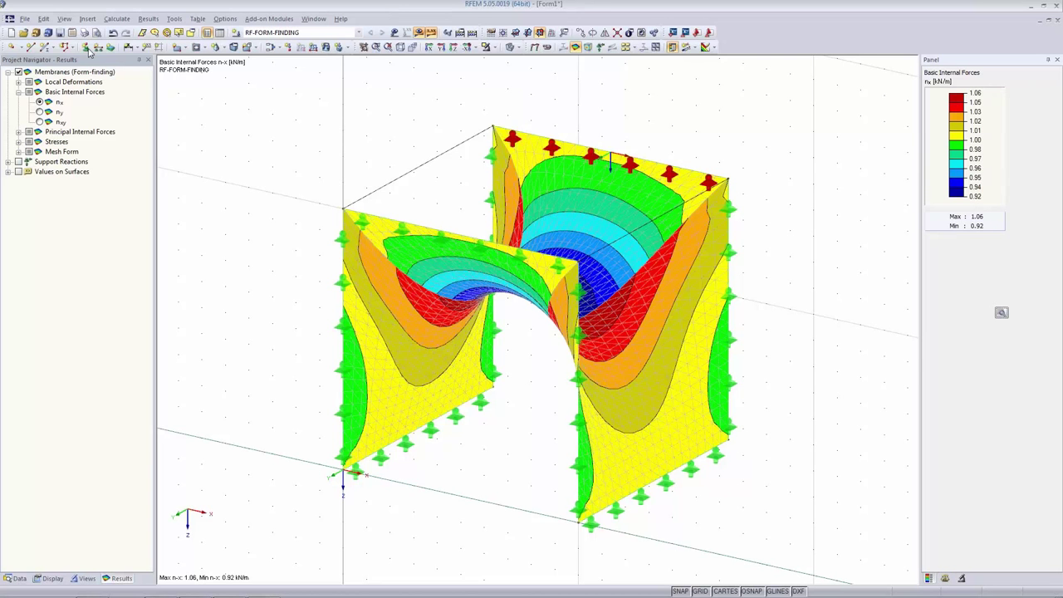
pyautogui.click(40, 111)
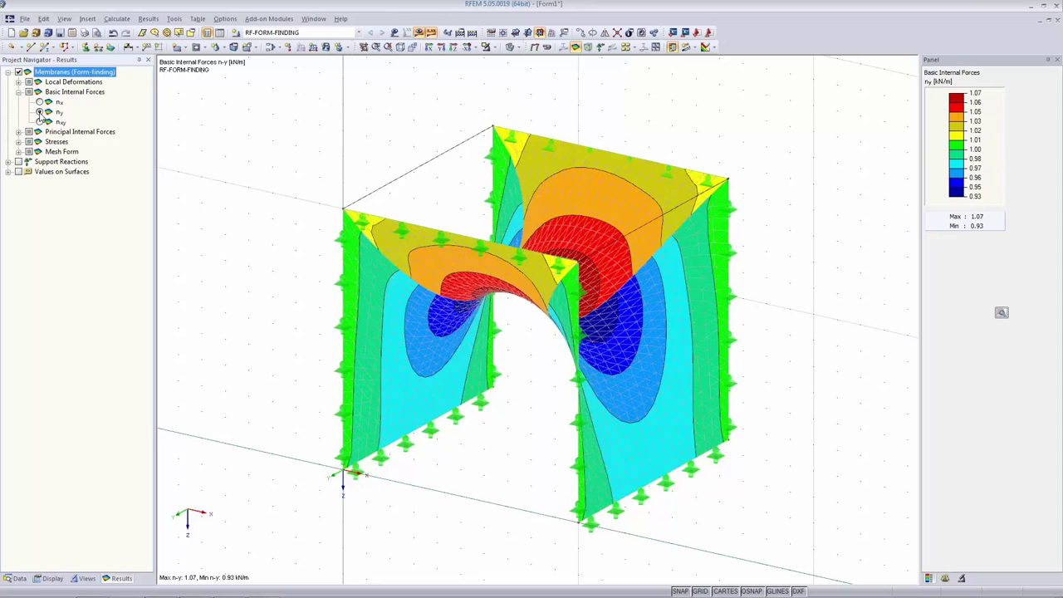
pyautogui.keyDown('ctrl'); pyautogui.moveTo(778, 349); pyautogui.dragTo(751, 292, button='middle'); pyautogui.keyUp('ctrl')
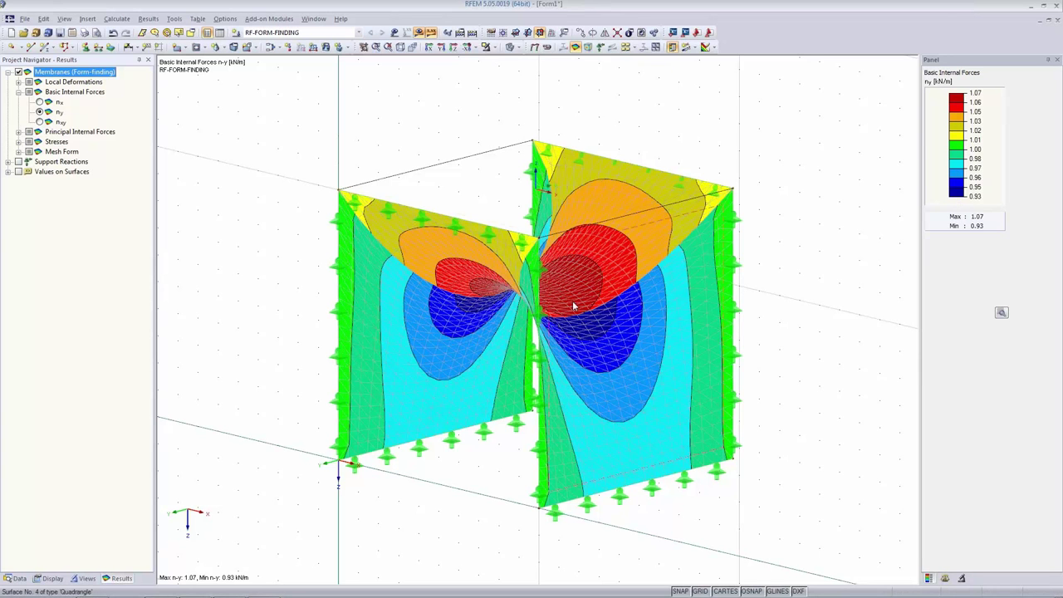
# - Check the global deformations and their display factor, and return to the n-x internal forces with the colour scale
pyautogui.click(534, 48)
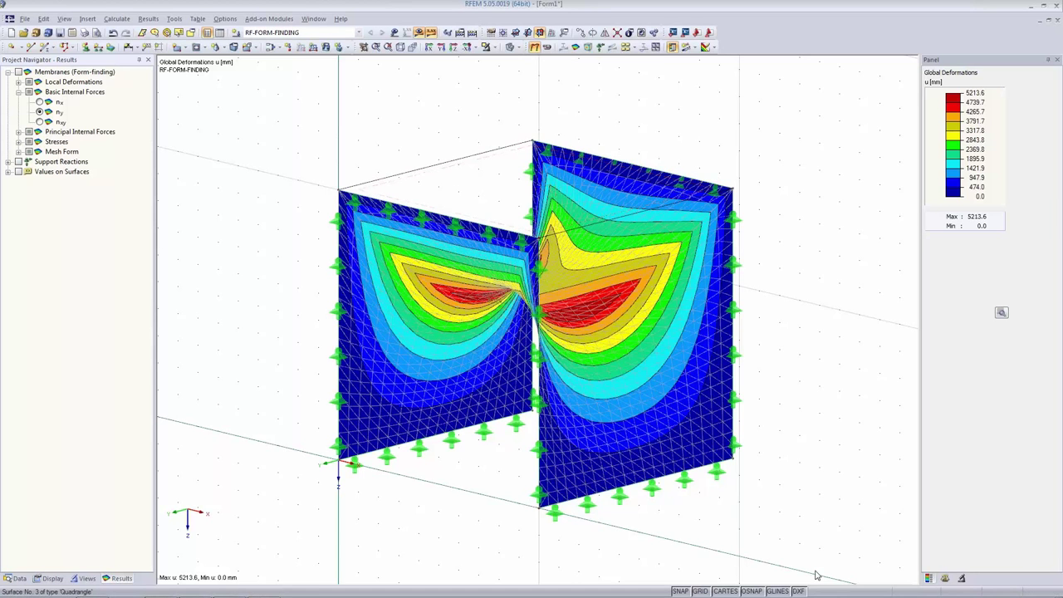
pyautogui.click(946, 576)
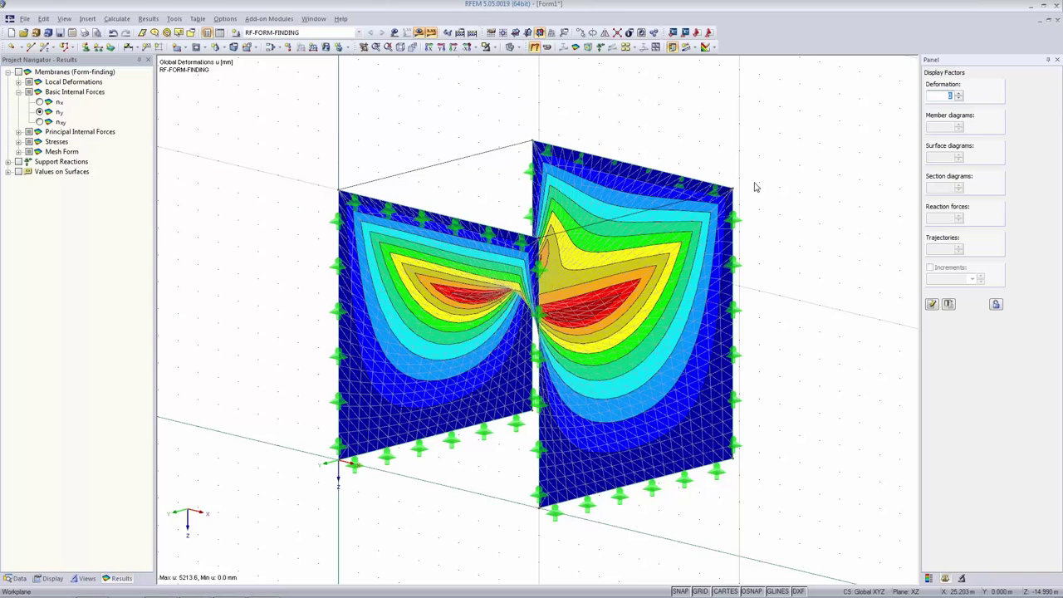
pyautogui.moveTo(549, 481); pyautogui.dragTo(419, 508, button='middle')
pyautogui.doubleClick(945, 95)
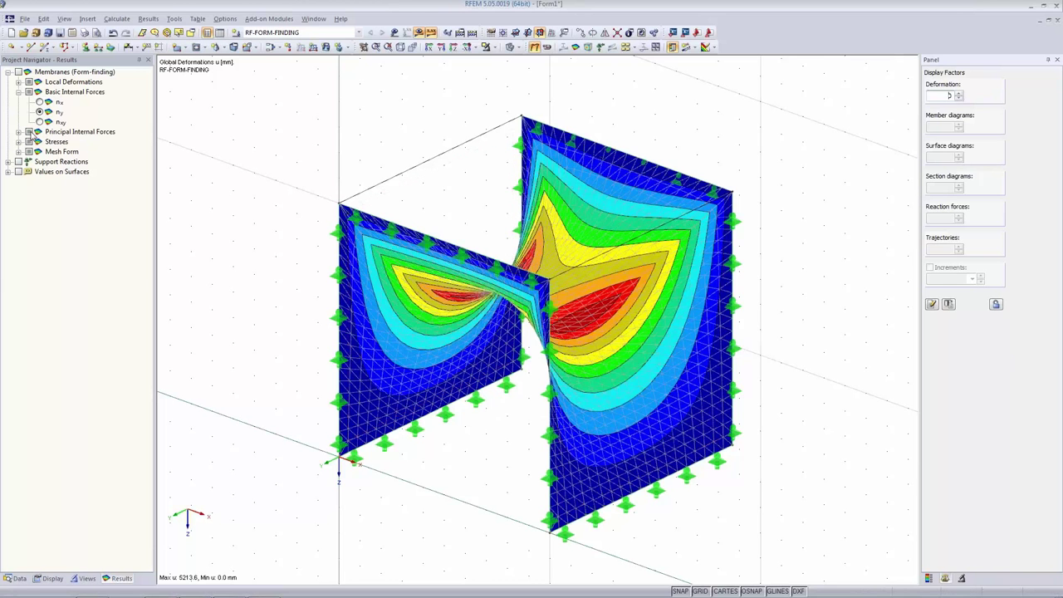
pyautogui.click(39, 102)
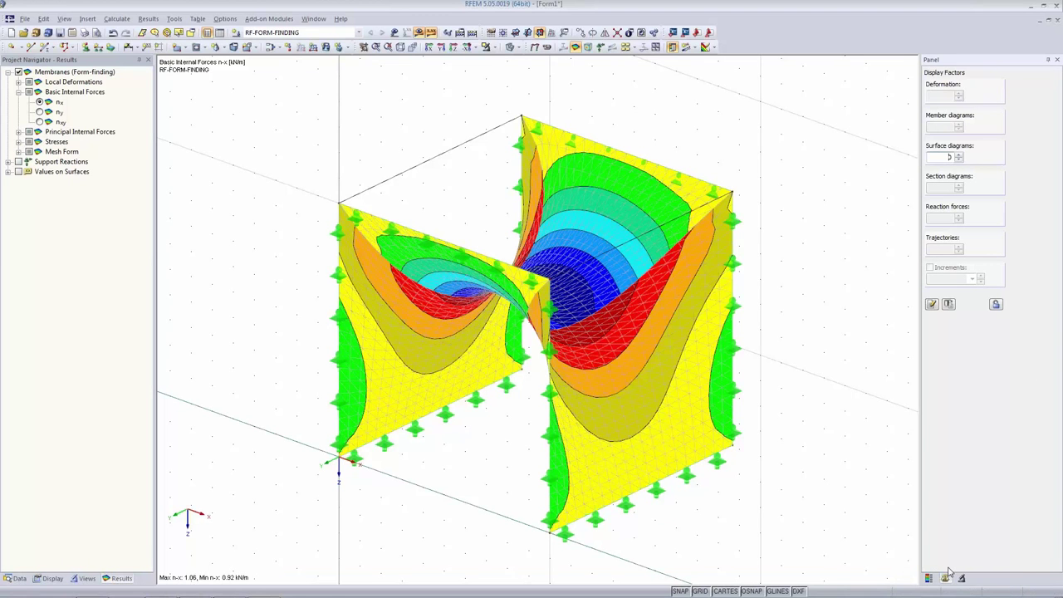
pyautogui.click(930, 579)
# - Show the initial form of the form-finding FE mesh for comparison with the calculated shape, and hide it again
pyautogui.click(53, 579)
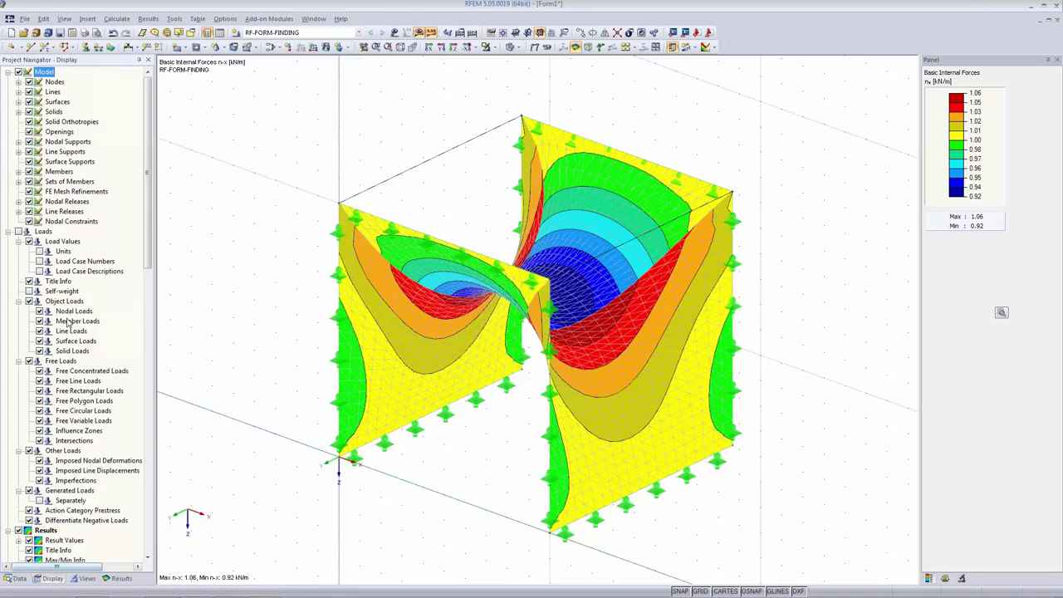
pyautogui.scroll(-13, 48, 327)
pyautogui.click(59, 282)
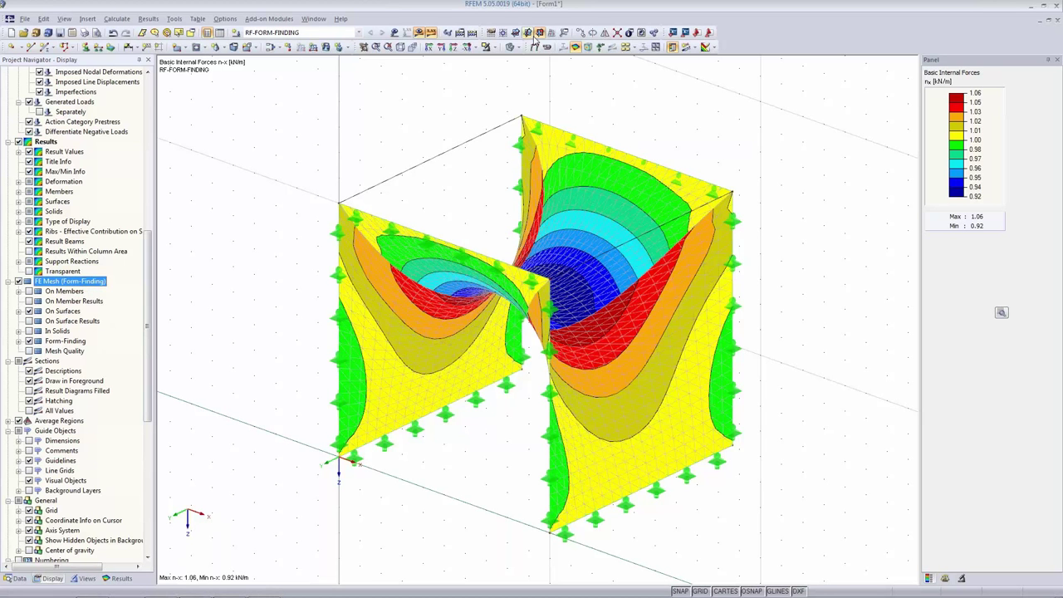
pyautogui.click(510, 47)
pyautogui.click(510, 47)
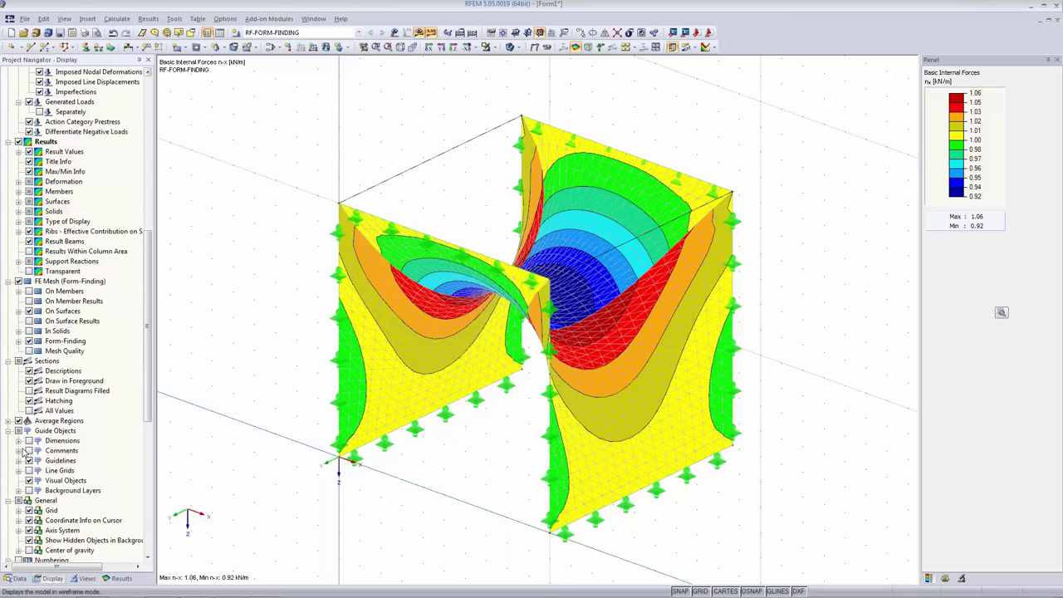
pyautogui.click(19, 342)
pyautogui.click(39, 351)
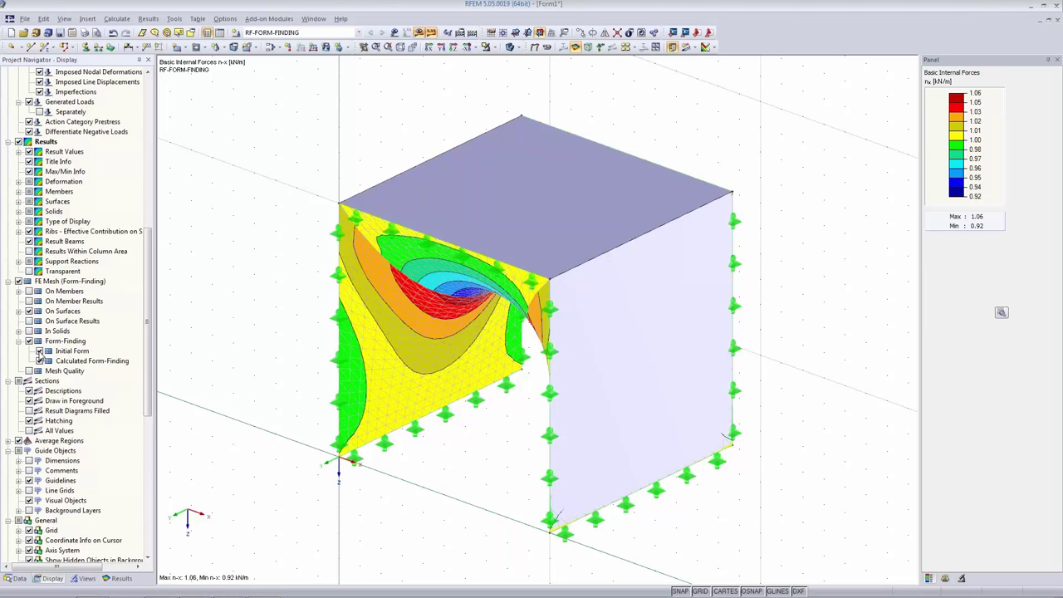
pyautogui.click(39, 352)
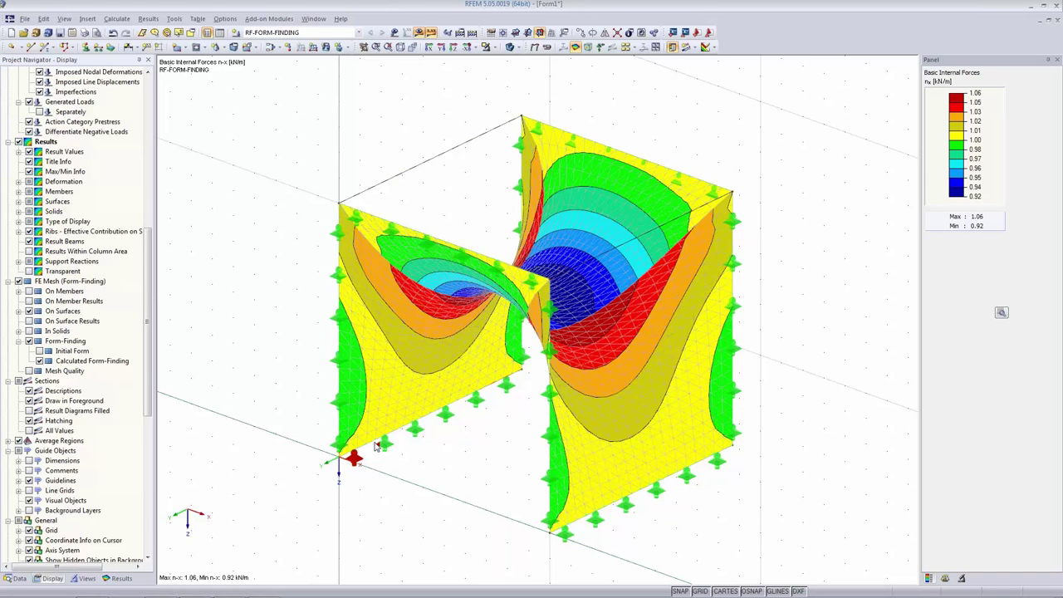
# - Set the number of iterations for loading prestress to 5 in the form-finding calculation parameters, accepting deletion of the existing results
pyautogui.click(459, 33)
pyautogui.click(528, 128)
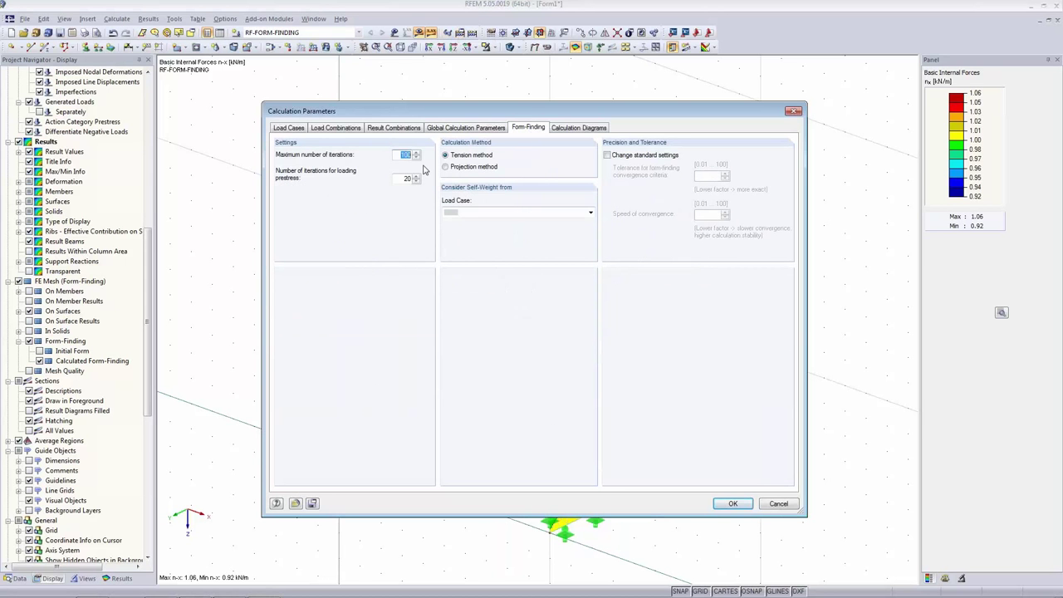
pyautogui.moveTo(471, 110); pyautogui.dragTo(264, 181)
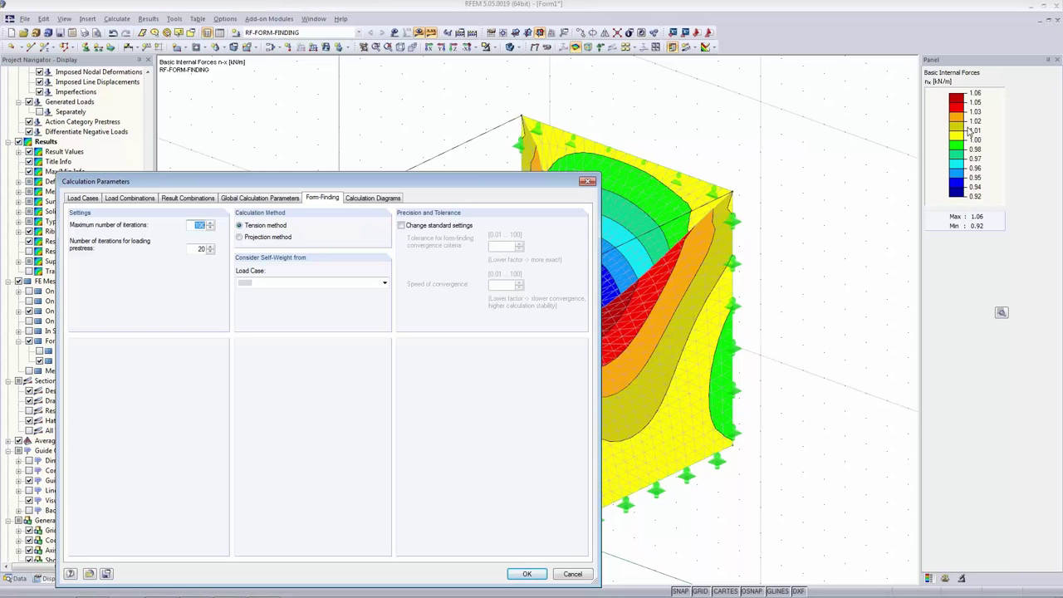
pyautogui.moveTo(451, 183); pyautogui.dragTo(510, 85)
pyautogui.press('Tab')
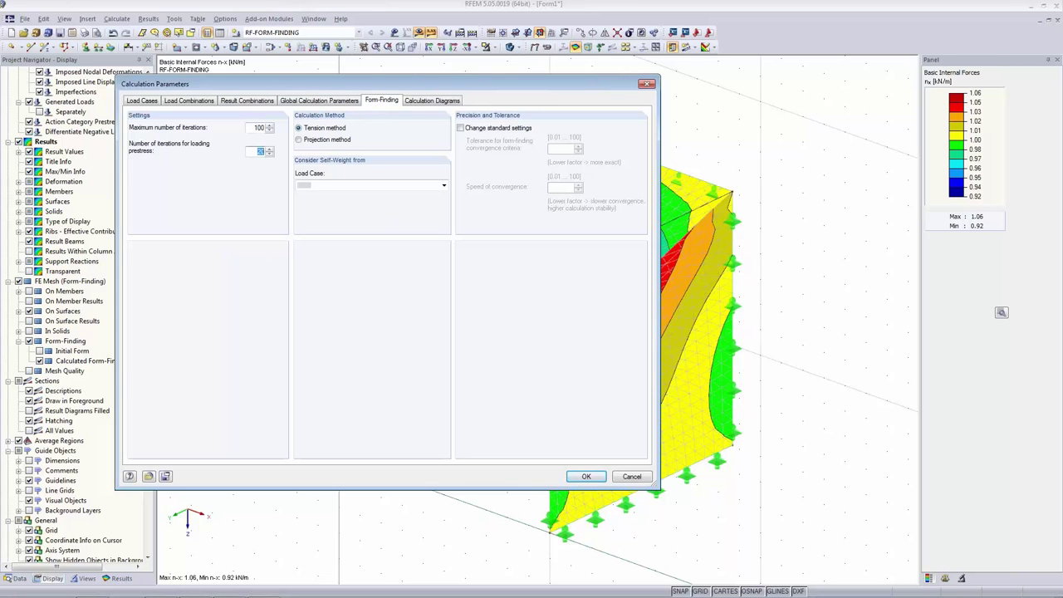
pyautogui.write('5')
pyautogui.click(586, 476)
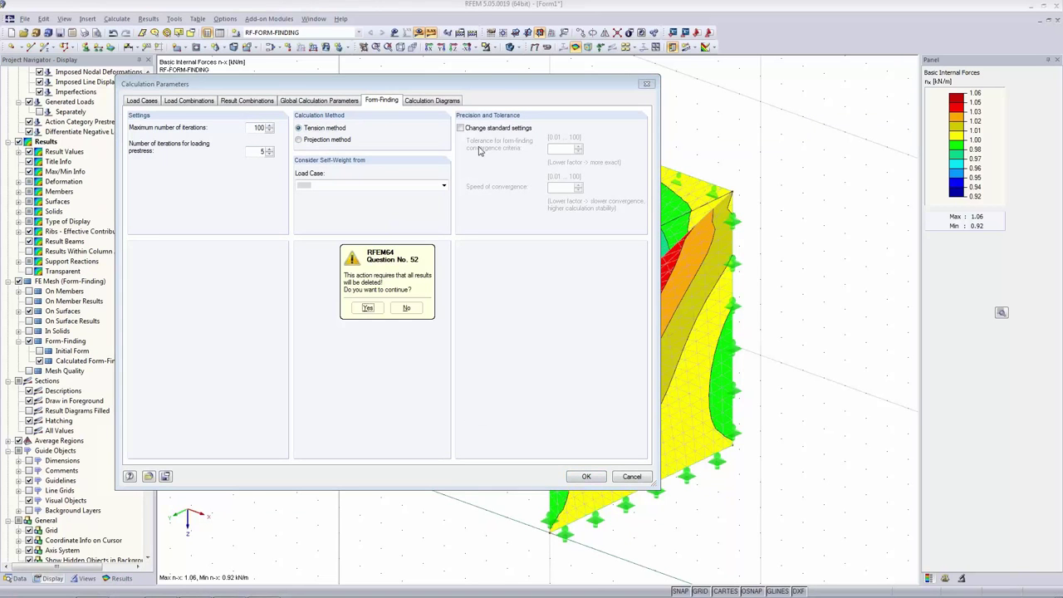
pyautogui.click(368, 309)
# - Recalculate the RF-FORM-FINDING case and show the n-x internal forces on the new membrane shape
pyautogui.click(421, 32)
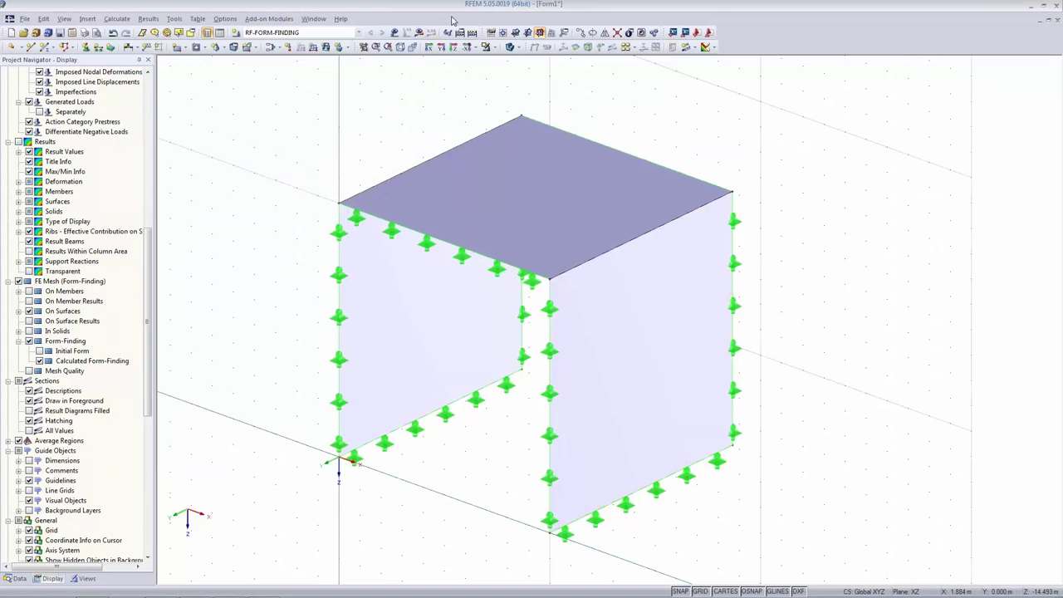
pyautogui.click(421, 33)
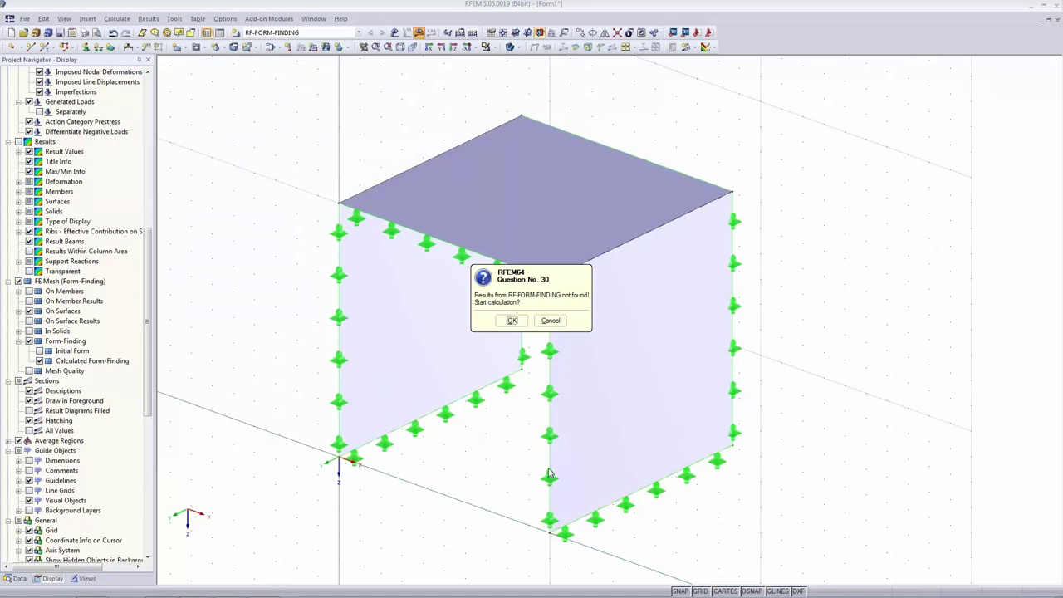
pyautogui.click(496, 320)
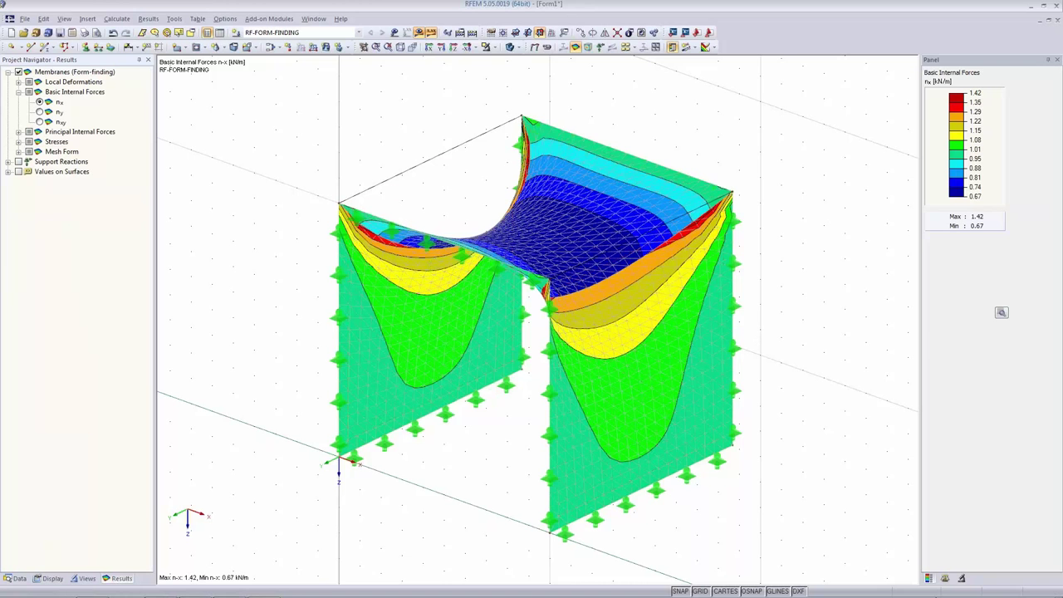
pyautogui.moveTo(942, 579)
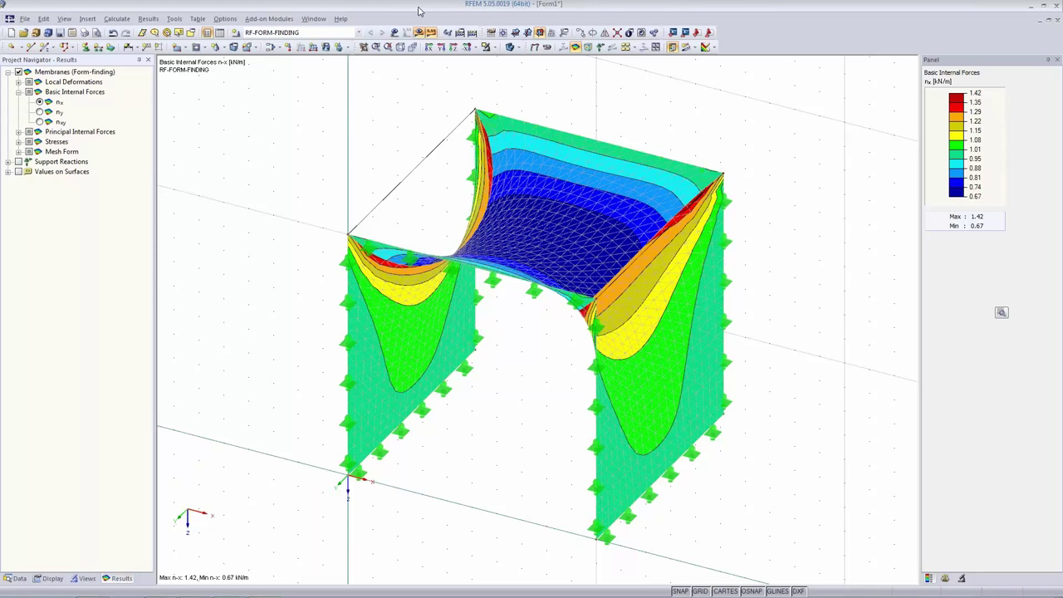
# - Create a new 3D model named cone in the Dlubal Examples project
pyautogui.click(11, 32)
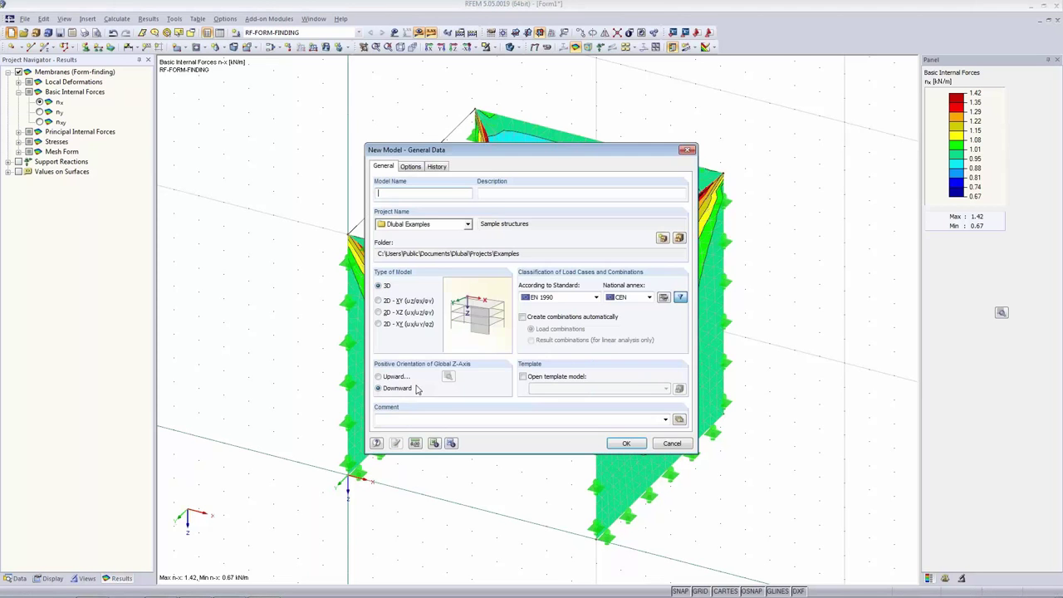
pyautogui.write('cone')
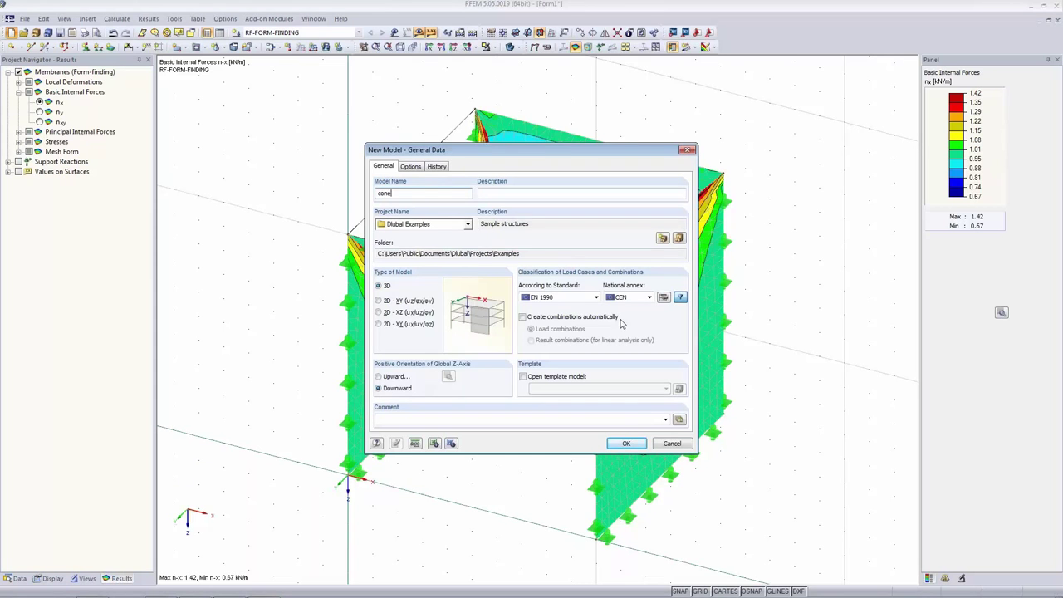
pyautogui.click(627, 444)
pyautogui.click(517, 324)
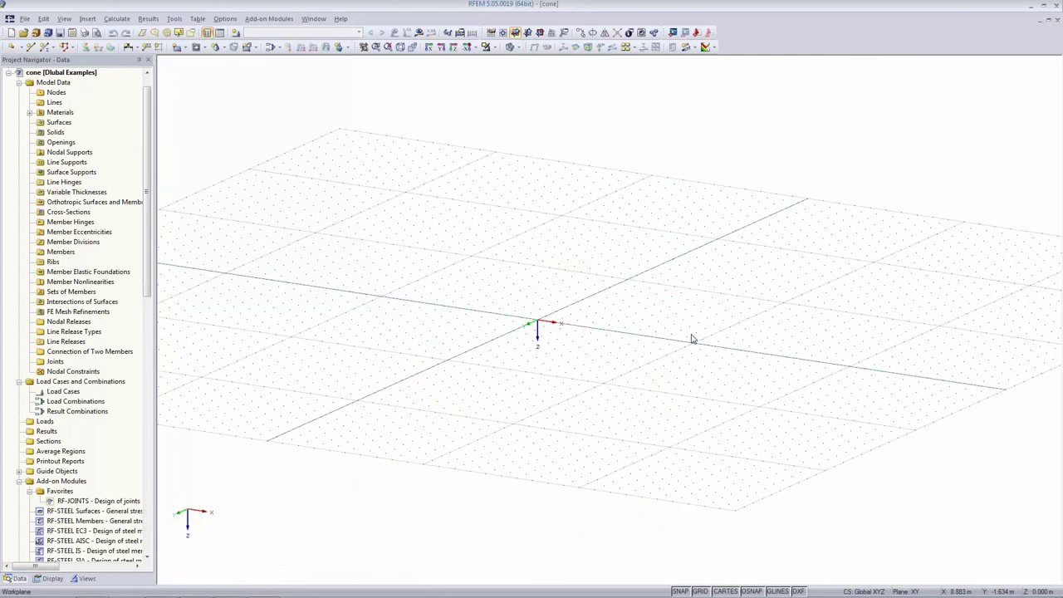
# - Draw a line in the XZ work plane from X 5, Z 0 m to X 1, Z -5 m
pyautogui.click(540, 32)
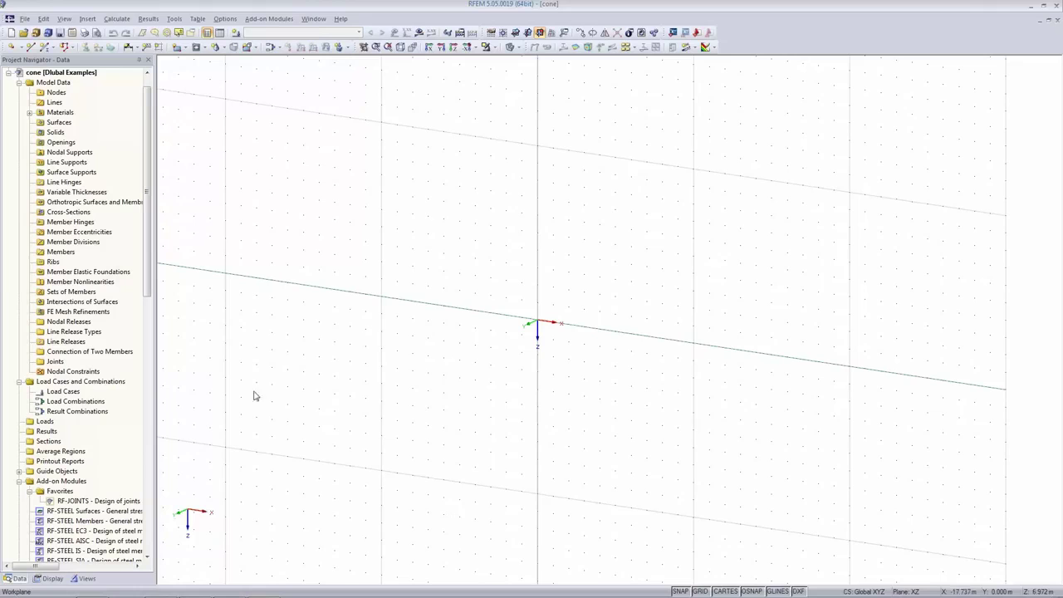
pyautogui.click(30, 47)
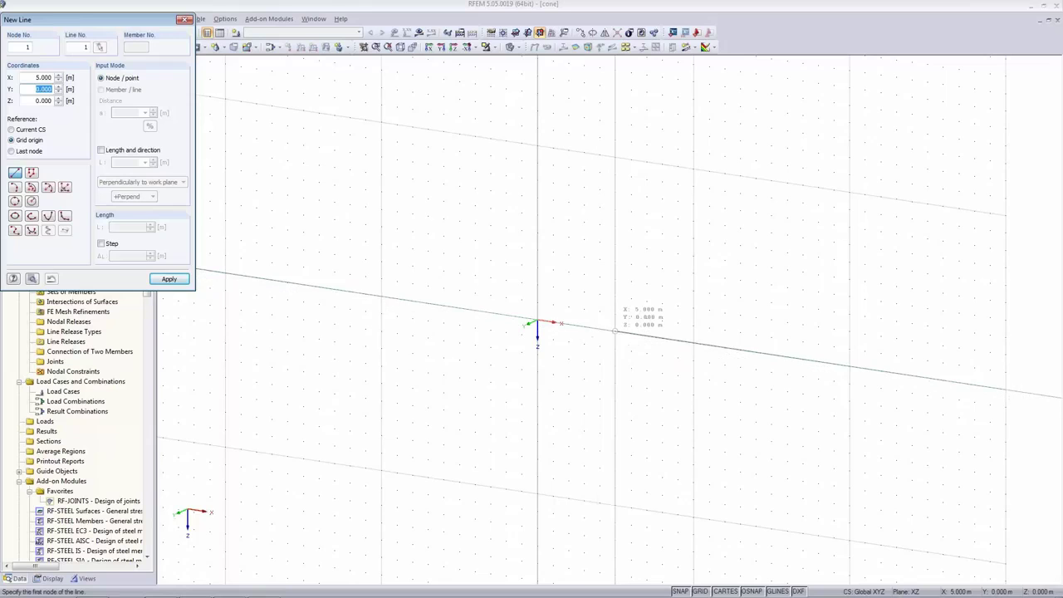
pyautogui.click(615, 331)
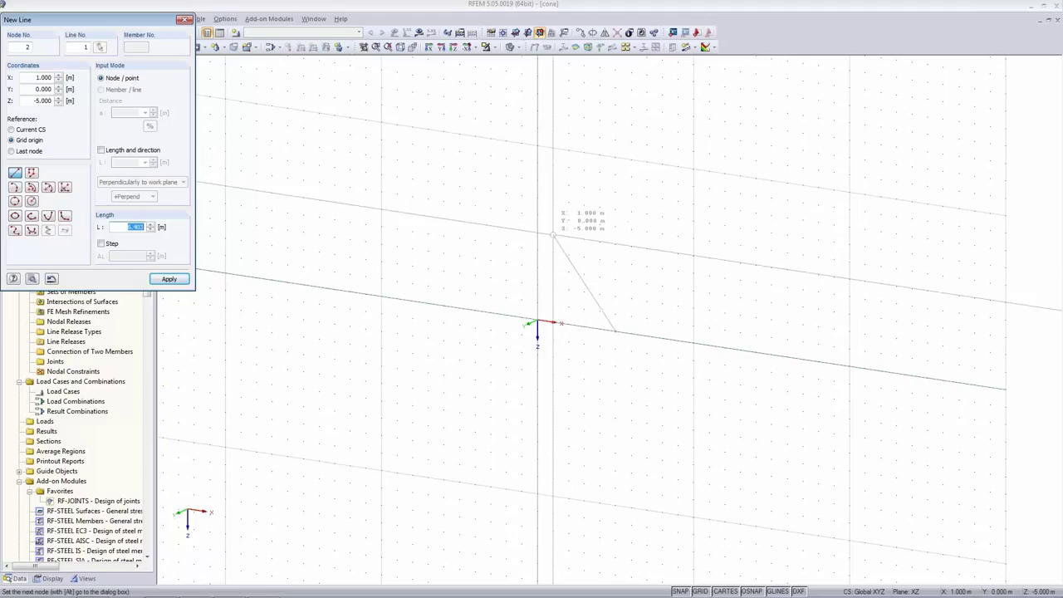
pyautogui.click(553, 235)
pyautogui.press('Escape')
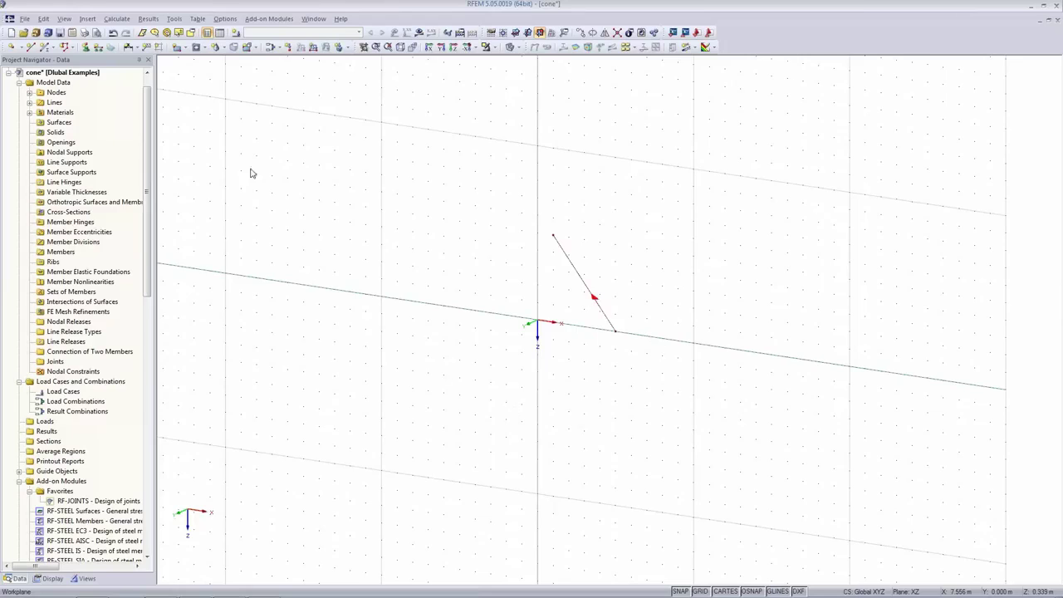
pyautogui.click(222, 48)
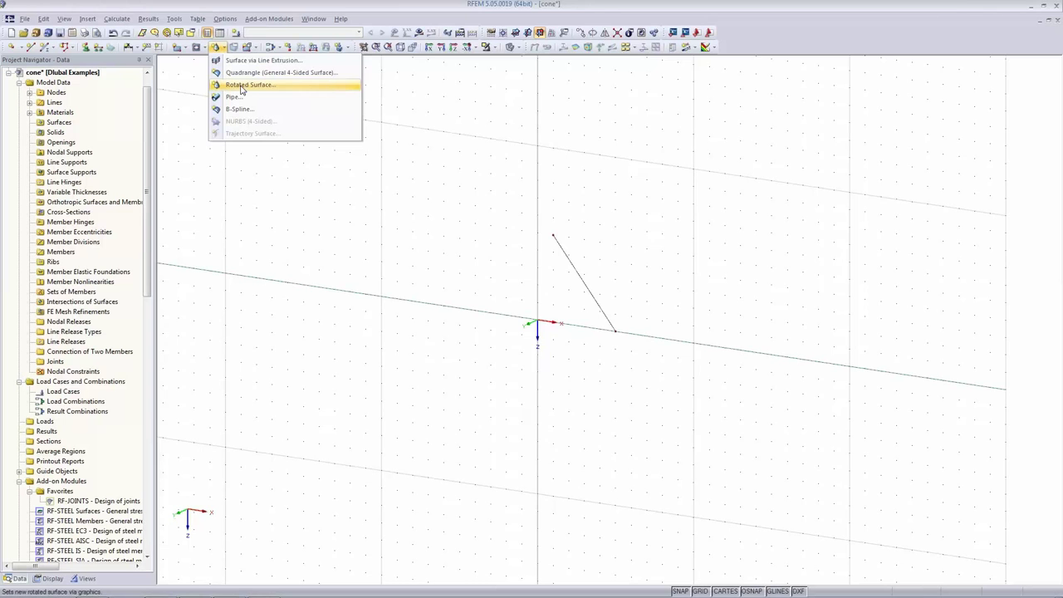
pyautogui.click(241, 86)
pyautogui.moveTo(580, 165); pyautogui.dragTo(287, 80)
pyautogui.click(353, 134)
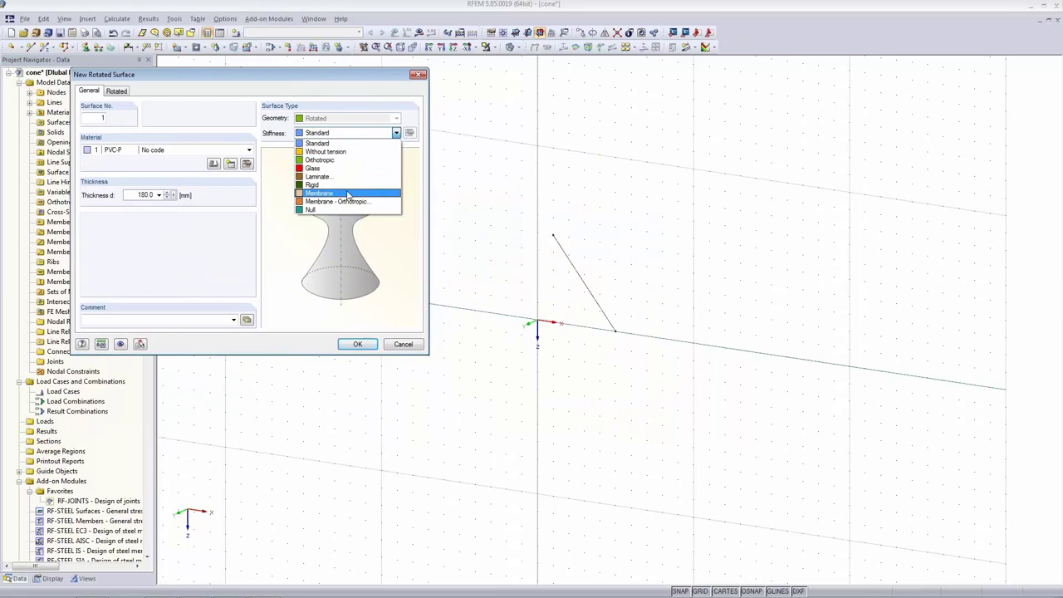
pyautogui.click(348, 194)
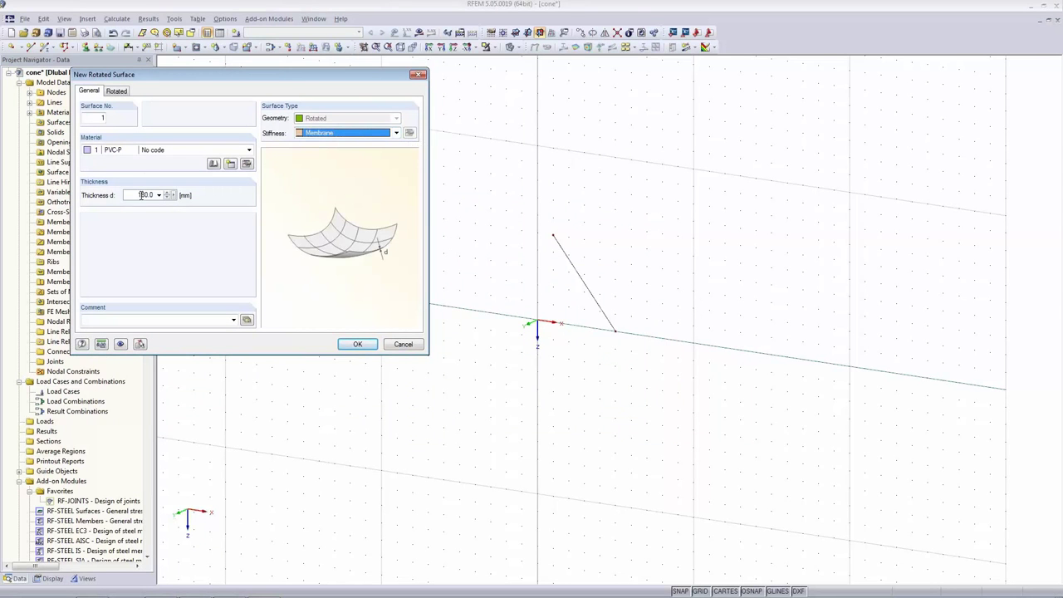
pyautogui.click(117, 91)
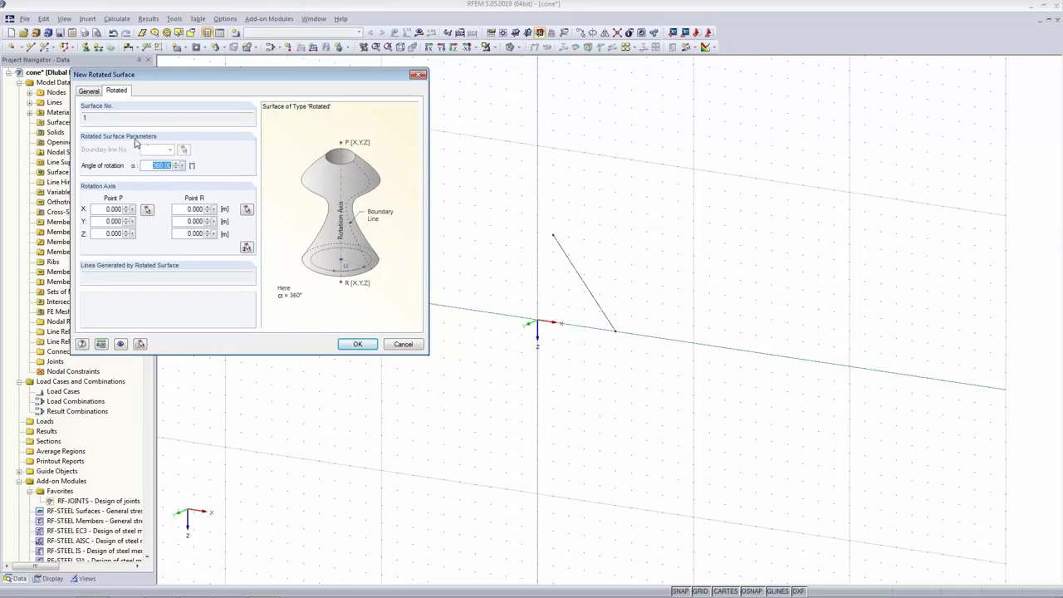
pyautogui.press('Home')
pyautogui.hotkey('shift', 'End')
pyautogui.click(246, 249)
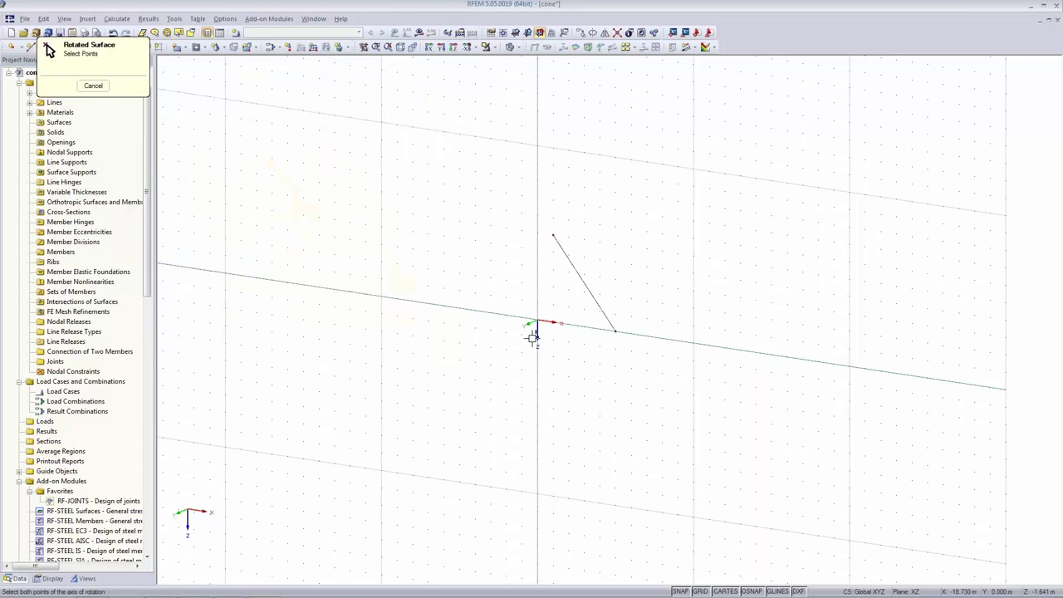
pyautogui.click(536, 215)
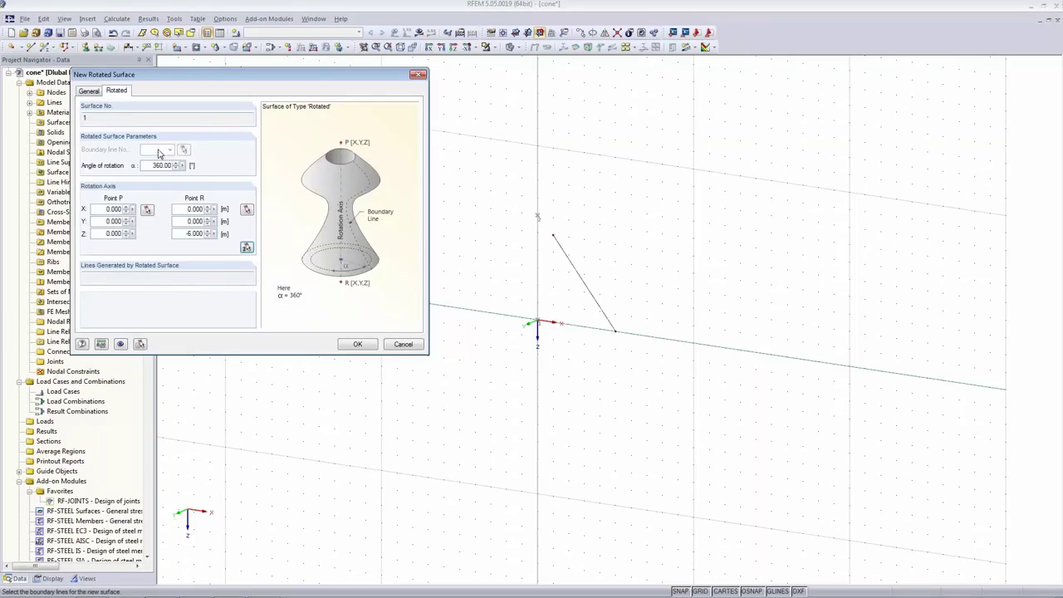
pyautogui.click(403, 345)
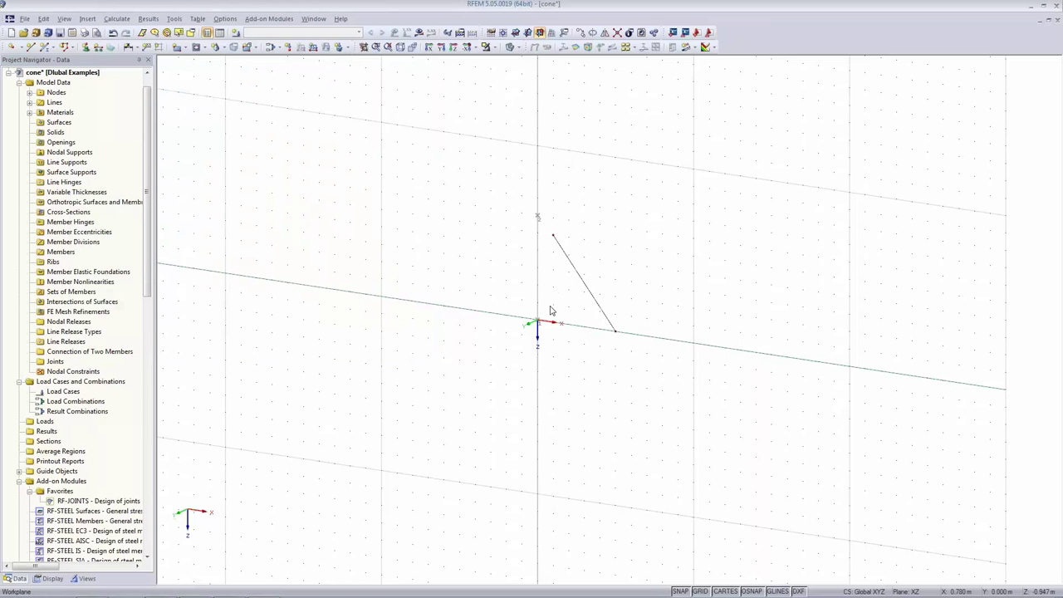
# - Define a rotated surface from the sloped line with a 360° angle and a rotation axis from the origin to Z -6 m
pyautogui.click(130, 47)
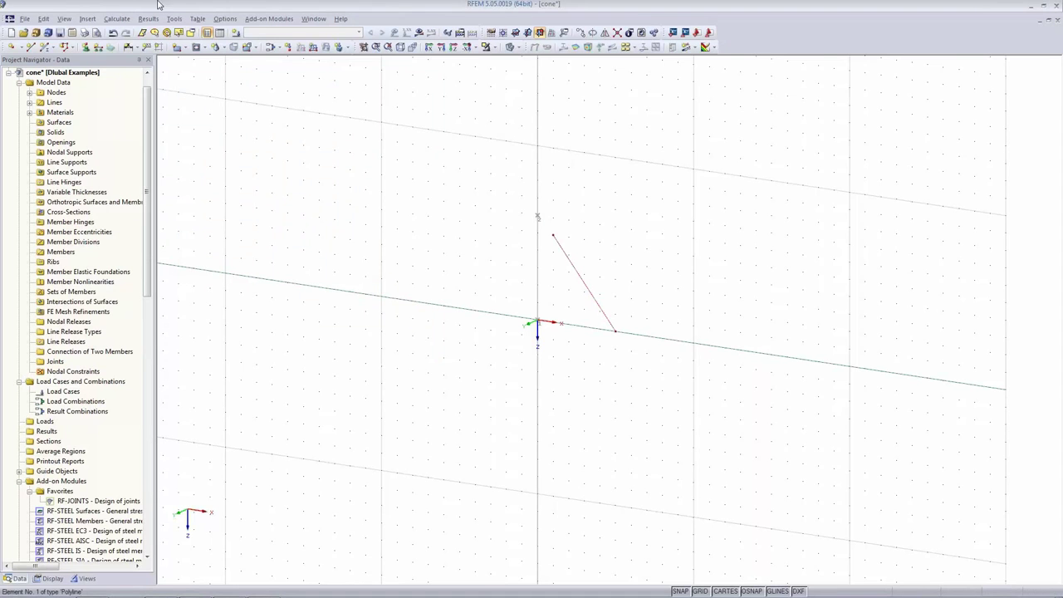
pyautogui.click(215, 46)
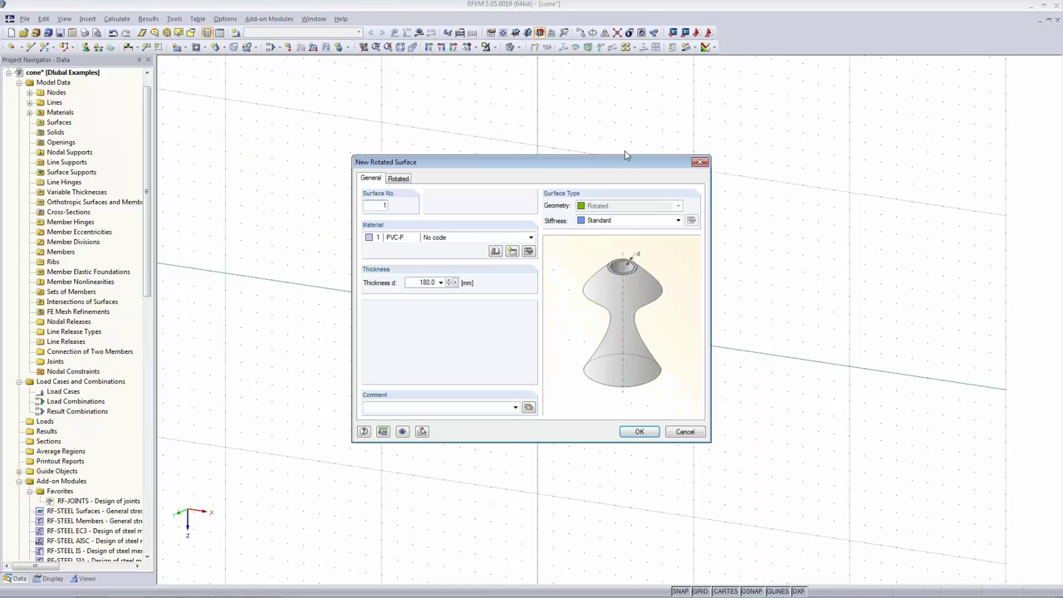
pyautogui.moveTo(608, 168); pyautogui.dragTo(347, 142)
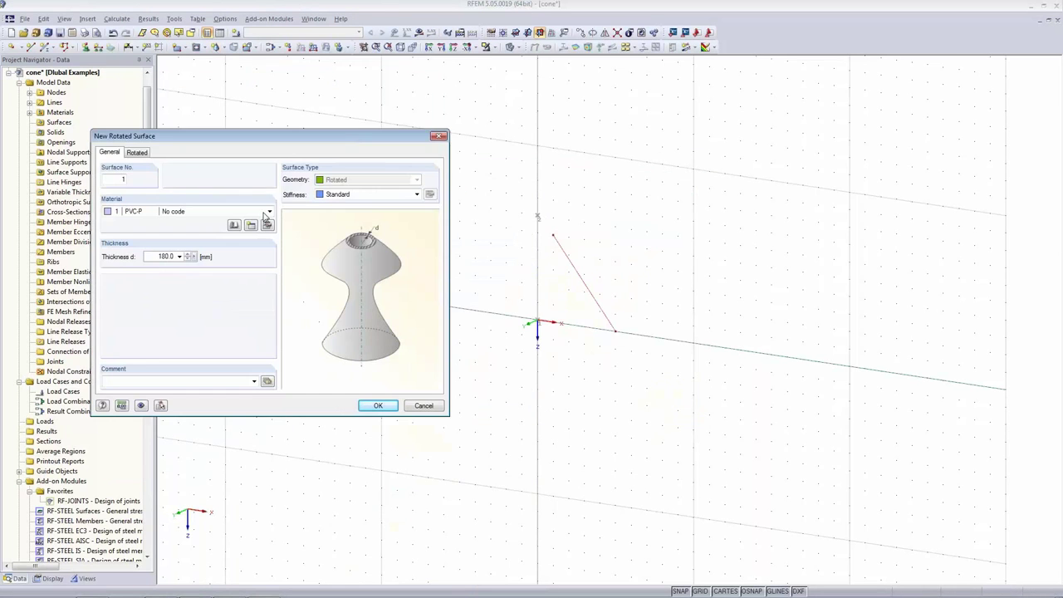
pyautogui.click(136, 152)
pyautogui.doubleClick(183, 227)
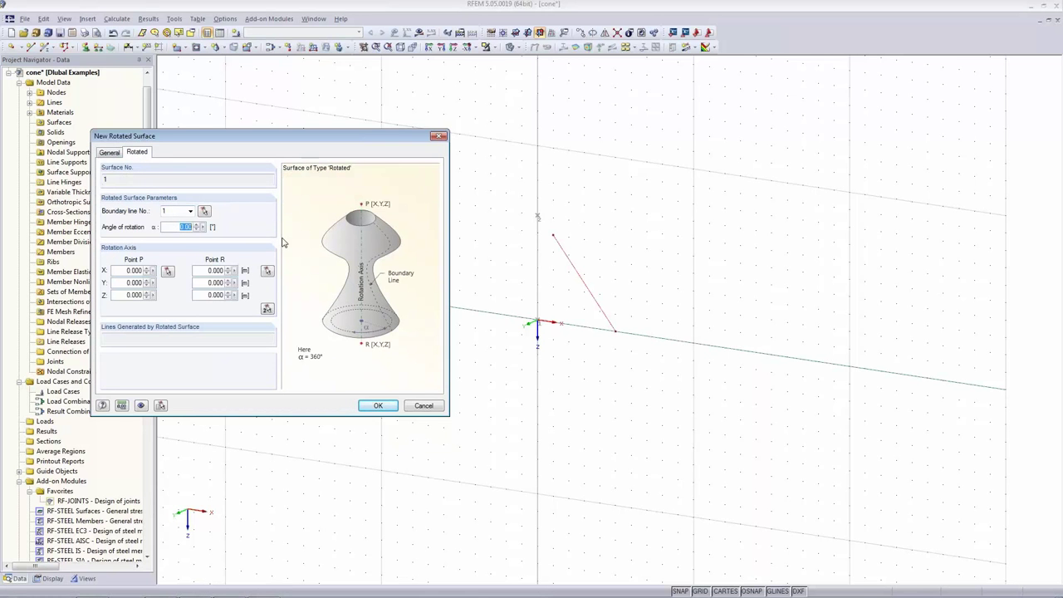
pyautogui.write('360')
pyautogui.press('Tab')
pyautogui.click(268, 310)
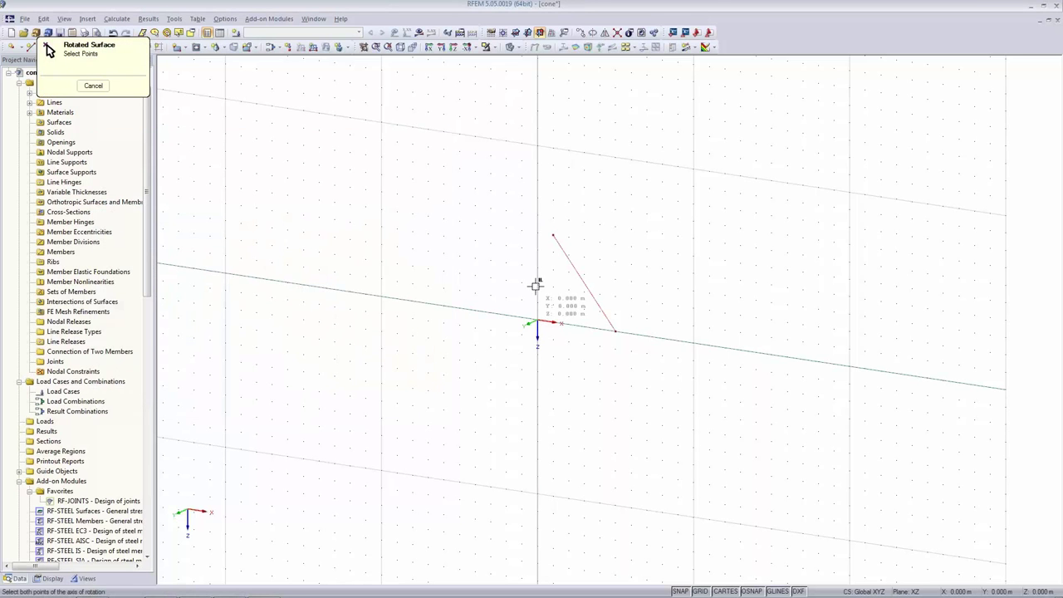
pyautogui.click(538, 217)
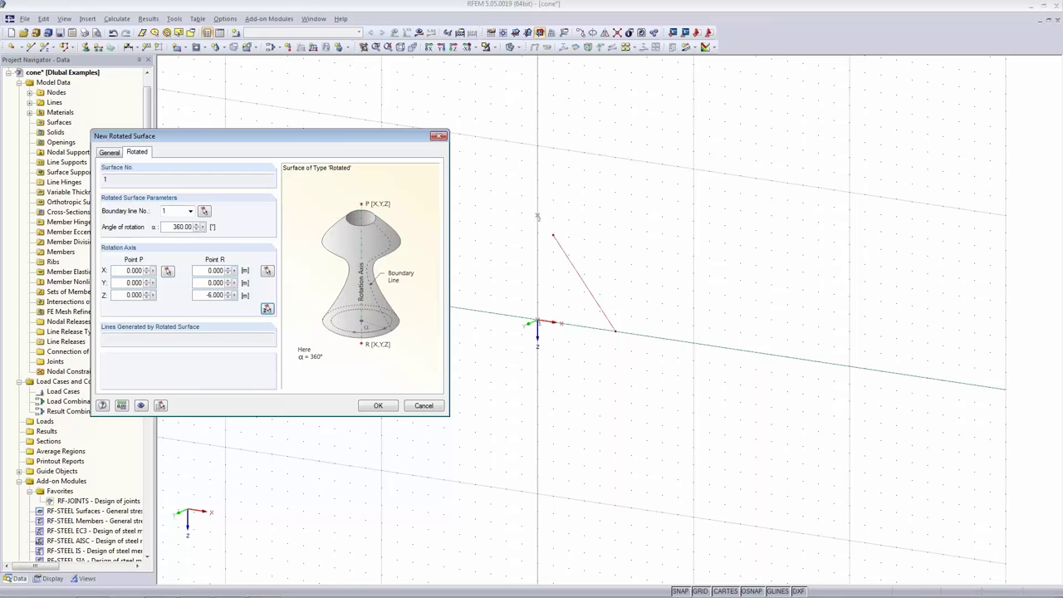
# - Set the rotated surface's stiffness to Membrane and create the cone surface
pyautogui.click(110, 153)
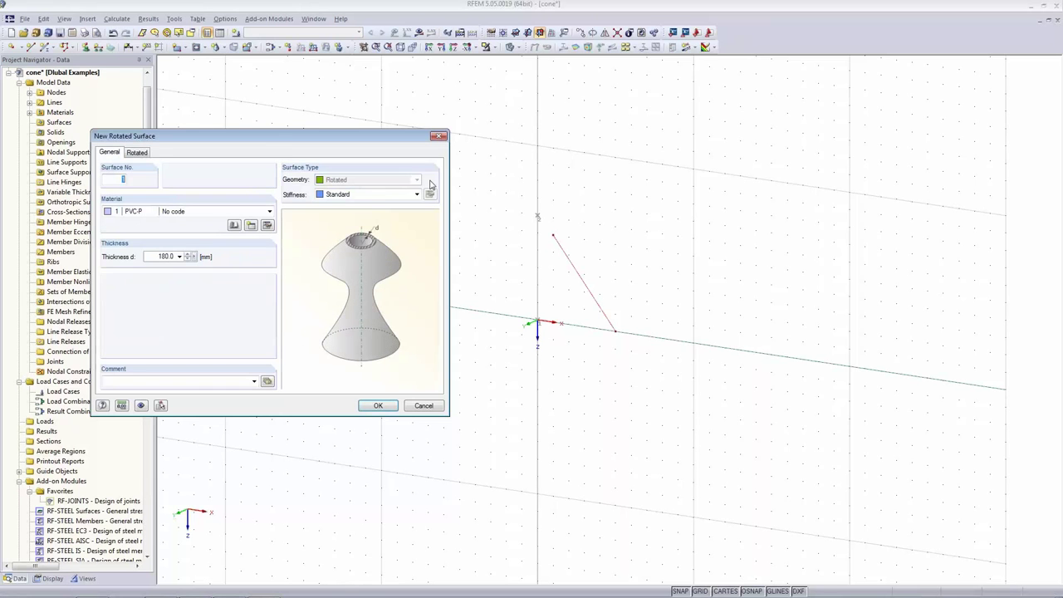
pyautogui.click(384, 193)
pyautogui.click(383, 254)
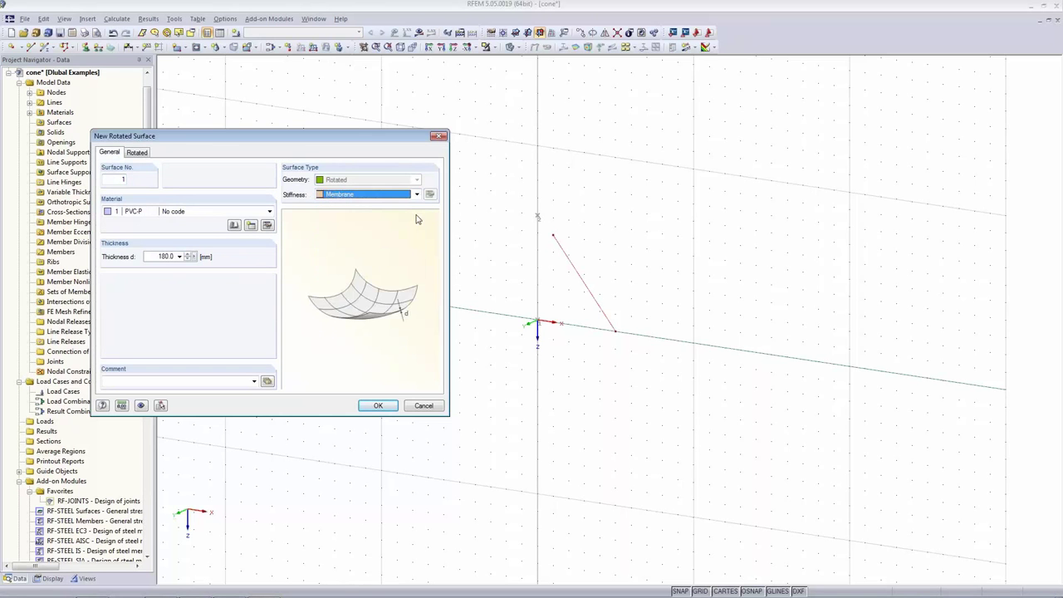
pyautogui.click(384, 407)
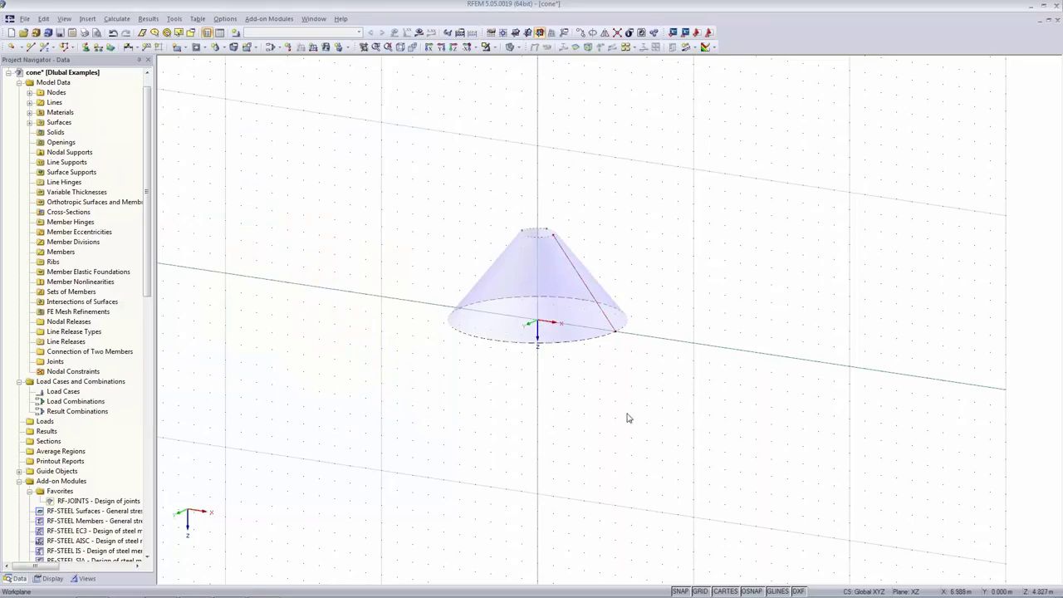
# - Check the cone surface's general, rotation and FE mesh settings
pyautogui.doubleClick(520, 279)
pyautogui.click(677, 221)
pyautogui.click(646, 283)
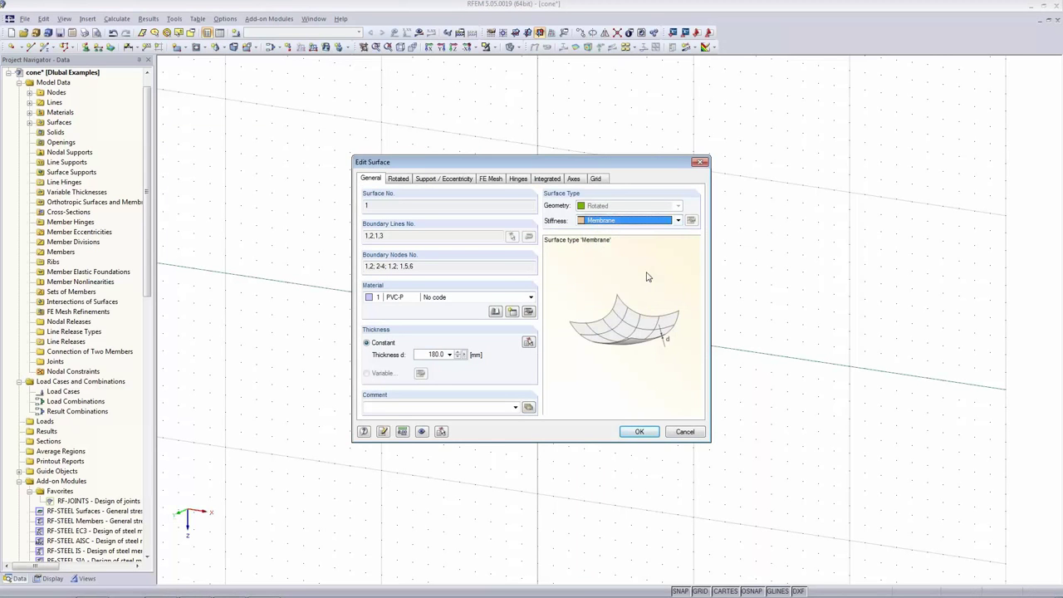
pyautogui.click(416, 183)
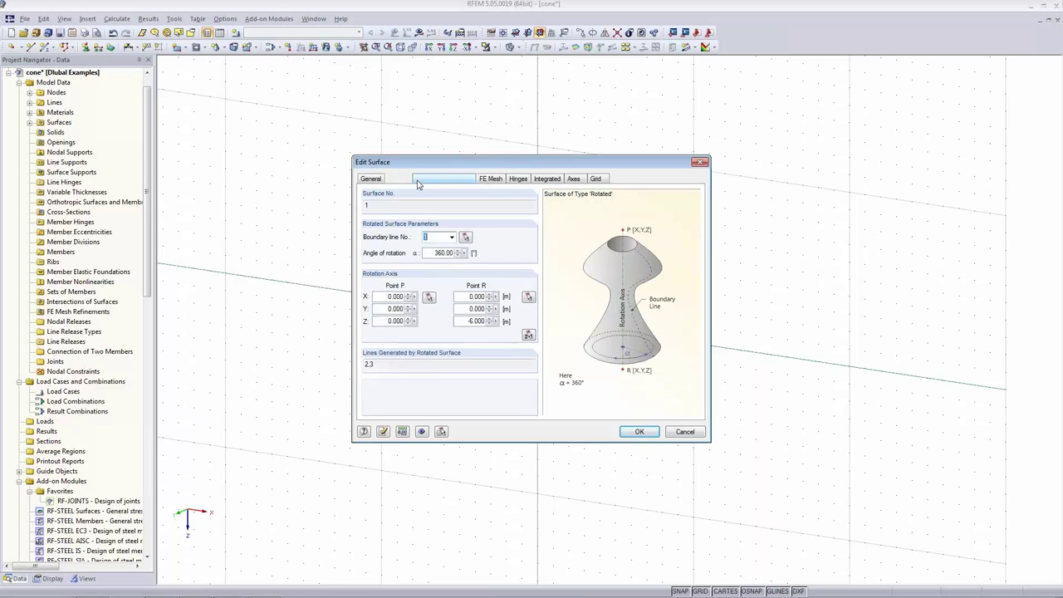
pyautogui.click(492, 183)
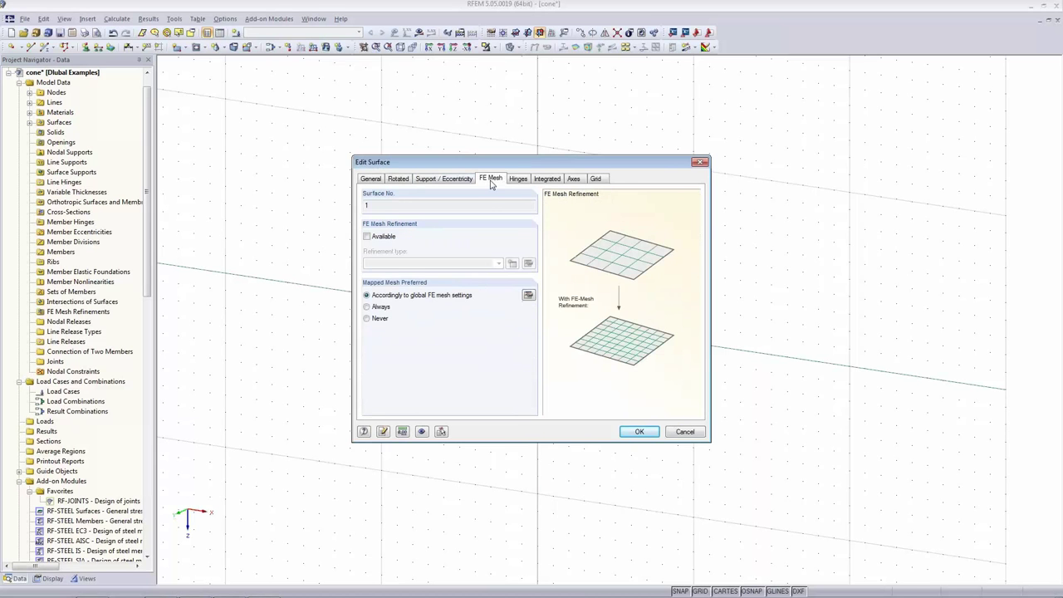
pyautogui.click(639, 432)
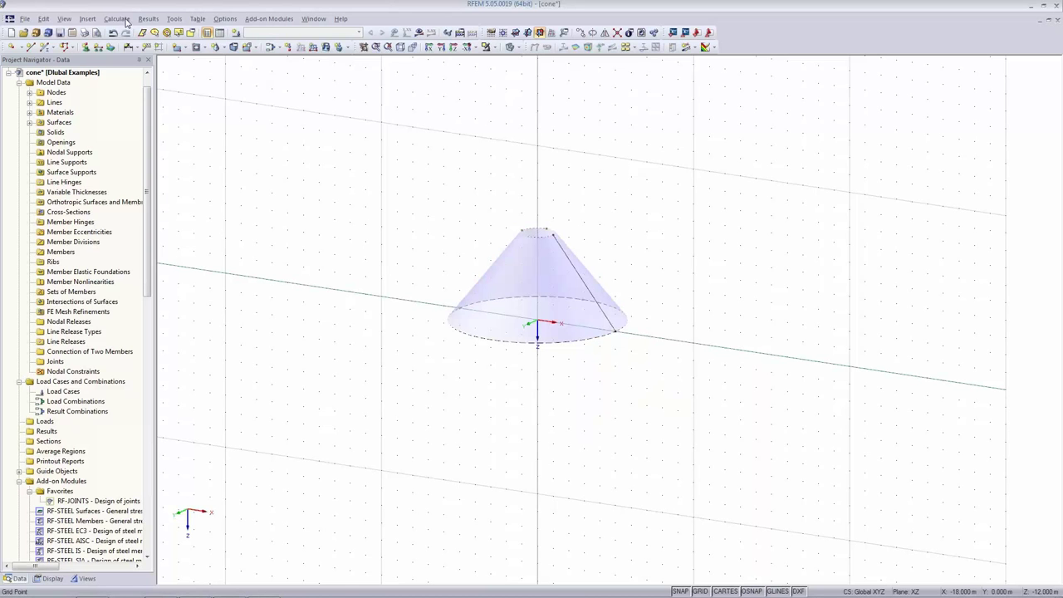
# - Set the shape of finite elements to triangles only in the FE mesh settings
pyautogui.click(127, 18)
pyautogui.click(127, 143)
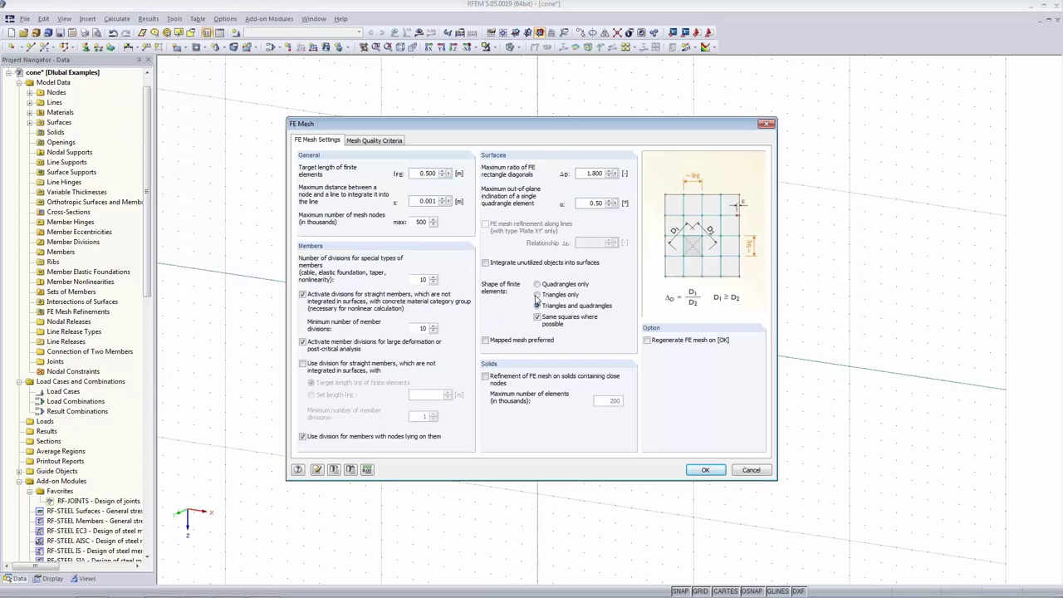
pyautogui.click(538, 295)
pyautogui.click(703, 471)
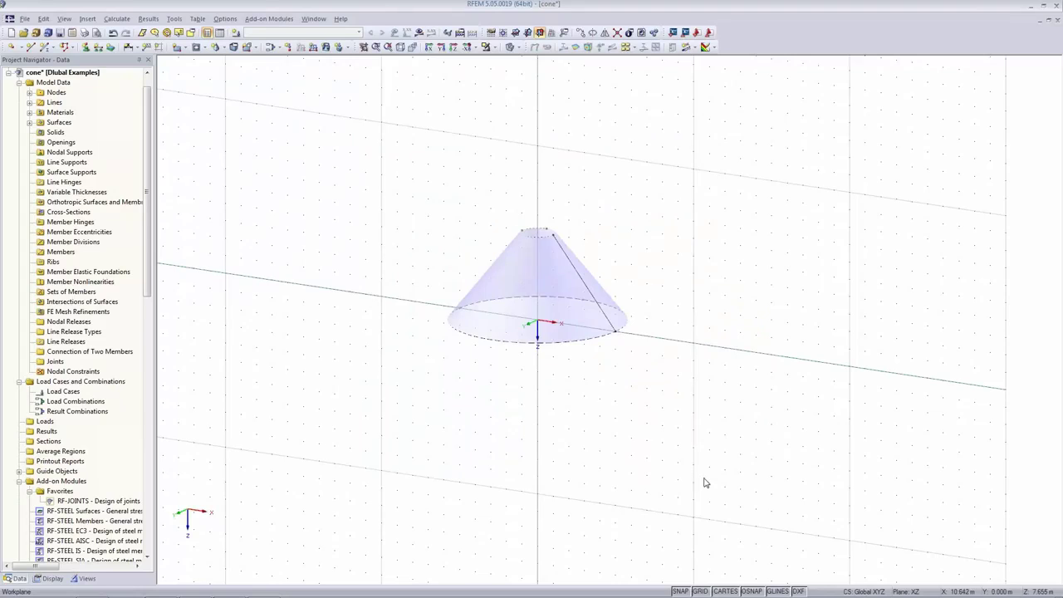
# - Assign hinged line supports to the base circle and the top circle of the cone
pyautogui.click(97, 47)
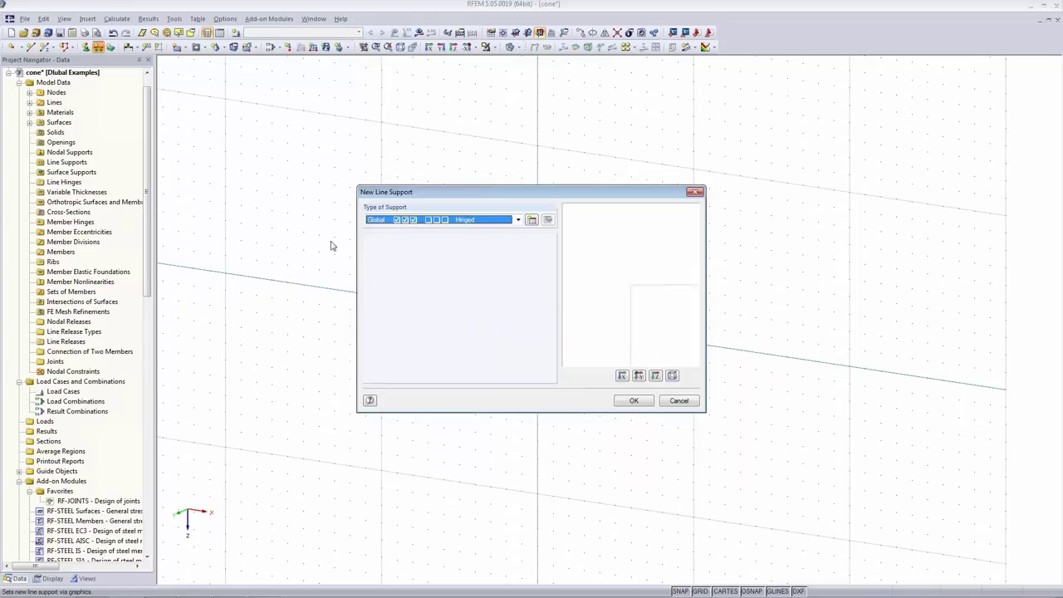
pyautogui.click(634, 401)
pyautogui.click(579, 340)
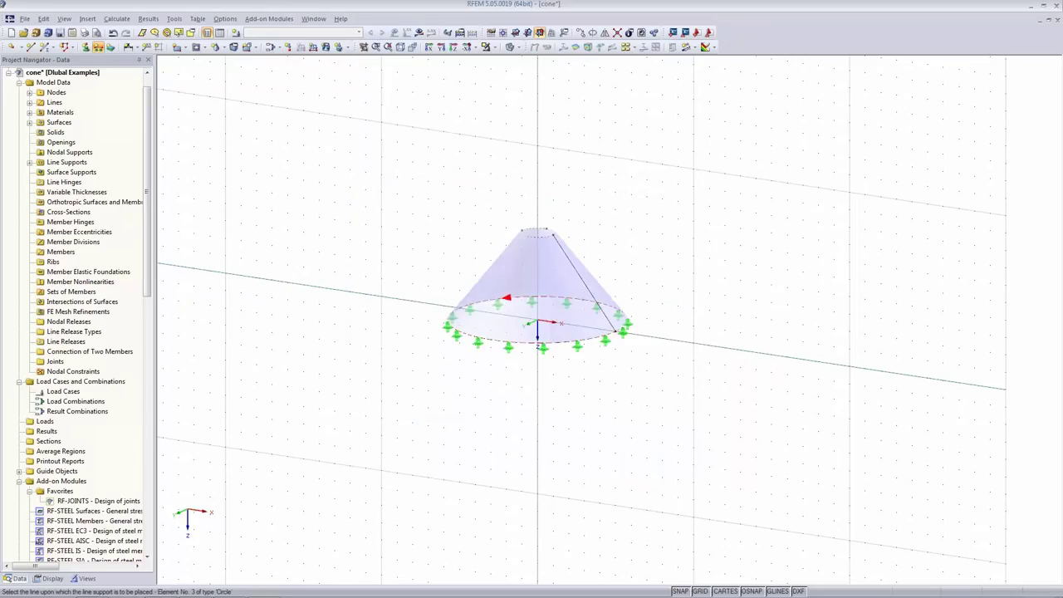
pyautogui.click(537, 234)
pyautogui.press('Escape')
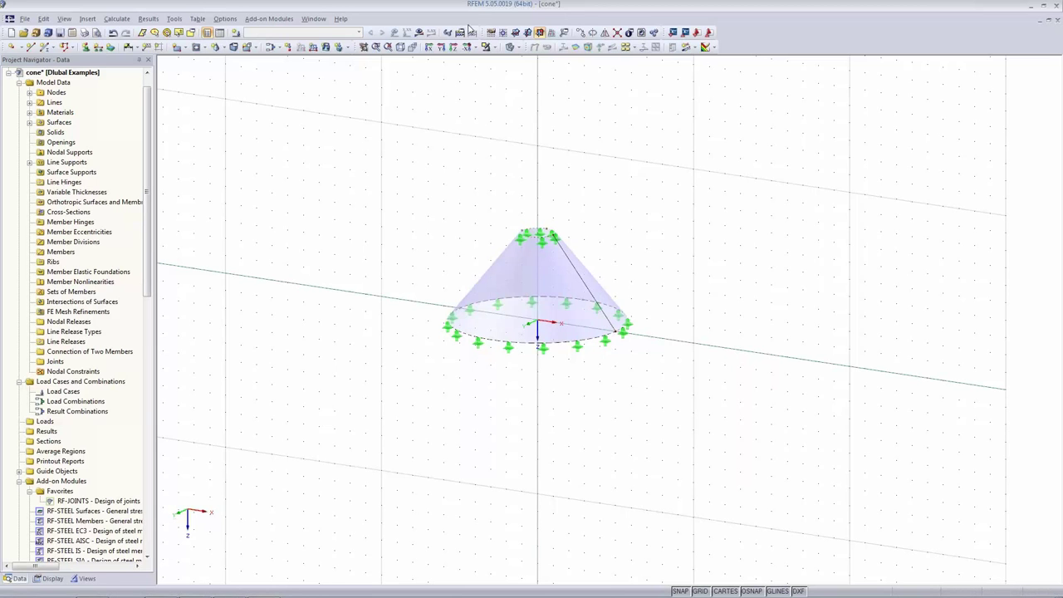
# - Activate the RF-FORM-FINDING option in the general data of the cone model
pyautogui.press('F9')
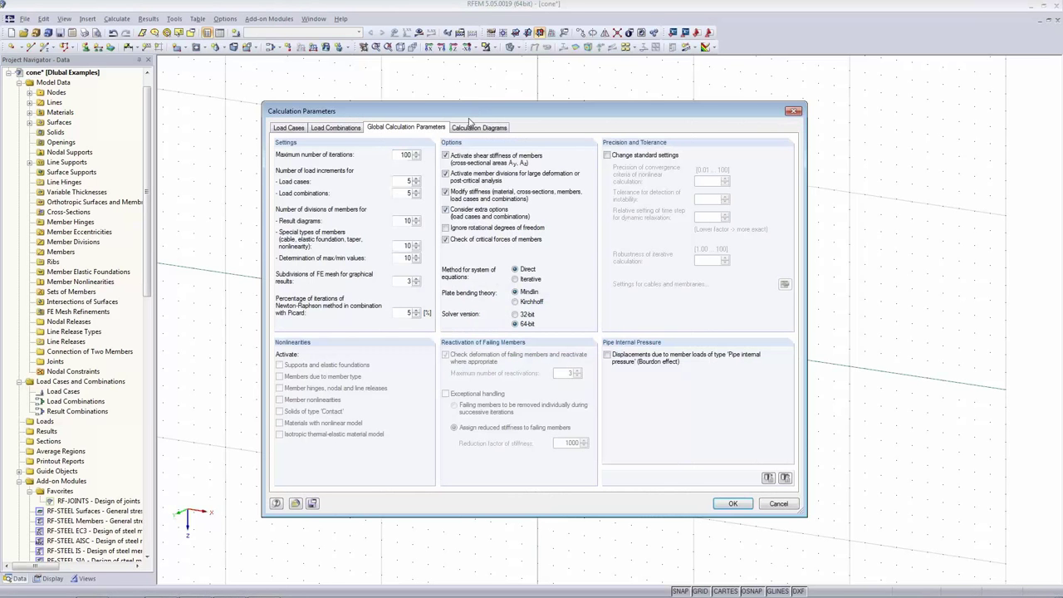
pyautogui.click(779, 503)
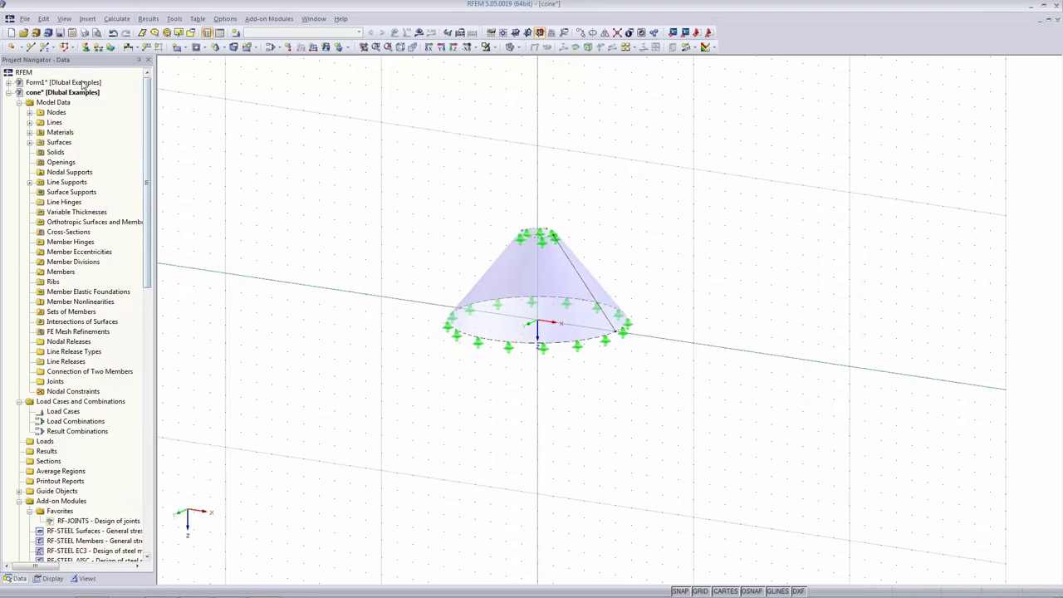
pyautogui.click(81, 93)
pyautogui.rightClick(82, 97)
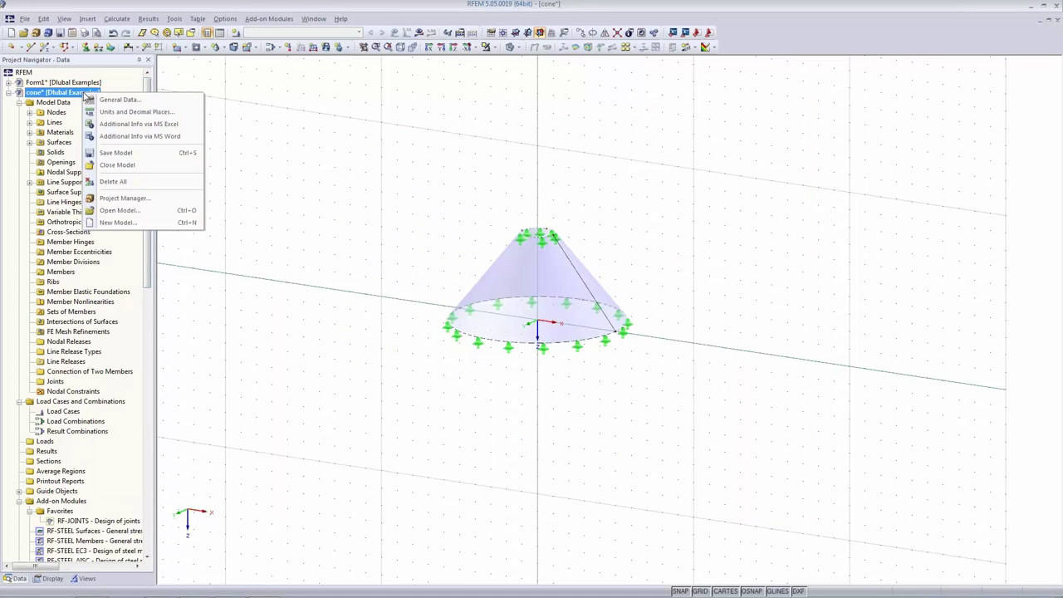
pyautogui.click(133, 101)
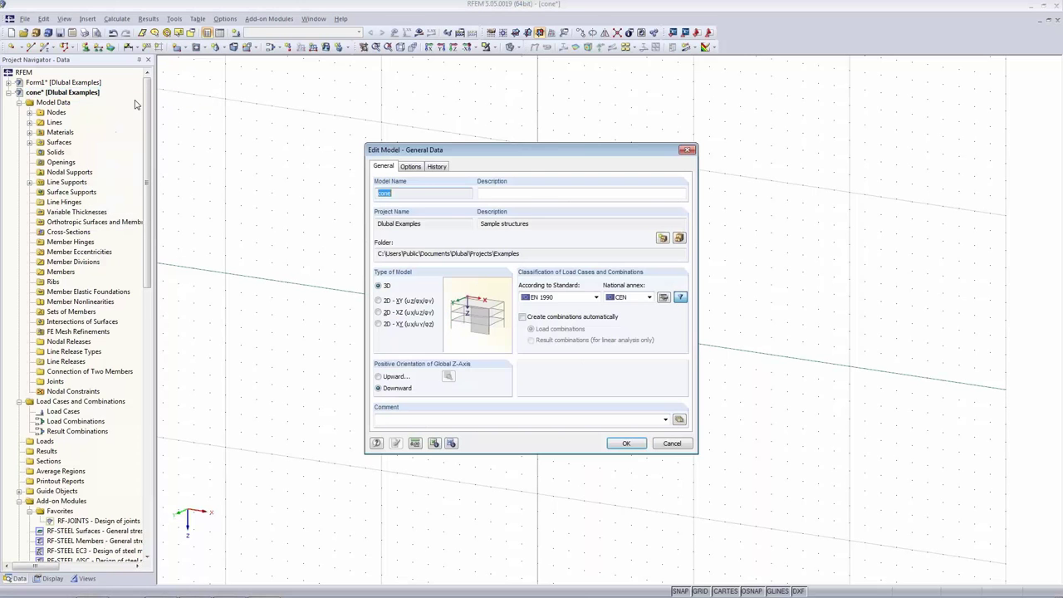
pyautogui.click(417, 167)
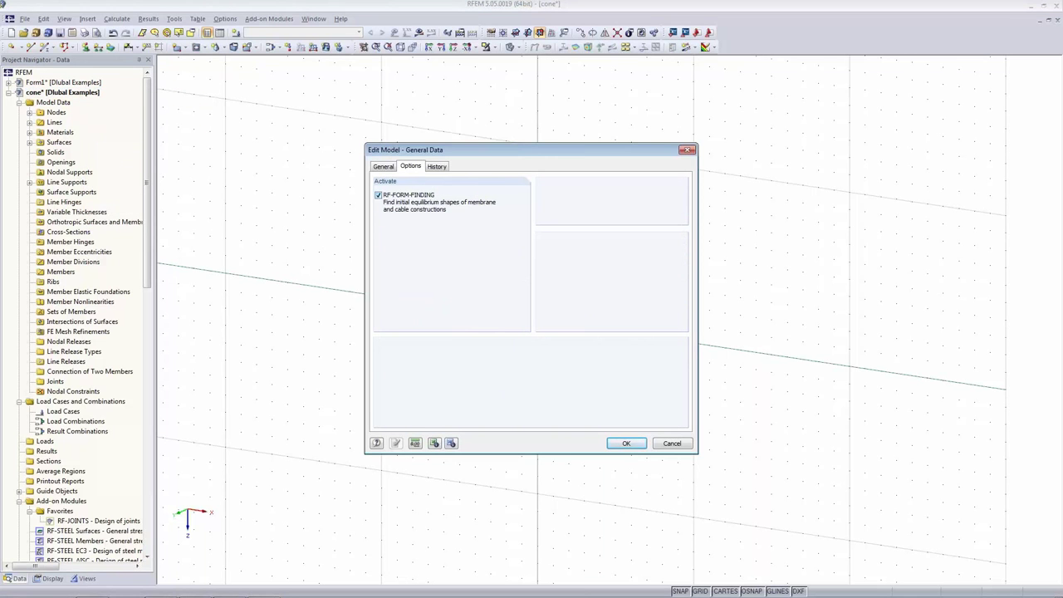
pyautogui.click(627, 444)
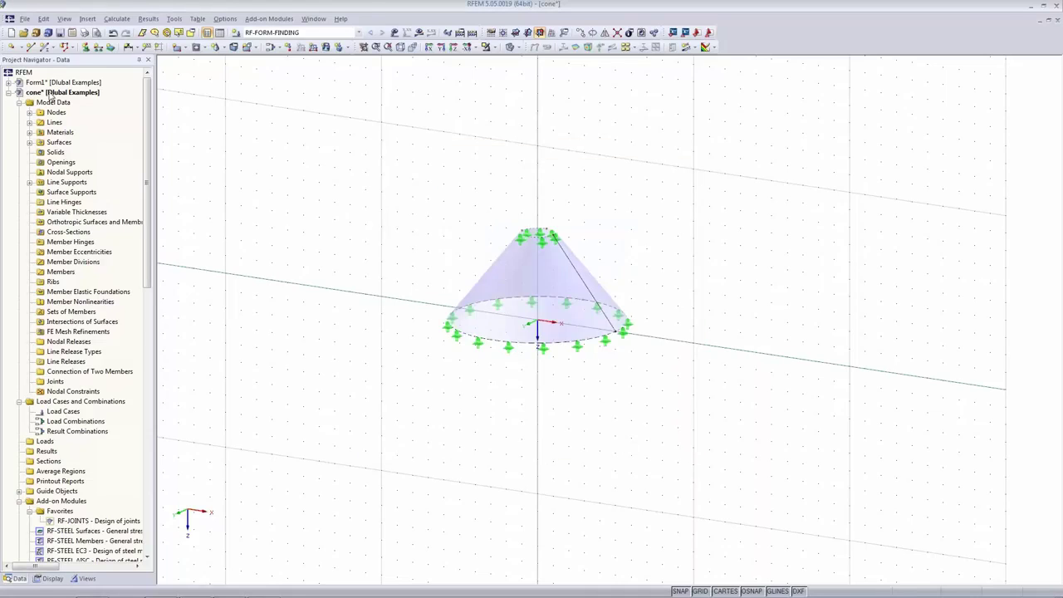
# - Apply isotropic form-finding prestress to the cone membrane, with forces of 1.0 kN/m along both warp and weft
pyautogui.doubleClick(511, 311)
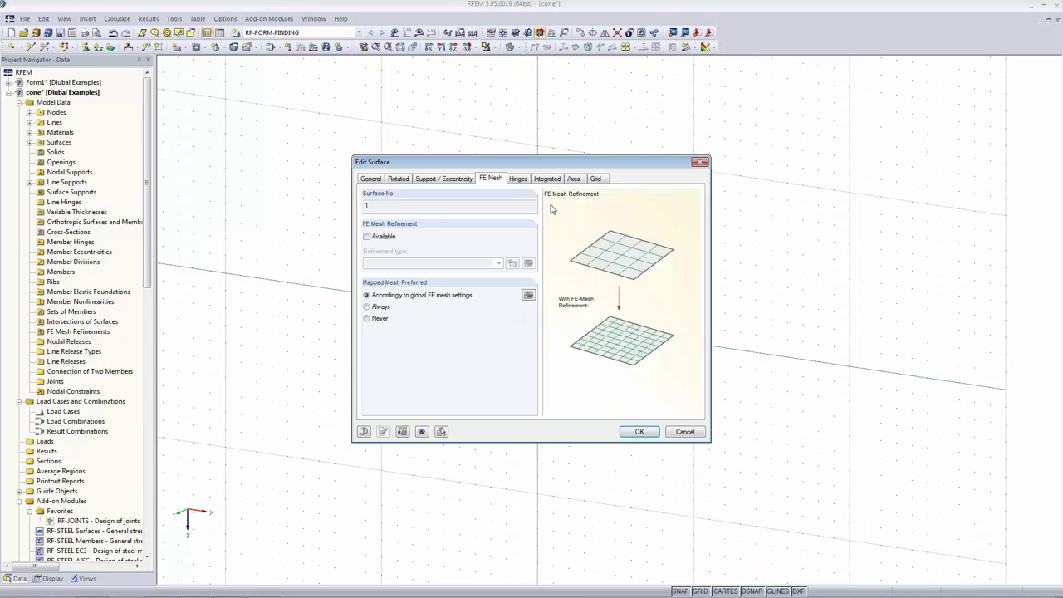
pyautogui.click(372, 181)
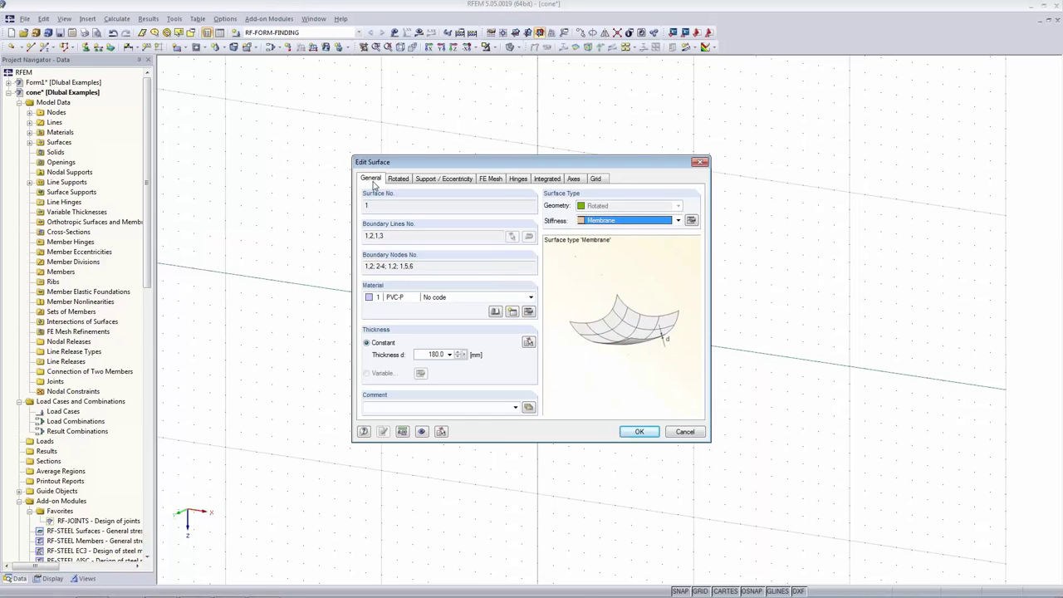
pyautogui.click(690, 220)
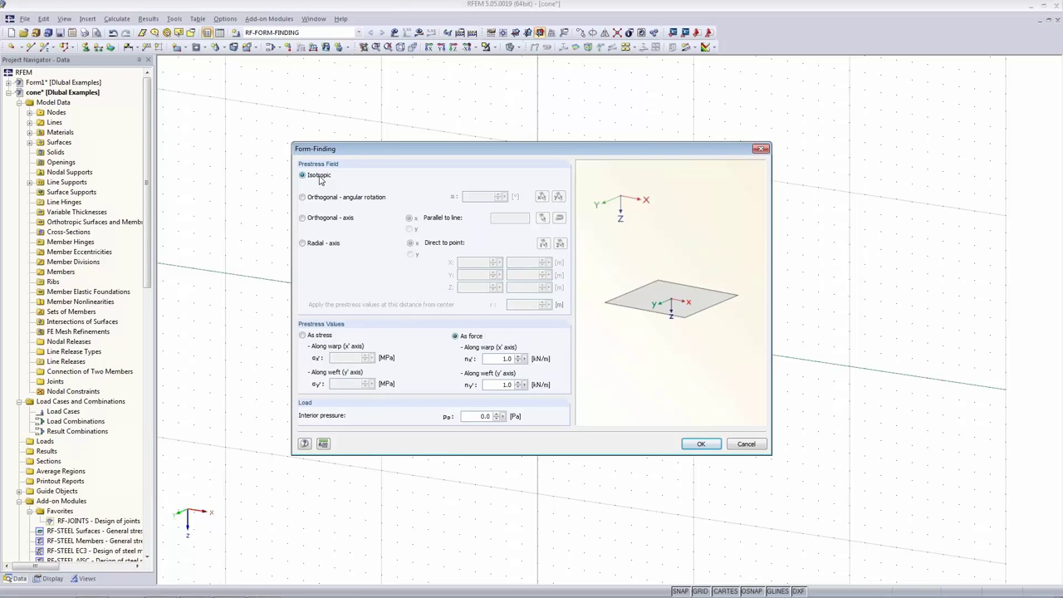
pyautogui.moveTo(416, 156); pyautogui.dragTo(405, 217)
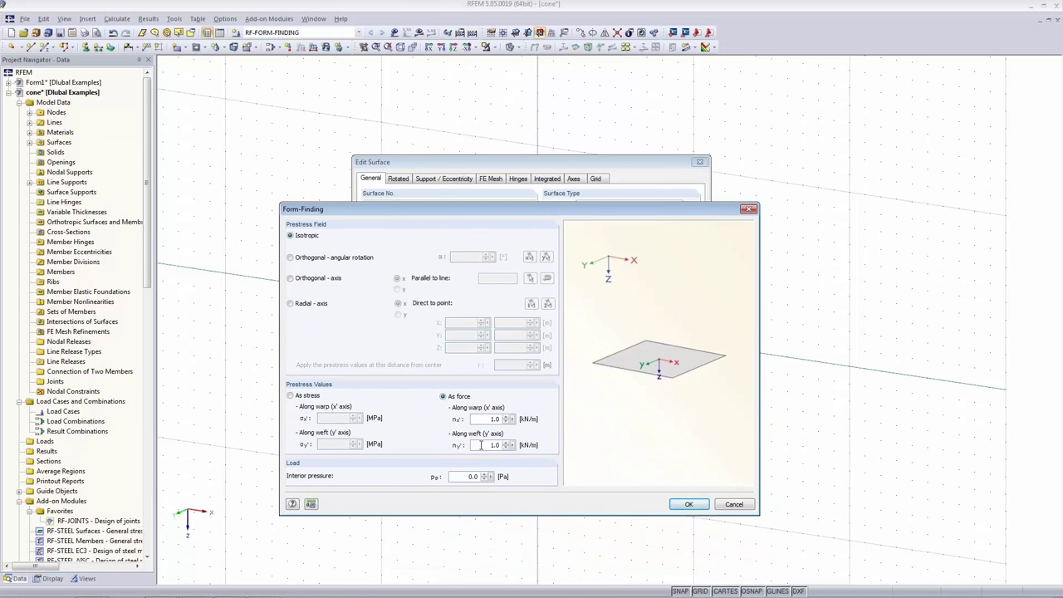
pyautogui.click(689, 505)
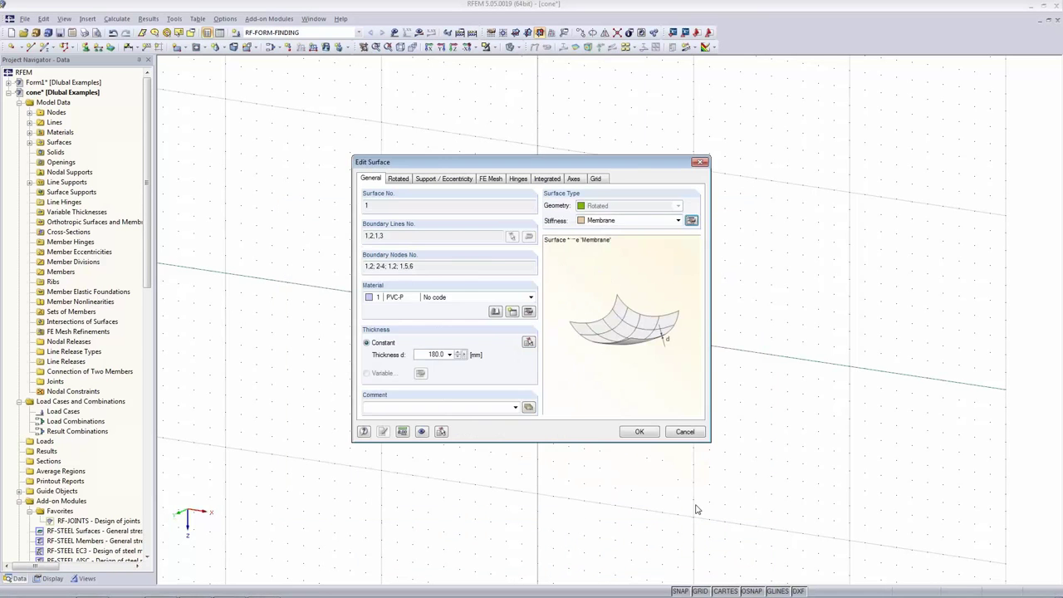
pyautogui.click(652, 432)
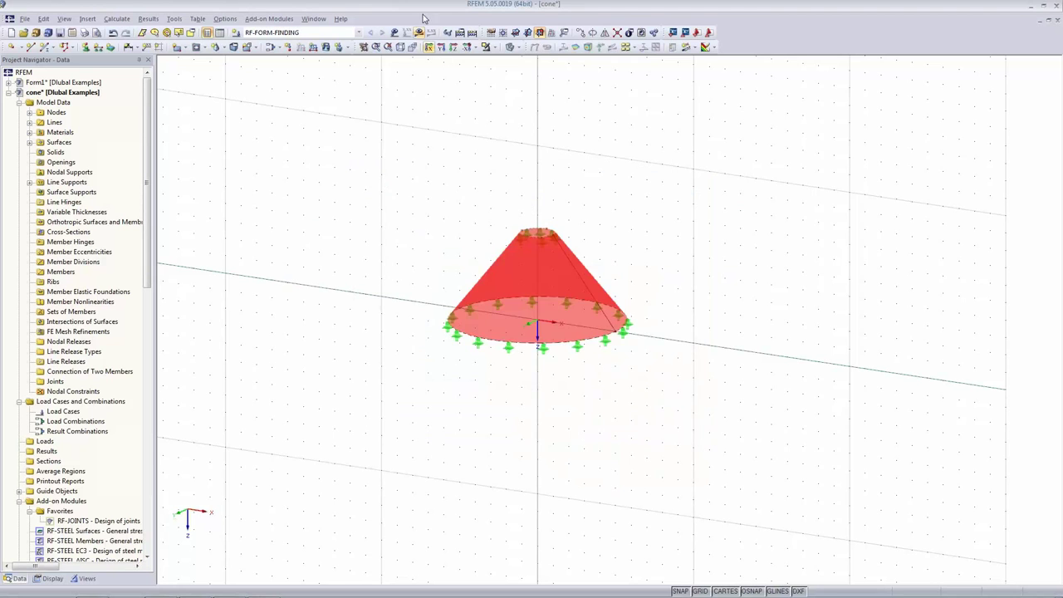
pyautogui.click(422, 168)
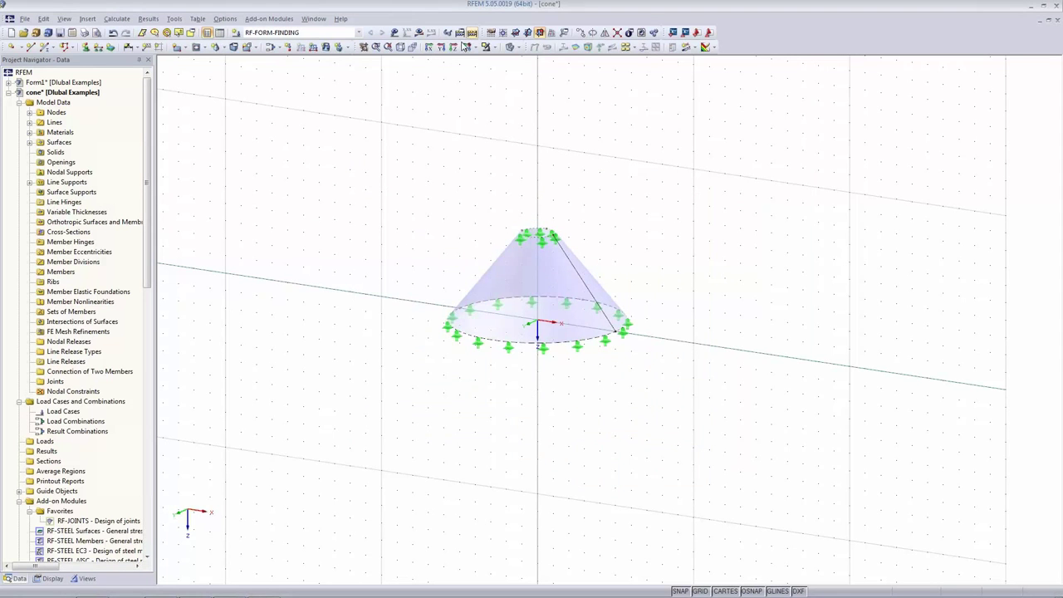
# - Set the form-finding calculation to the Projection method with 50 iterations for loading prestress
pyautogui.click(475, 46)
pyautogui.click(529, 127)
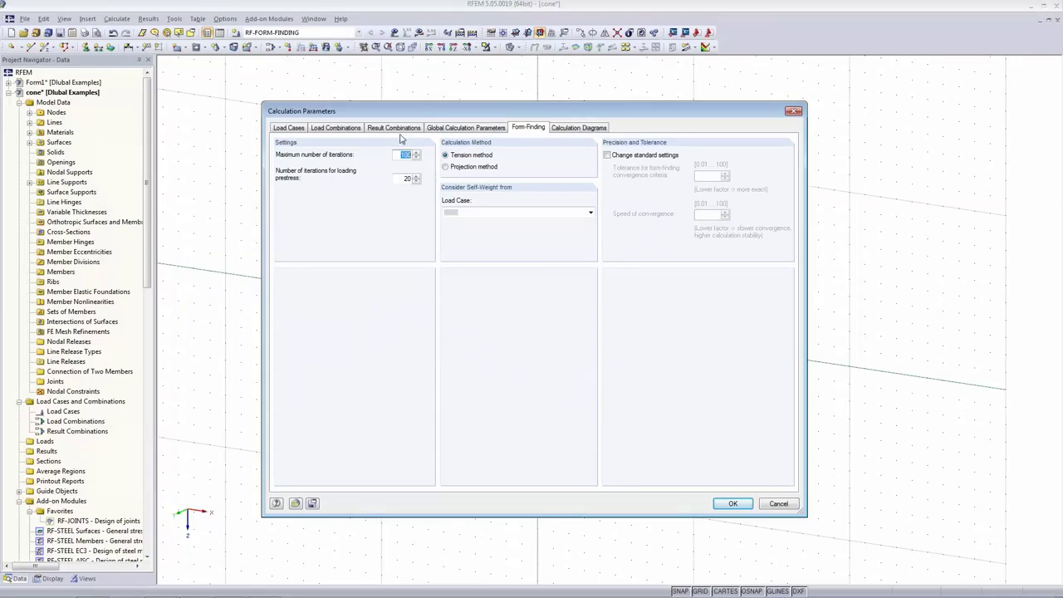
pyautogui.click(461, 169)
pyautogui.doubleClick(406, 178)
pyautogui.write('50')
pyautogui.press('Tab')
pyautogui.click(739, 504)
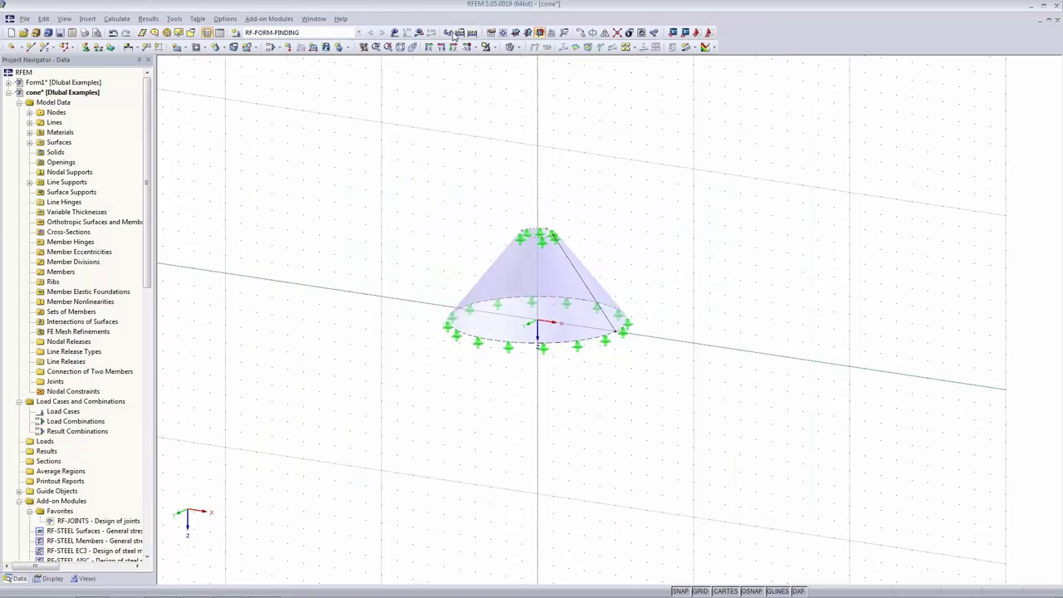
# - Calculate the RF-FORM-FINDING results for the cone and adjust the deformation display factor
pyautogui.click(420, 33)
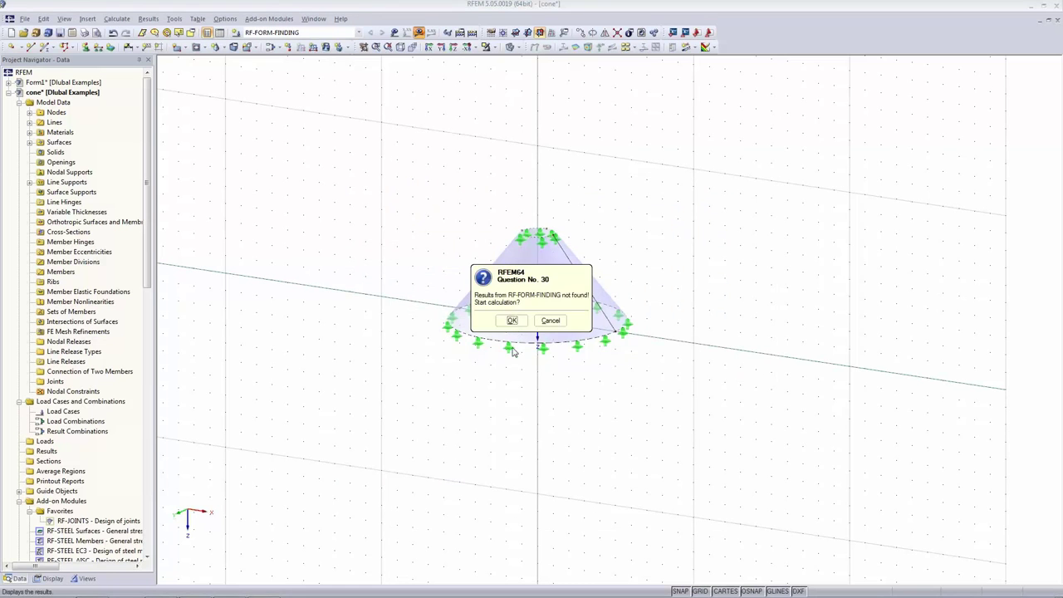
pyautogui.click(515, 322)
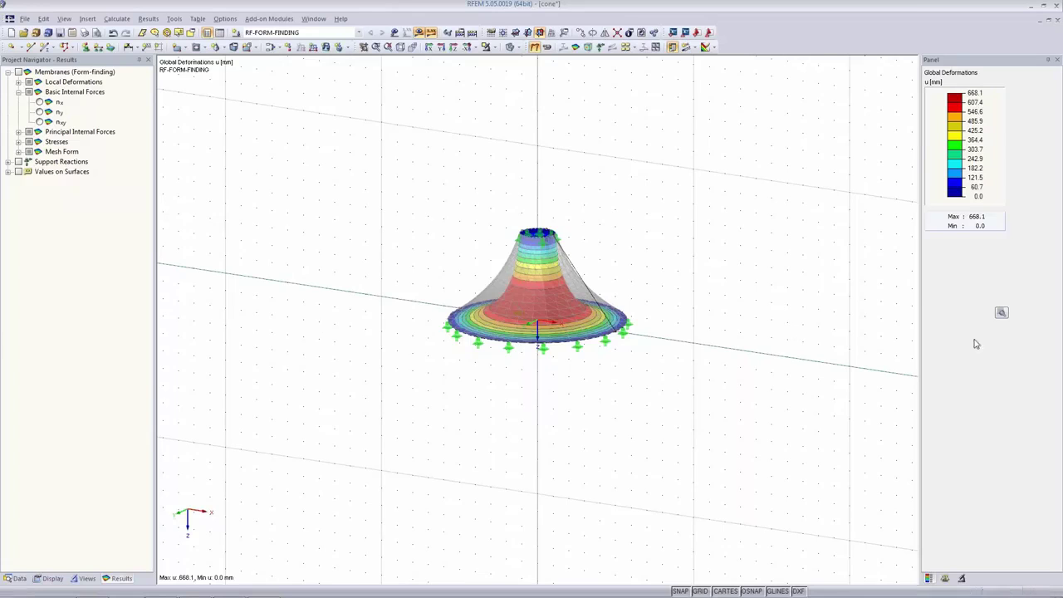
pyautogui.click(945, 579)
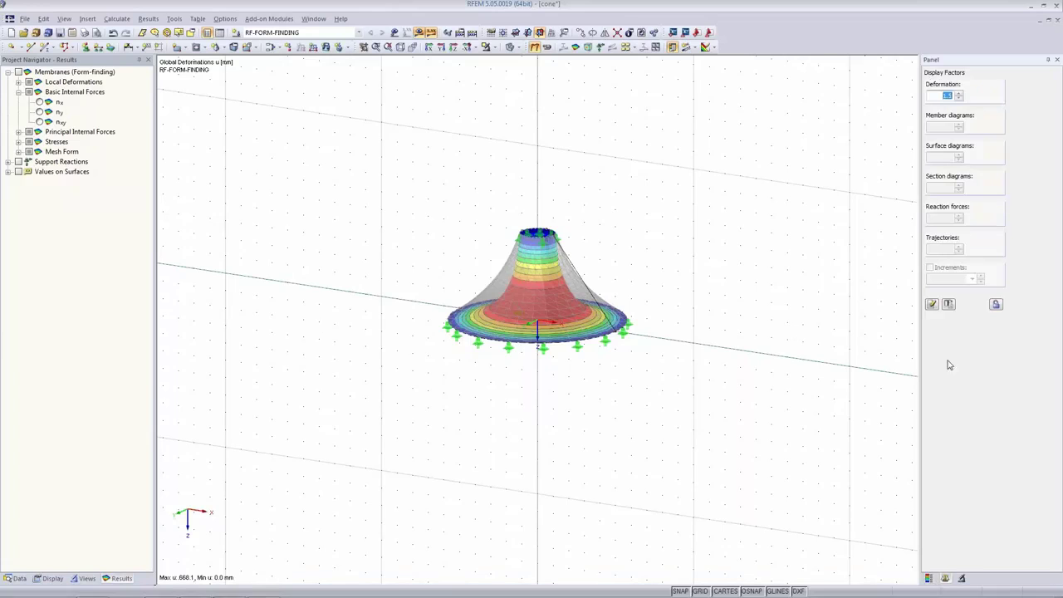
pyautogui.write('0')
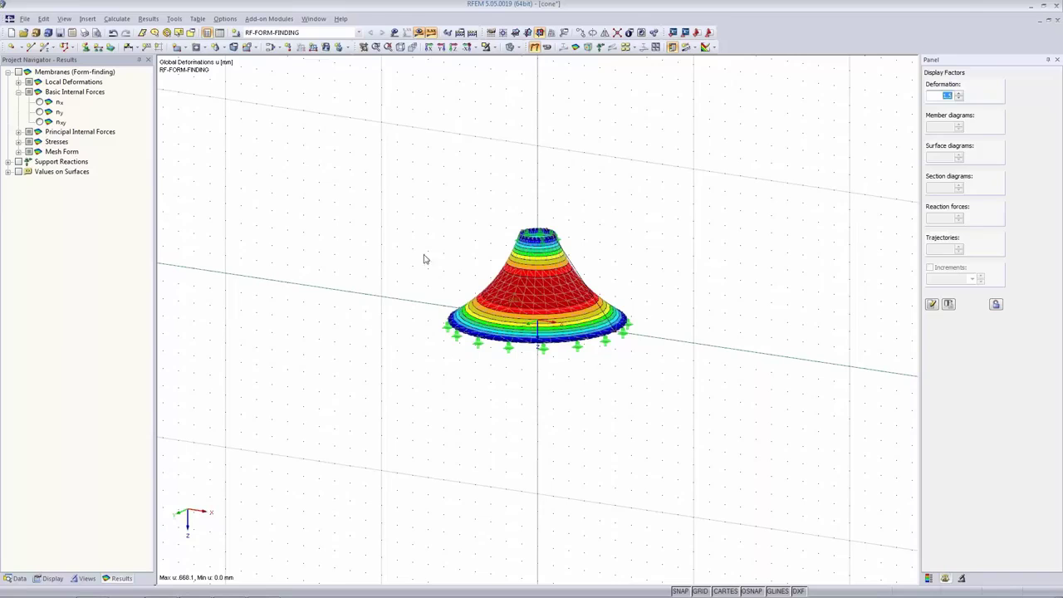
# - Examine the basic internal forces nx and ny on the form-found cone membrane
pyautogui.click(930, 578)
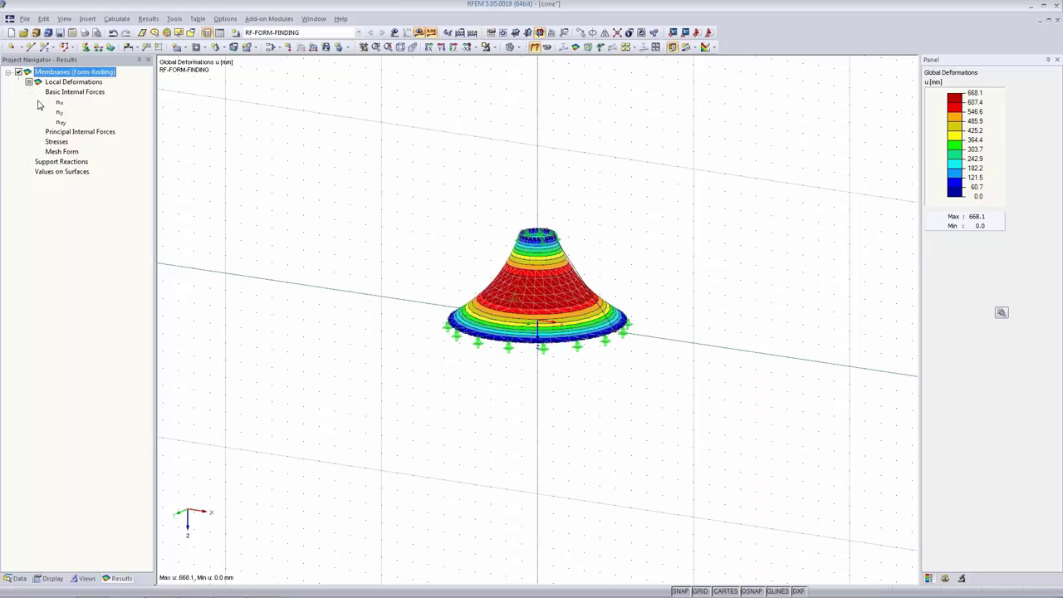
pyautogui.click(39, 102)
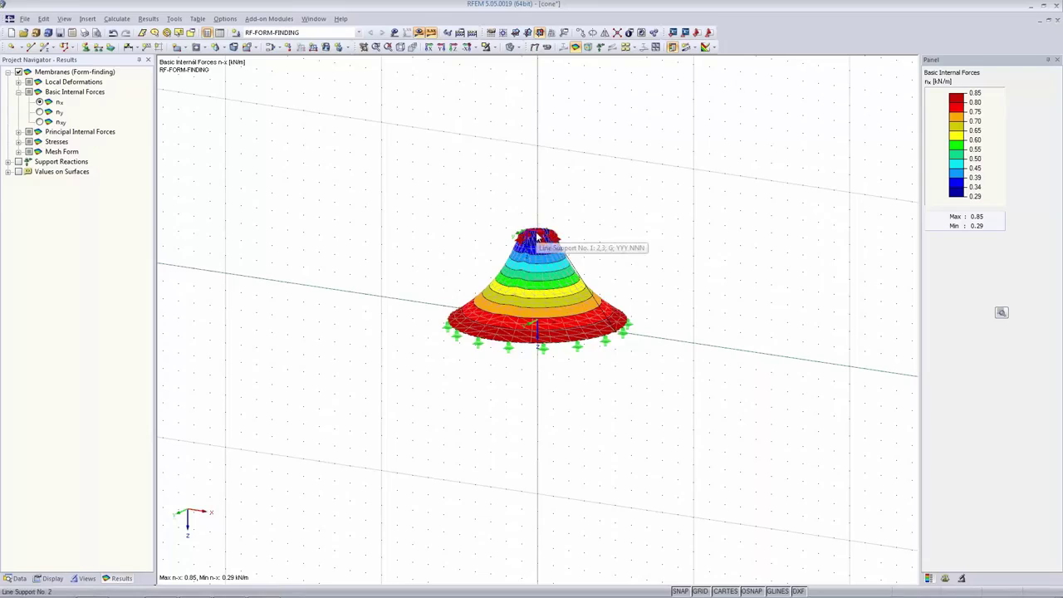
pyautogui.click(40, 111)
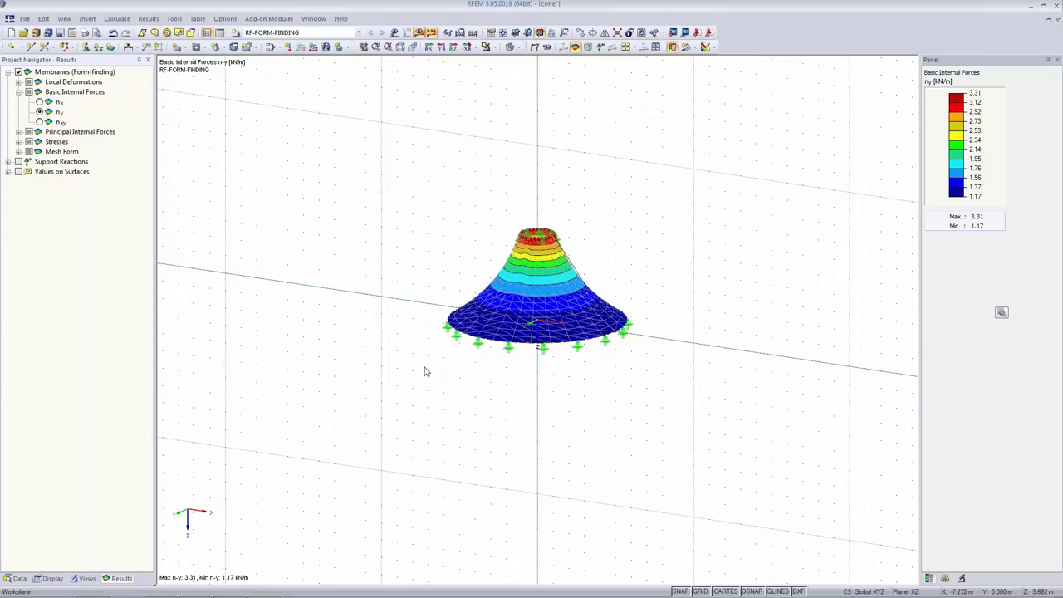
# - Switch the form-finding calculation to the Tension method and allow the existing results to be deleted
pyautogui.click(461, 34)
pyautogui.click(525, 129)
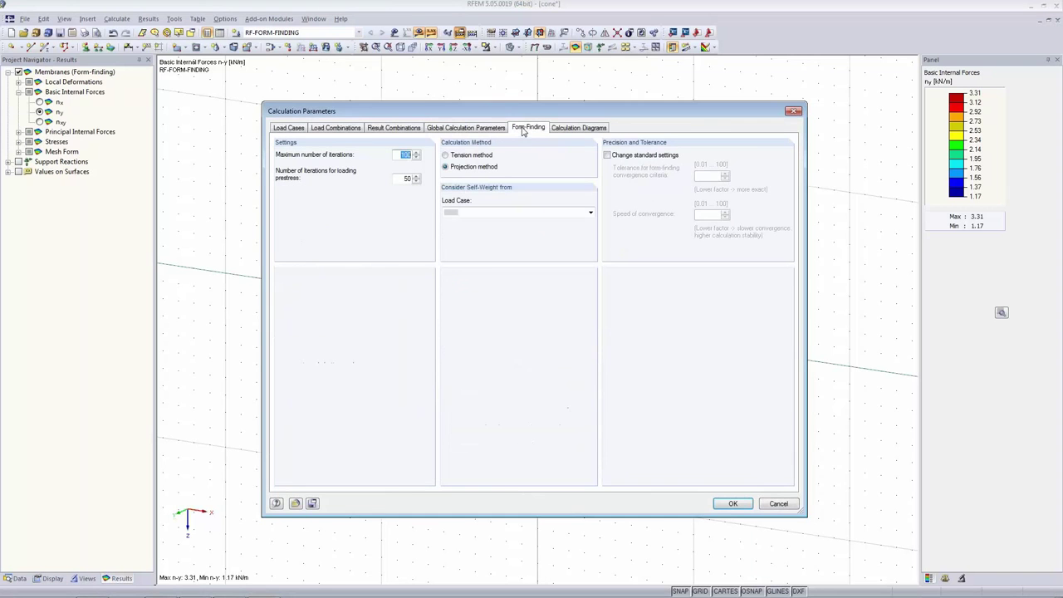
pyautogui.click(447, 155)
pyautogui.click(733, 505)
pyautogui.click(515, 336)
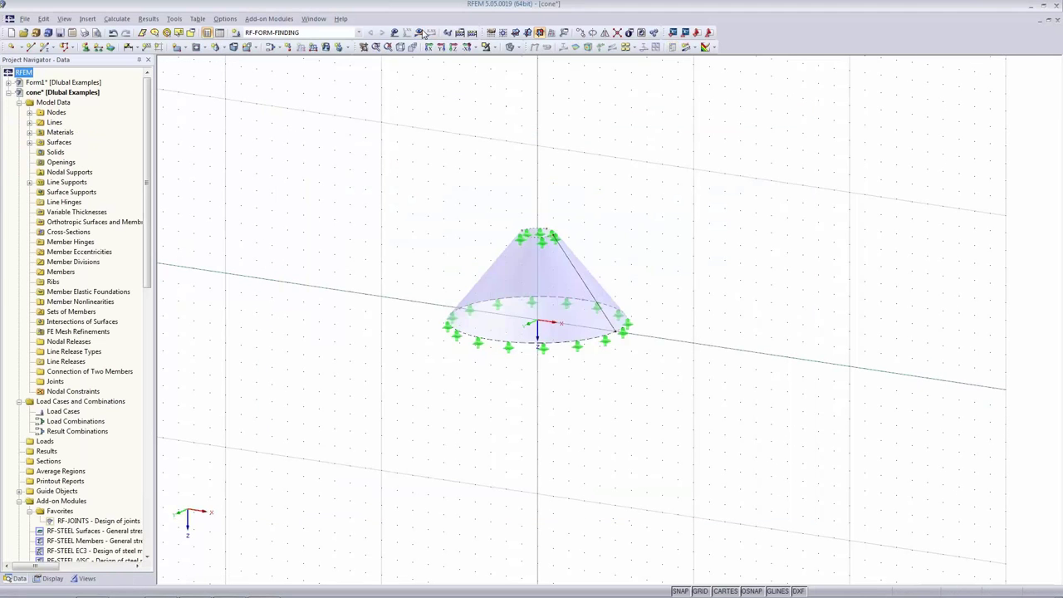
# - Recalculate the form-finding with the Tension method and inspect the cone's shape and ny forces up close
pyautogui.click(420, 32)
pyautogui.click(519, 328)
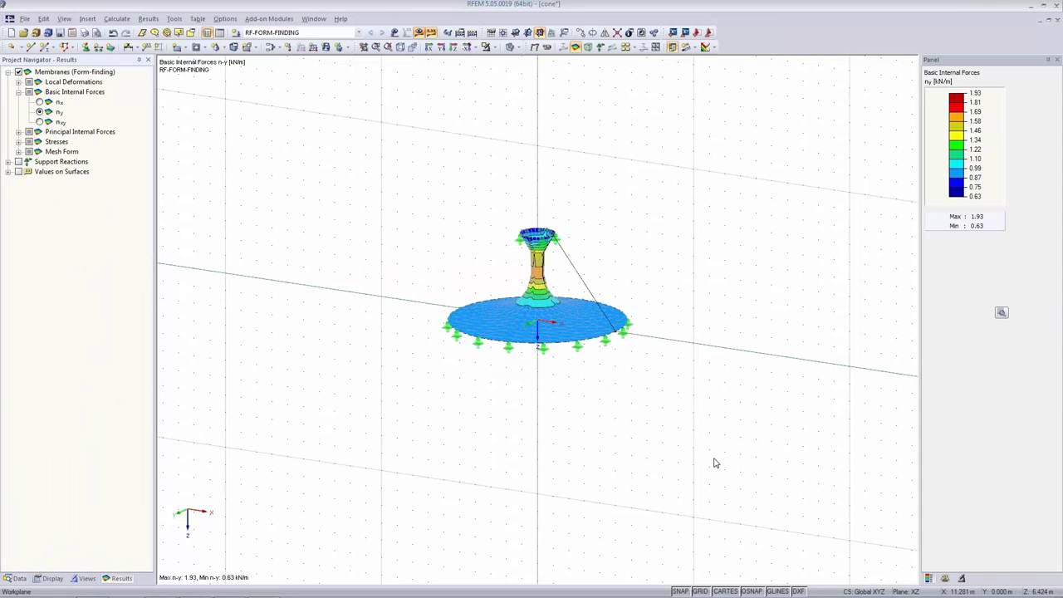
pyautogui.scroll(5, 591, 264)
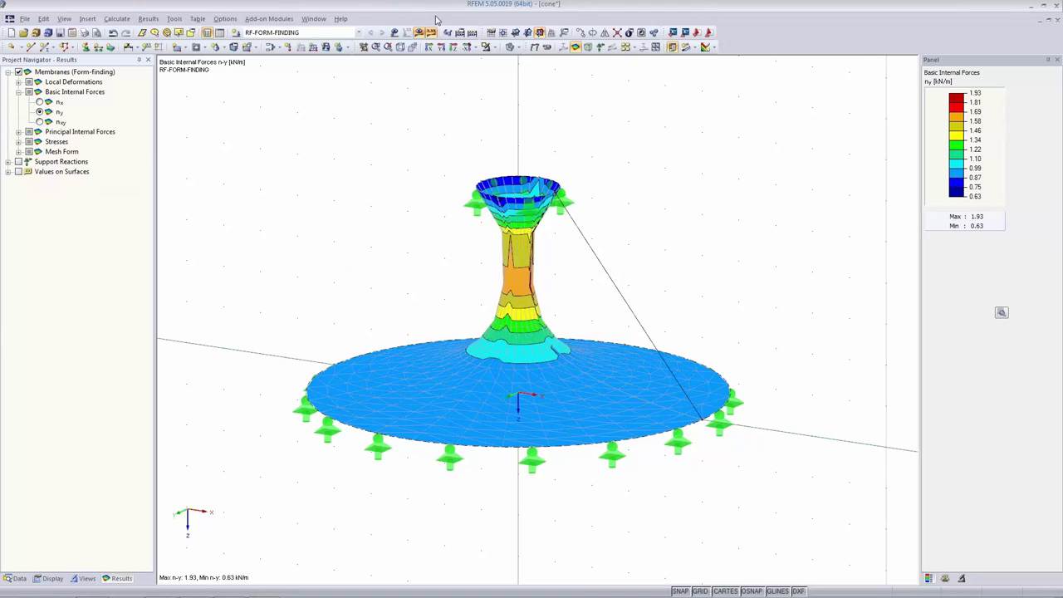
# - Set form-finding back to the Projection method with 60 iterations for loading prestress, and accept deleting the existing results
pyautogui.click(461, 33)
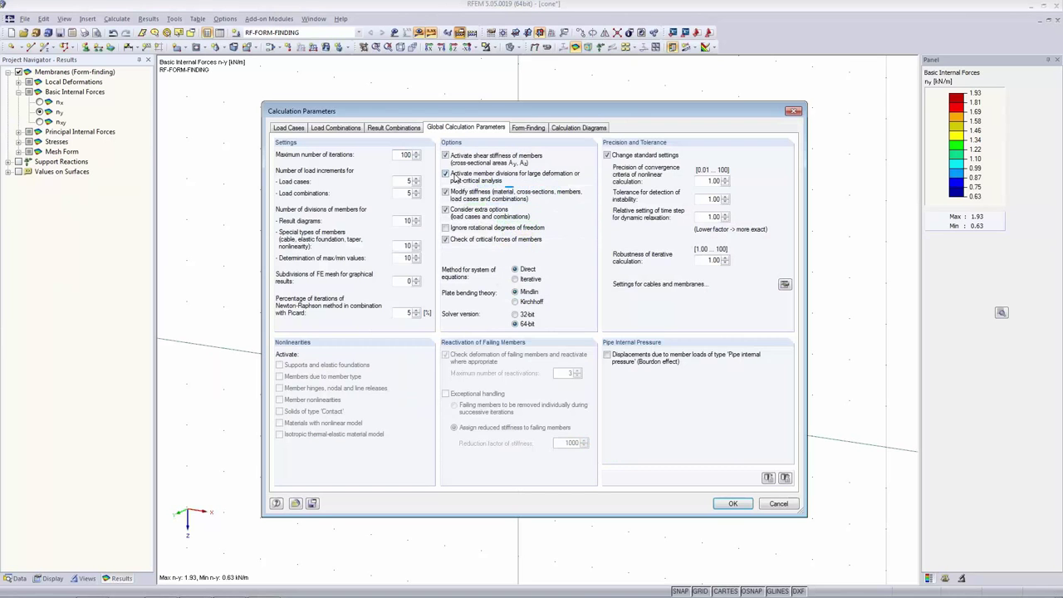
pyautogui.click(529, 129)
pyautogui.click(479, 168)
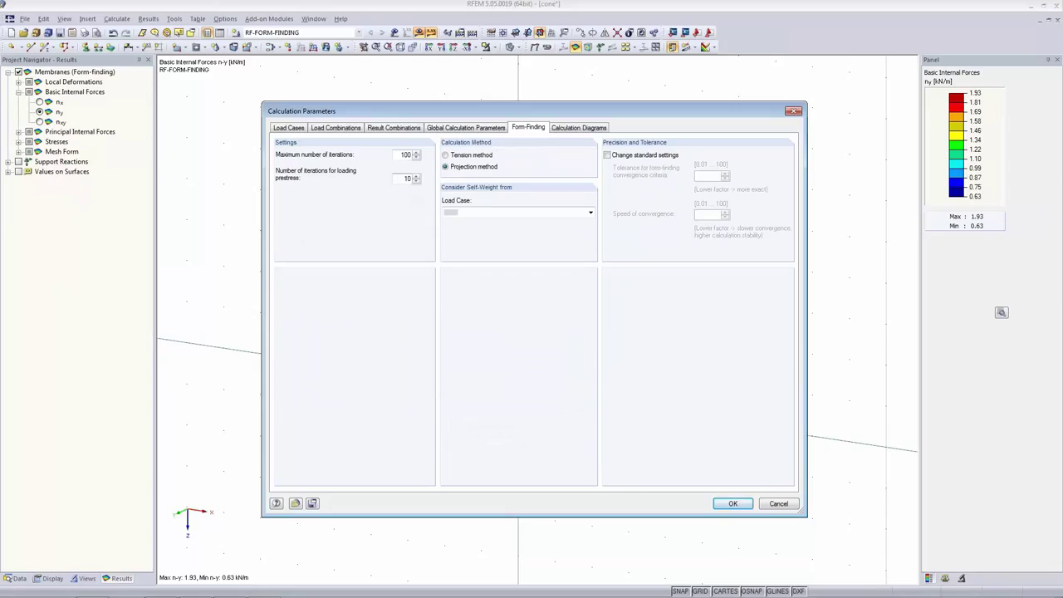
pyautogui.press('BackSpace')
pyautogui.press('BackSpace')
pyautogui.write('60')
pyautogui.press('Tab')
pyautogui.click(736, 502)
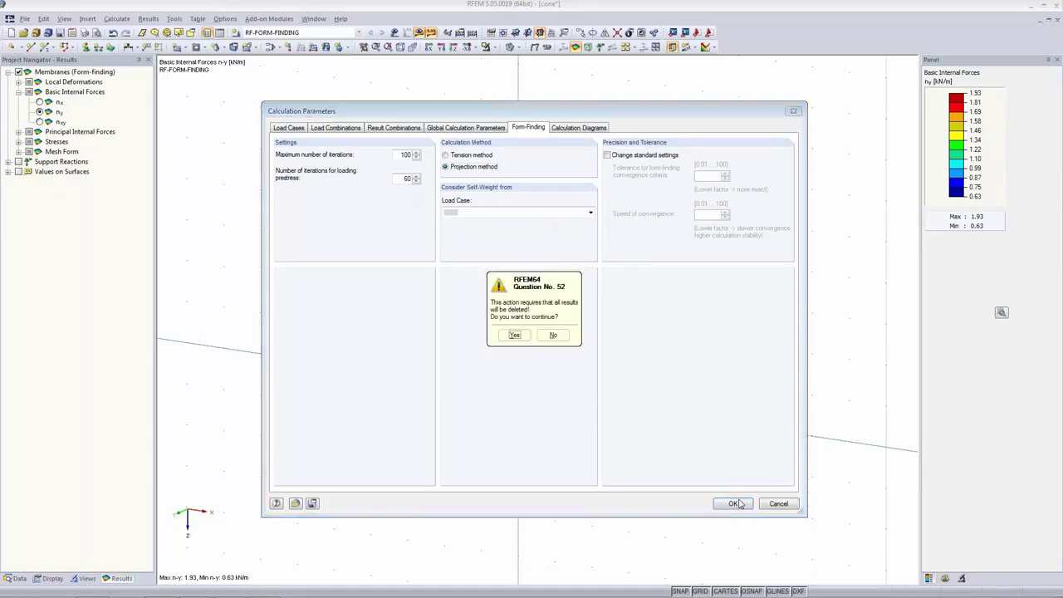
pyautogui.click(514, 335)
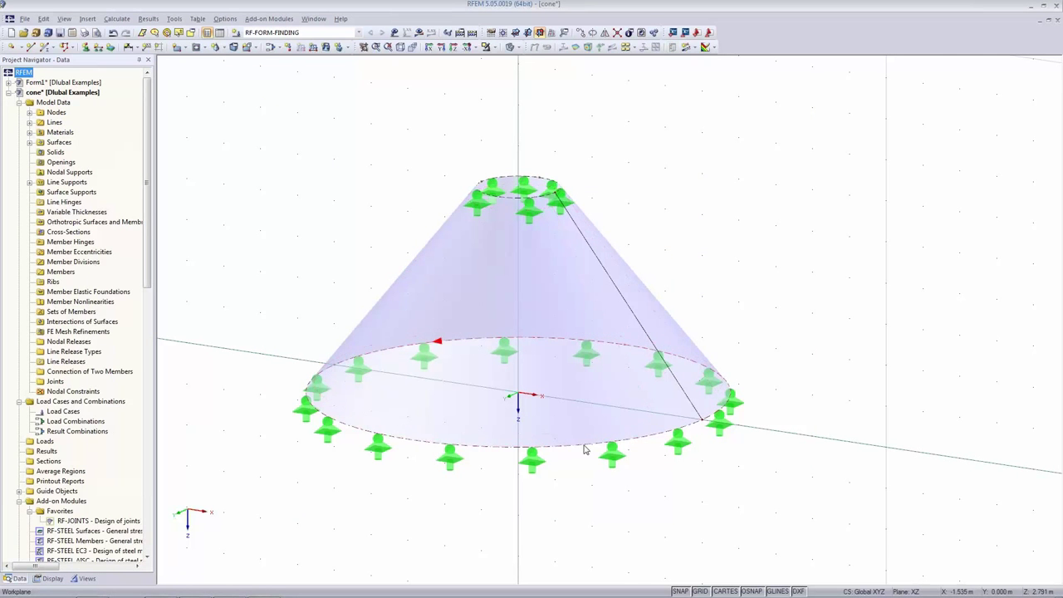
# - Recalculate the cone's form-finding with the Projection method and show the ny basic internal forces
pyautogui.click(420, 33)
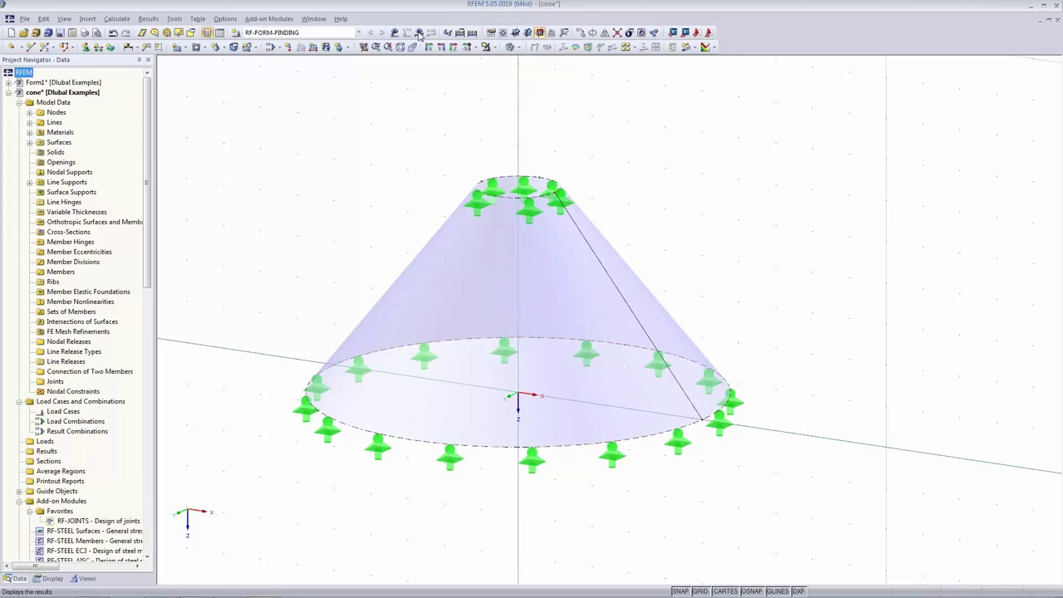
pyautogui.click(524, 319)
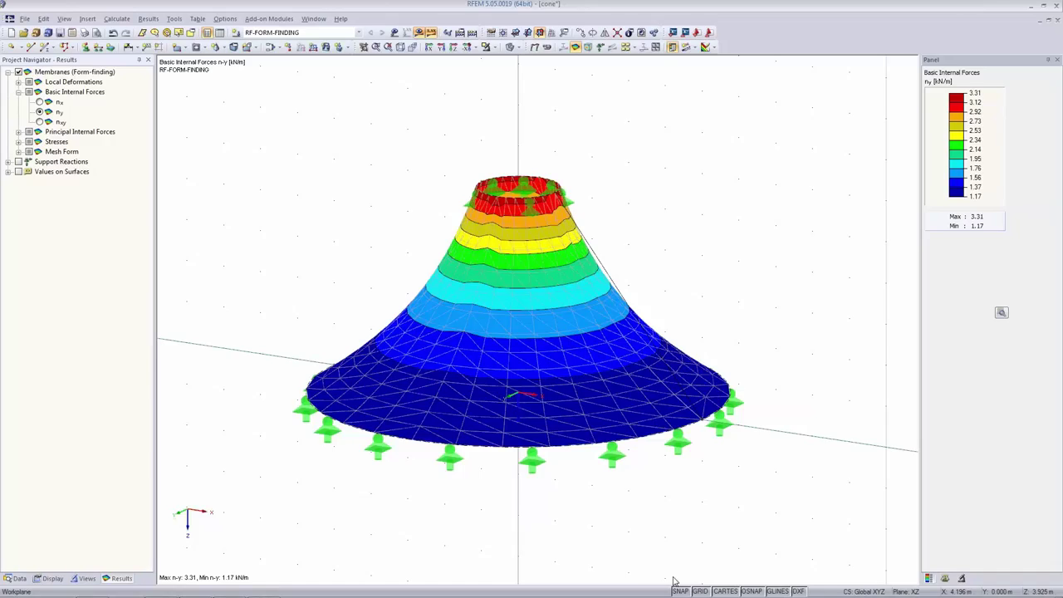
# - Open the model "Steel construction with membrane roof" from the H: network drive
pyautogui.click(23, 32)
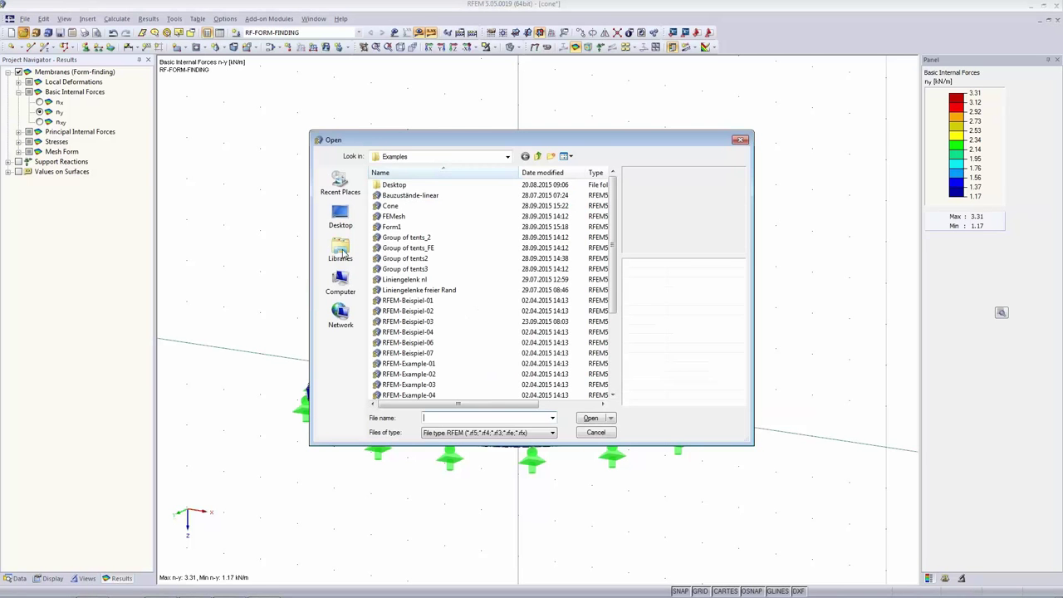
pyautogui.click(341, 287)
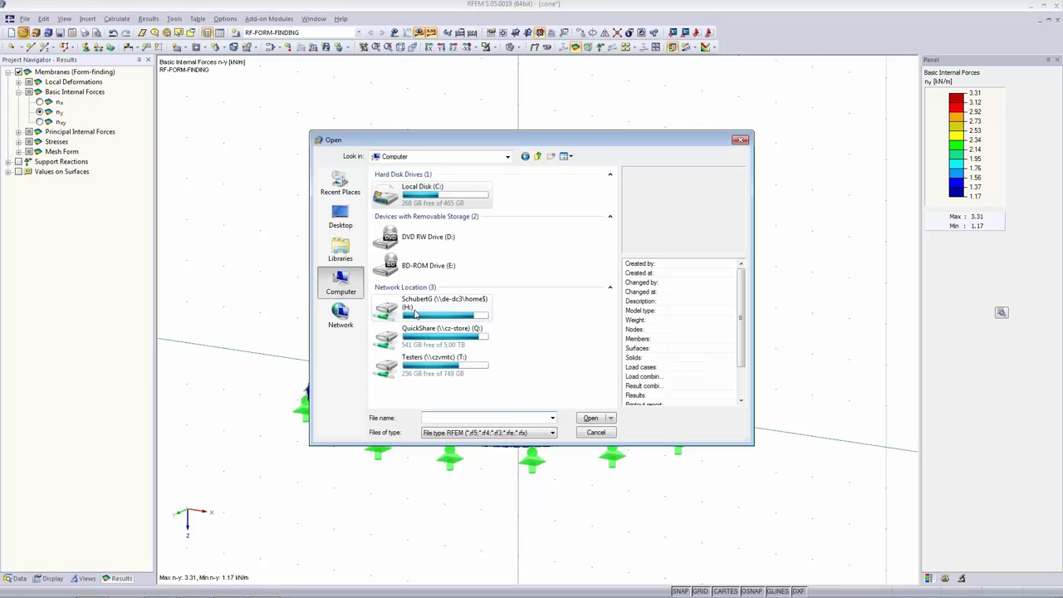
pyautogui.doubleClick(415, 313)
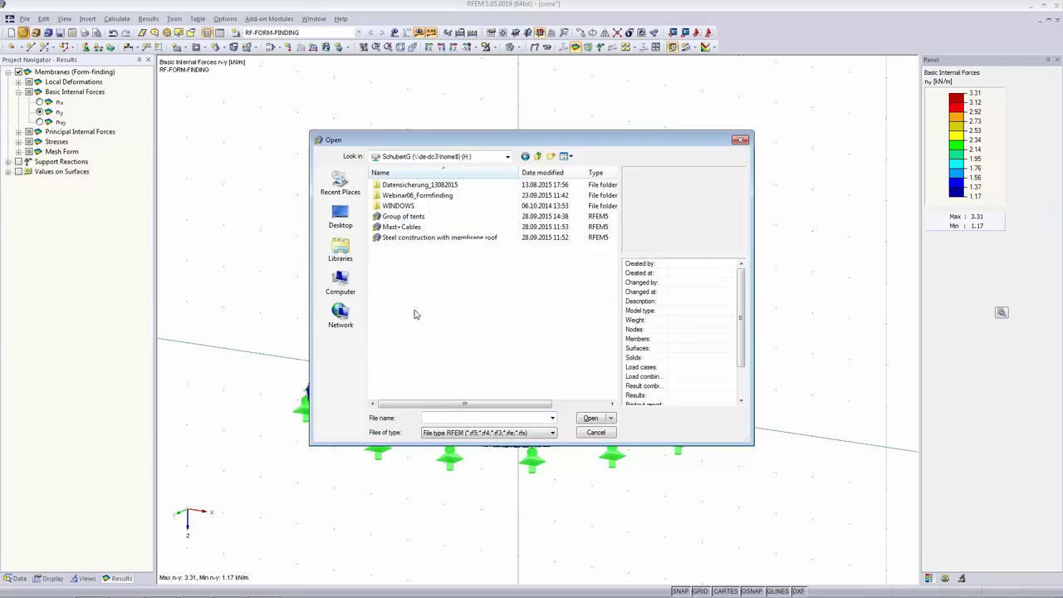
pyautogui.click(407, 227)
pyautogui.click(408, 239)
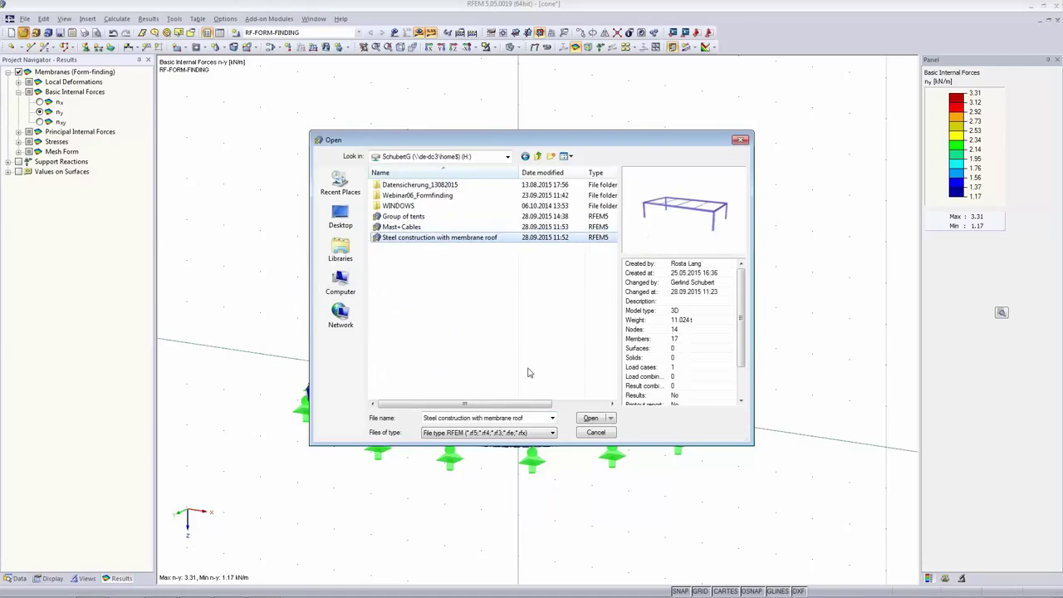
pyautogui.click(590, 418)
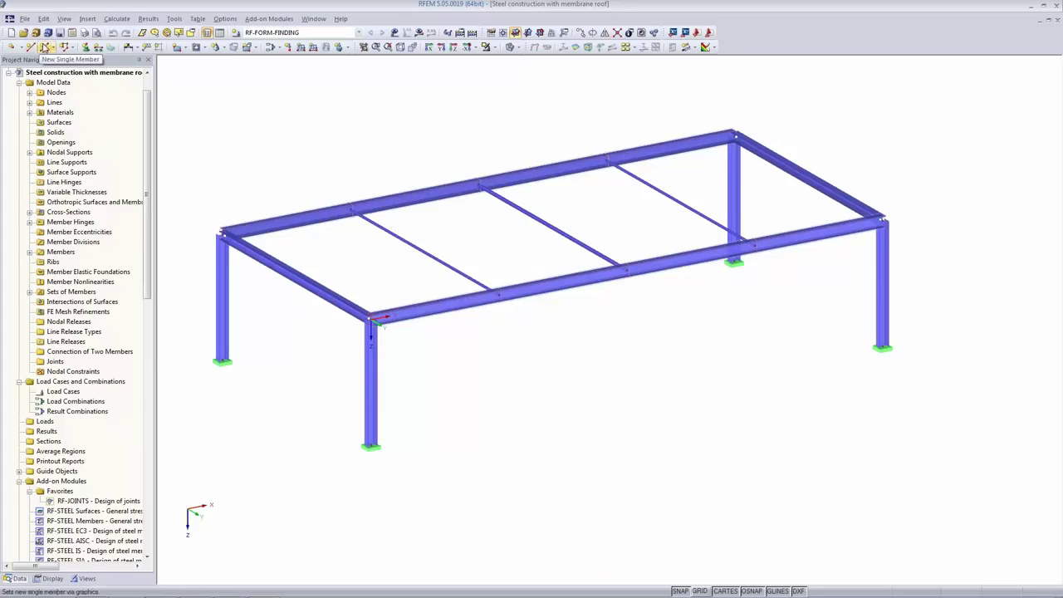
# - Define a new single beam member with the RO 139.7x10.0 cross-section in Steel S 235
pyautogui.click(44, 48)
pyautogui.click(467, 352)
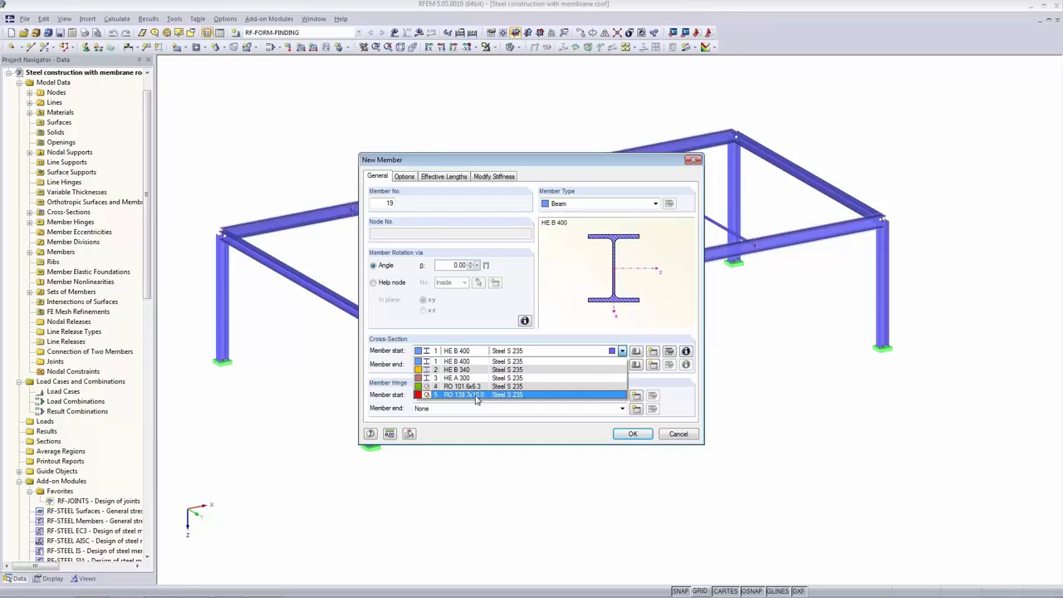
pyautogui.click(477, 396)
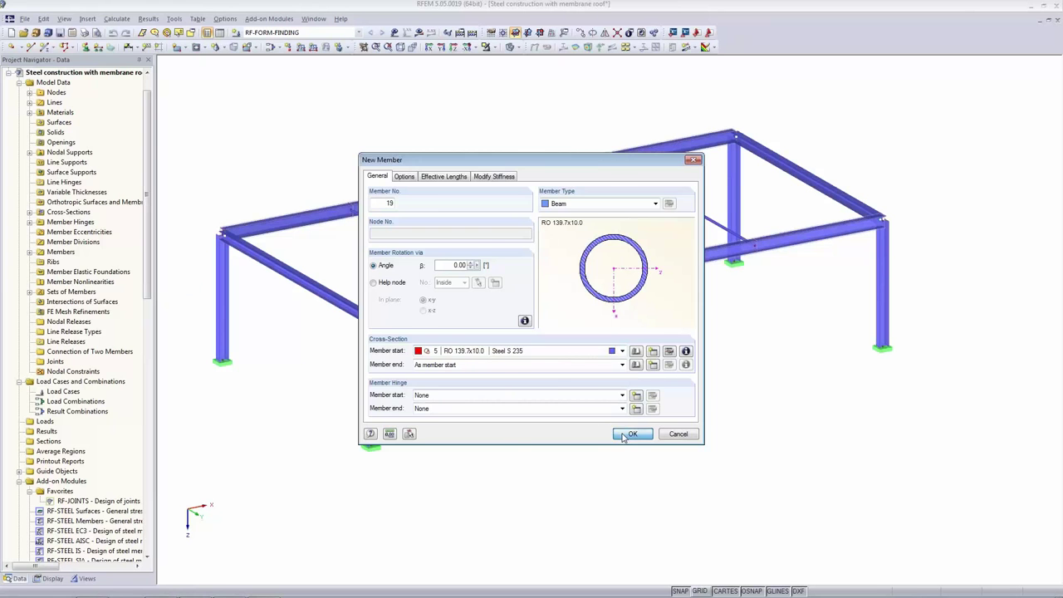
pyautogui.click(629, 435)
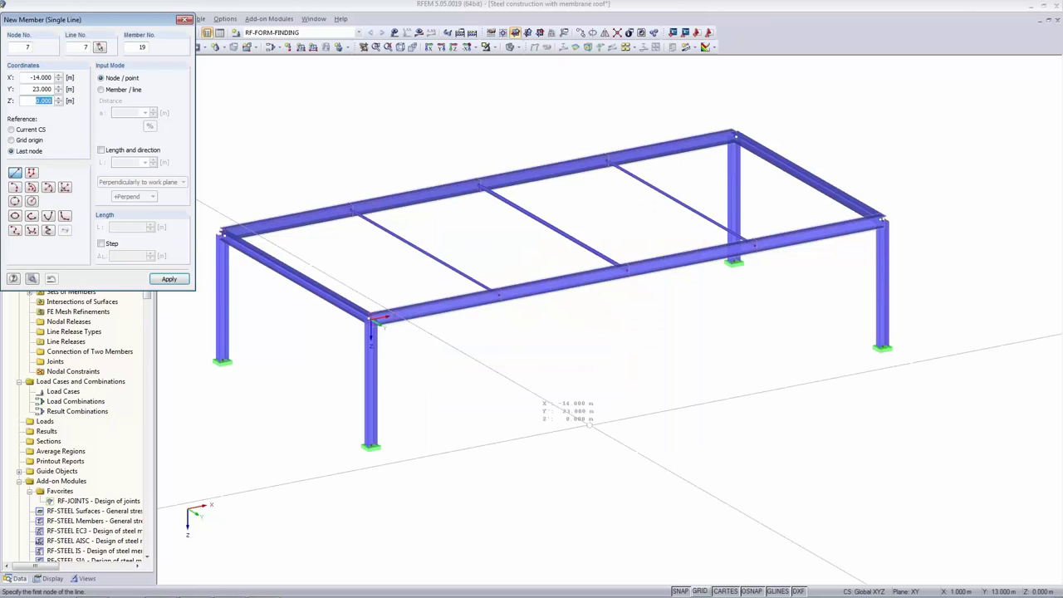
# - Try to draw a 180° arc member between the ends of the middle crossbeam, and undo the arc
pyautogui.click(30, 188)
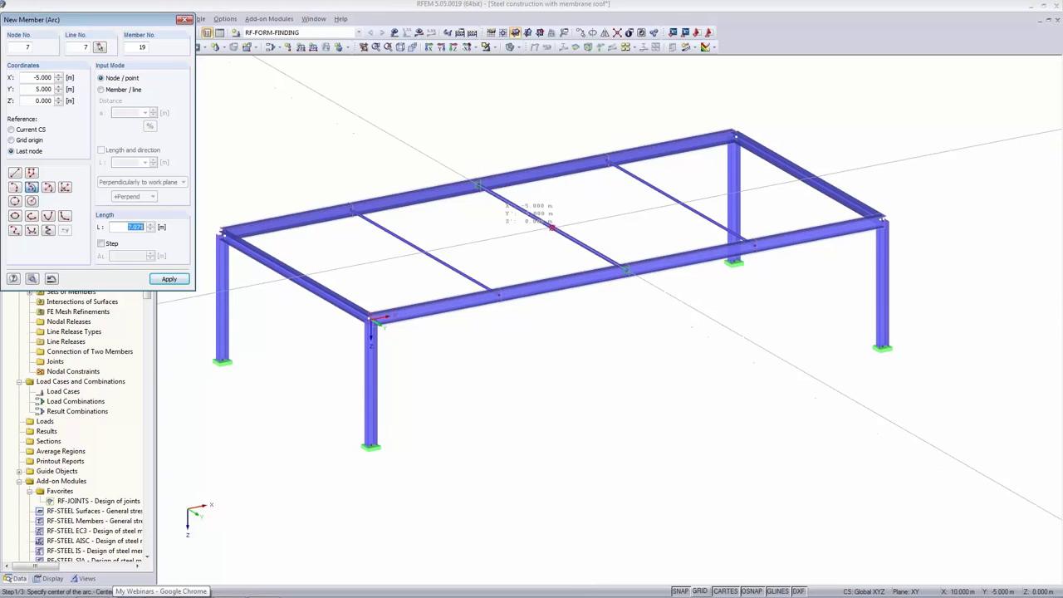
pyautogui.click(570, 244)
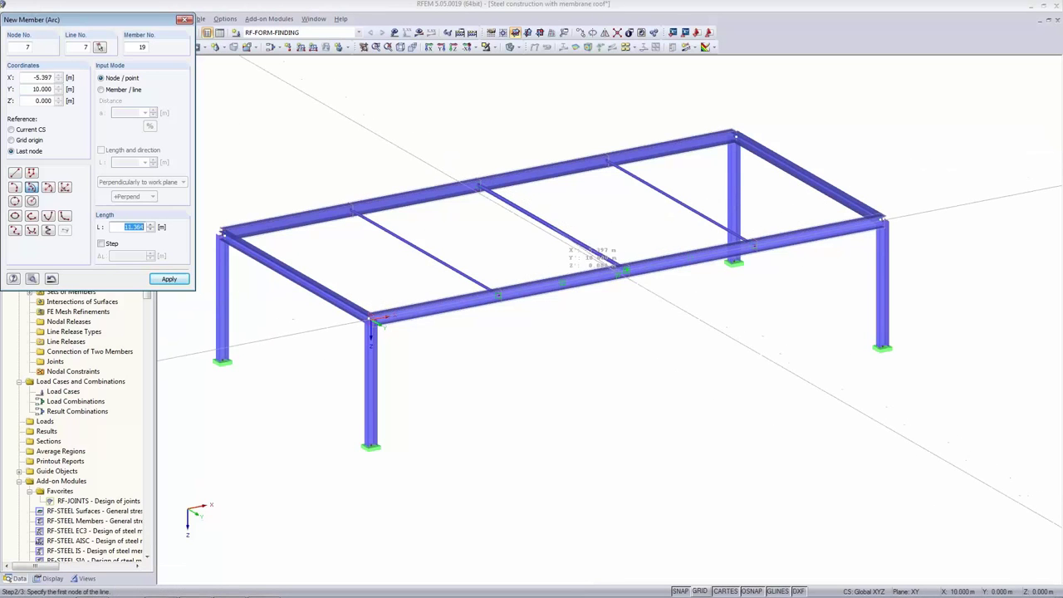
pyautogui.click(625, 268)
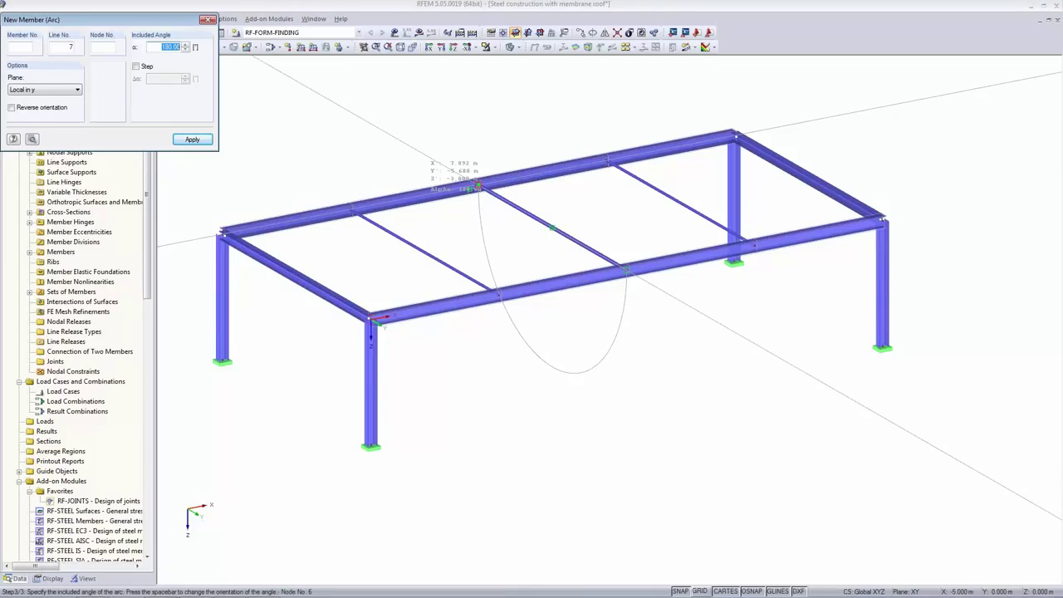
pyautogui.press('space')
pyautogui.press('space')
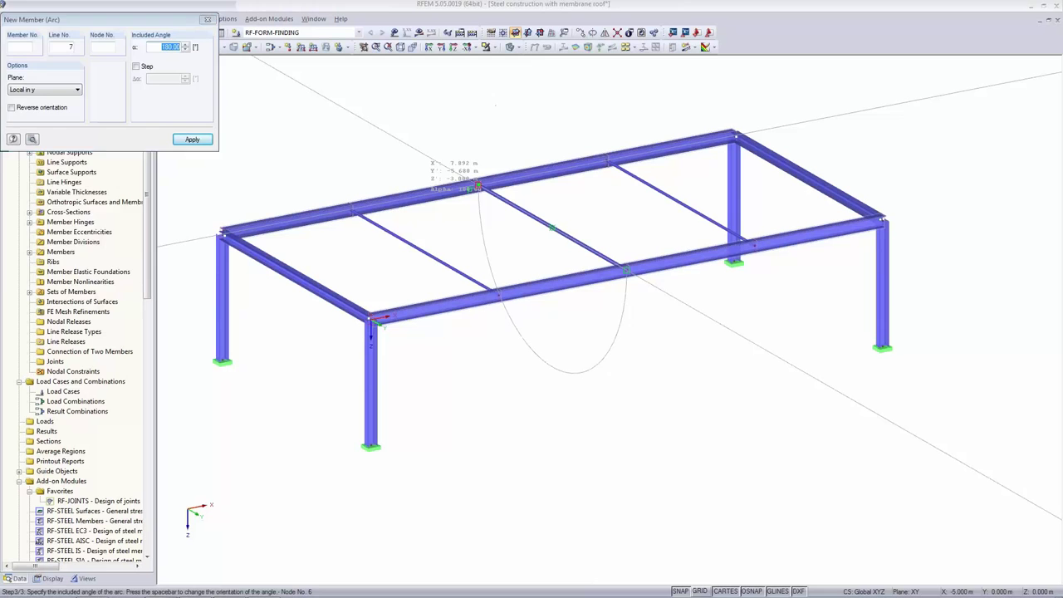
pyautogui.press('Return')
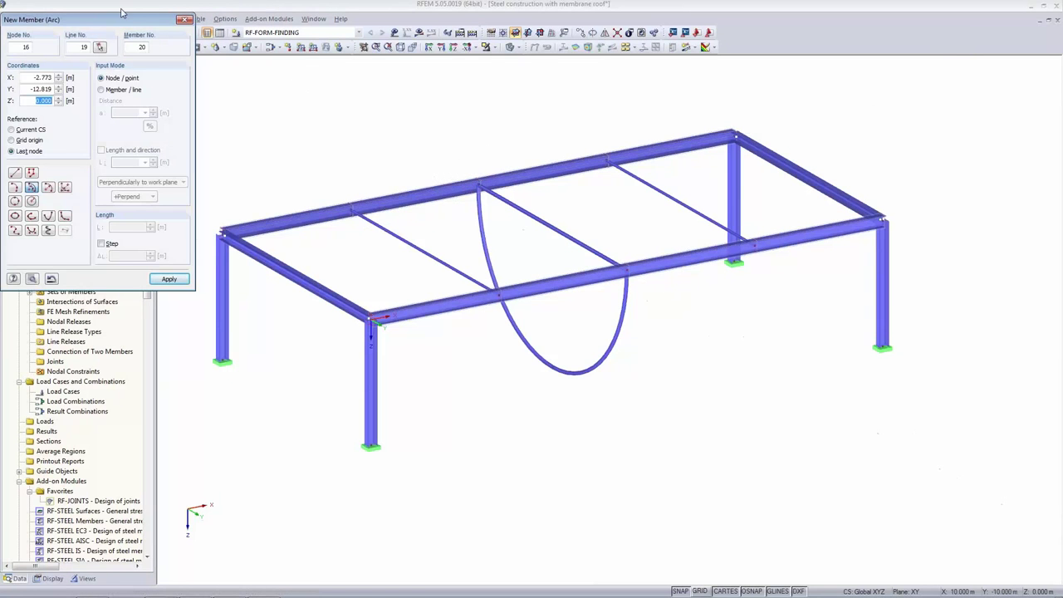
pyautogui.moveTo(125, 19); pyautogui.dragTo(128, 97)
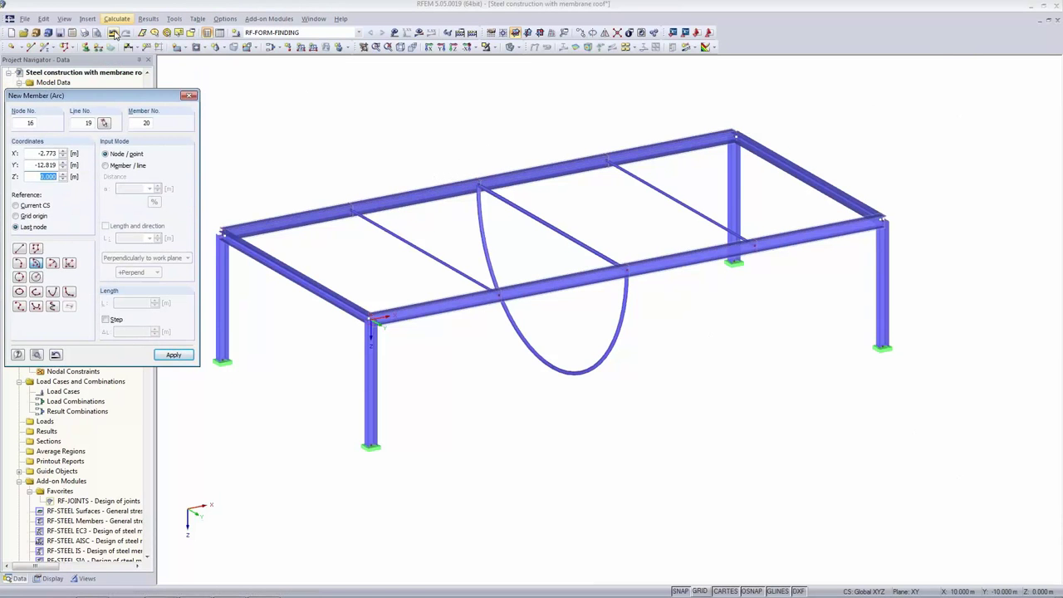
pyautogui.press('Escape')
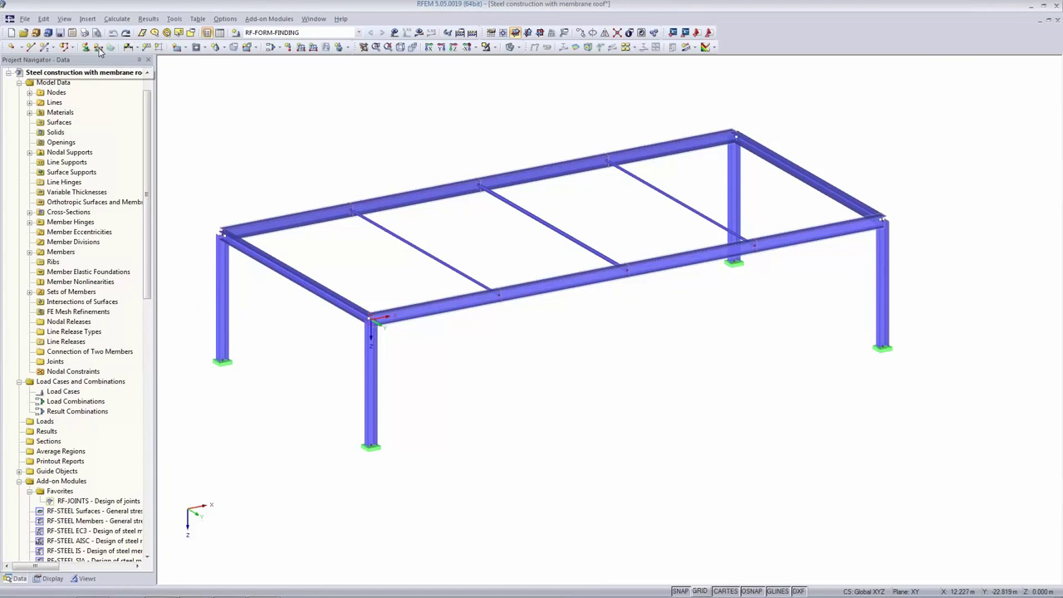
# - Draw a 180° RO 139.7x10.0 arc member rising above the middle crossbeam, centred on its midpoint and spanning its two end nodes
pyautogui.click(47, 47)
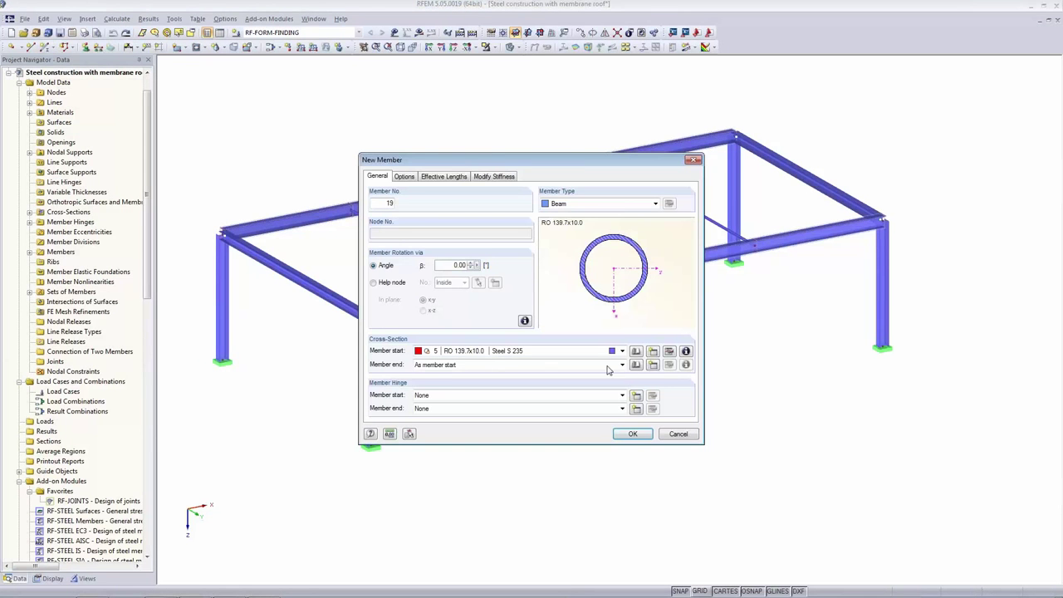
pyautogui.click(633, 434)
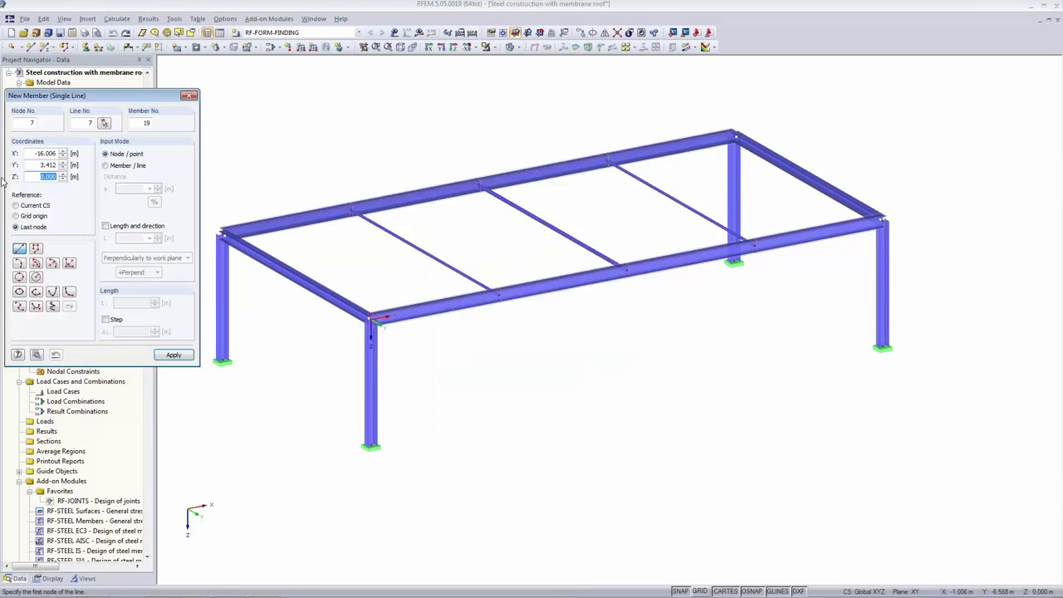
pyautogui.click(35, 264)
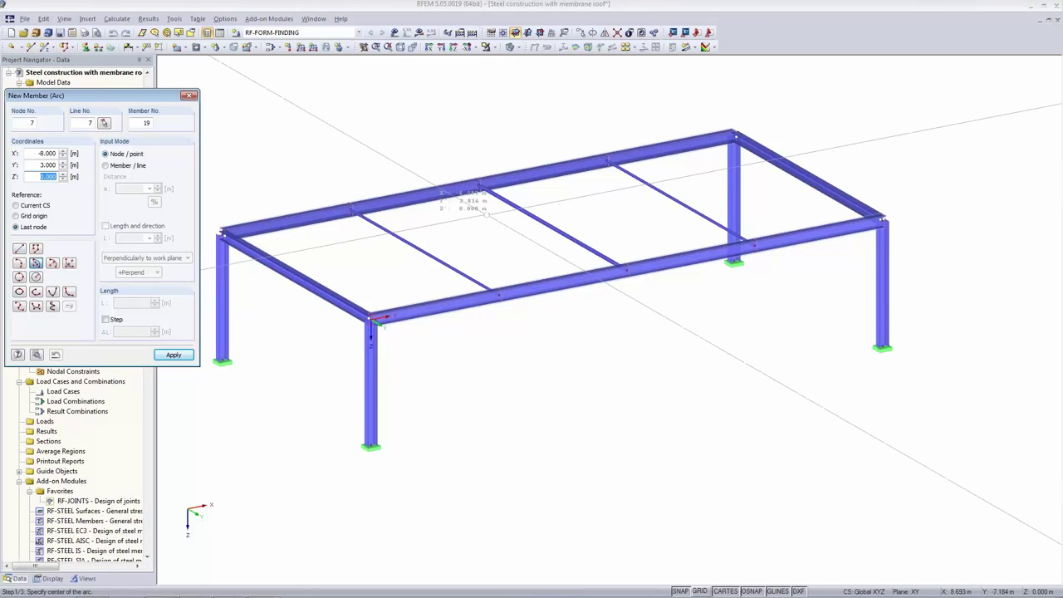
pyautogui.click(563, 283)
pyautogui.click(628, 270)
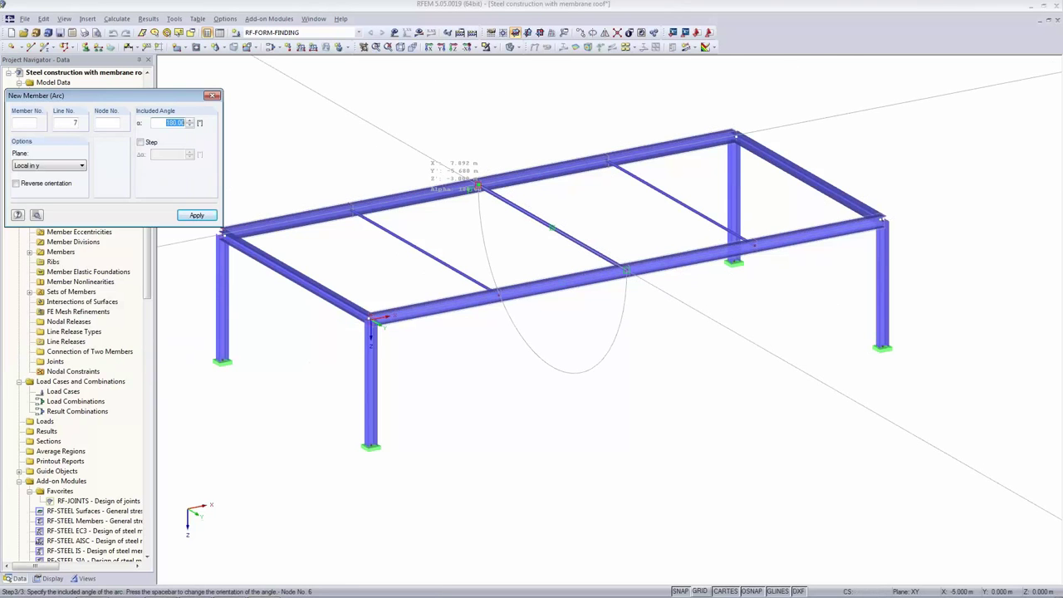
pyautogui.click(478, 184)
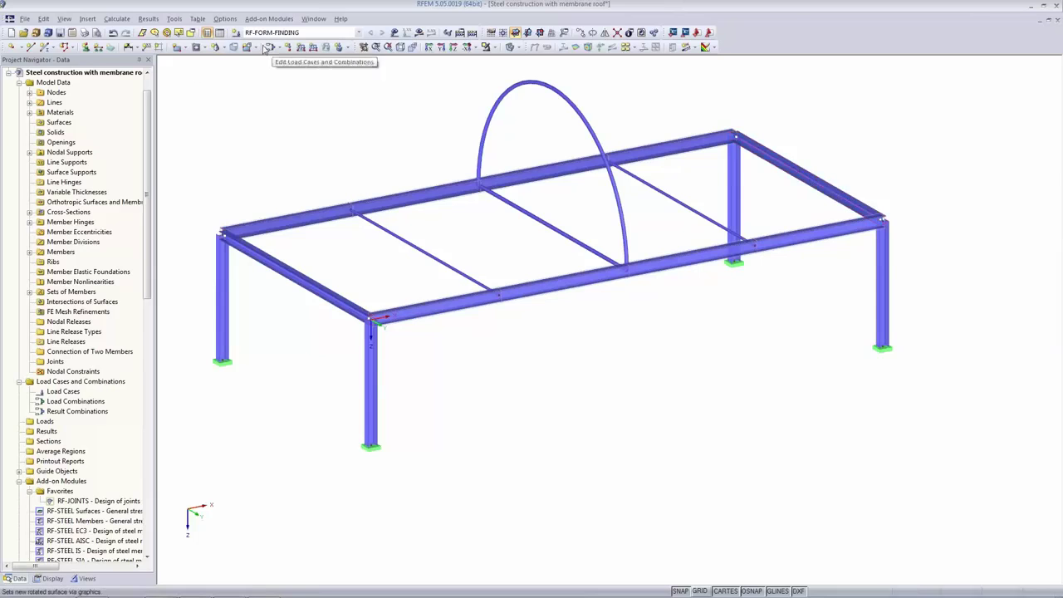
# - Begin a new graphically defined quadrangle surface and set its stiffness to Membrane - Orthotropic
pyautogui.click(87, 18)
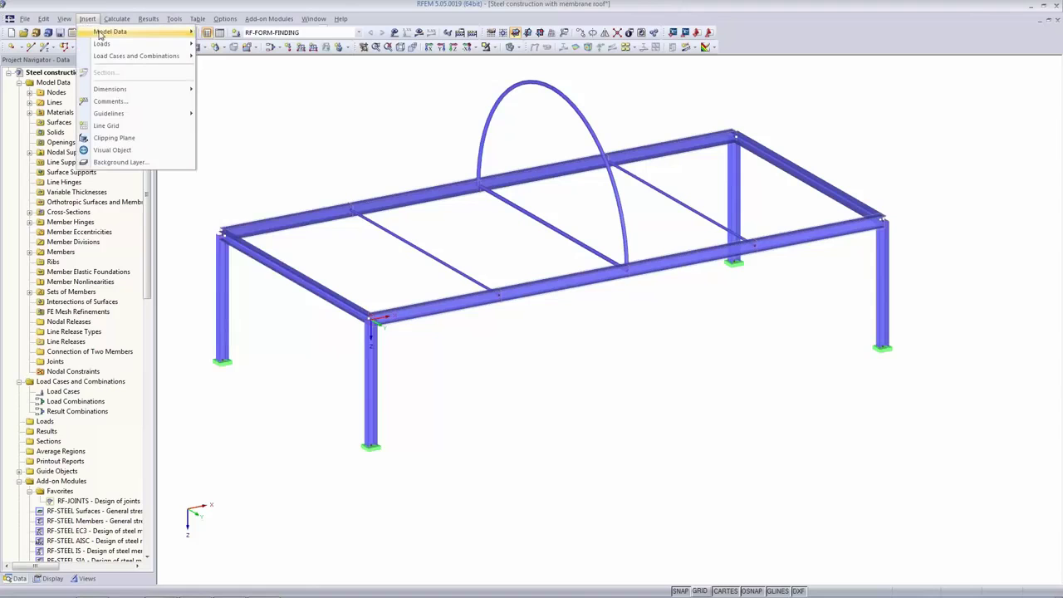
pyautogui.moveTo(98, 31)
pyautogui.moveTo(268, 69)
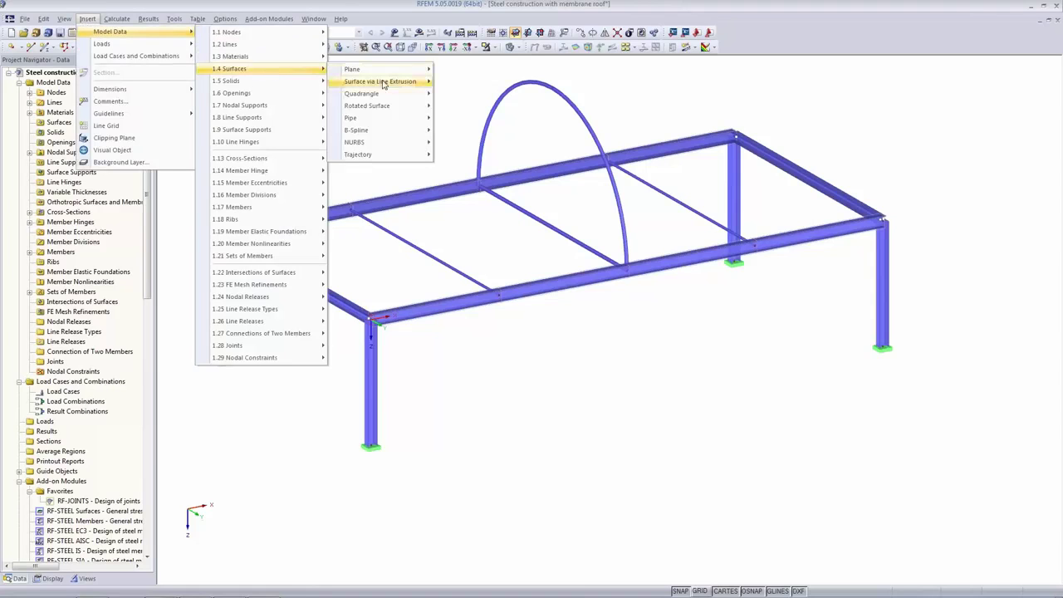
pyautogui.moveTo(382, 95)
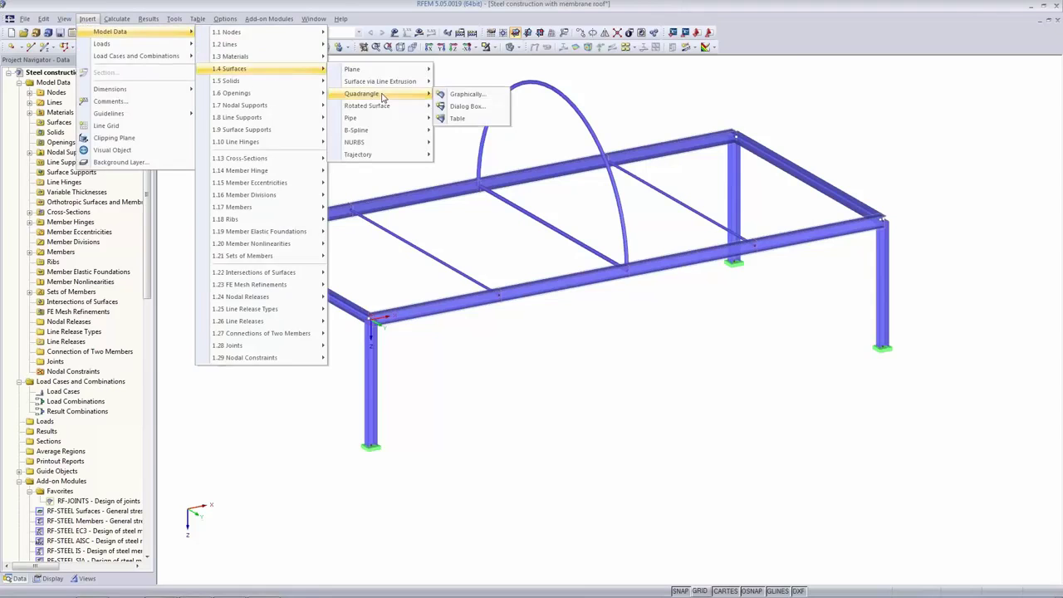
pyautogui.click(455, 98)
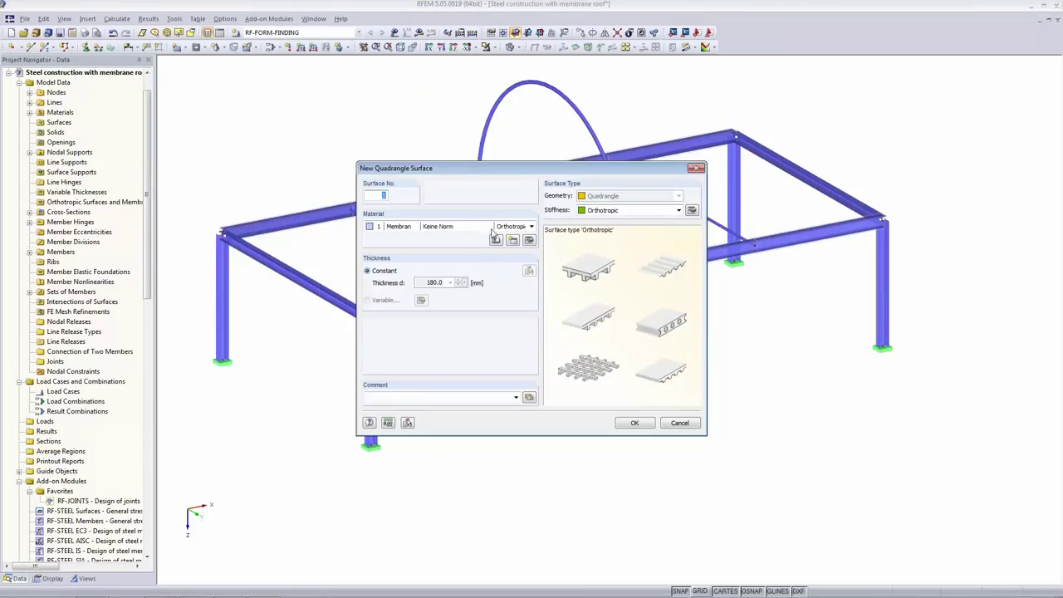
pyautogui.click(619, 212)
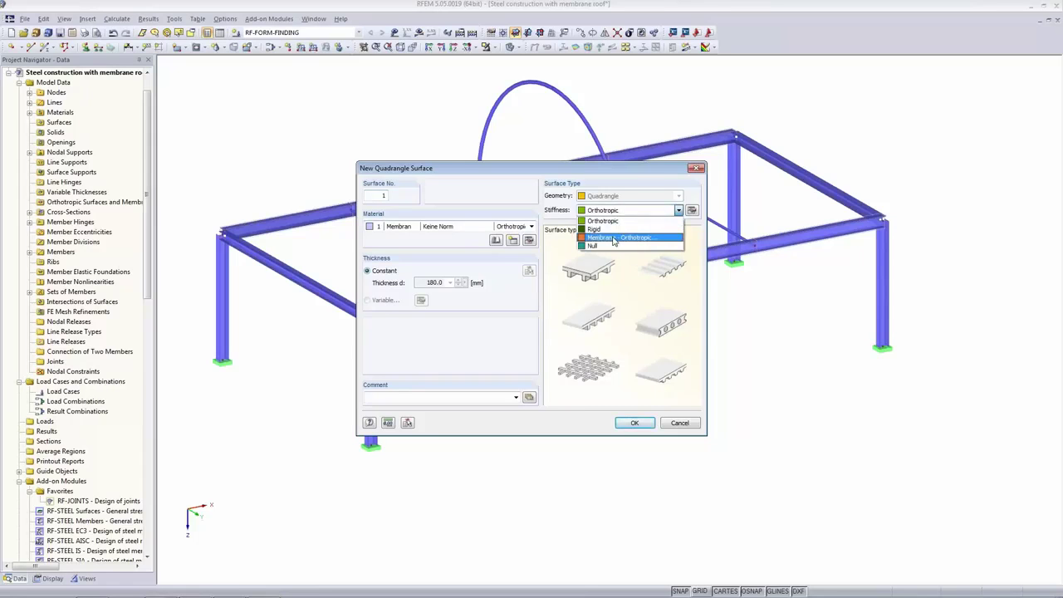
pyautogui.click(615, 239)
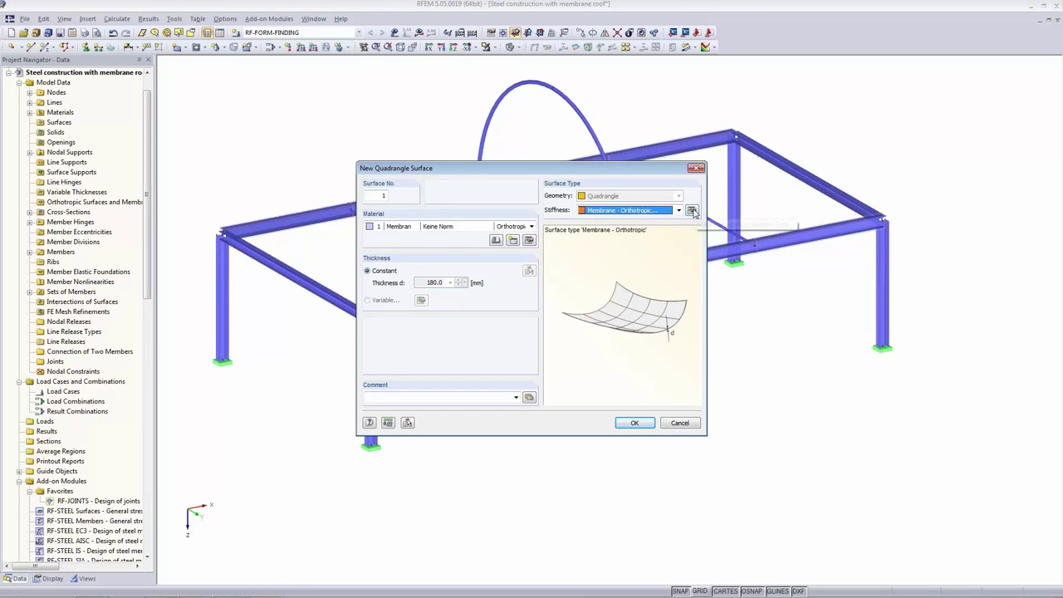
# - Review the orthotropic membrane's stiffness and constant thickness settings and accept them
pyautogui.click(693, 212)
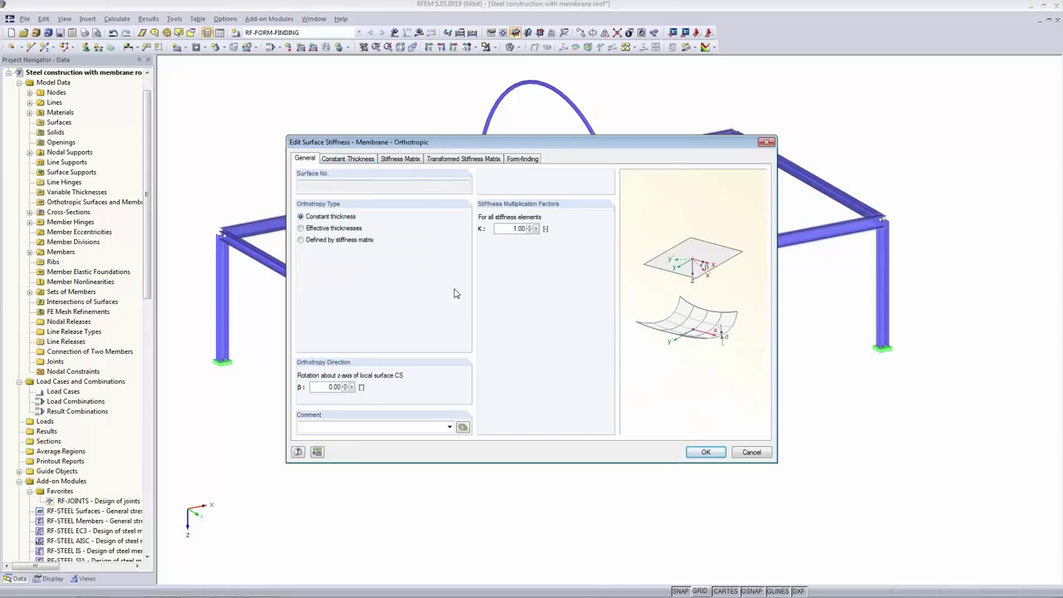
pyautogui.click(326, 163)
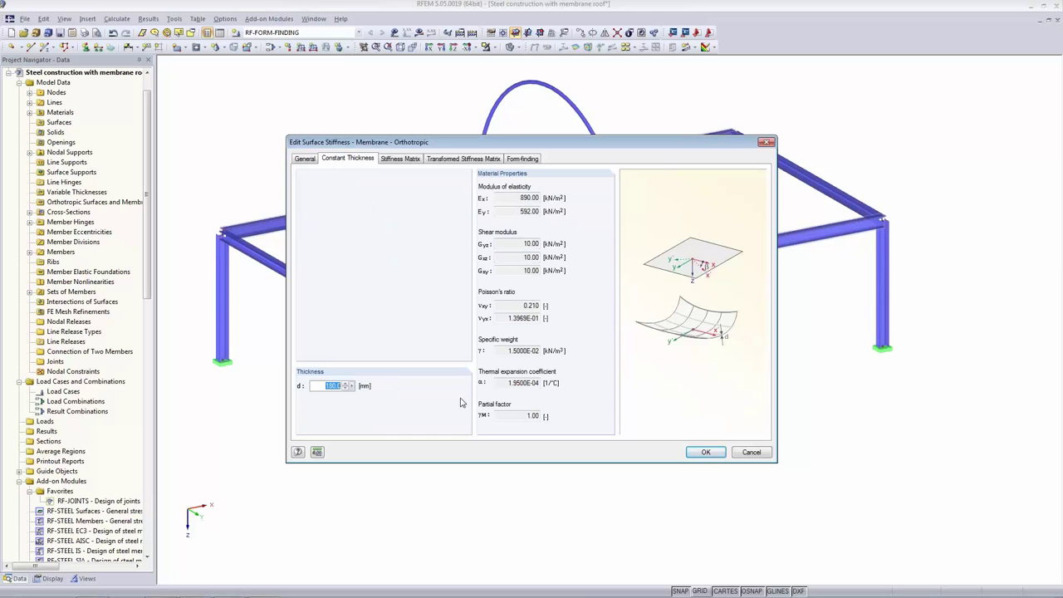
pyautogui.click(704, 451)
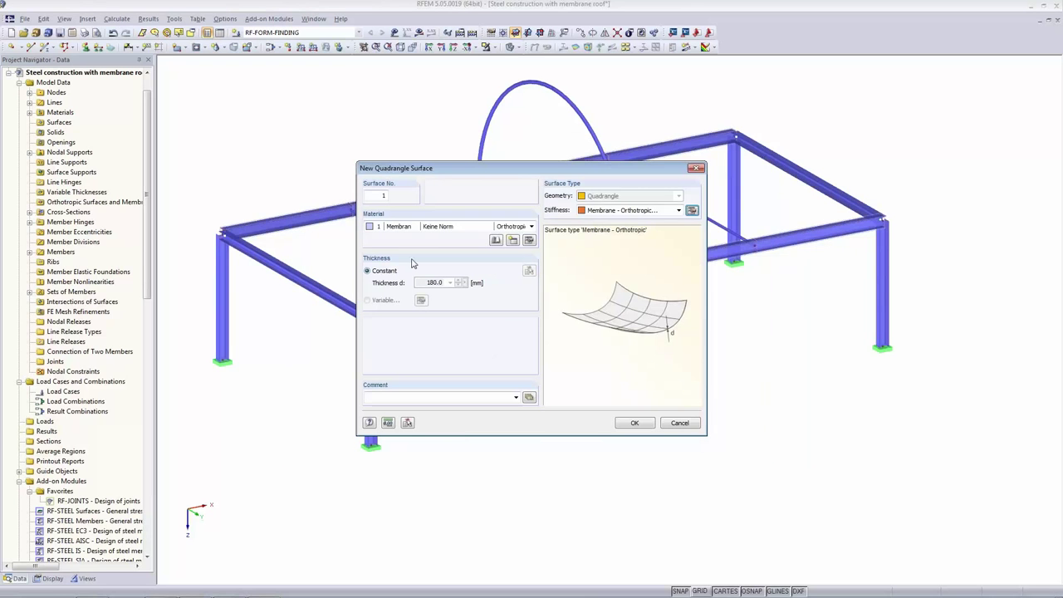
# - Keep Membran as the new surface's material, open it for editing and browse the material library without choosing another material
pyautogui.click(417, 230)
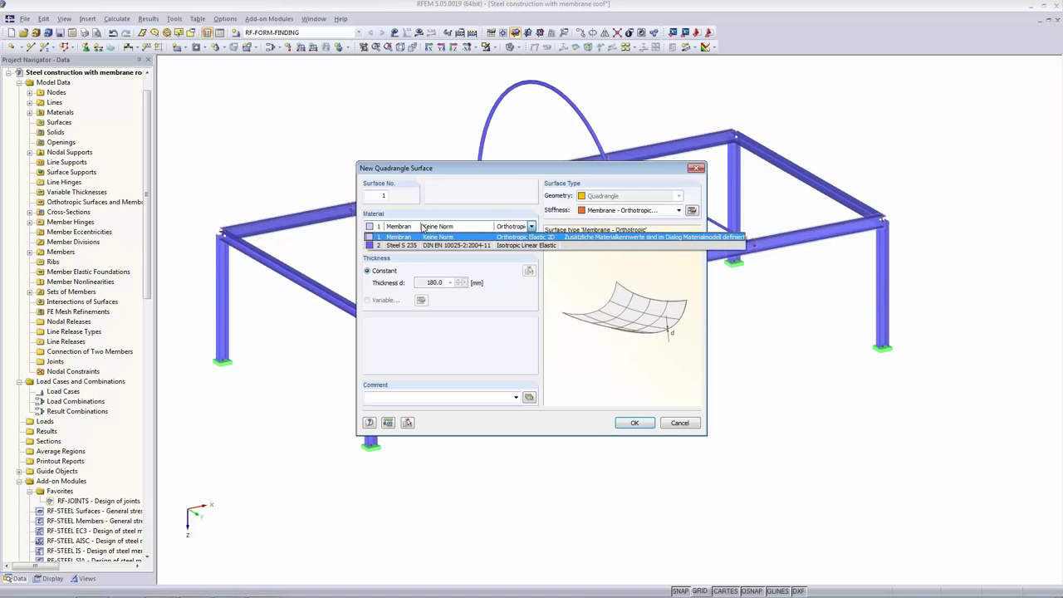
pyautogui.click(480, 236)
pyautogui.click(531, 226)
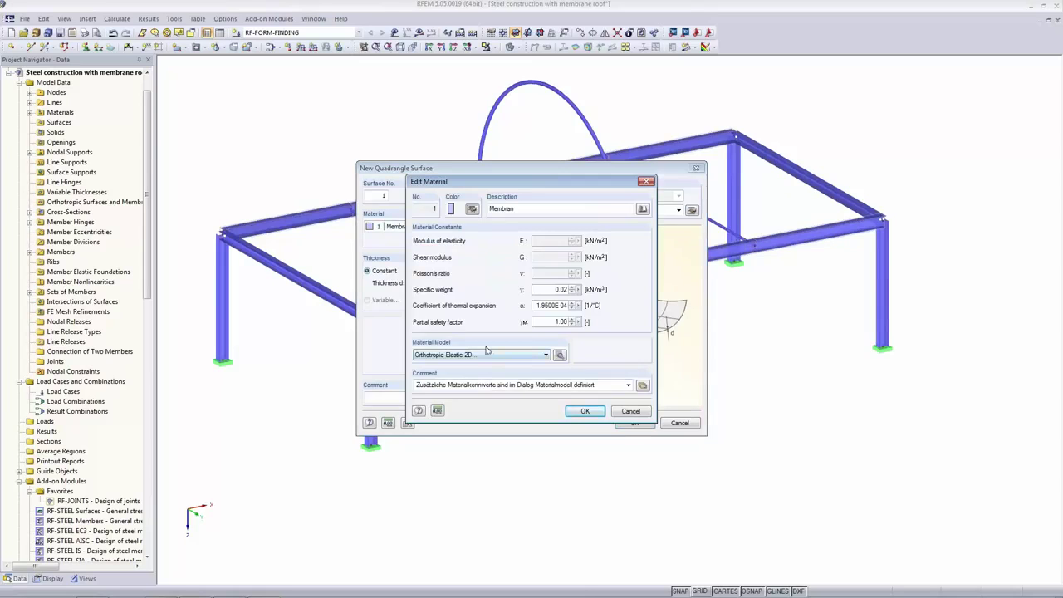
pyautogui.click(643, 211)
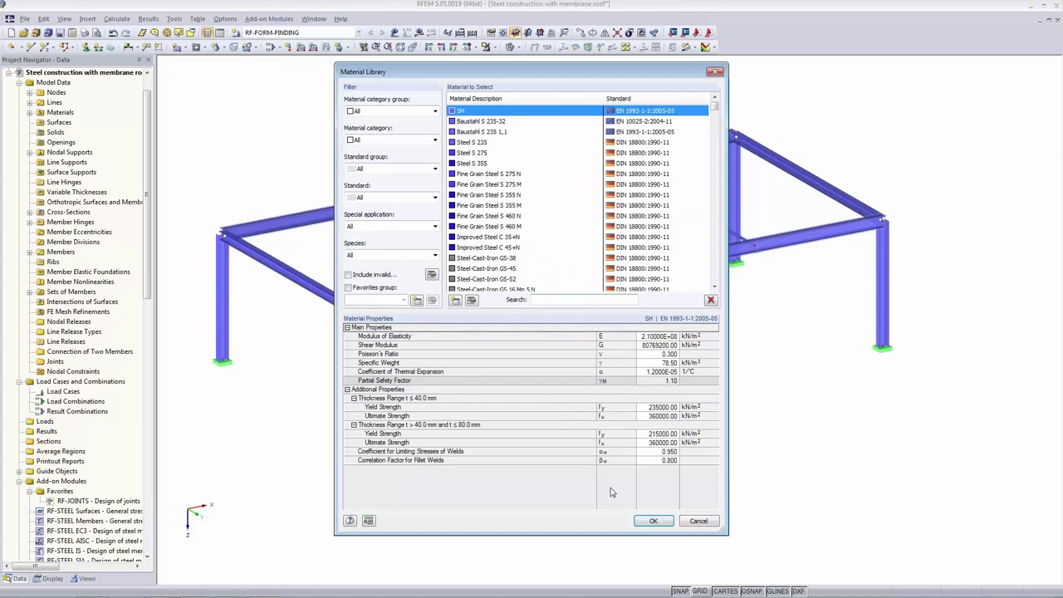
pyautogui.click(694, 521)
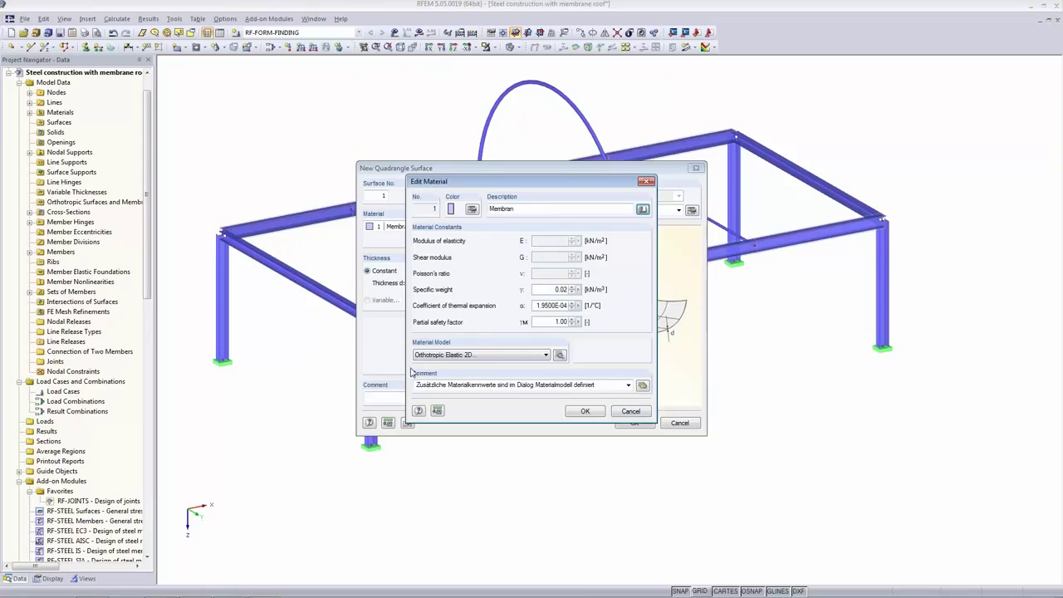
# - Review the Membran material's Orthotropic Elastic 2D elasticity and shear constants, and accept the material
pyautogui.click(434, 356)
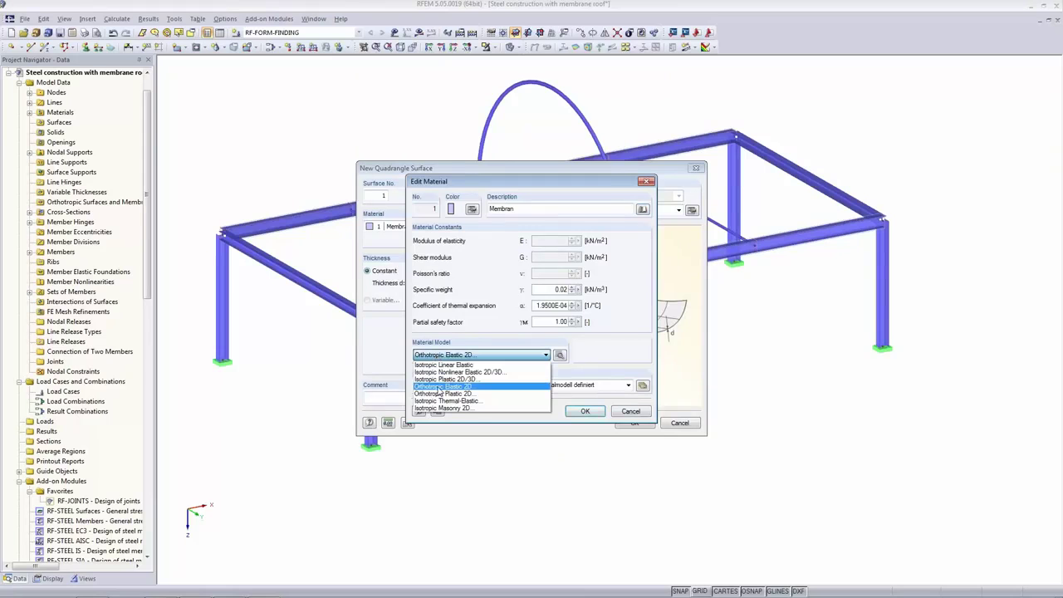
pyautogui.click(439, 388)
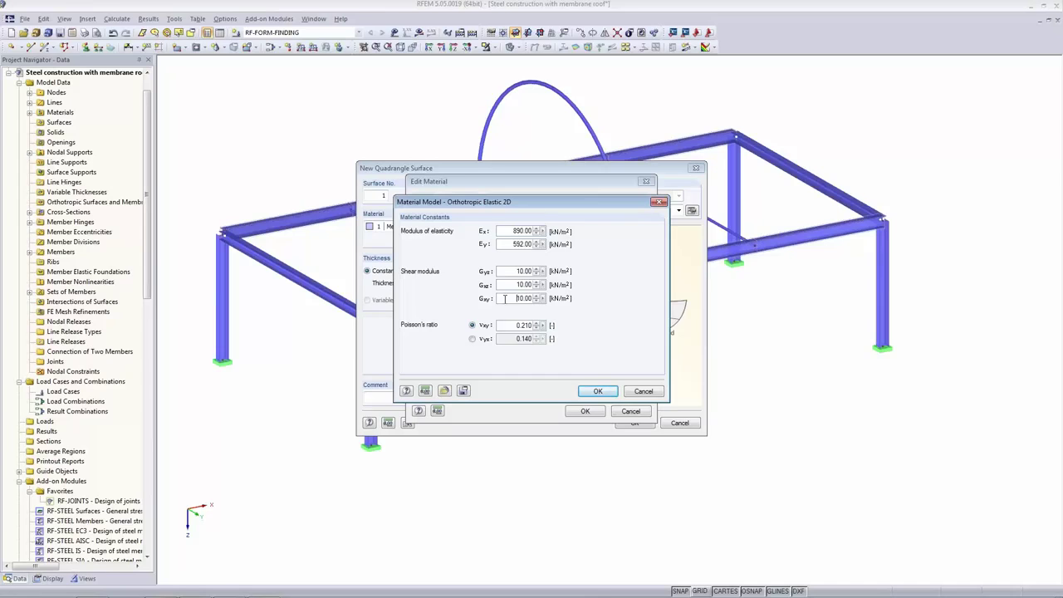
pyautogui.hotkey('shift', 'Tab')
pyautogui.hotkey('shift', 'Tab')
pyautogui.hotkey('shift', 'Tab')
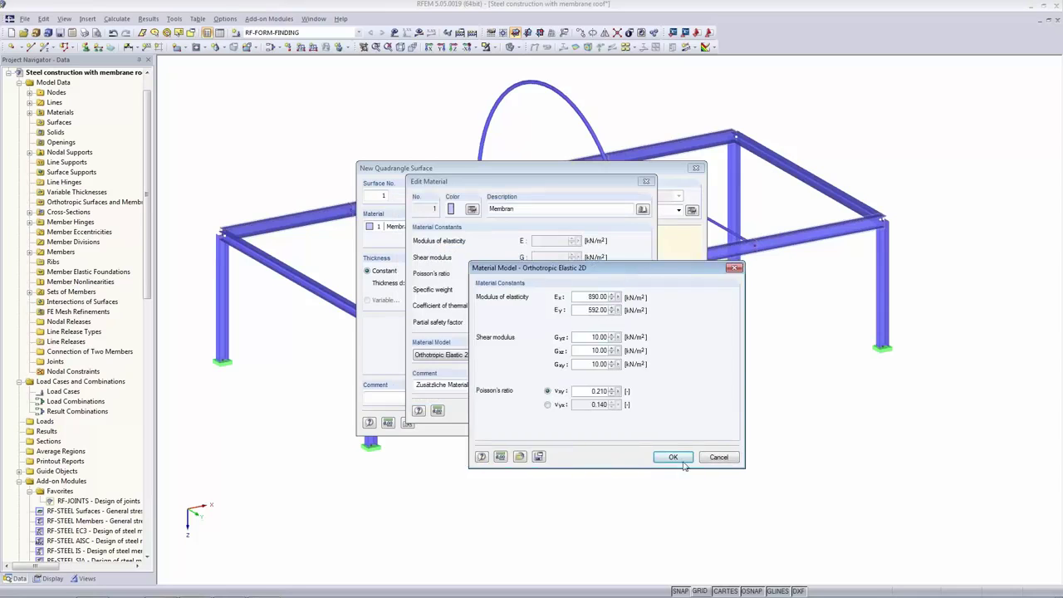
pyautogui.click(675, 458)
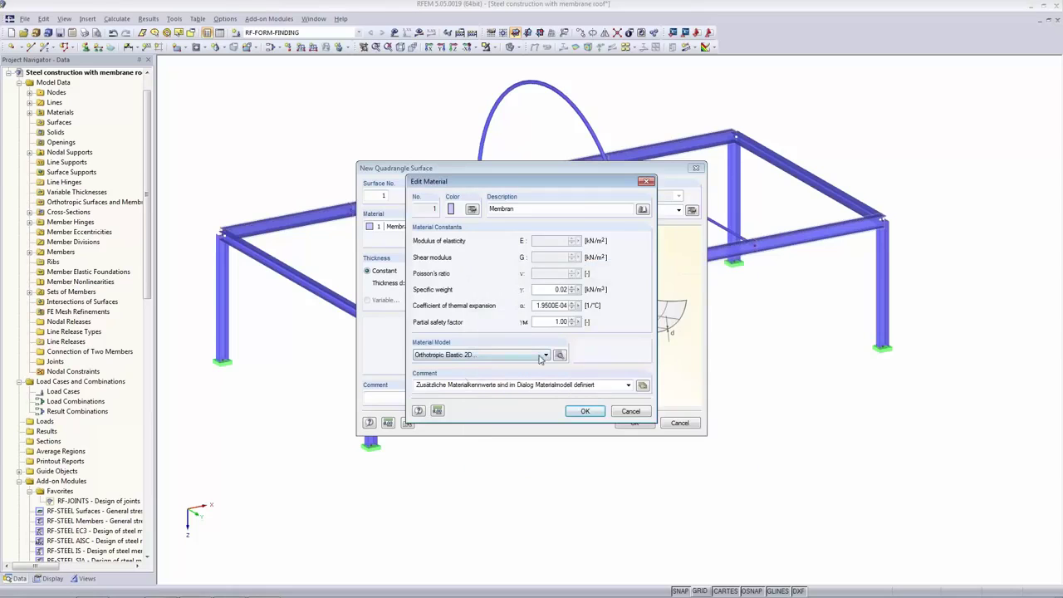
pyautogui.click(586, 412)
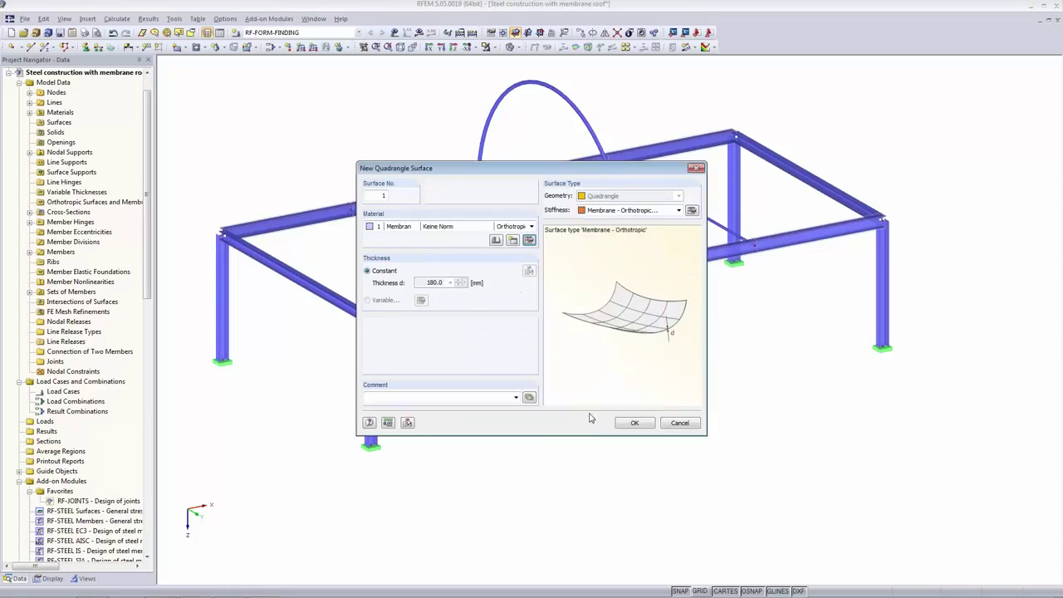
# - Set the Membrane - Orthotropic surface's constant thickness to 1000 mm and view its stiffness matrix elements
pyautogui.click(615, 212)
pyautogui.click(616, 239)
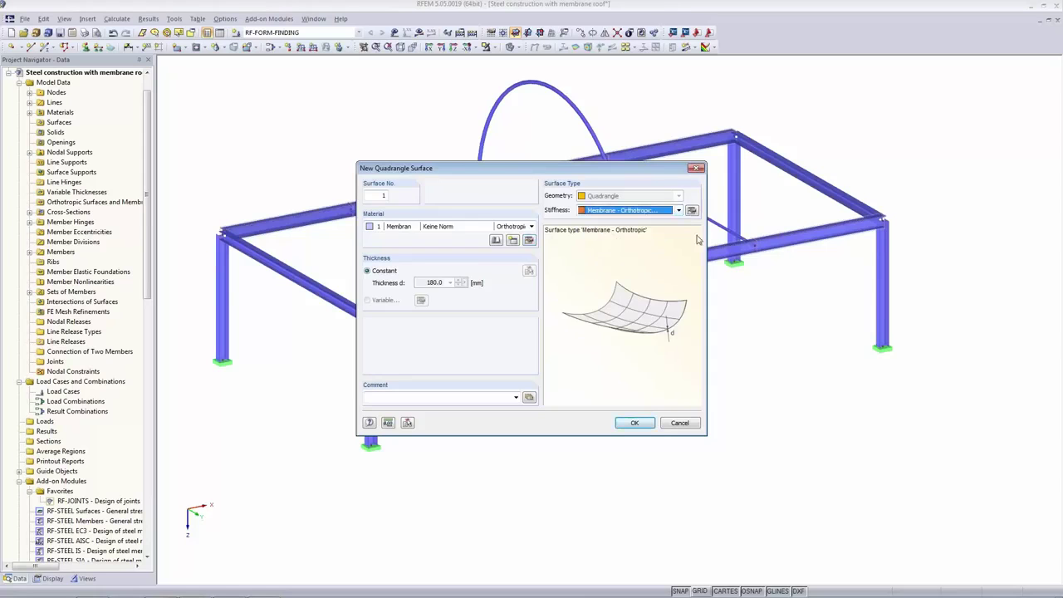
pyautogui.click(692, 210)
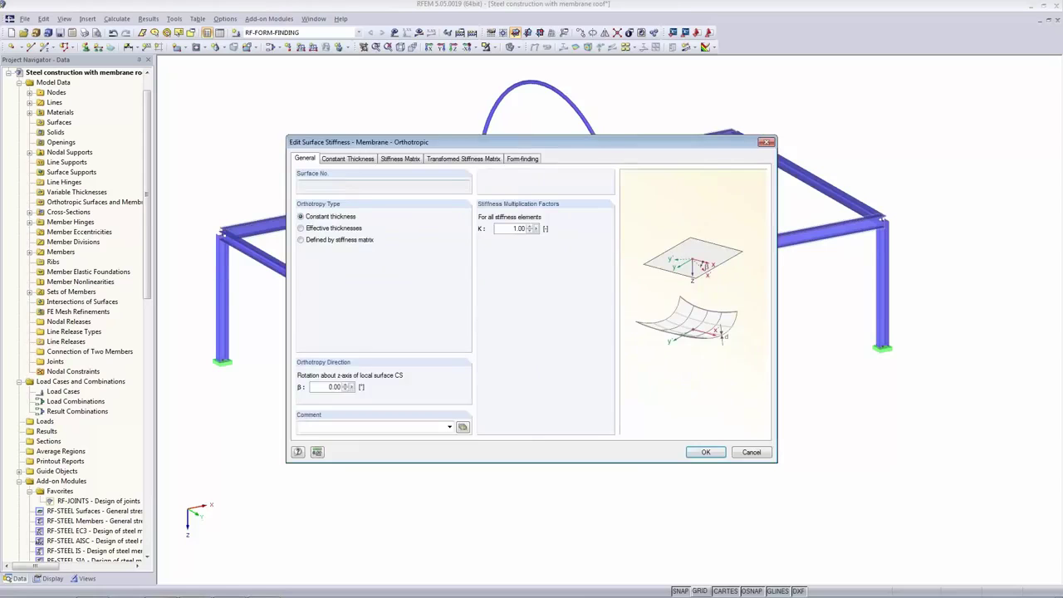
pyautogui.click(347, 158)
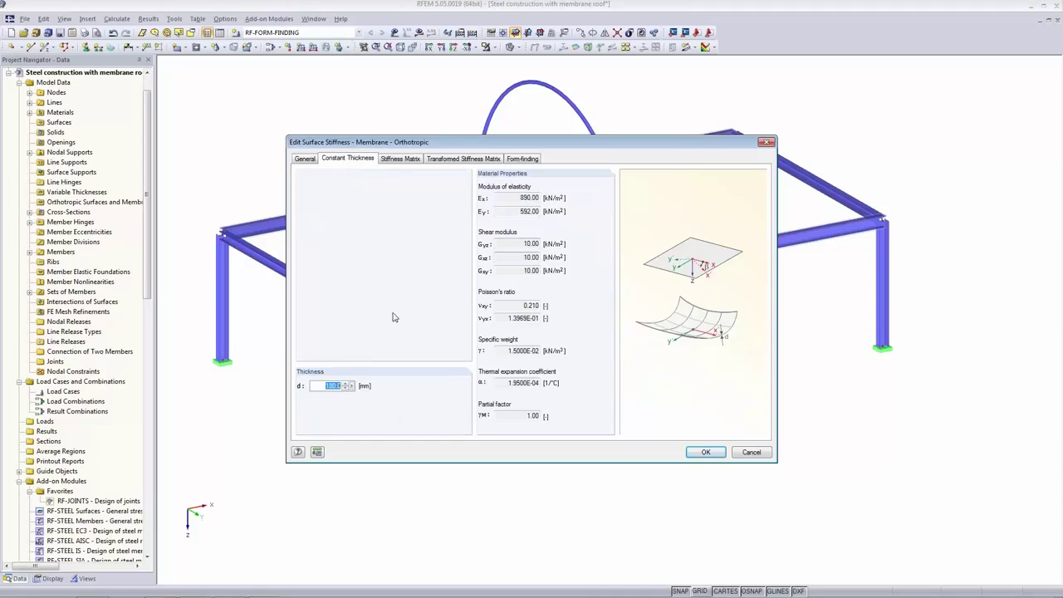
pyautogui.write('1')
pyautogui.press('Tab')
pyautogui.click(403, 159)
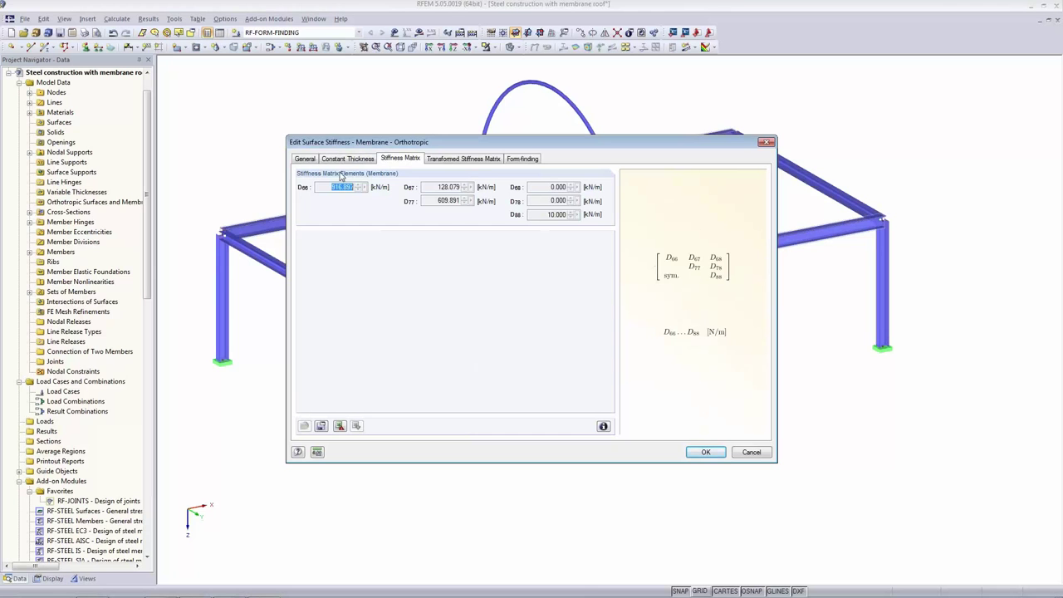
pyautogui.click(486, 160)
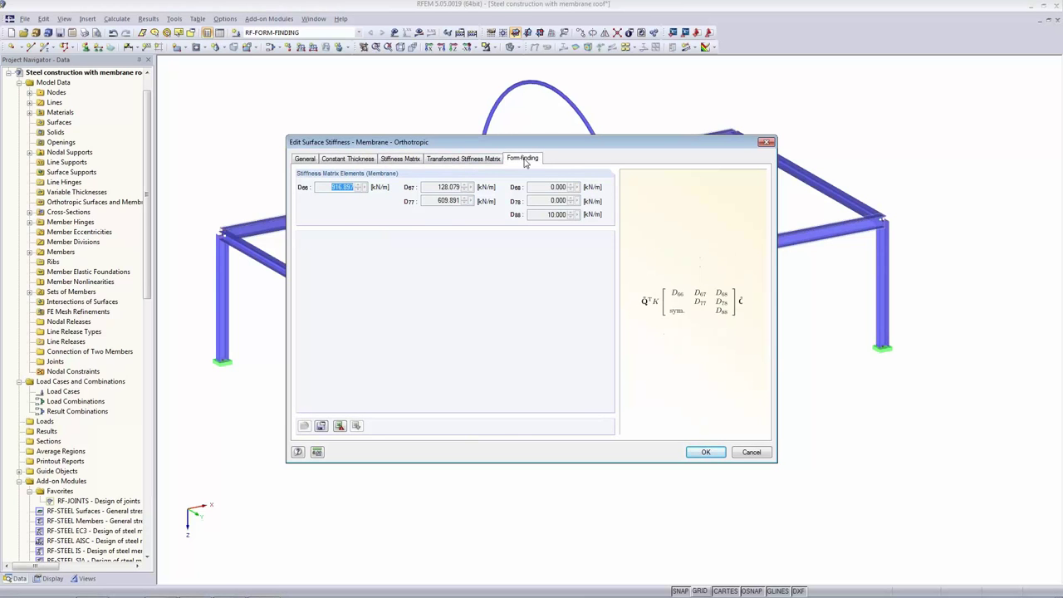
# - Define an orthogonal, angular-rotation prestress field for form-finding, with forces of 0.5 kN/m along warp and 1 kN/m along weft
pyautogui.click(523, 159)
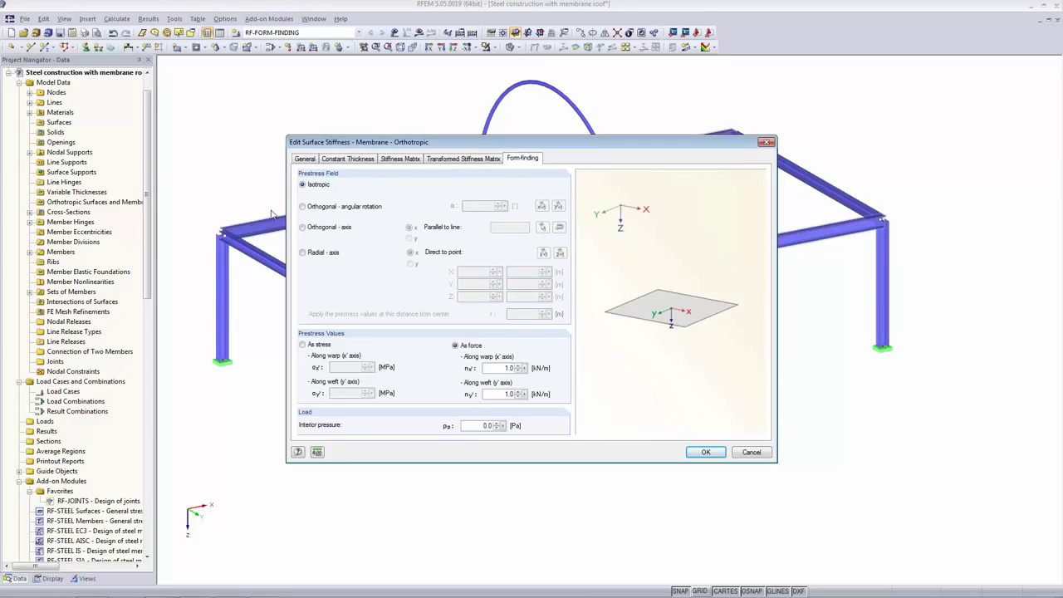
pyautogui.click(303, 210)
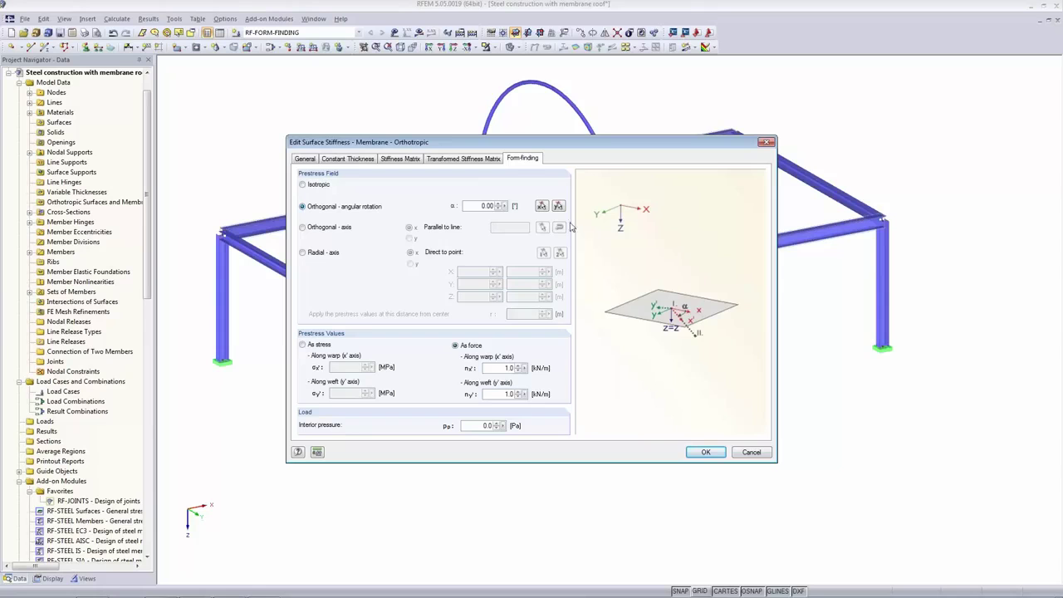
pyautogui.click(542, 206)
pyautogui.write('.5')
pyautogui.press('Tab')
pyautogui.write('1')
pyautogui.press('Tab')
pyautogui.click(693, 454)
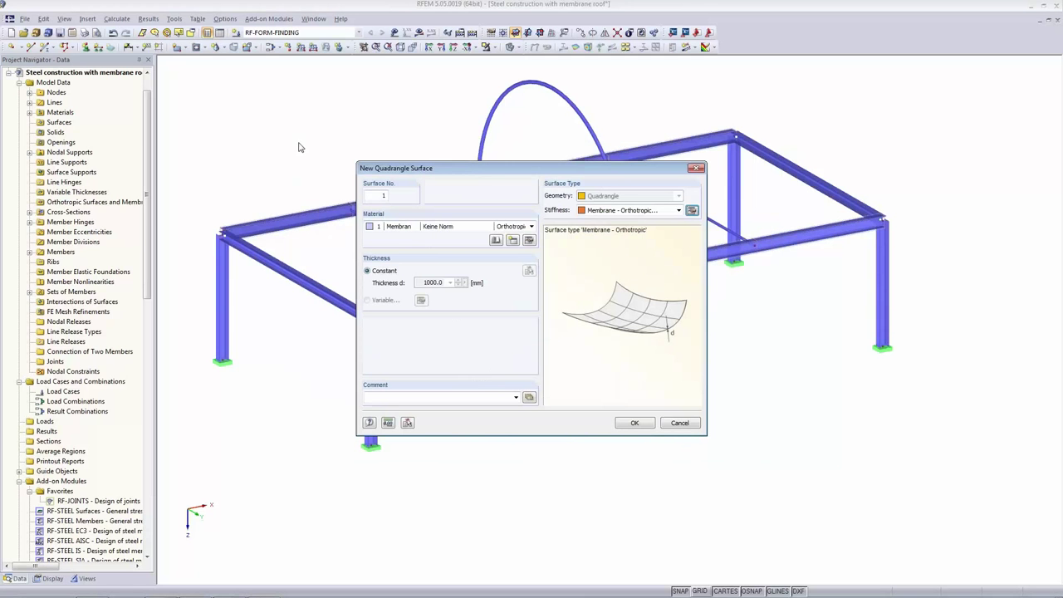
# - Create the quadrangle membrane surface from the arch, the far end crossbeam in +X and the longitudinal beams connecting them
pyautogui.click(635, 422)
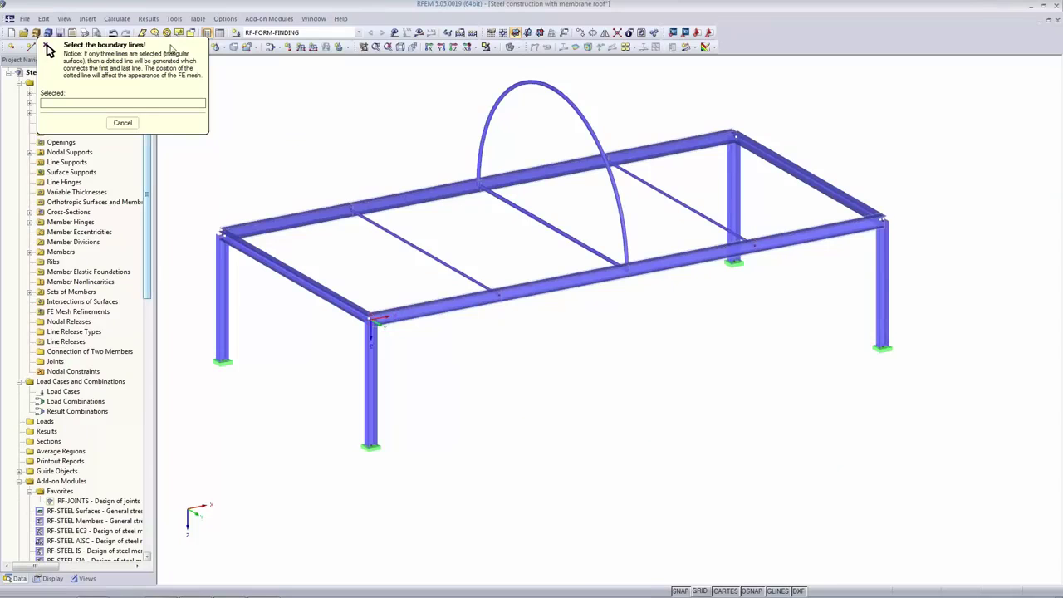
pyautogui.click(511, 47)
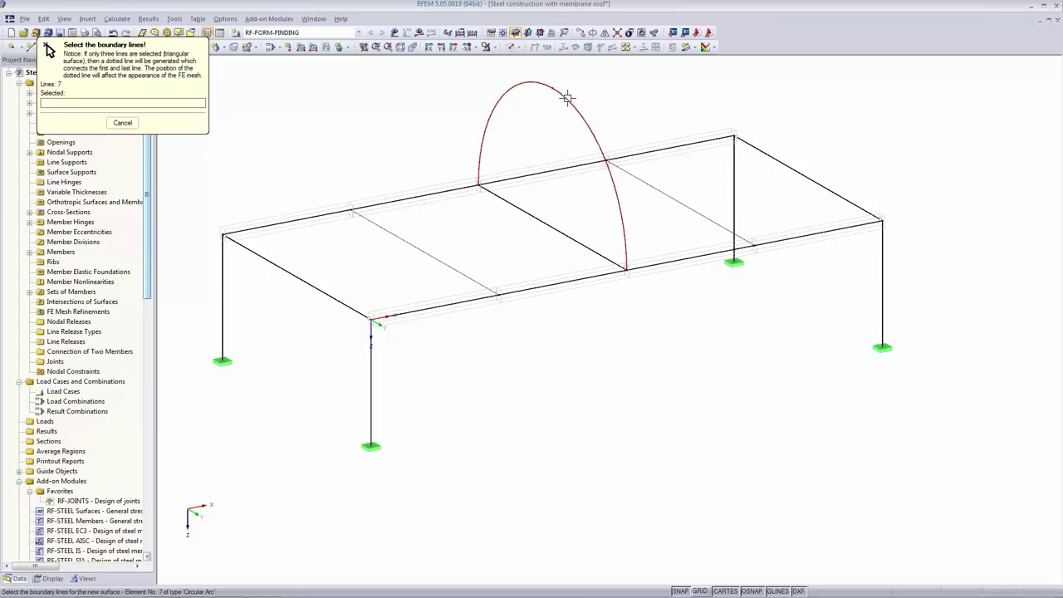
pyautogui.click(552, 172)
pyautogui.click(770, 155)
pyautogui.click(705, 253)
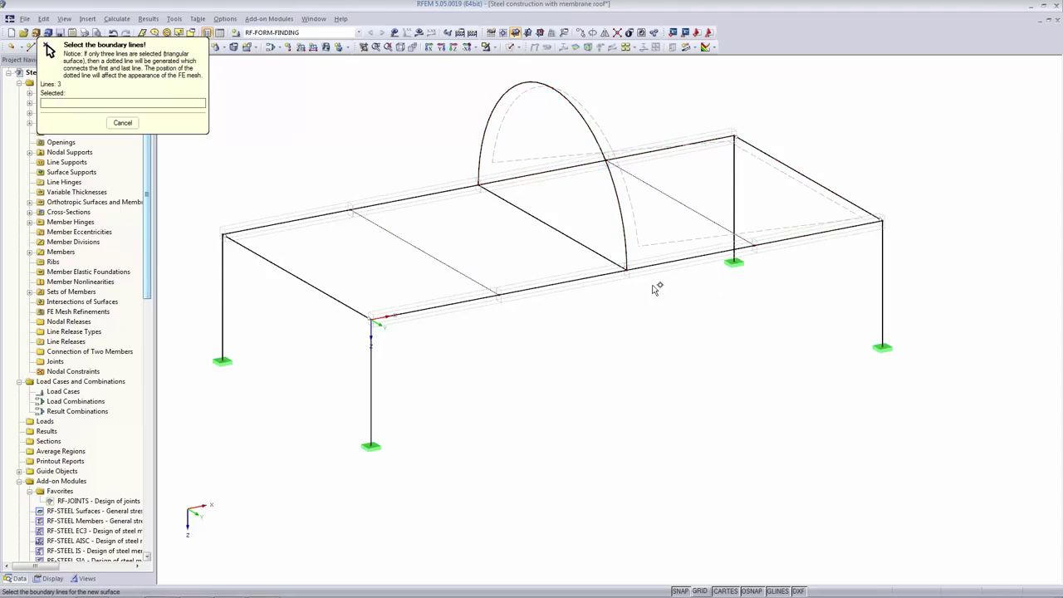
pyautogui.click(511, 47)
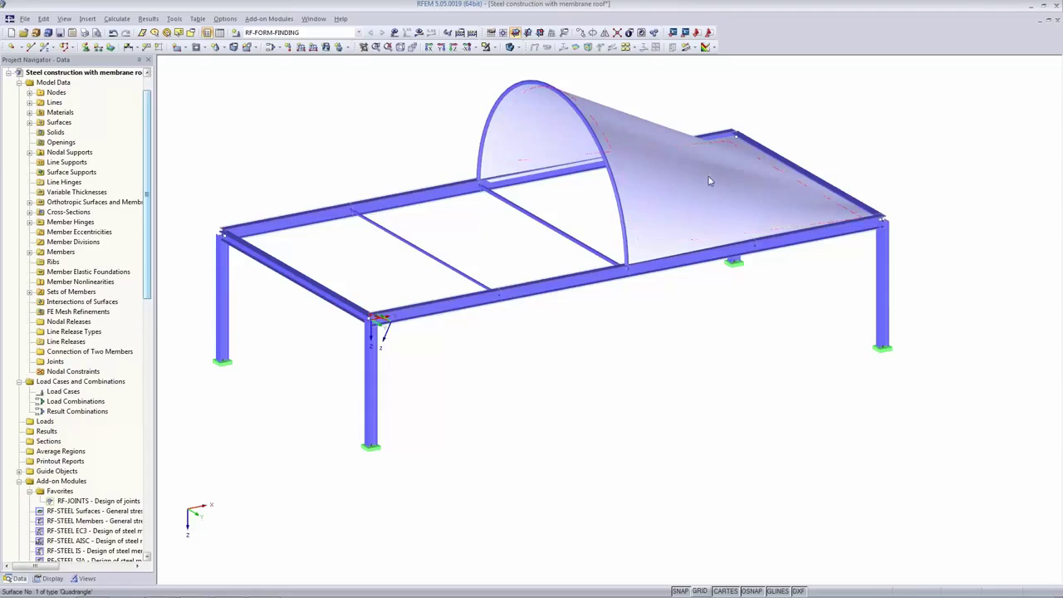
# - Mirror a copy of the membrane surface about the three-point plane through the middle crossbeam's end nodes and the arch's apex
pyautogui.click(663, 194)
pyautogui.click(659, 122)
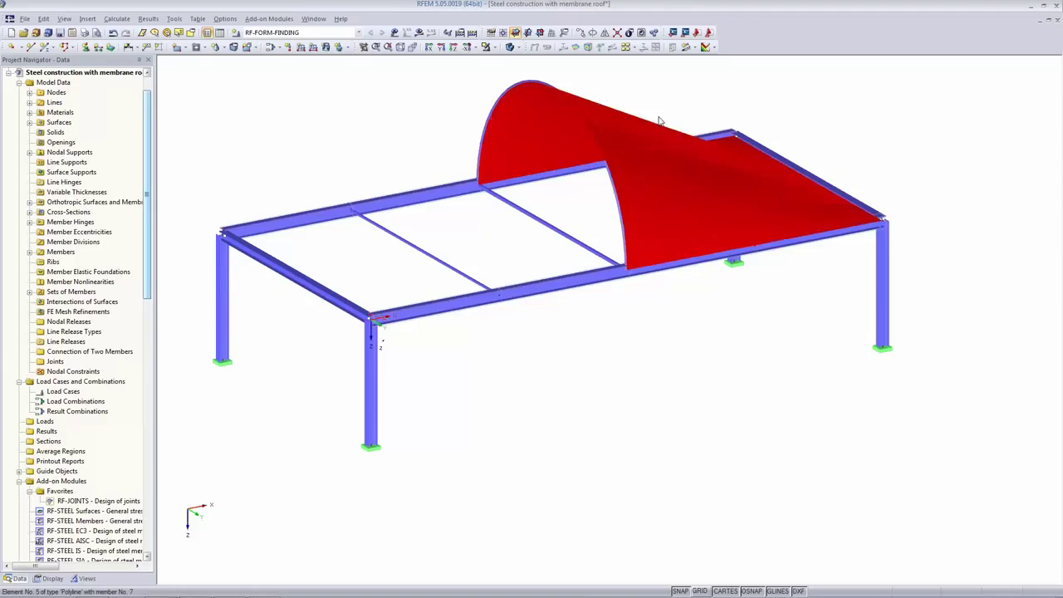
pyautogui.click(605, 34)
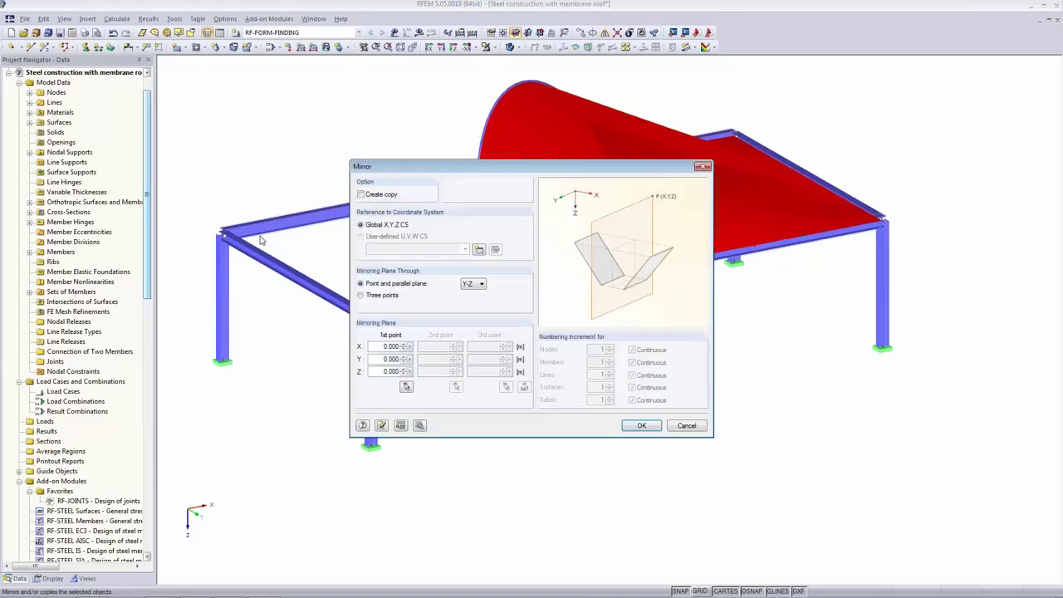
pyautogui.click(360, 194)
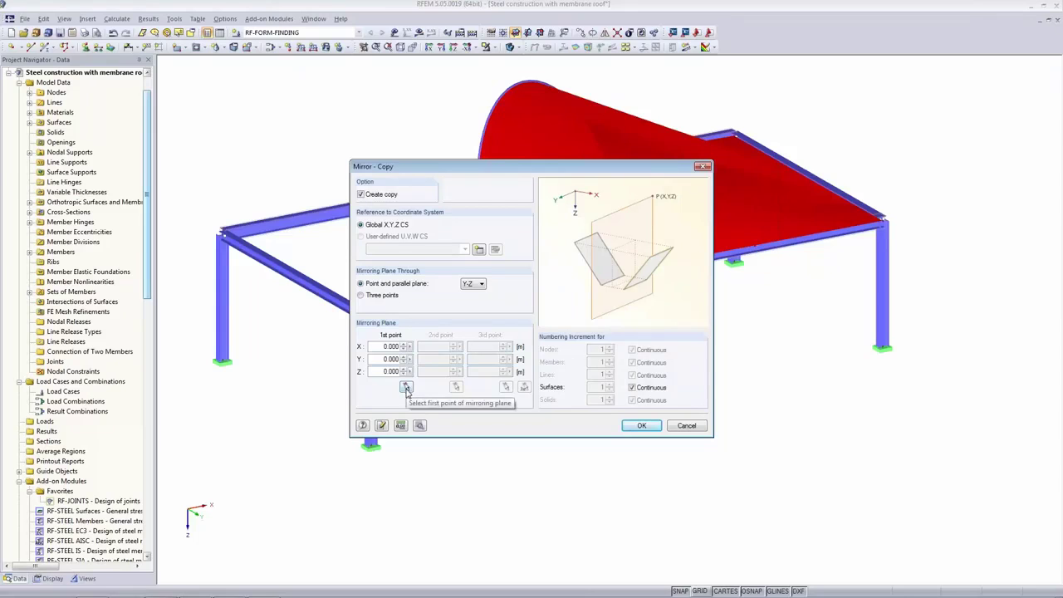
pyautogui.click(392, 297)
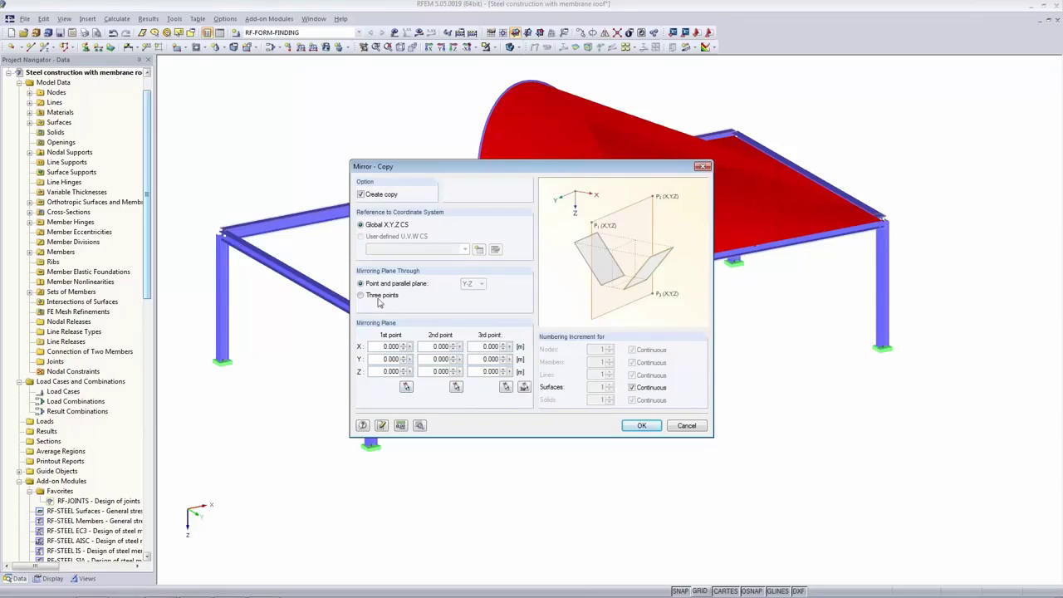
pyautogui.click(372, 299)
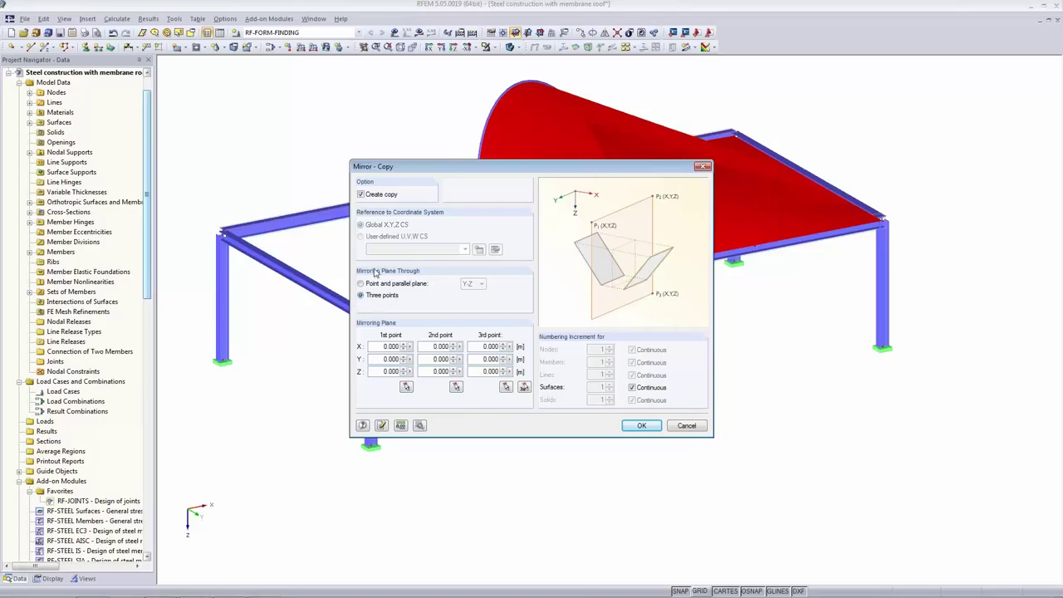
pyautogui.click(524, 388)
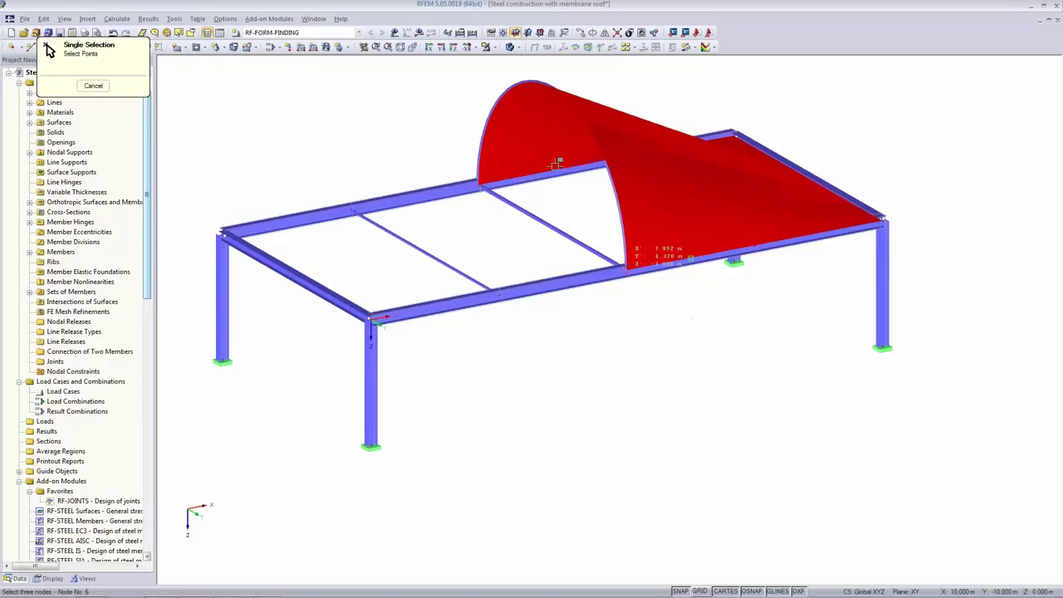
pyautogui.click(552, 102)
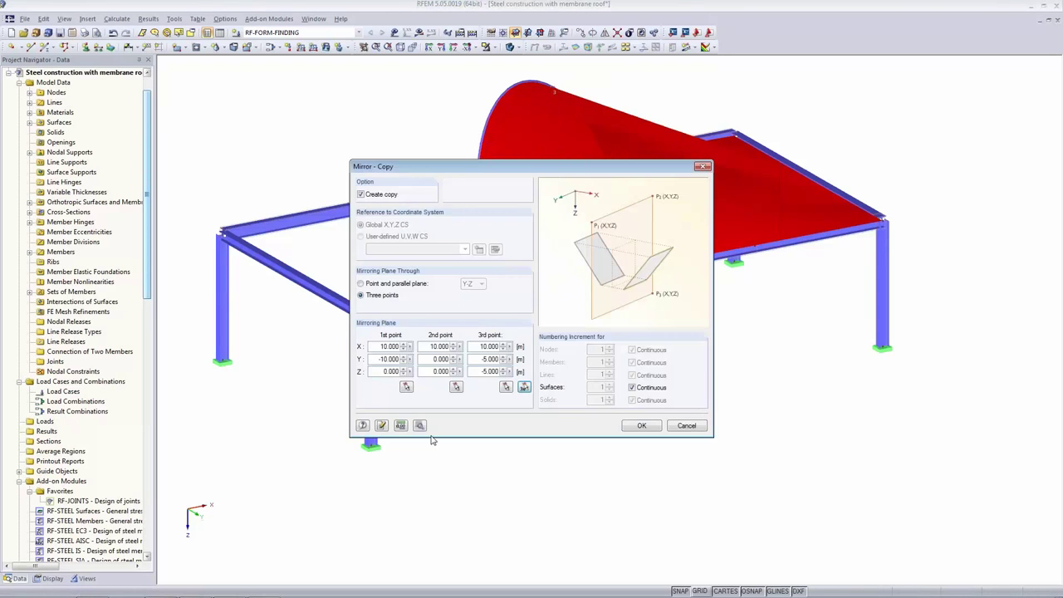
pyautogui.click(641, 425)
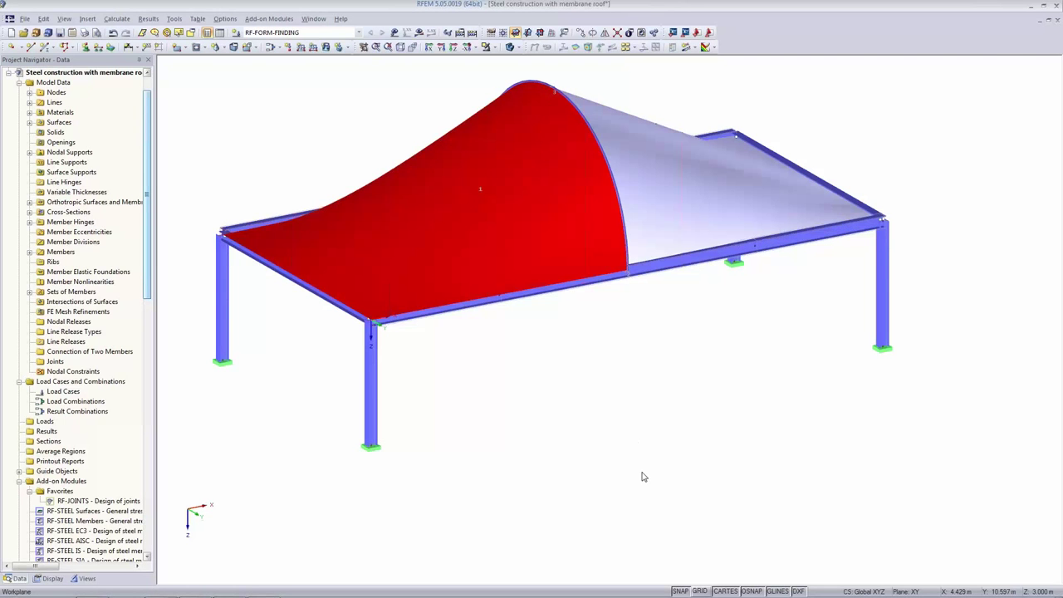
pyautogui.click(643, 431)
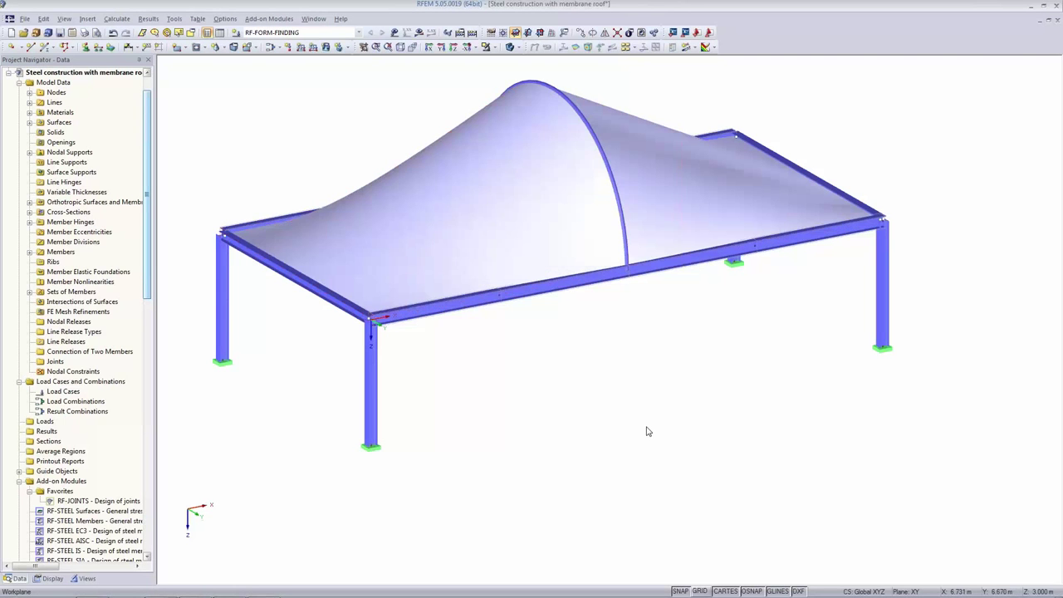
# - Display the membrane surfaces transparently and accept FE mesh settings with triangles only as the finite element shape
pyautogui.click(511, 47)
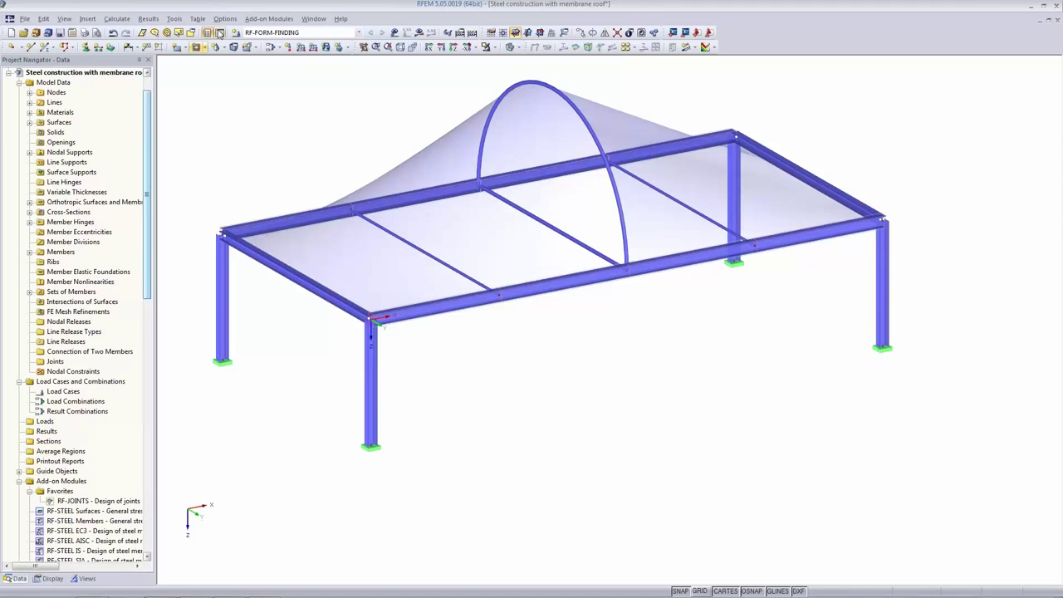
pyautogui.click(117, 18)
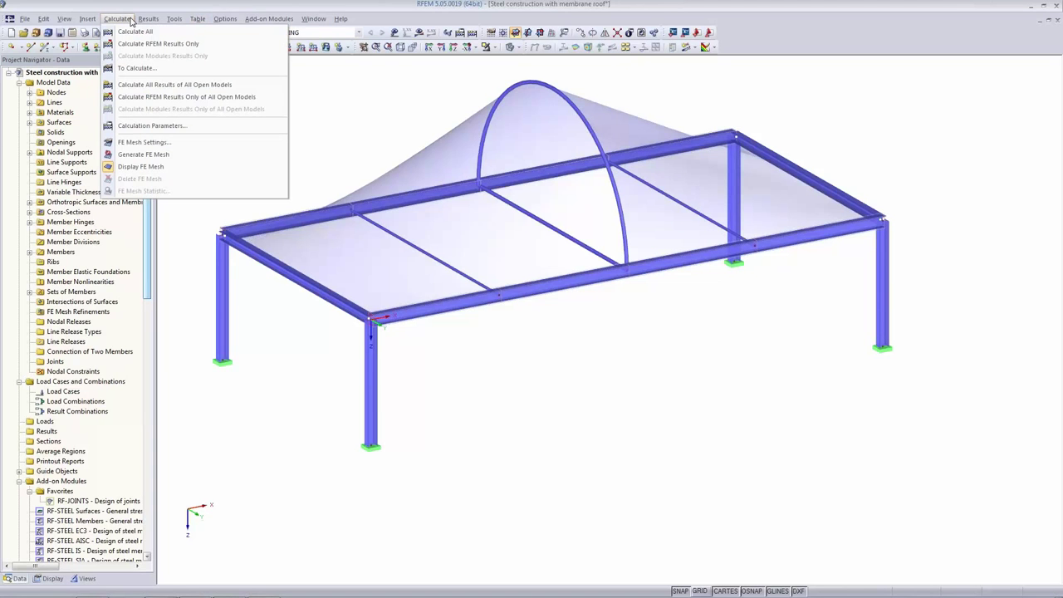
pyautogui.click(137, 144)
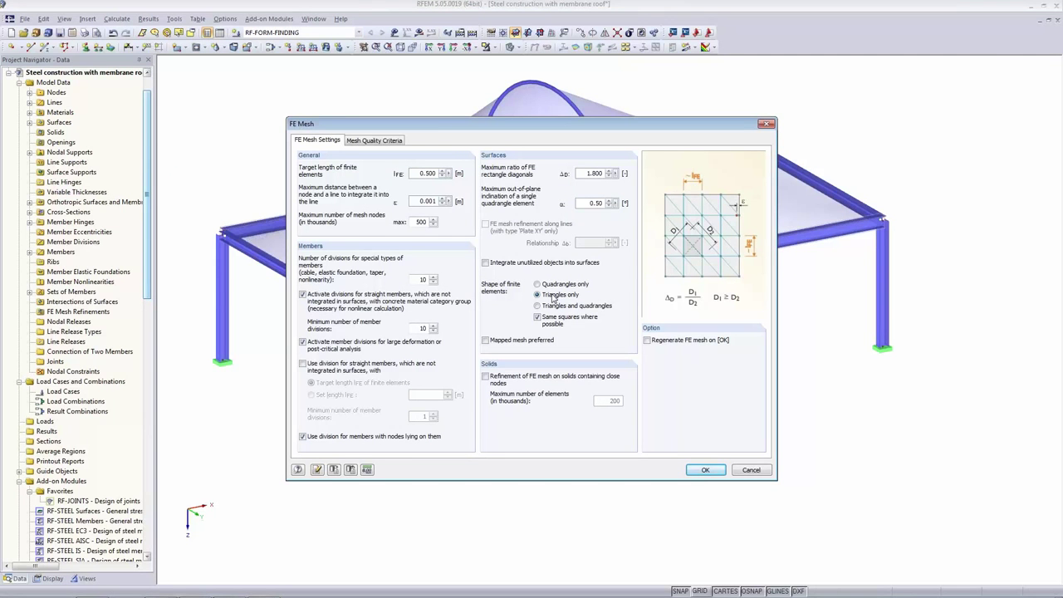
pyautogui.click(706, 471)
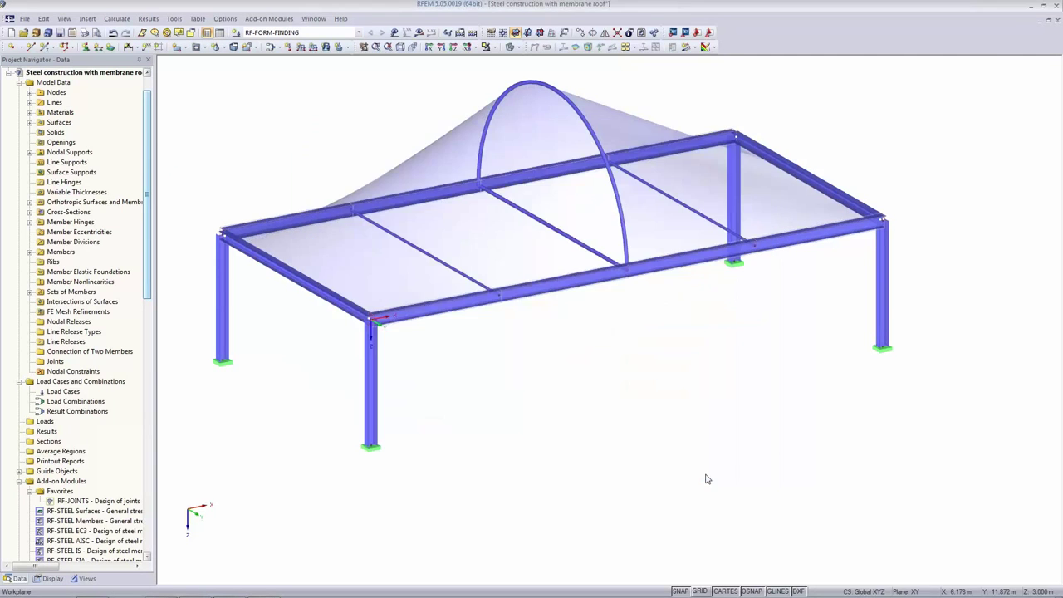
pyautogui.click(467, 34)
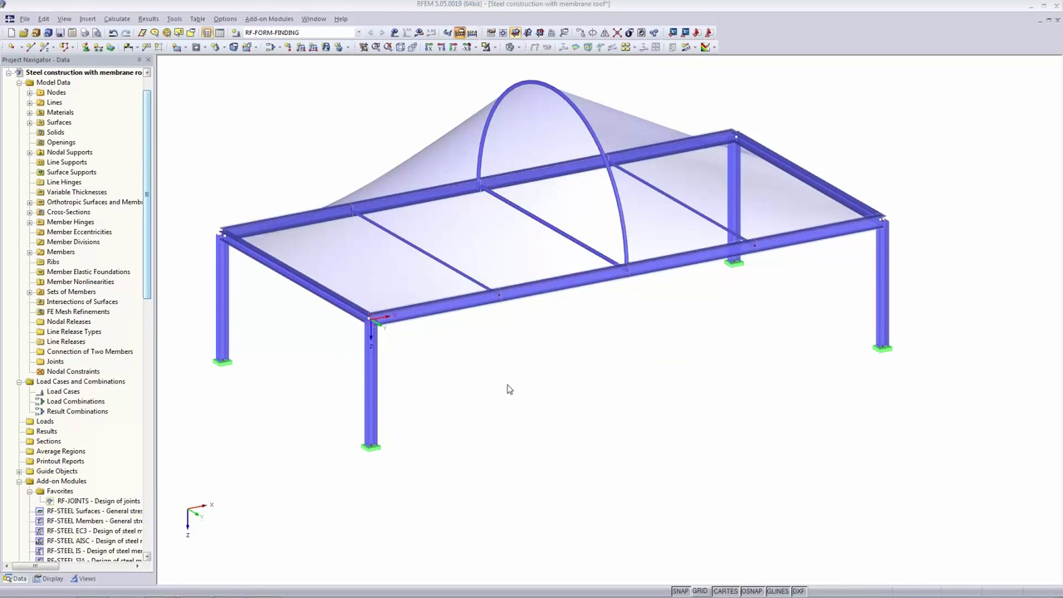
# - Accept the form-finding parameters with the tension method and at most 100 iterations, and run the form-finding calculation
pyautogui.click(527, 129)
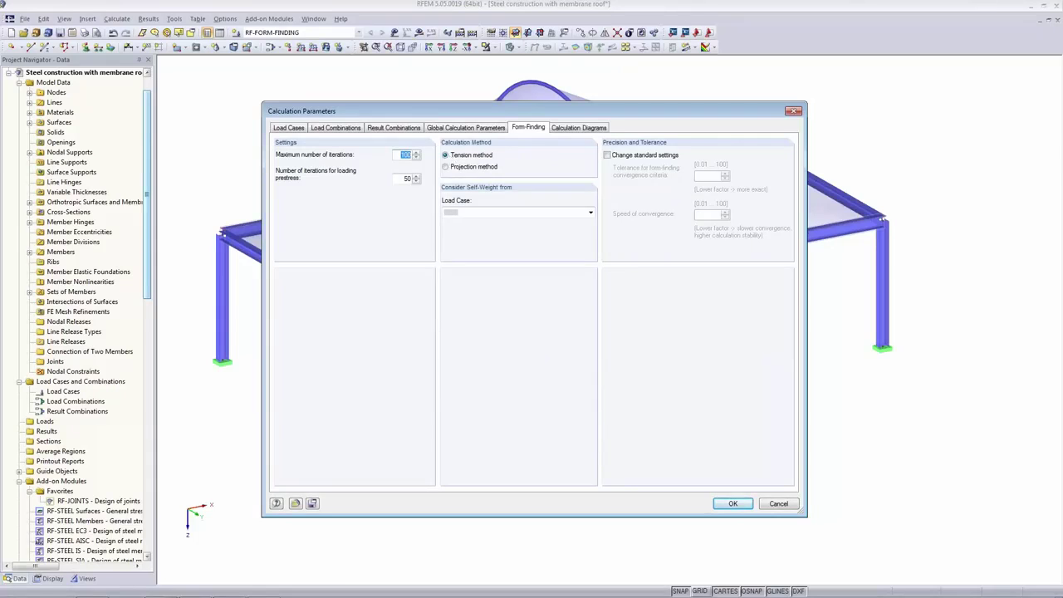
pyautogui.press('Tab')
pyautogui.click(732, 504)
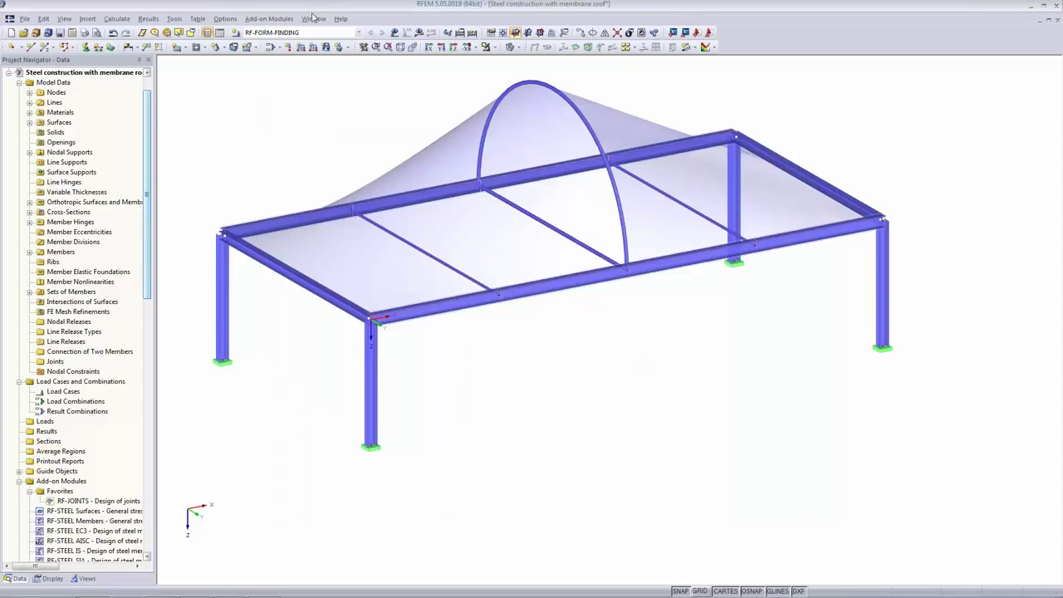
pyautogui.click(420, 33)
pyautogui.click(512, 321)
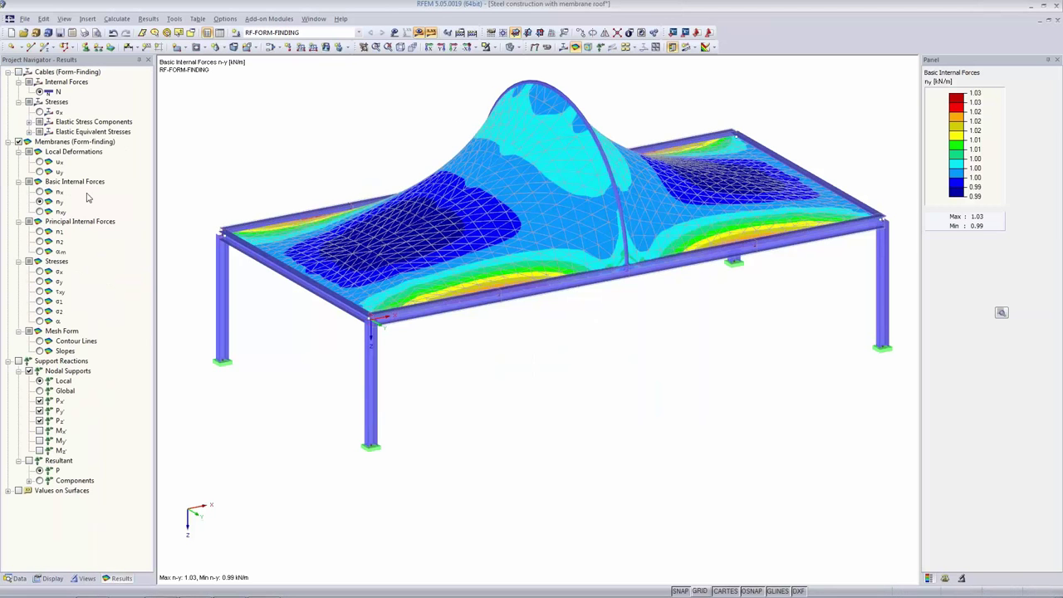
# - Display the basic internal forces n-x of the form-found membranes
pyautogui.click(445, 261)
pyautogui.click(650, 355)
pyautogui.click(39, 192)
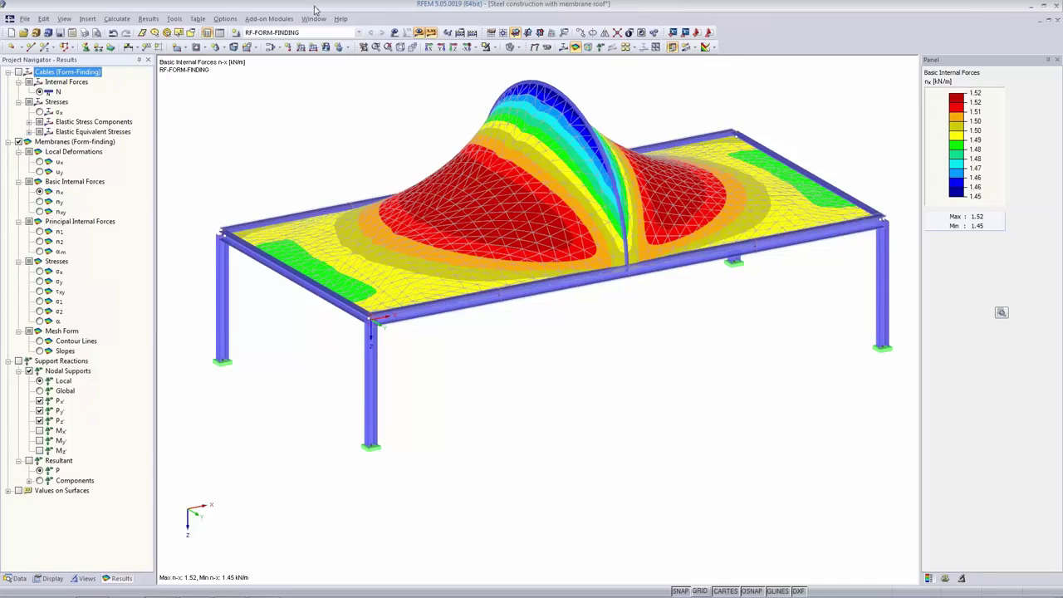
# - Create load case 1 described as Self-weight, with the Permanent action category and active self-weight factor 1.000 in Z
pyautogui.click(289, 33)
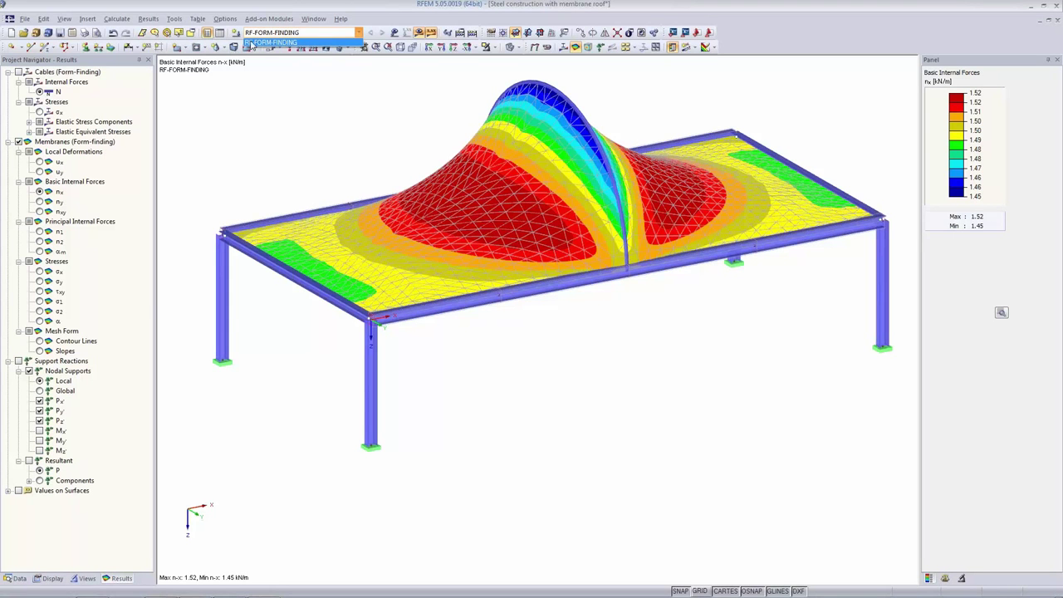
pyautogui.click(260, 41)
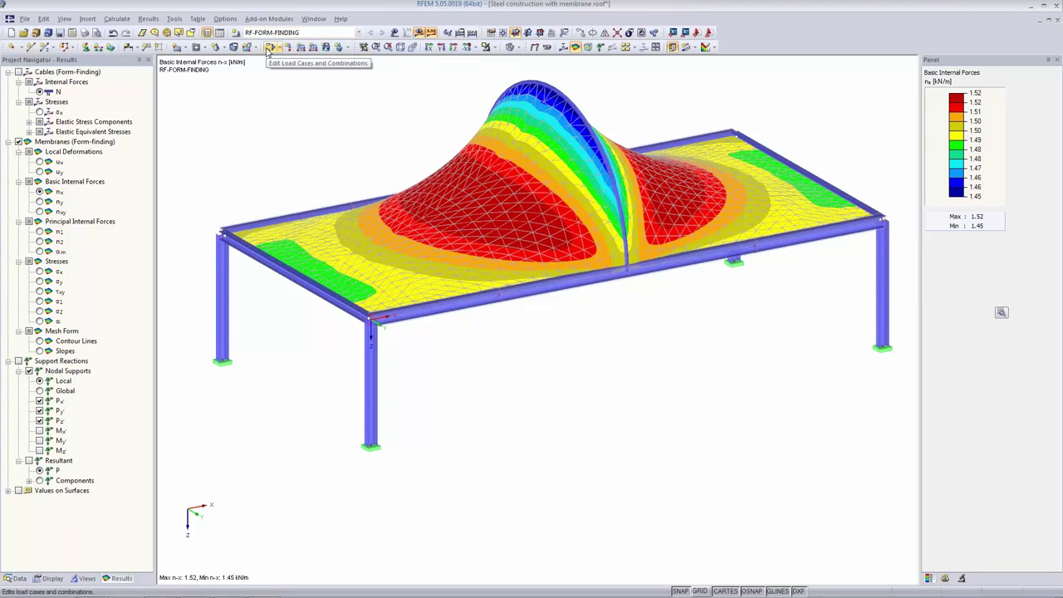
pyautogui.click(269, 49)
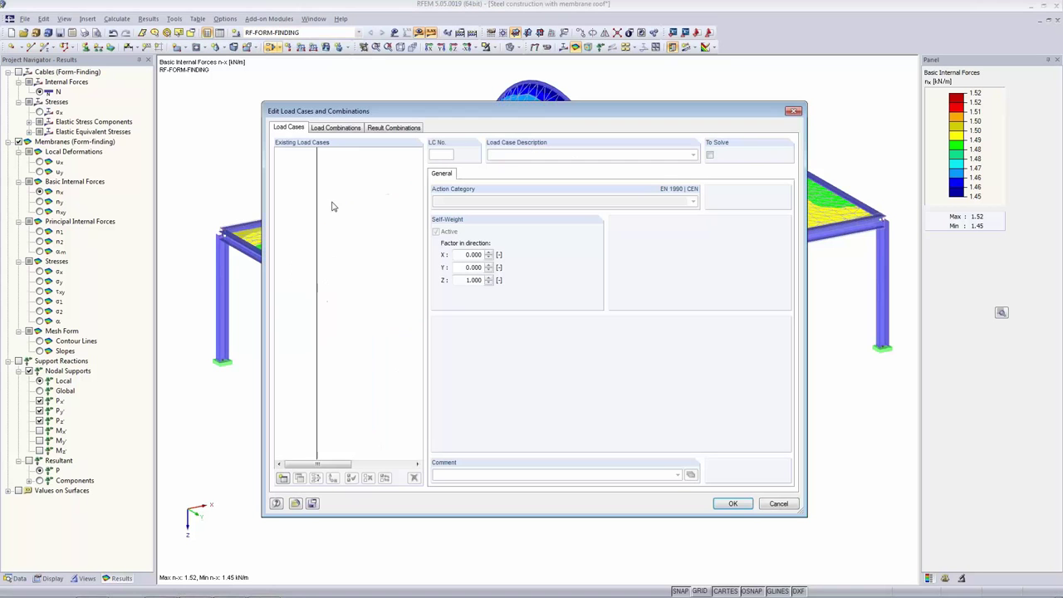
pyautogui.click(282, 478)
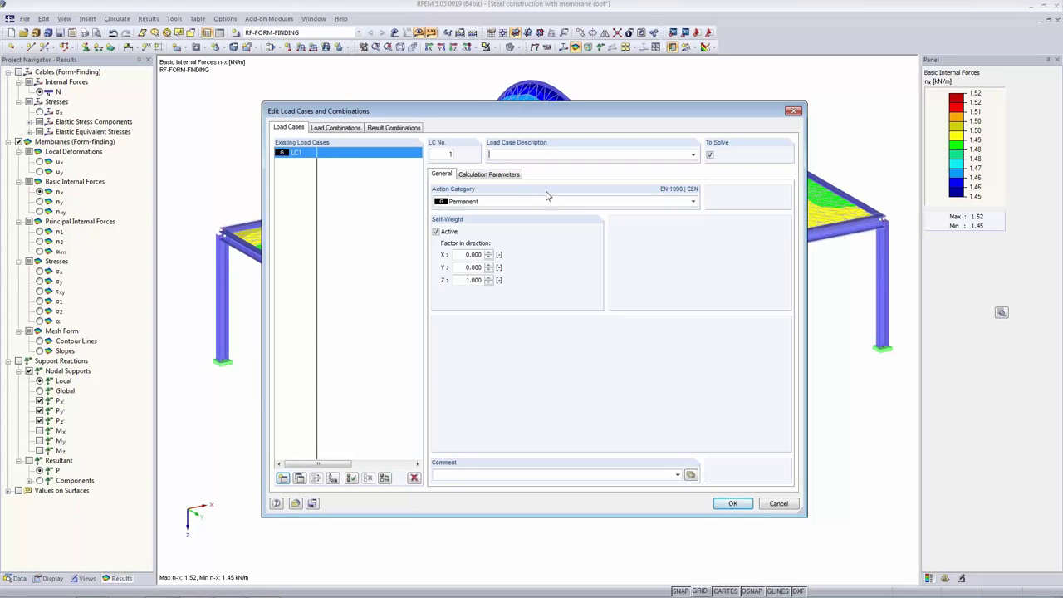
pyautogui.click(468, 202)
pyautogui.click(470, 205)
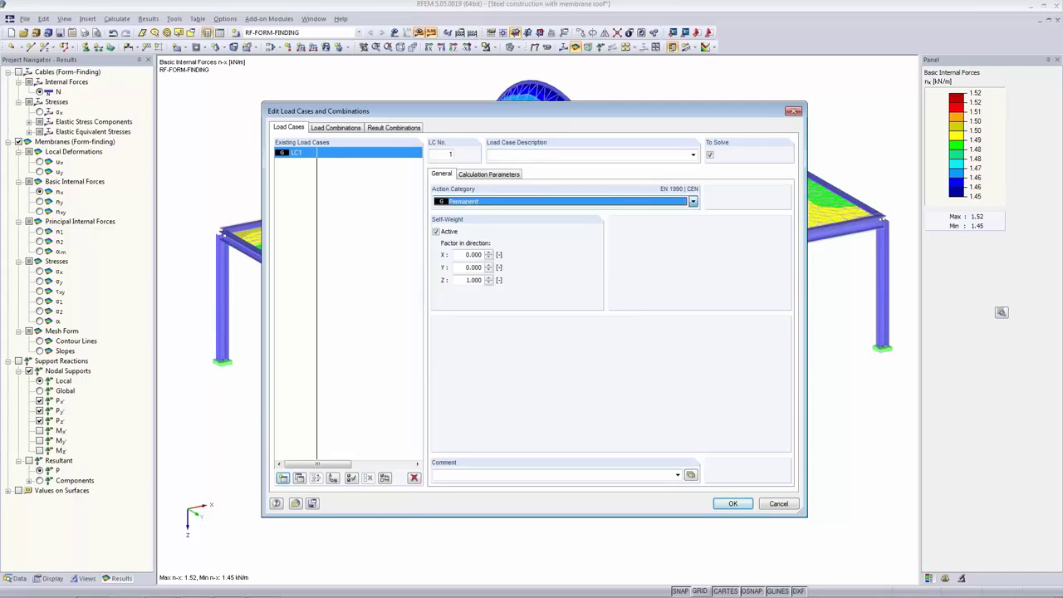
pyautogui.click(694, 155)
pyautogui.click(658, 162)
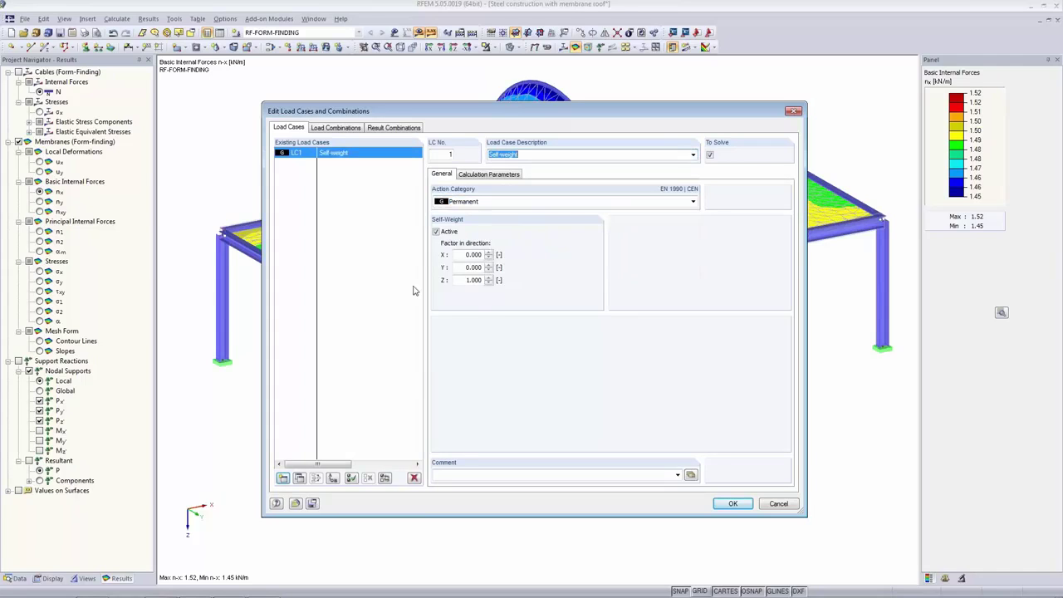
# - Create load case 2 described as Snow, with the action category Snow (H ≤ 1000 m a.s.l.) and self-weight inactive
pyautogui.click(282, 478)
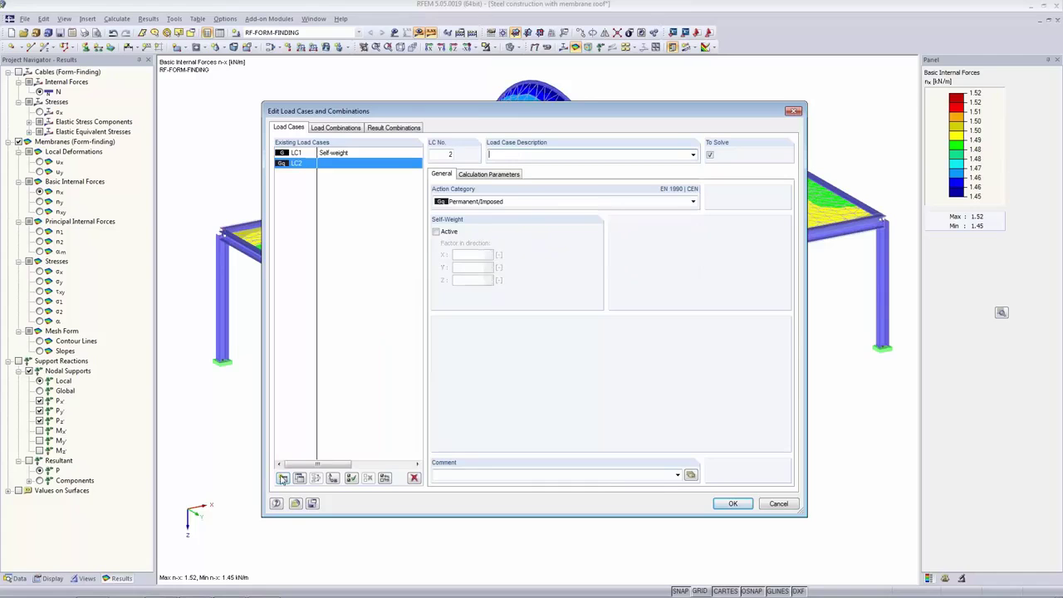
pyautogui.click(695, 157)
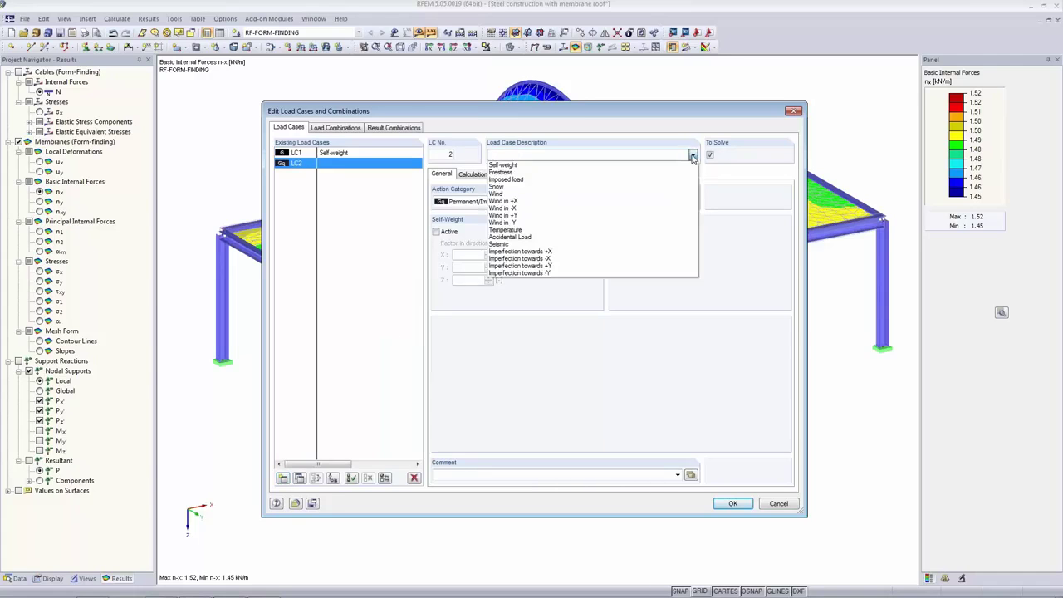
pyautogui.click(659, 191)
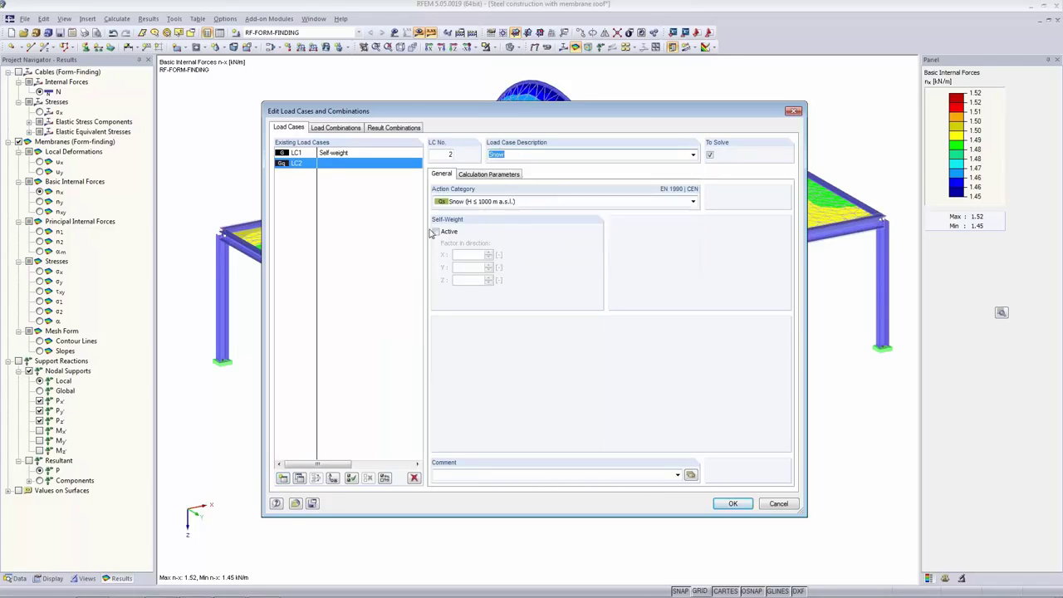
pyautogui.click(443, 175)
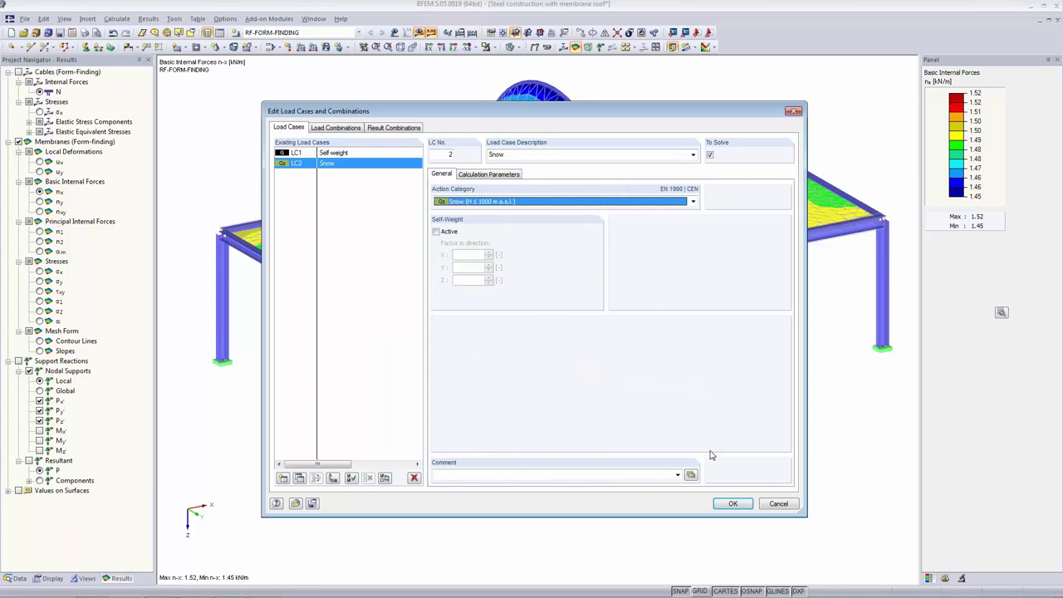
pyautogui.click(731, 503)
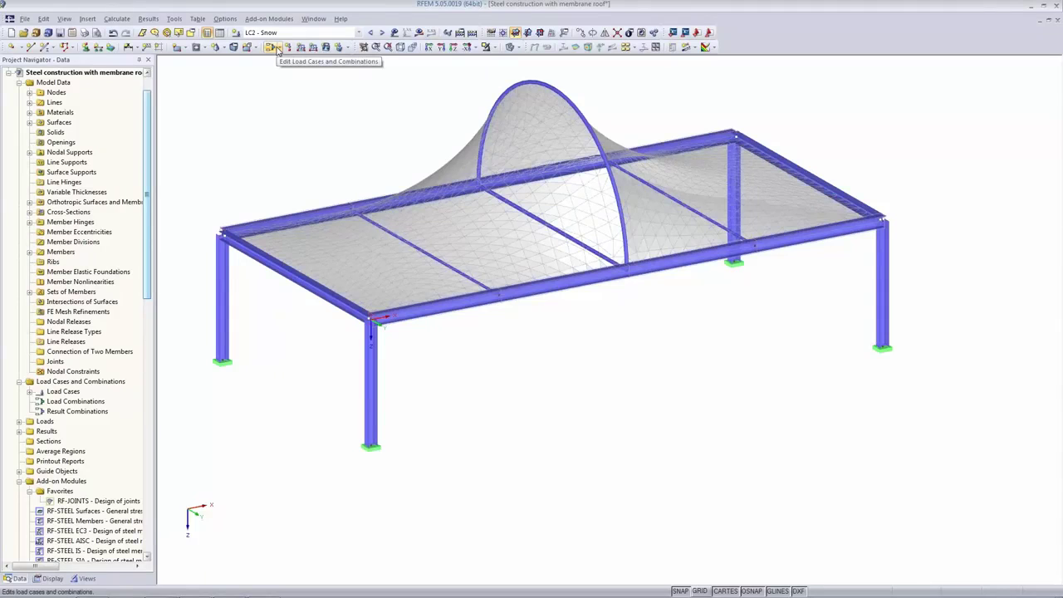
# - Apply a uniform surface load of 0.68 kN/m² in the global projected ZP direction to both membrane surfaces in the Snow load case
pyautogui.click(274, 48)
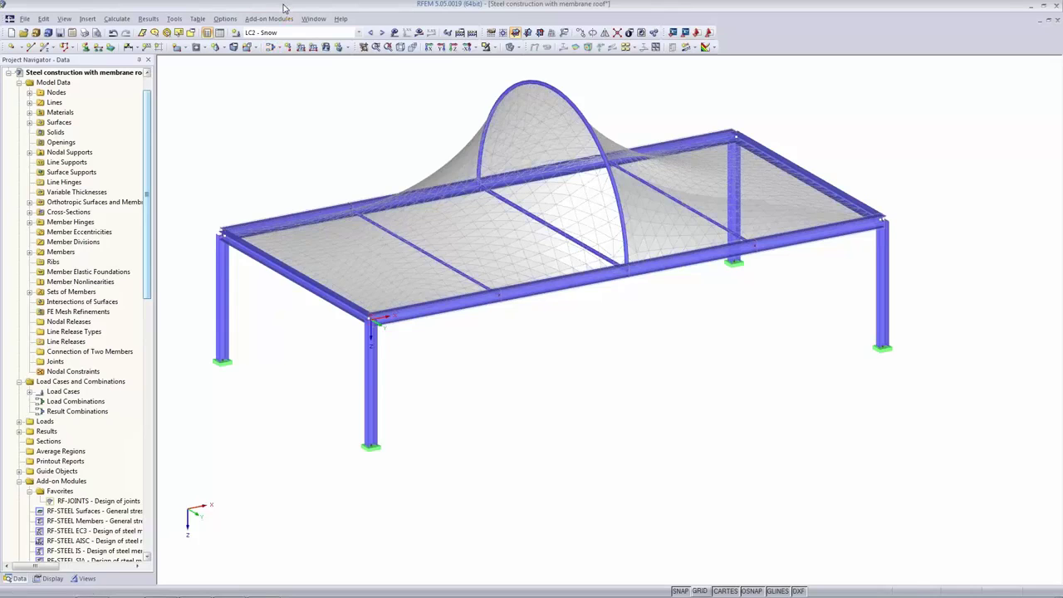
pyautogui.click(326, 48)
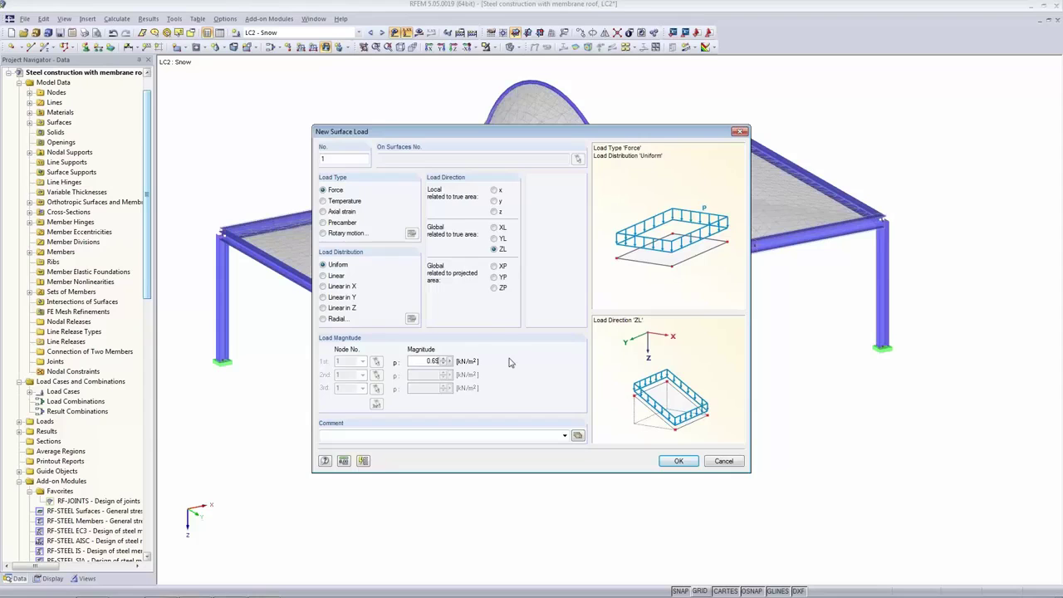
pyautogui.click(494, 287)
pyautogui.click(679, 461)
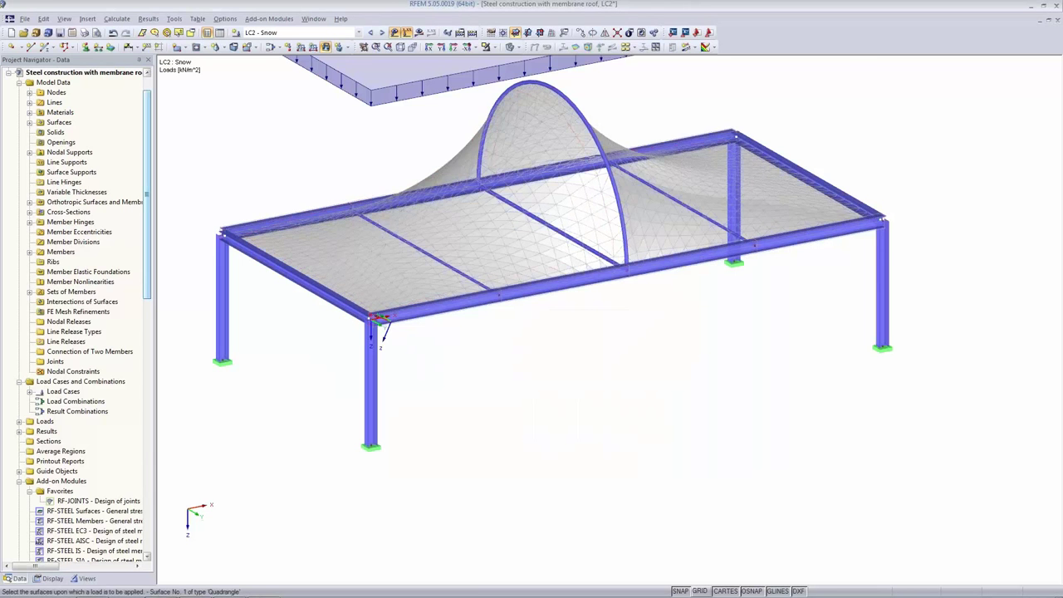
pyautogui.scroll(-4, 859, 296)
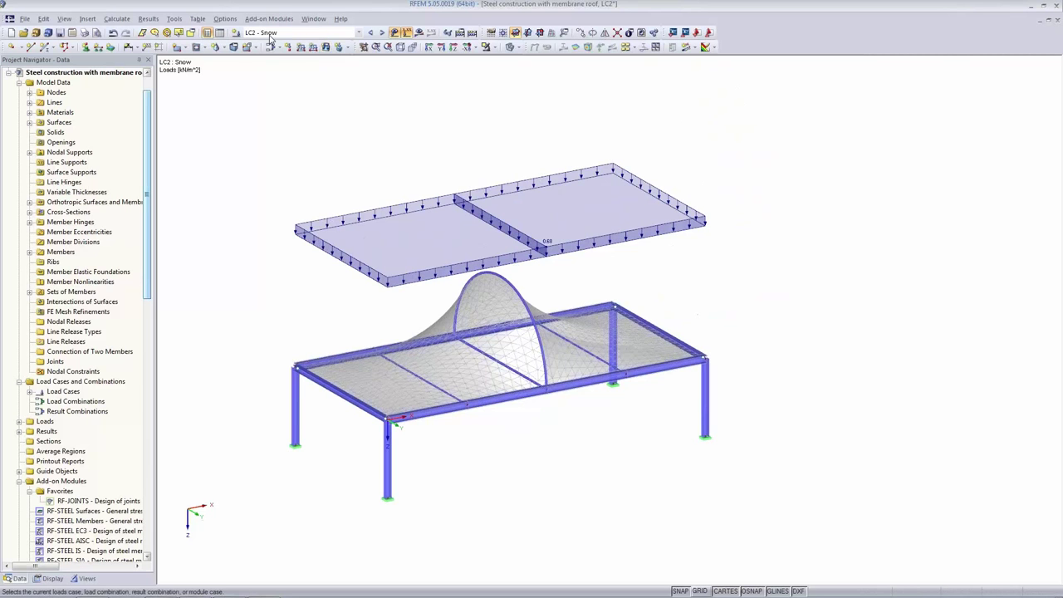
# - Create load combination CO1 from both load cases, factoring Self-weight by 1.35 and Snow by 1.50
pyautogui.doubleClick(332, 110)
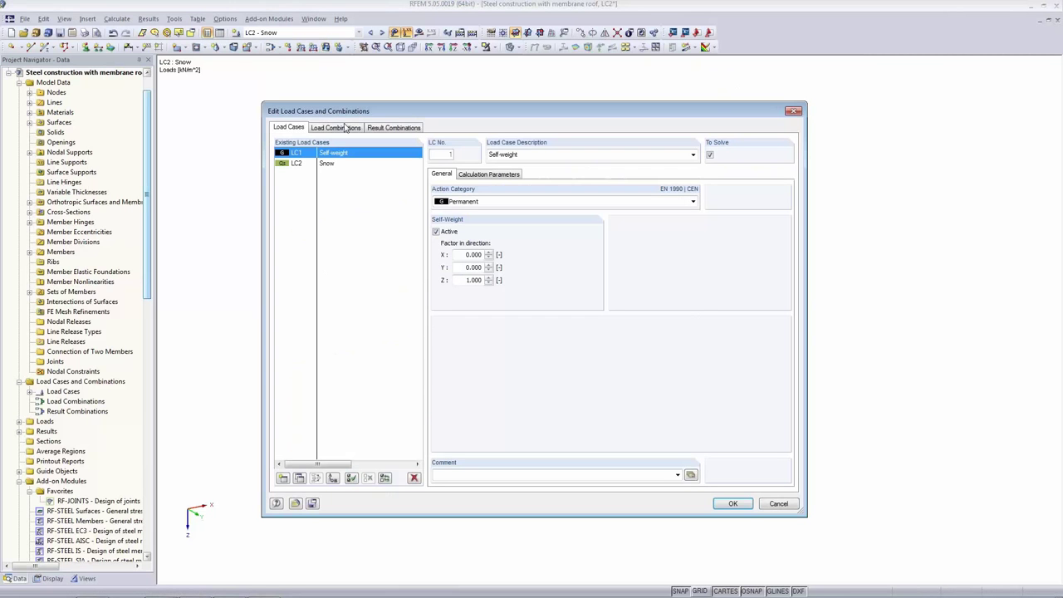
pyautogui.click(341, 129)
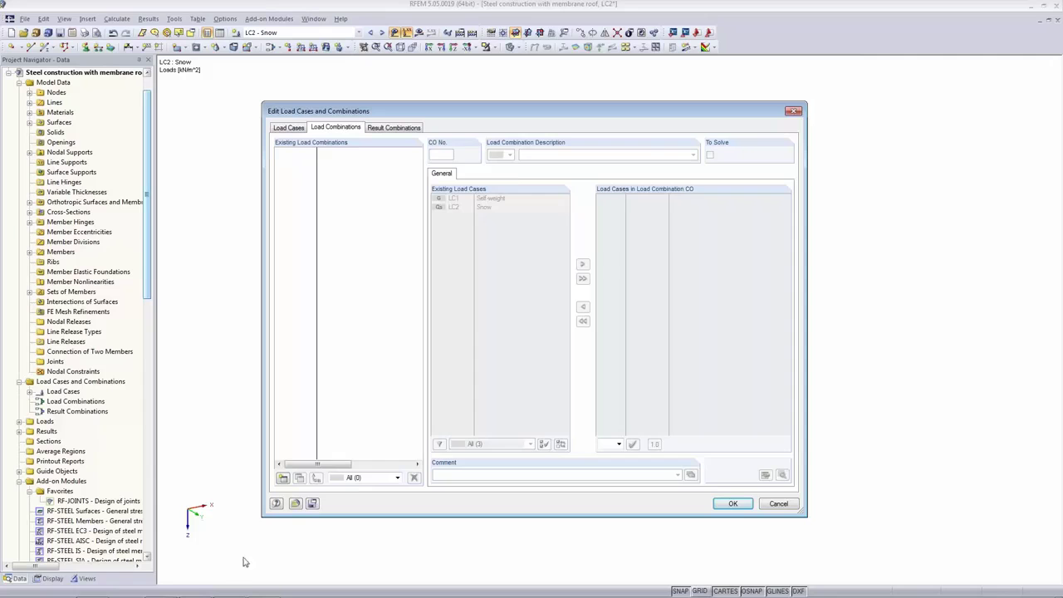
pyautogui.click(283, 479)
pyautogui.moveTo(472, 205); pyautogui.dragTo(465, 198)
pyautogui.click(583, 278)
pyautogui.click(611, 207)
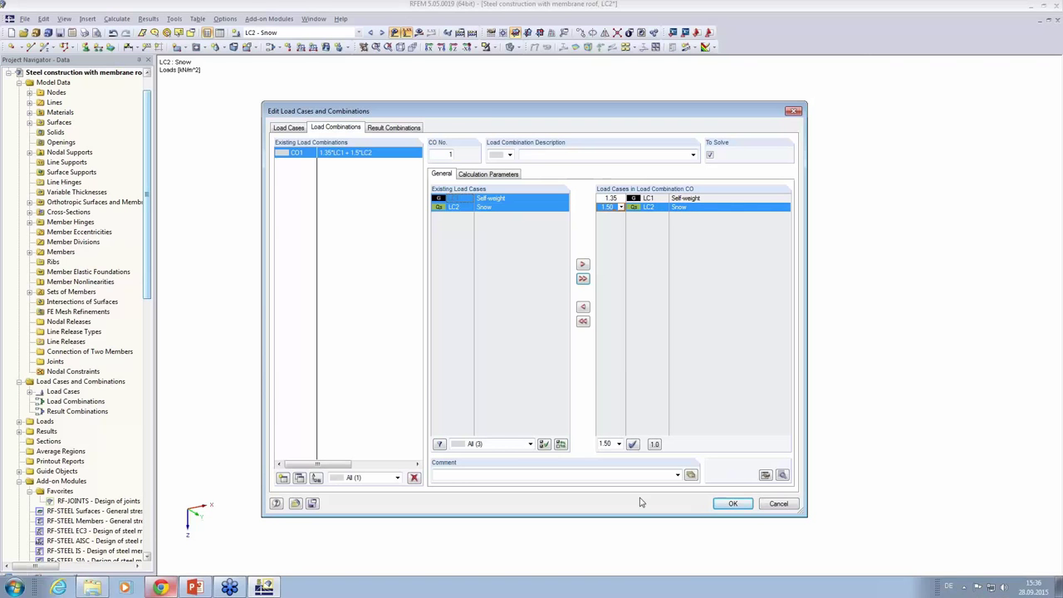
pyautogui.click(733, 504)
# - Check the model's general data, including the standard used to classify load cases and combinations
pyautogui.rightClick(119, 102)
pyautogui.click(150, 109)
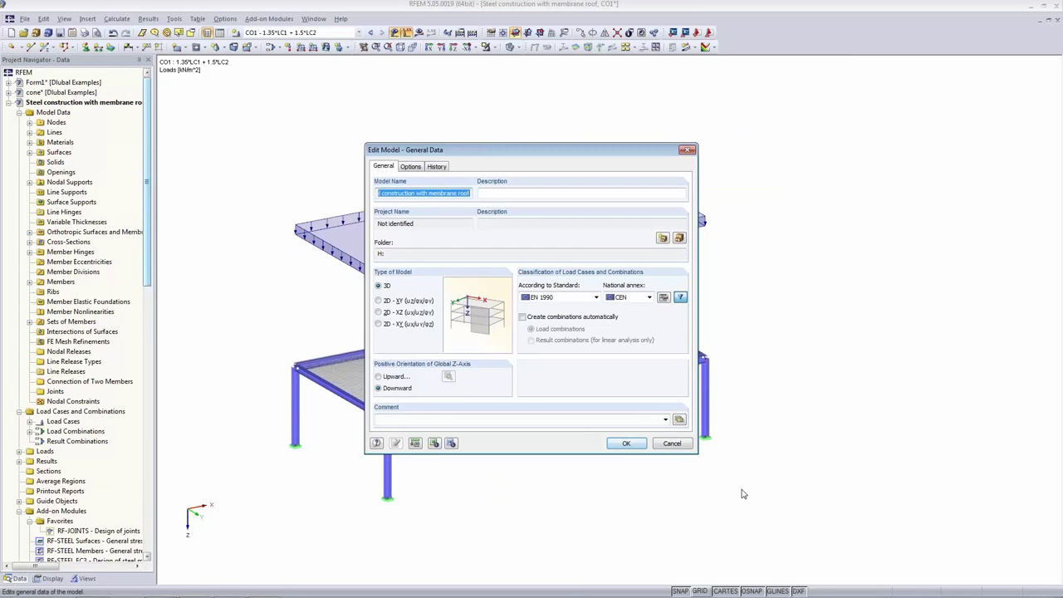
pyautogui.click(621, 444)
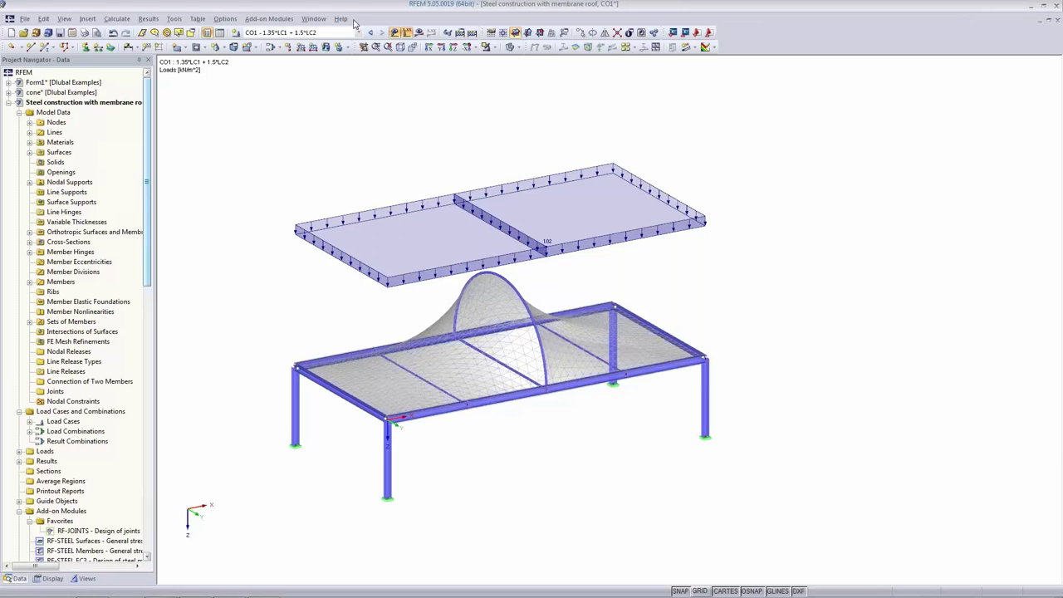
# - Calculate the results of load combination CO1
pyautogui.click(429, 31)
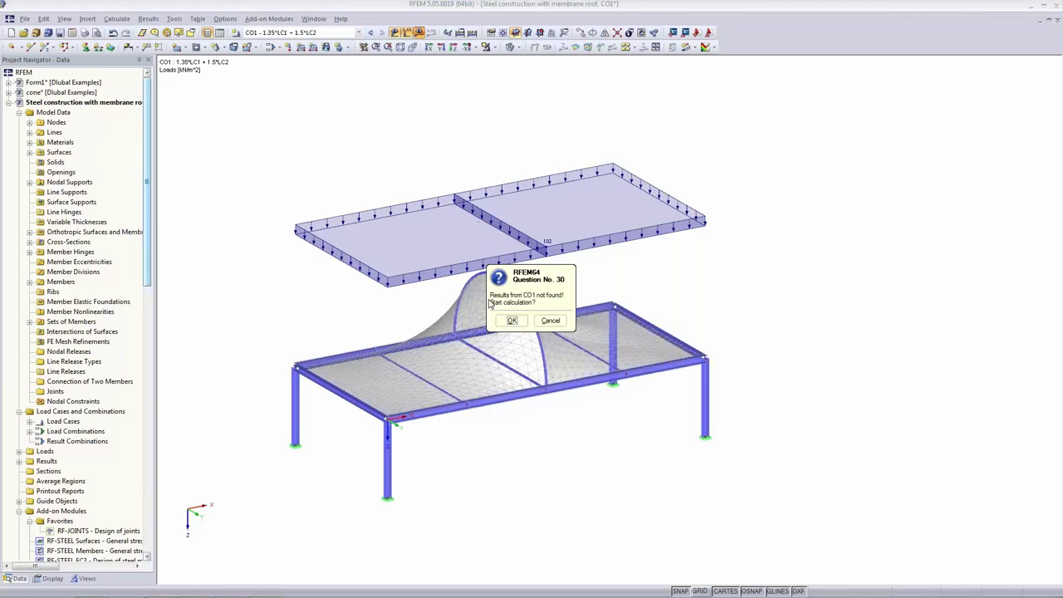
pyautogui.click(499, 318)
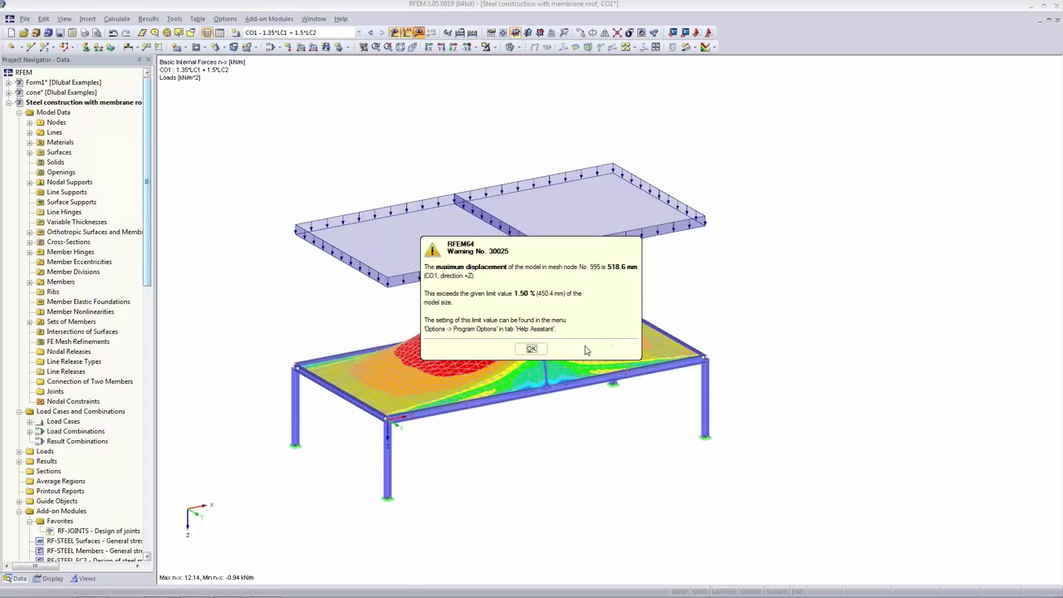
pyautogui.click(529, 349)
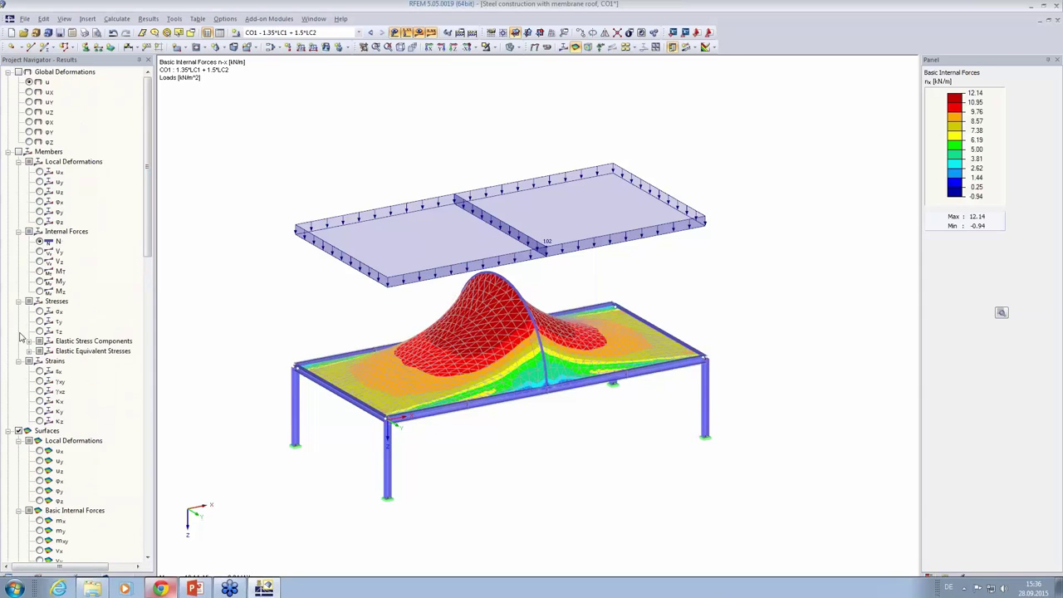
# - Display the surfaces' basic internal forces n-y for load combination CO1
pyautogui.scroll(-2, 17, 167)
pyautogui.scroll(2, 47, 331)
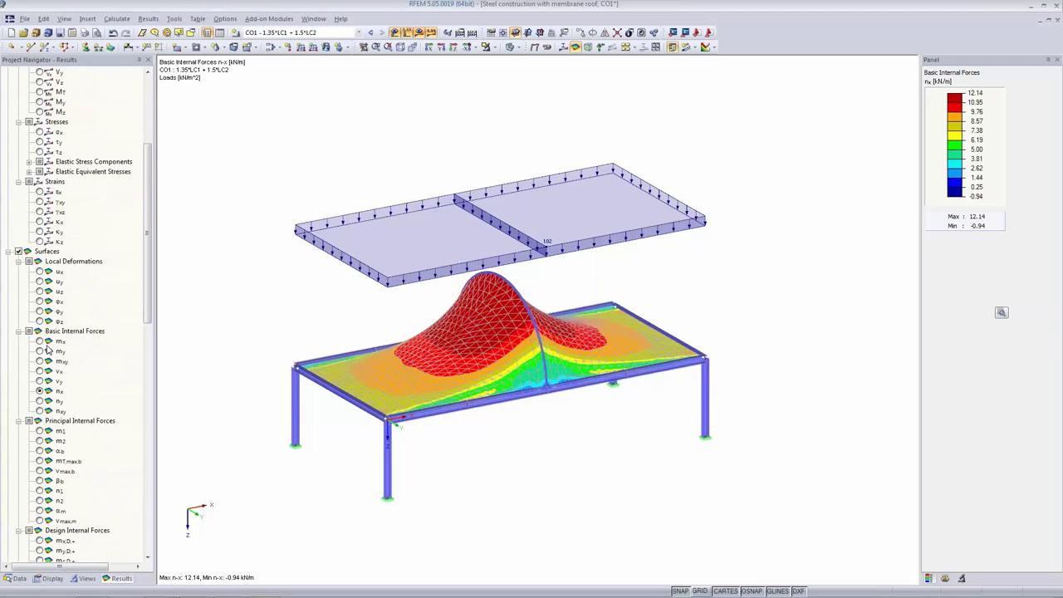
pyautogui.scroll(-8, 48, 325)
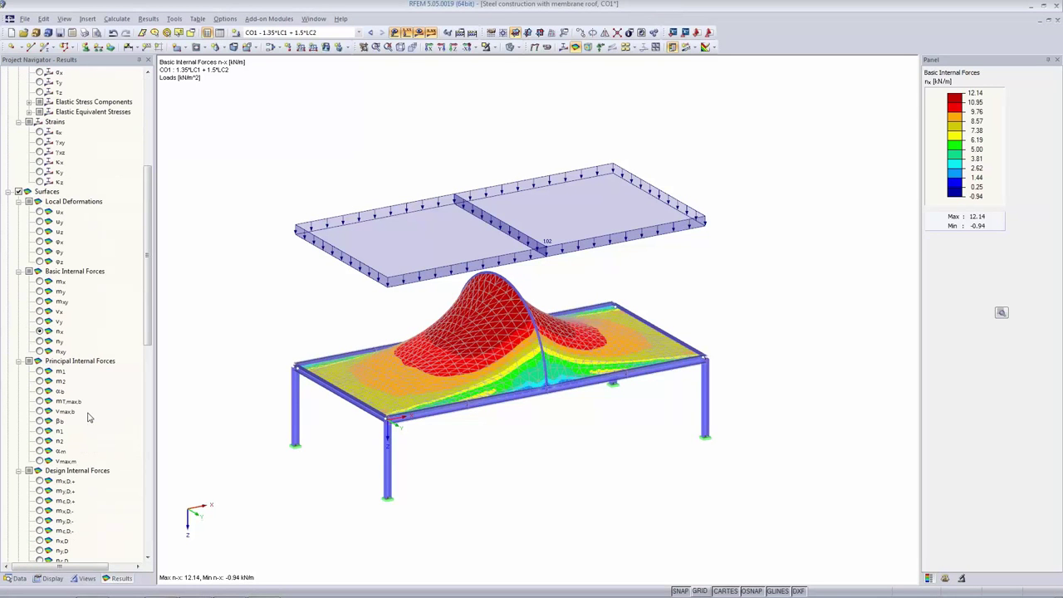
pyautogui.scroll(-4, 82, 440)
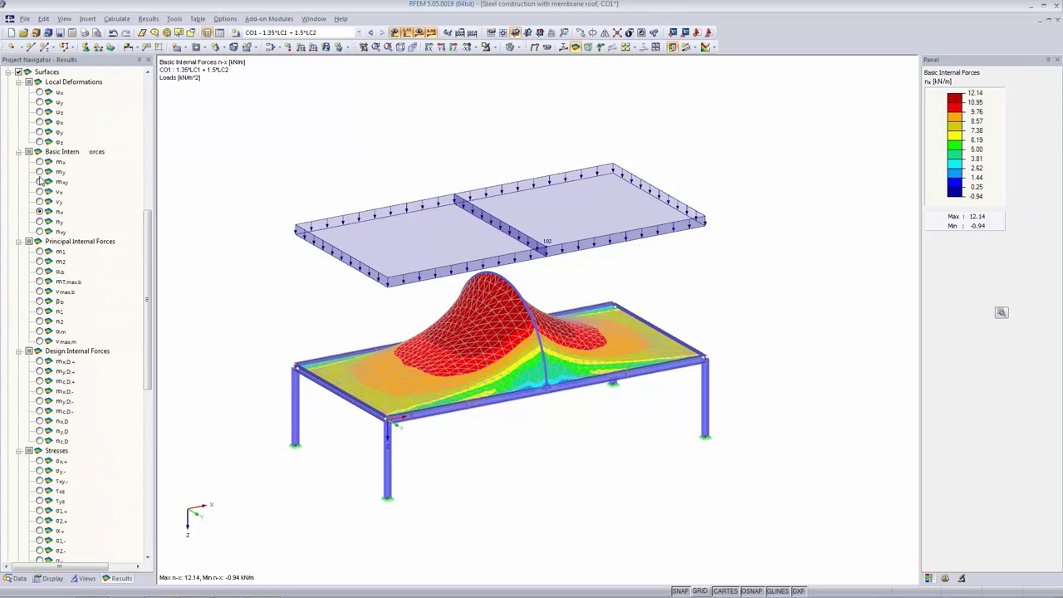
pyautogui.click(39, 222)
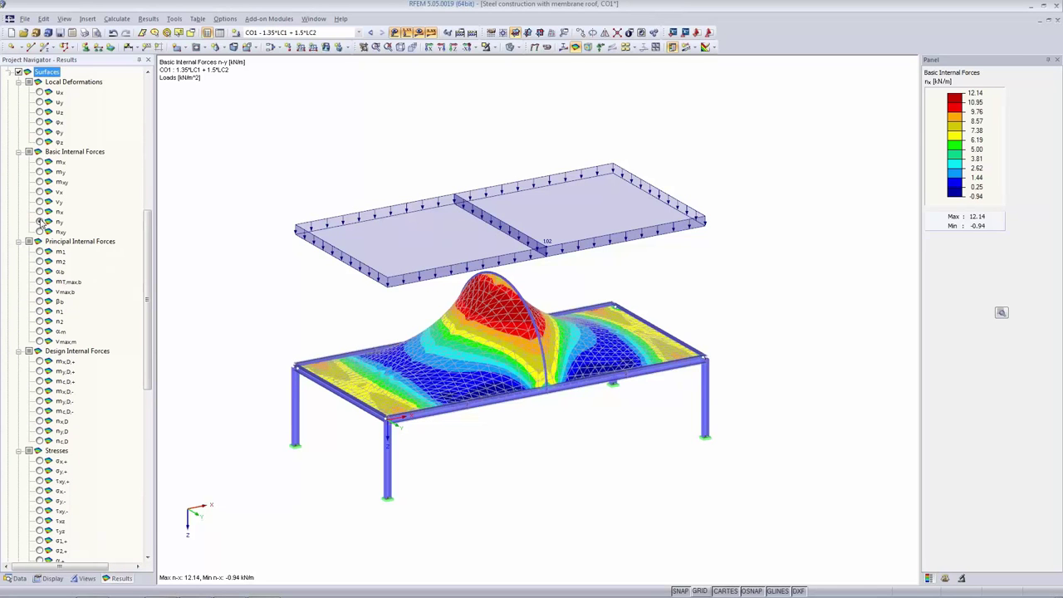
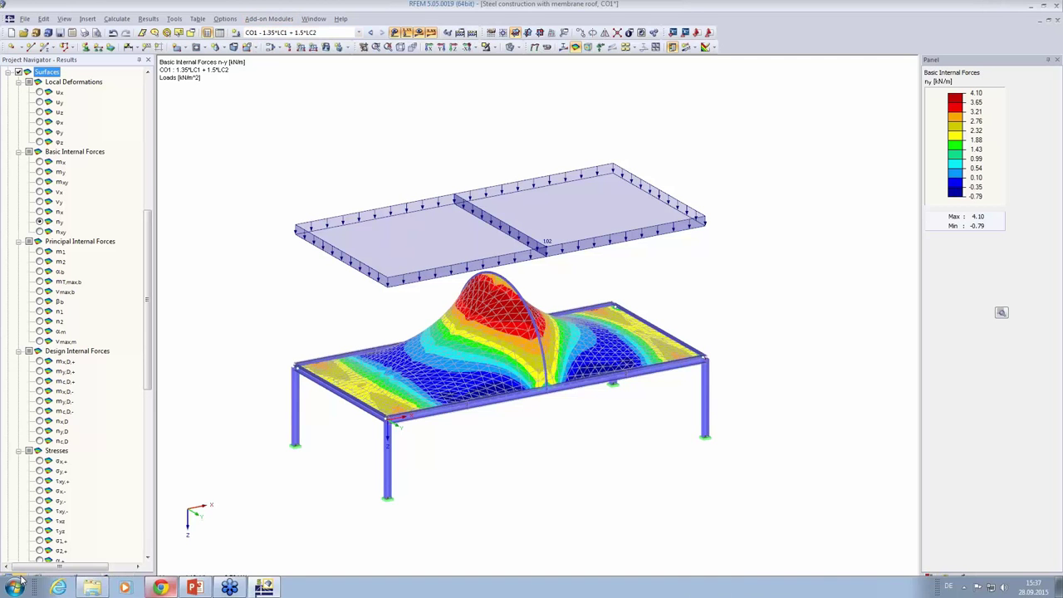
# - Browse the add-on modules available for designing the model, starting from RF-STEEL Surfaces
pyautogui.click(17, 578)
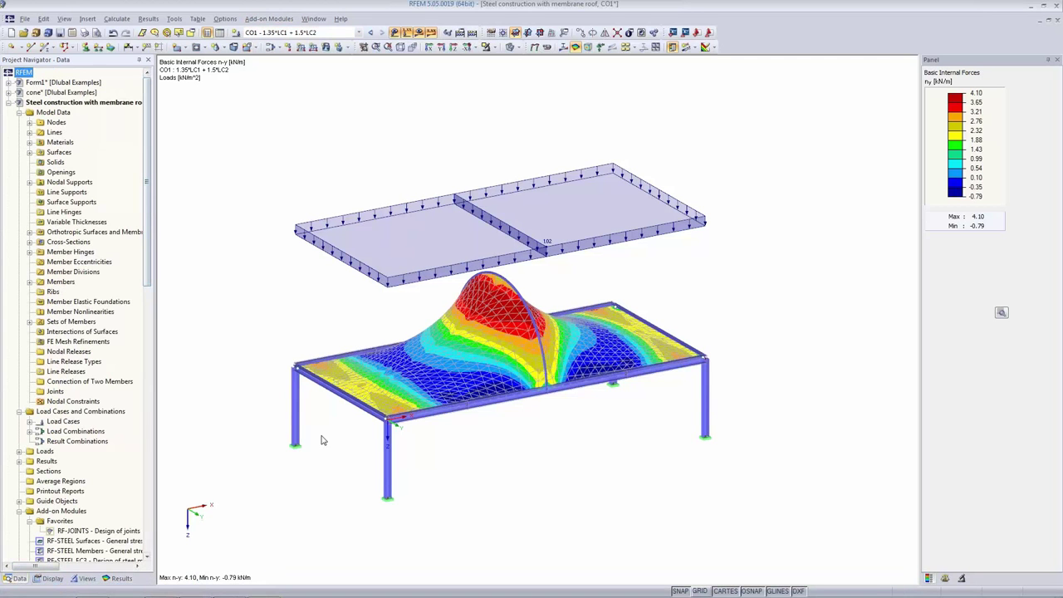
pyautogui.moveTo(141, 128); pyautogui.dragTo(141, 242)
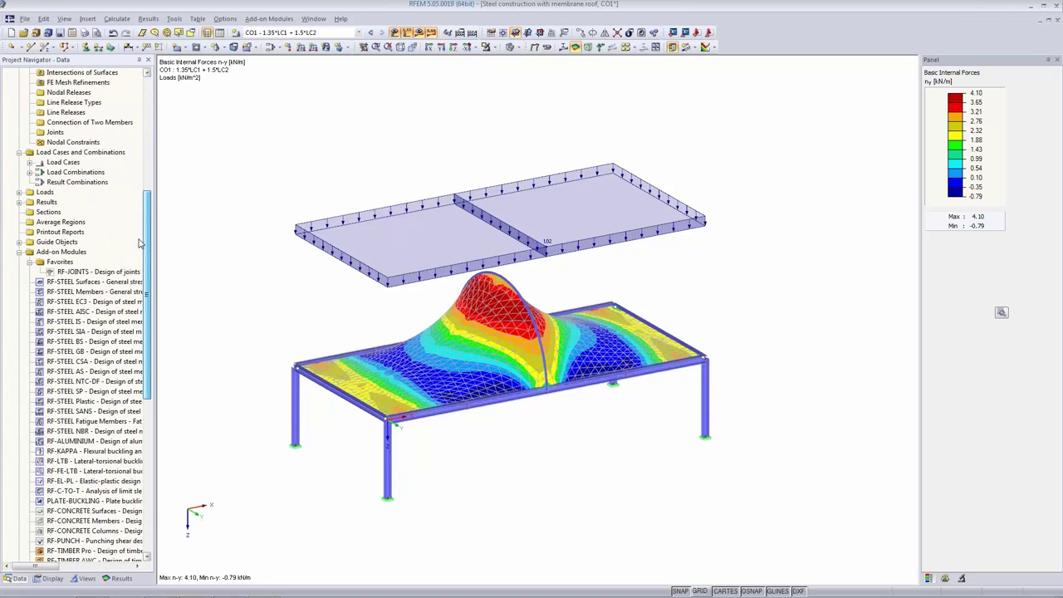
pyautogui.click(64, 283)
pyautogui.scroll(-5, 63, 449)
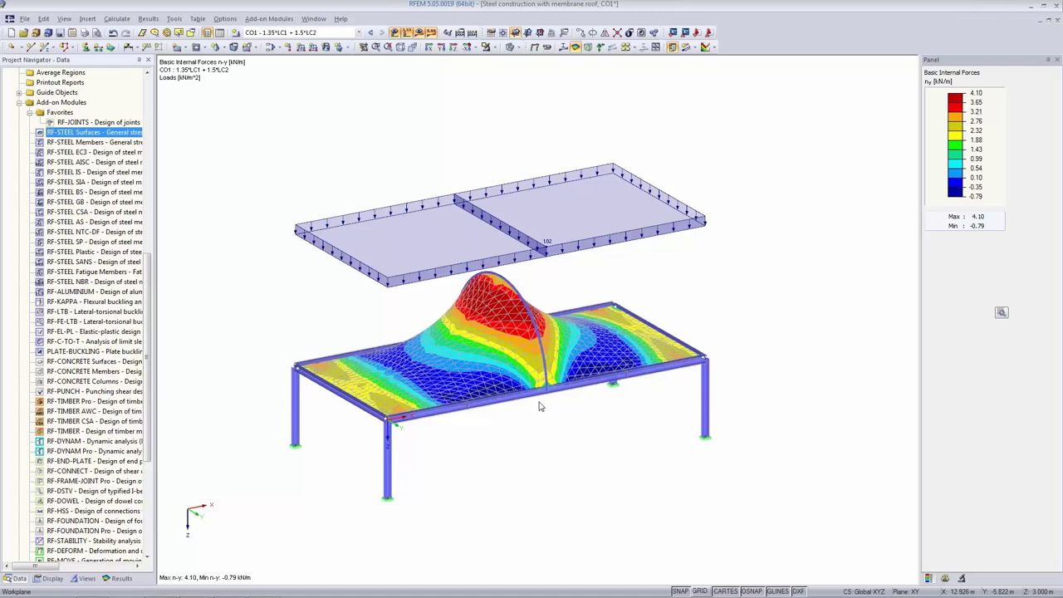
# - Hide the loads and print the n-y graphic into a new printout report using the "Input data and reduced results" template, closing the report after viewing
pyautogui.scroll(2, 511, 442)
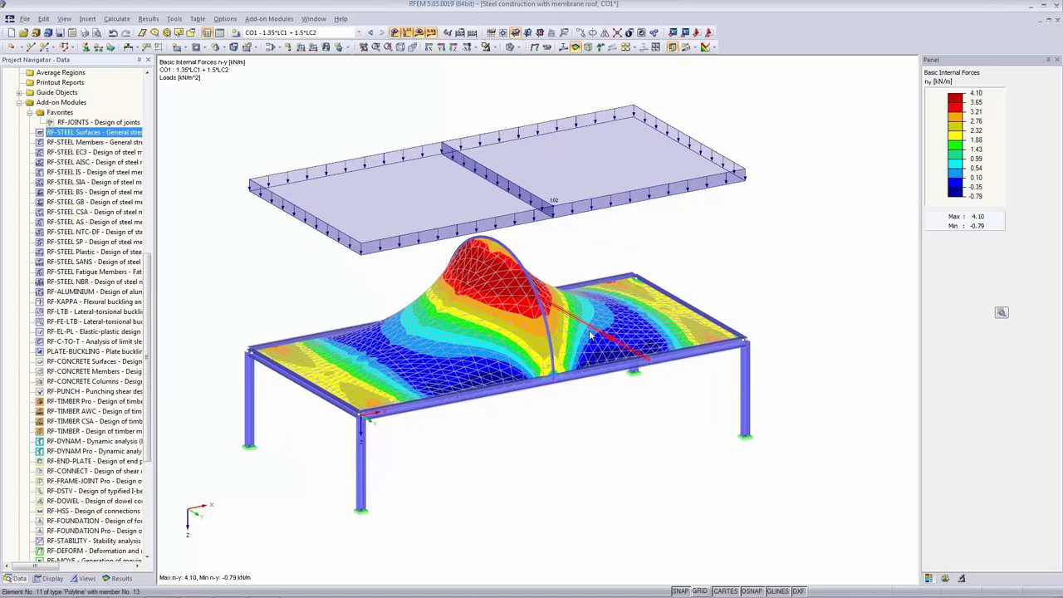
pyautogui.click(394, 32)
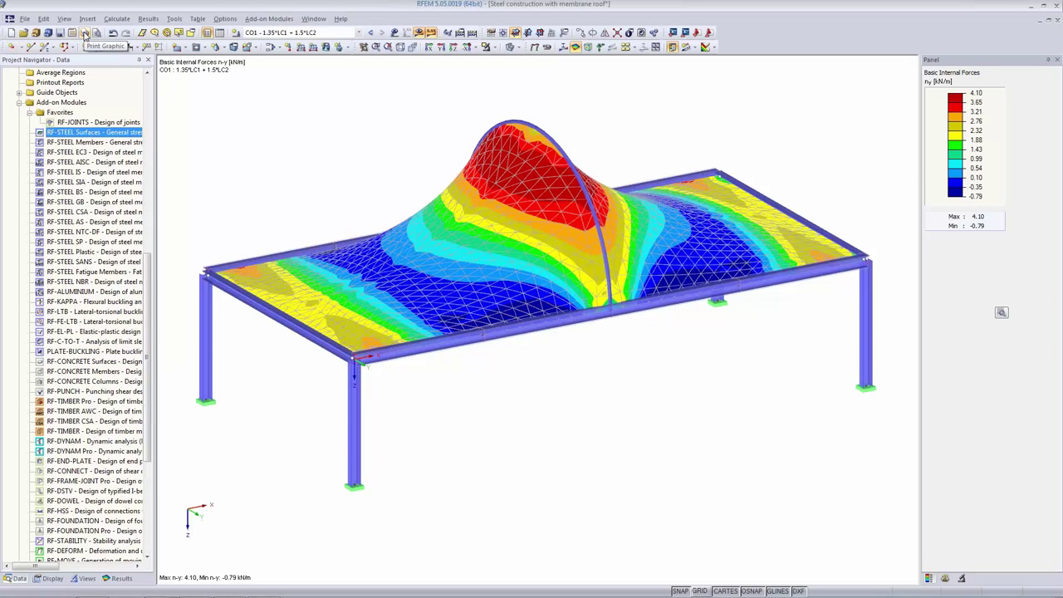
pyautogui.click(85, 33)
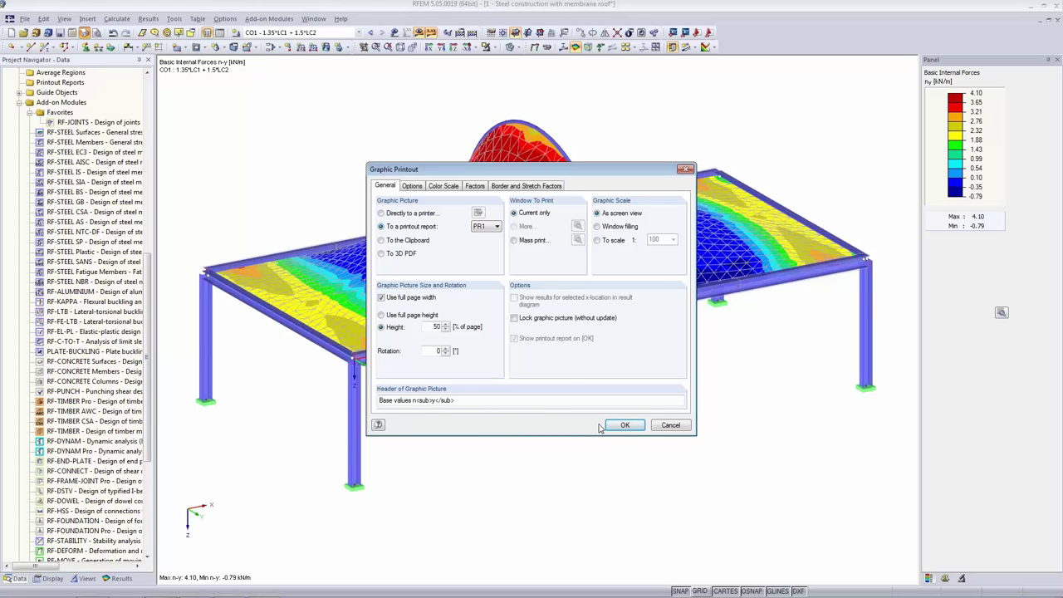
pyautogui.click(624, 425)
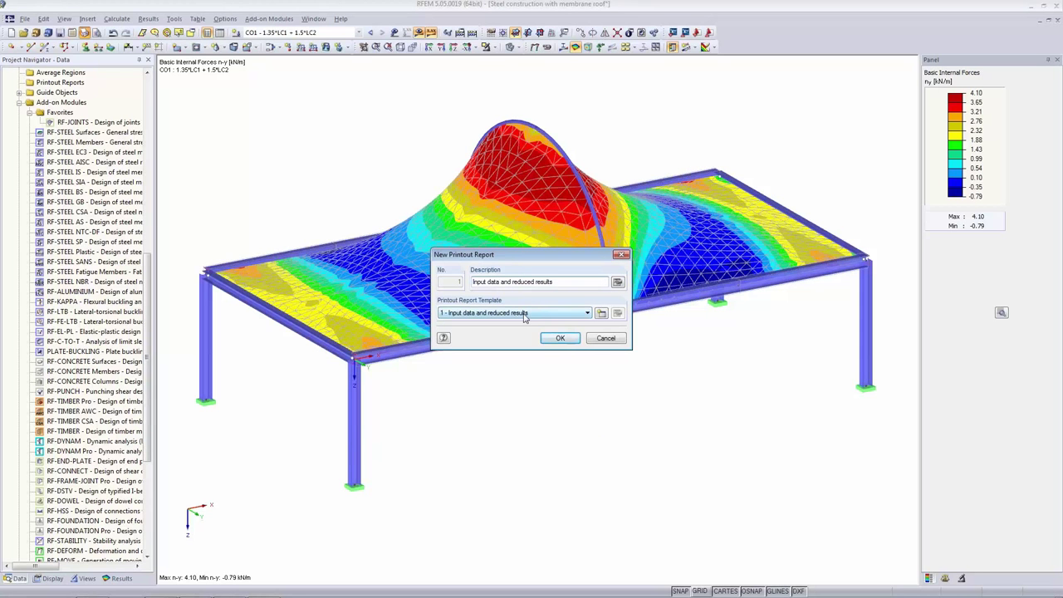
pyautogui.click(555, 339)
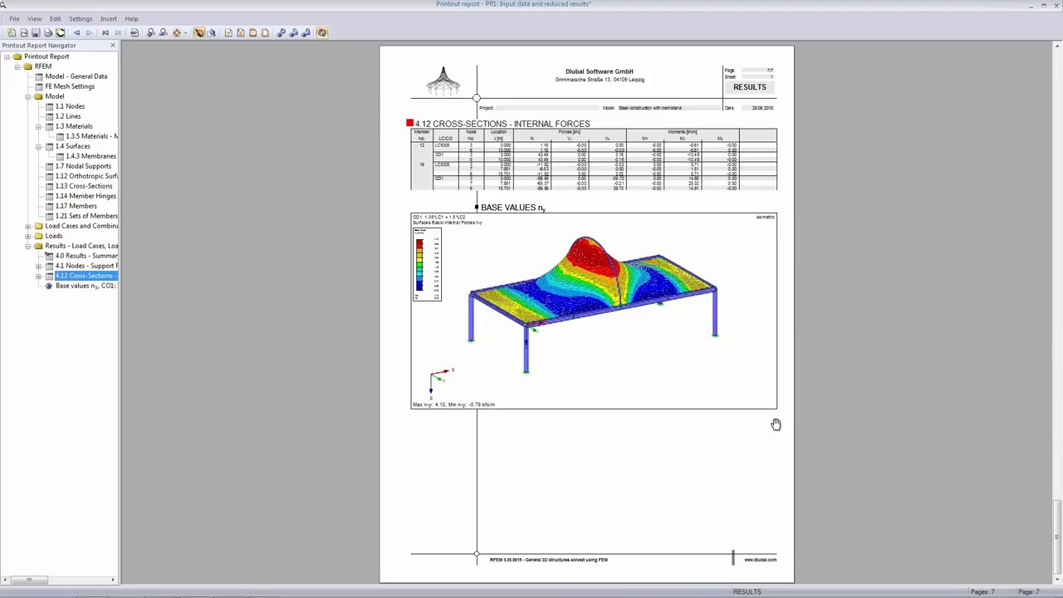
pyautogui.click(1056, 8)
pyautogui.click(523, 318)
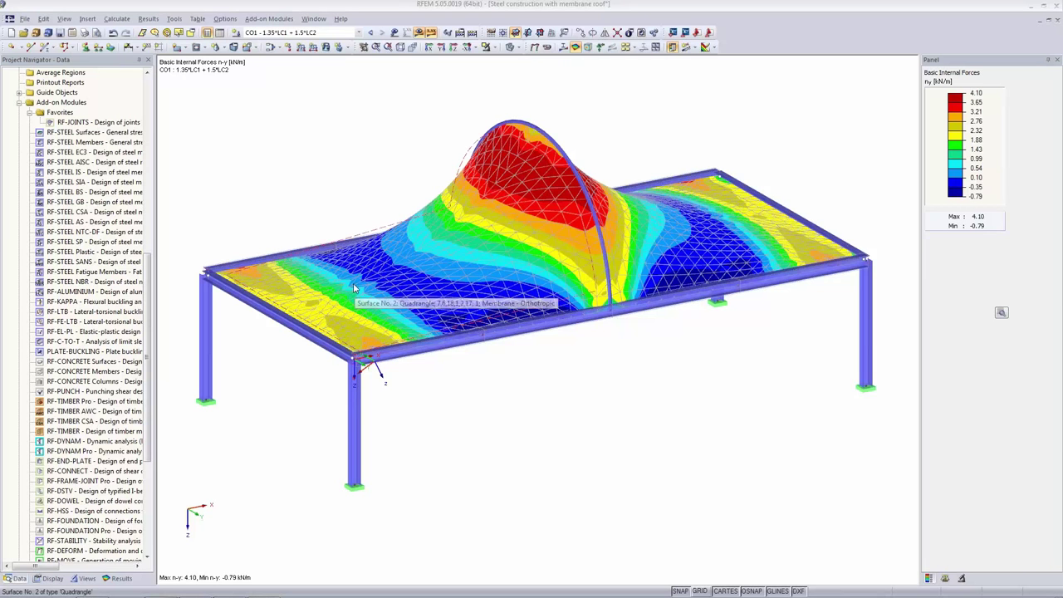
# - Set up a DXF export in the "ASCII Format - Model" format that includes the FE mesh
pyautogui.click(24, 19)
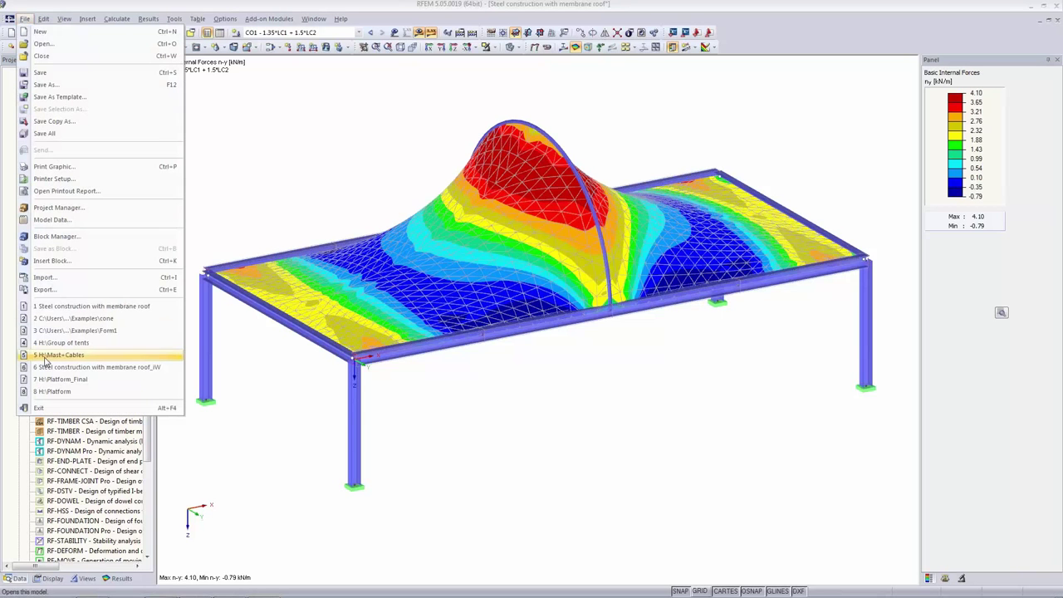
pyautogui.click(71, 290)
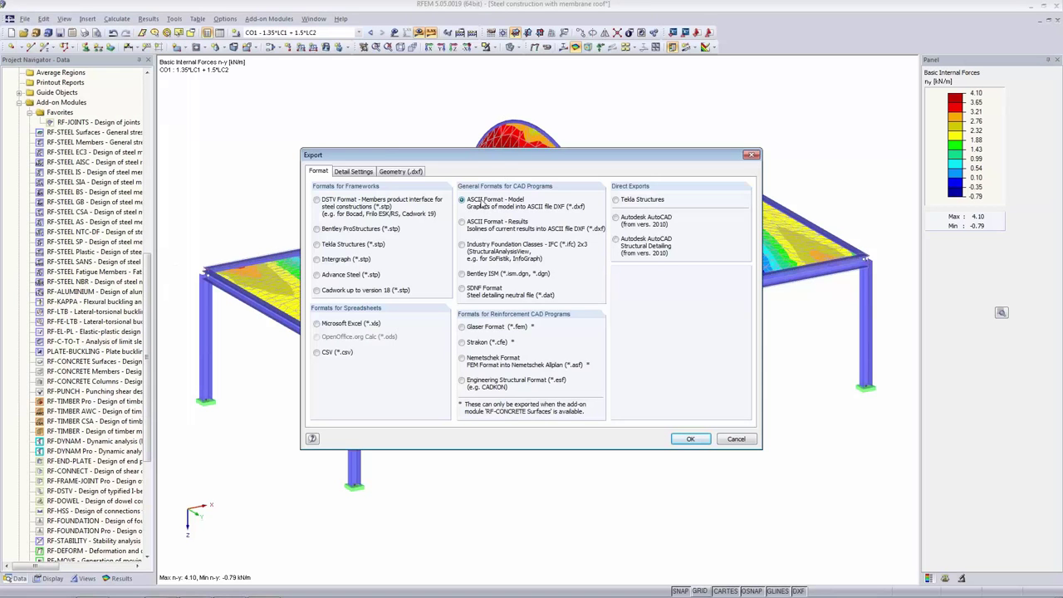
pyautogui.click(462, 220)
pyautogui.click(465, 203)
pyautogui.click(352, 172)
pyautogui.click(394, 172)
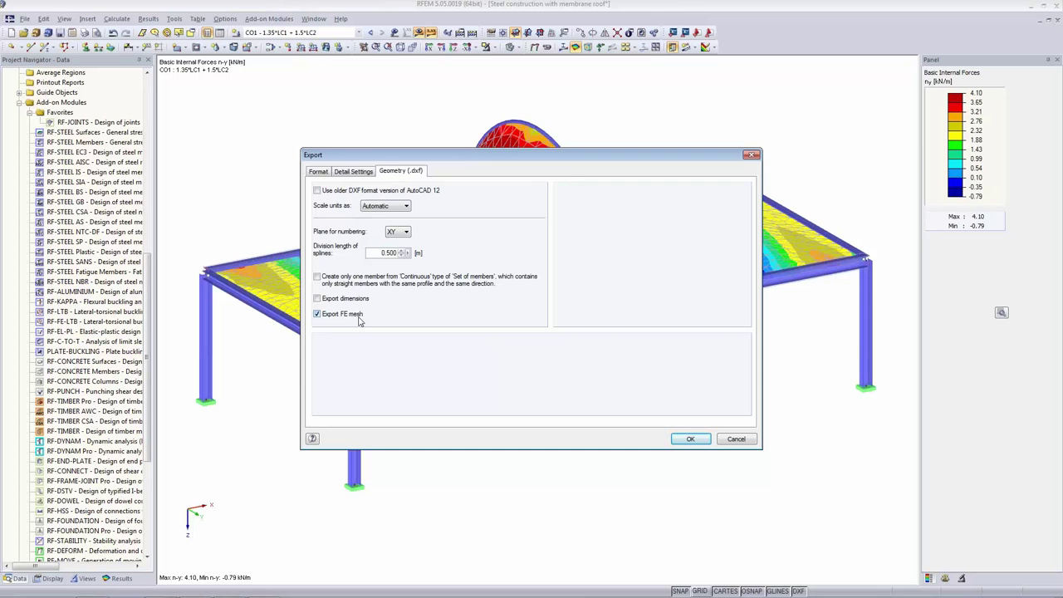
# - Save the exported DXF file as "Steel construction Mesh"
pyautogui.click(696, 441)
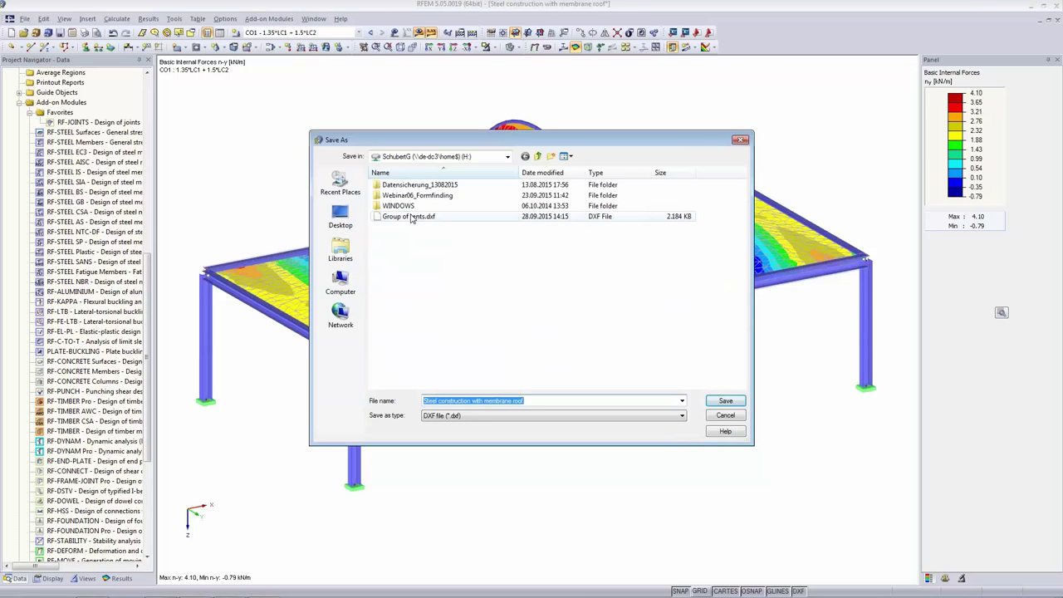
pyautogui.moveTo(538, 401); pyautogui.dragTo(471, 398)
pyautogui.write('Mes')
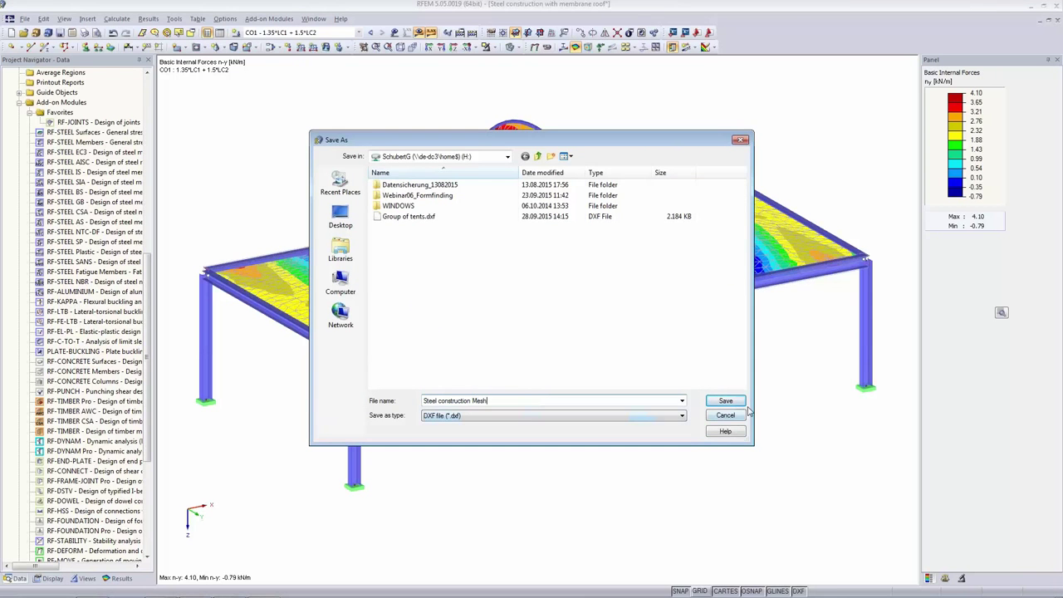
pyautogui.click(724, 401)
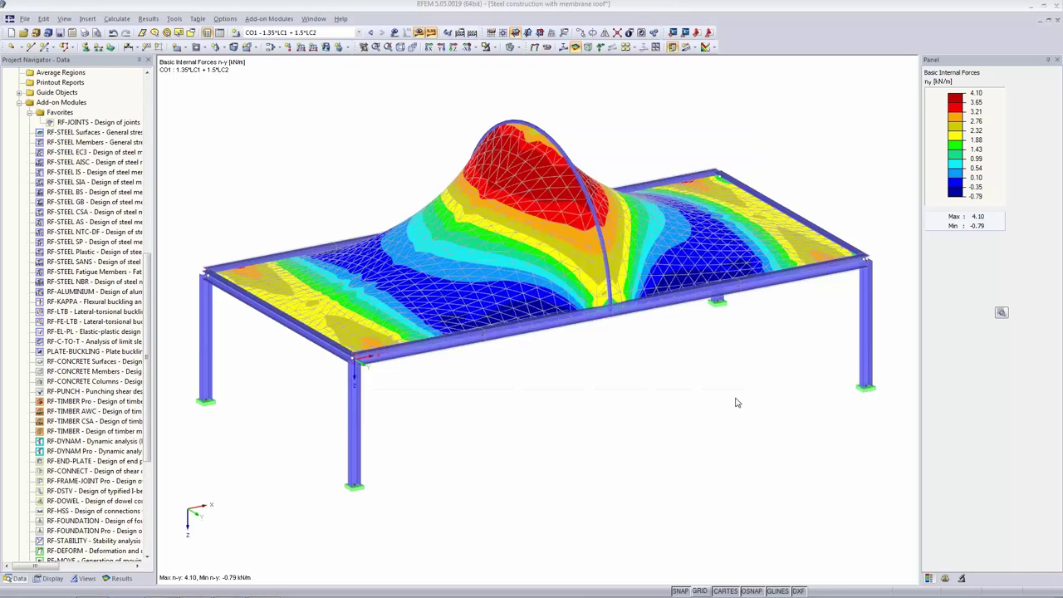
pyautogui.click(532, 318)
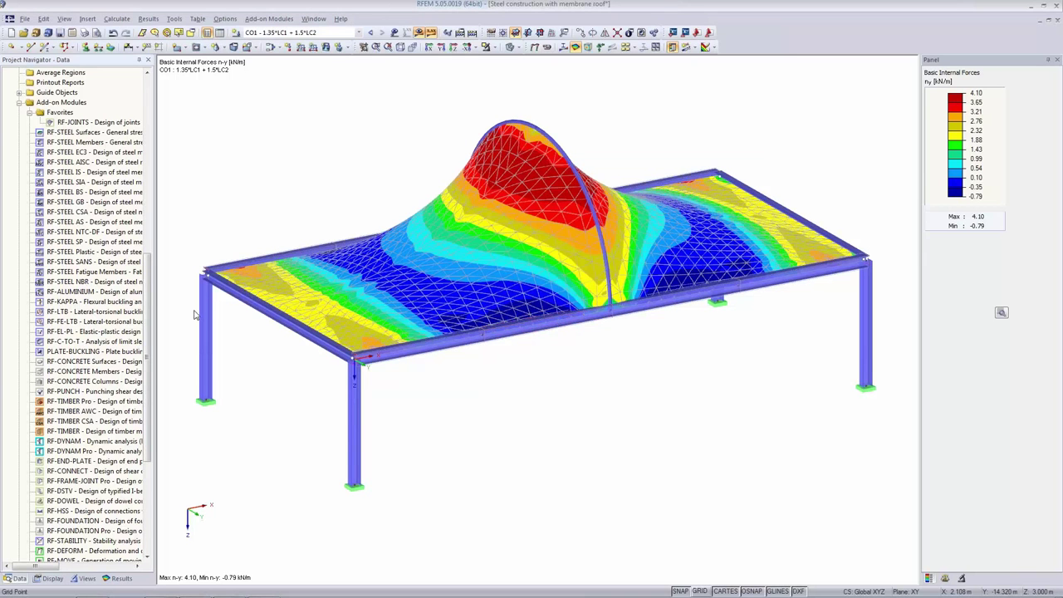
# - Prepare an import in the "DXF Format - Model" format, reviewing the detail and DXF-specific settings
pyautogui.click(27, 19)
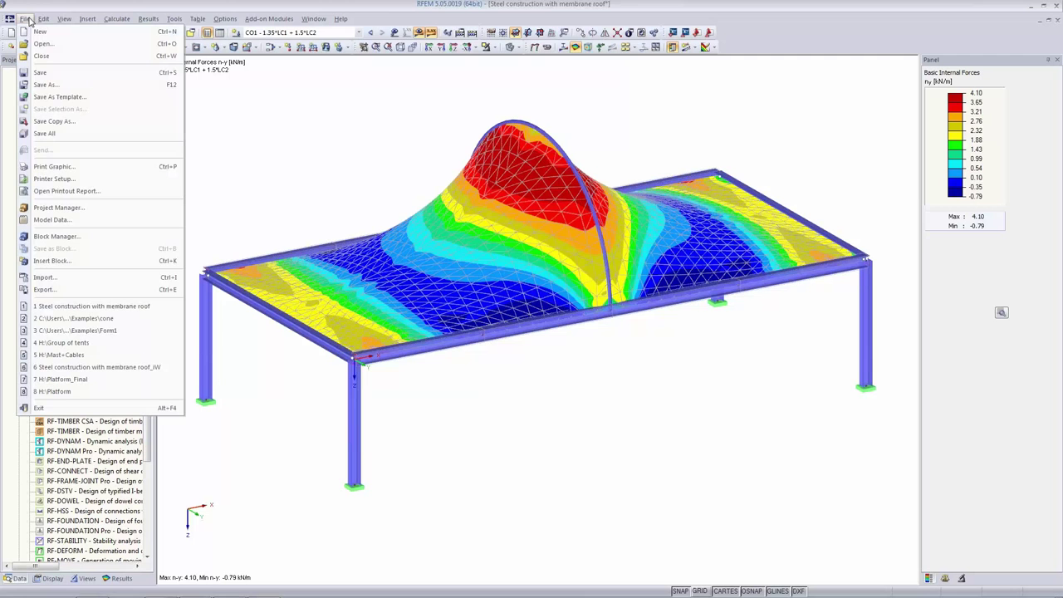
pyautogui.click(42, 278)
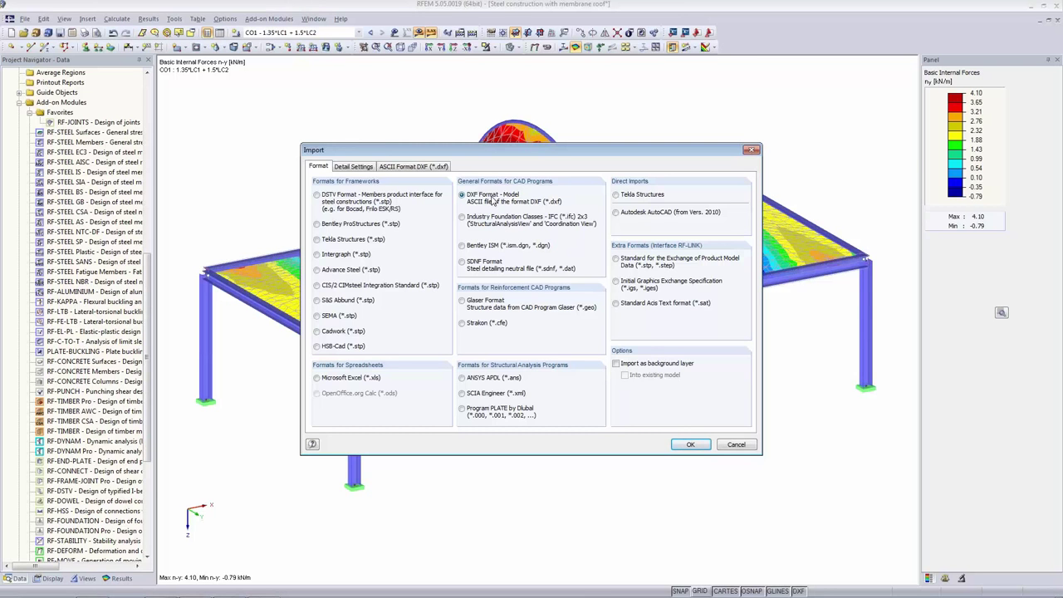
pyautogui.click(392, 171)
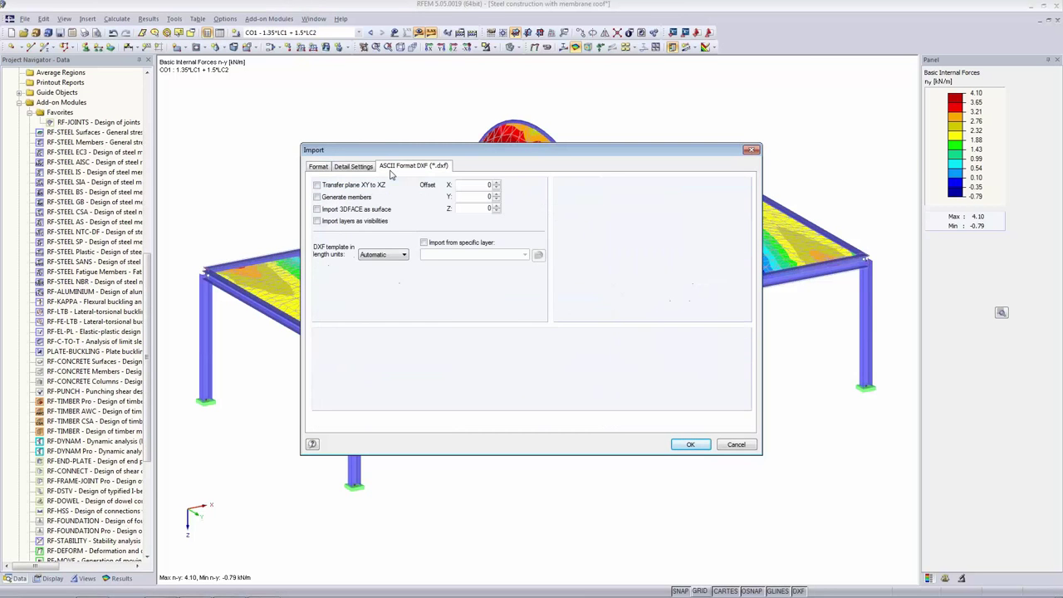
pyautogui.click(354, 166)
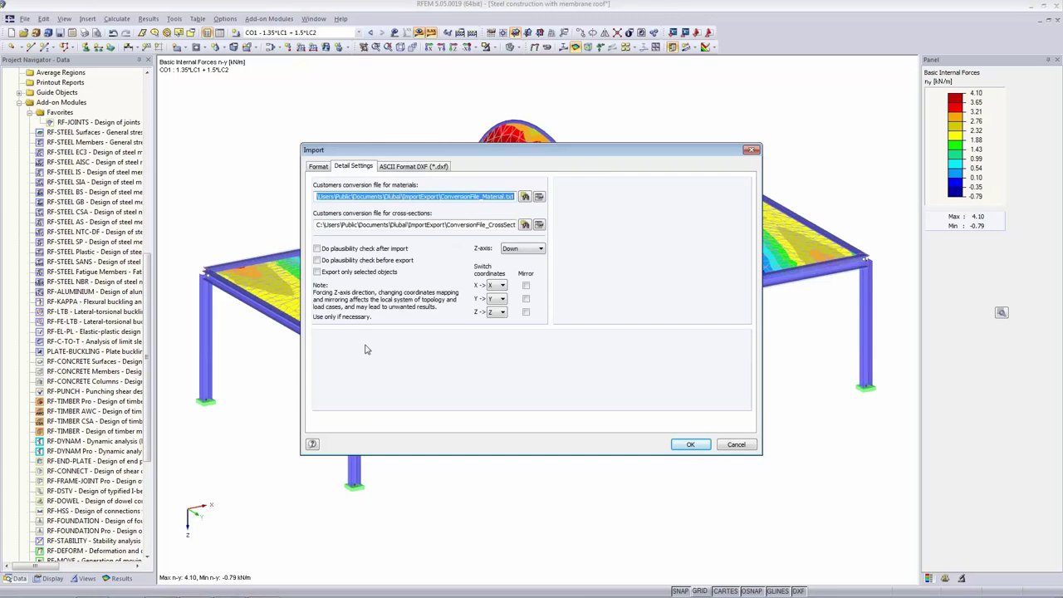
pyautogui.click(425, 167)
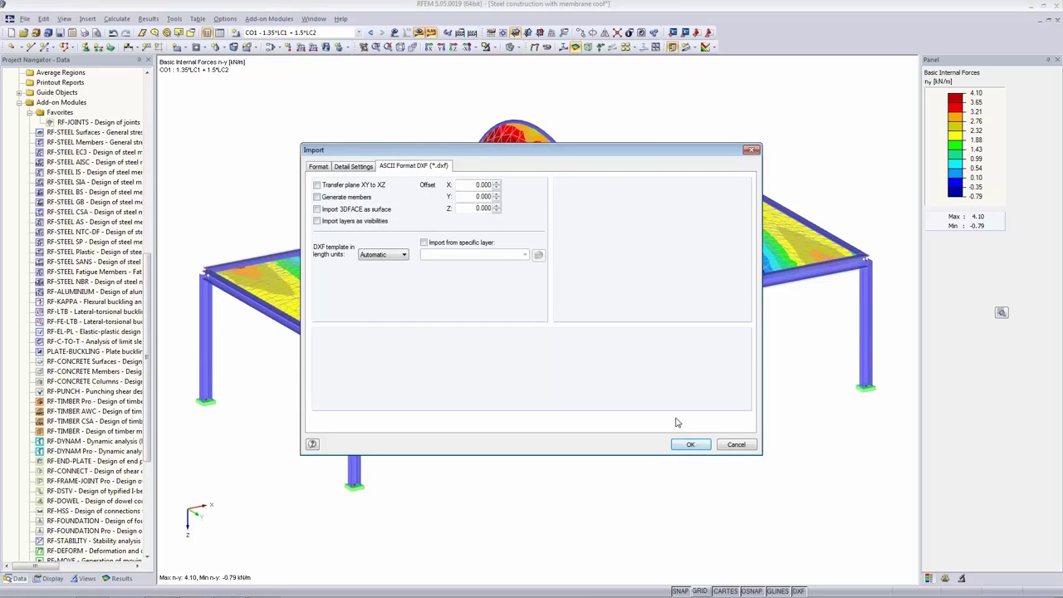
# - Import Steel construction Mesh.dxf into a new model named "Steel construction Mesh" and inspect the imported mesh lines
pyautogui.click(686, 444)
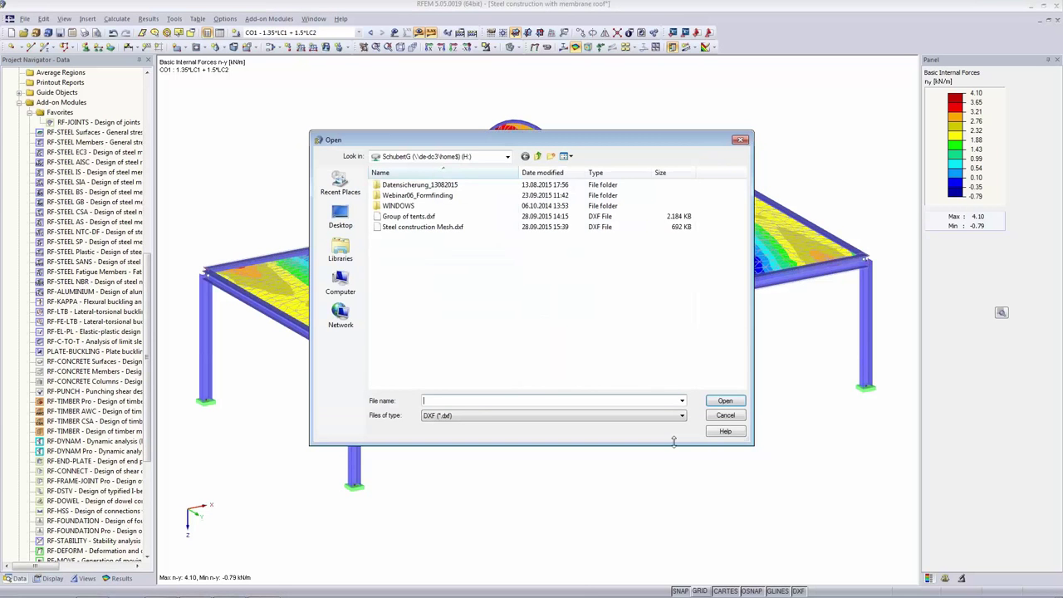
pyautogui.click(411, 227)
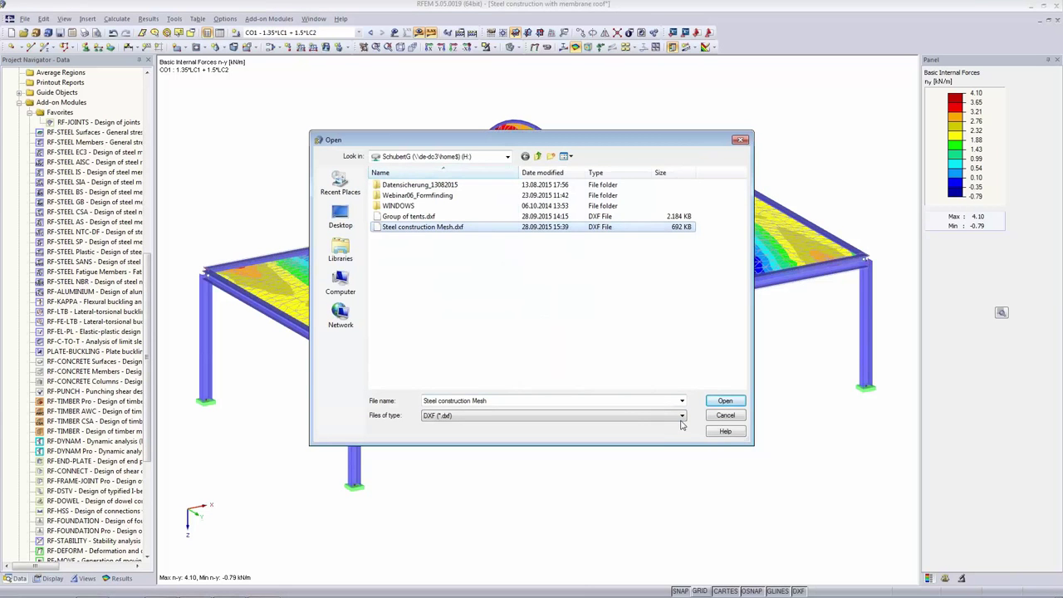
pyautogui.click(719, 403)
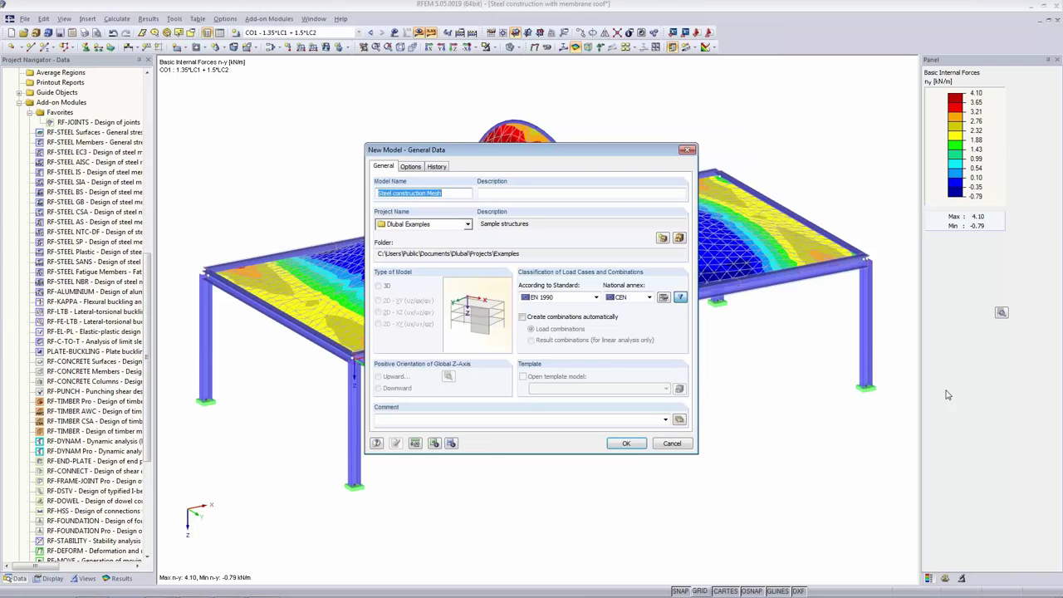
pyautogui.click(450, 192)
pyautogui.click(626, 445)
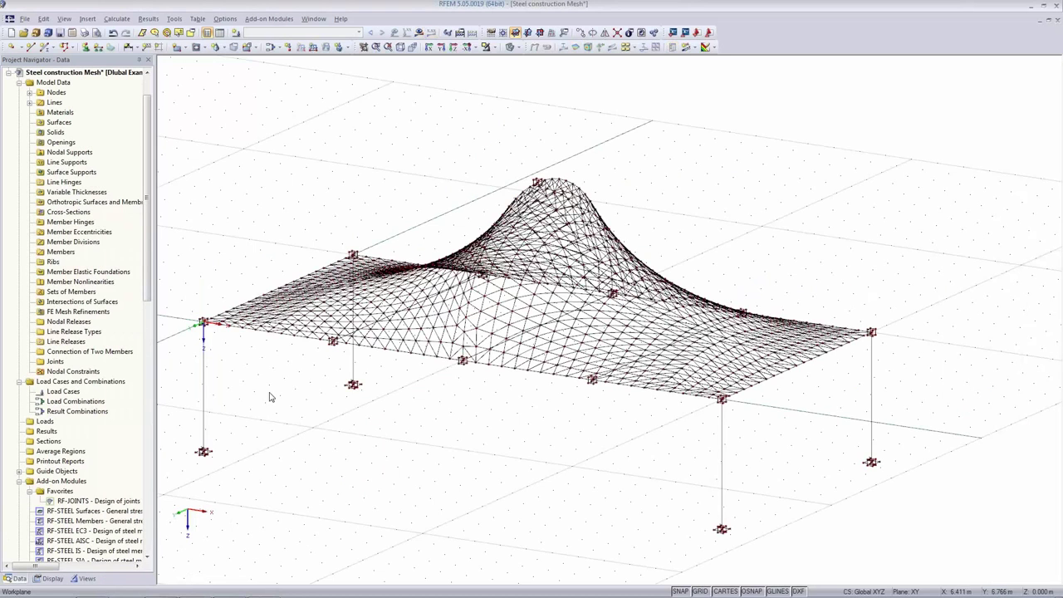
pyautogui.moveTo(315, 517); pyautogui.dragTo(363, 474, button='middle')
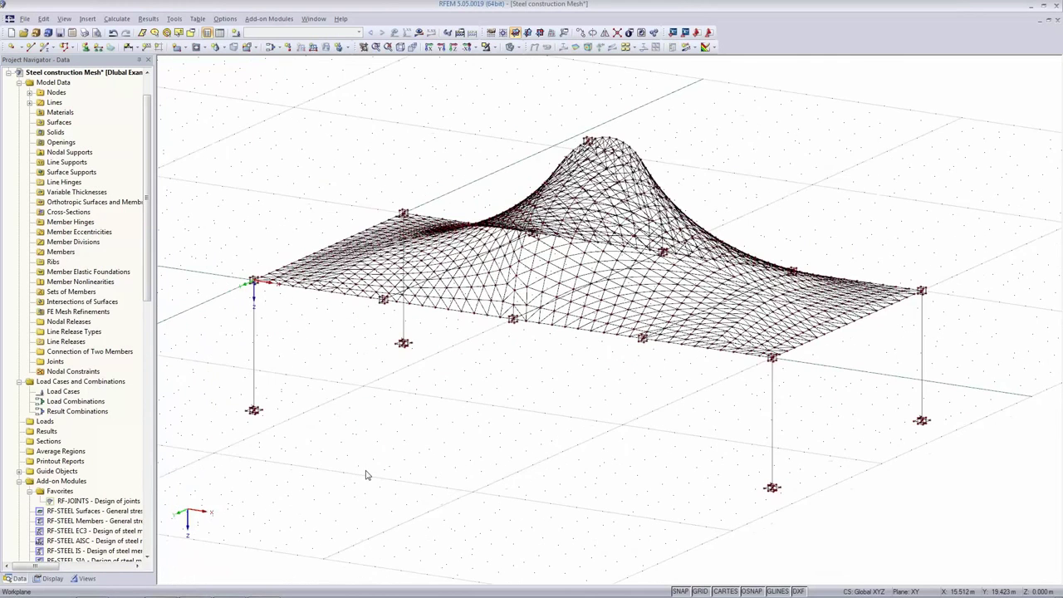
pyautogui.scroll(1, 553, 283)
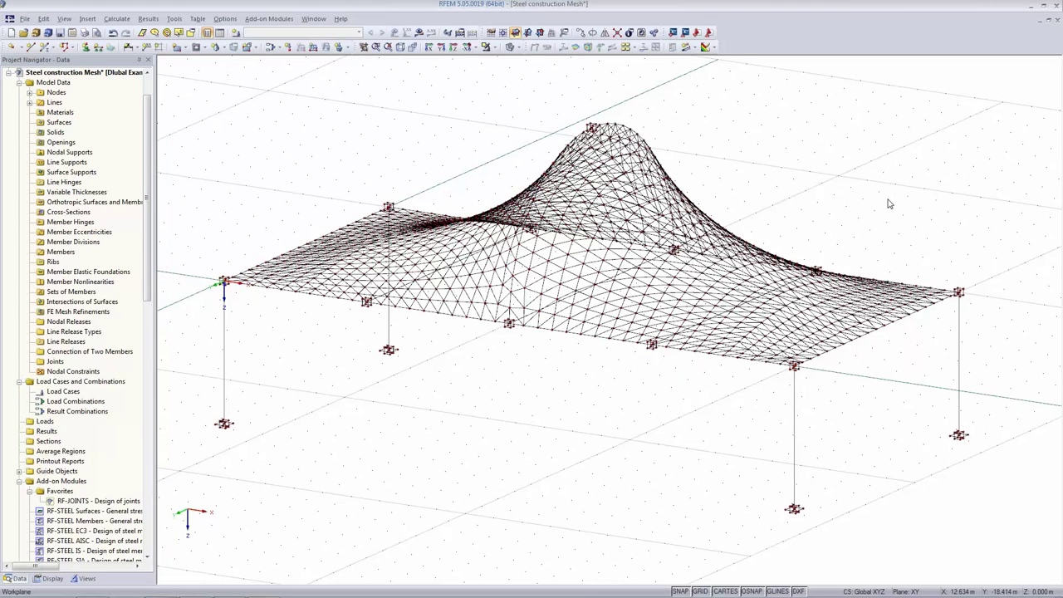
# - Open the "Group of tents" model and frame all four tents in the view
pyautogui.click(24, 34)
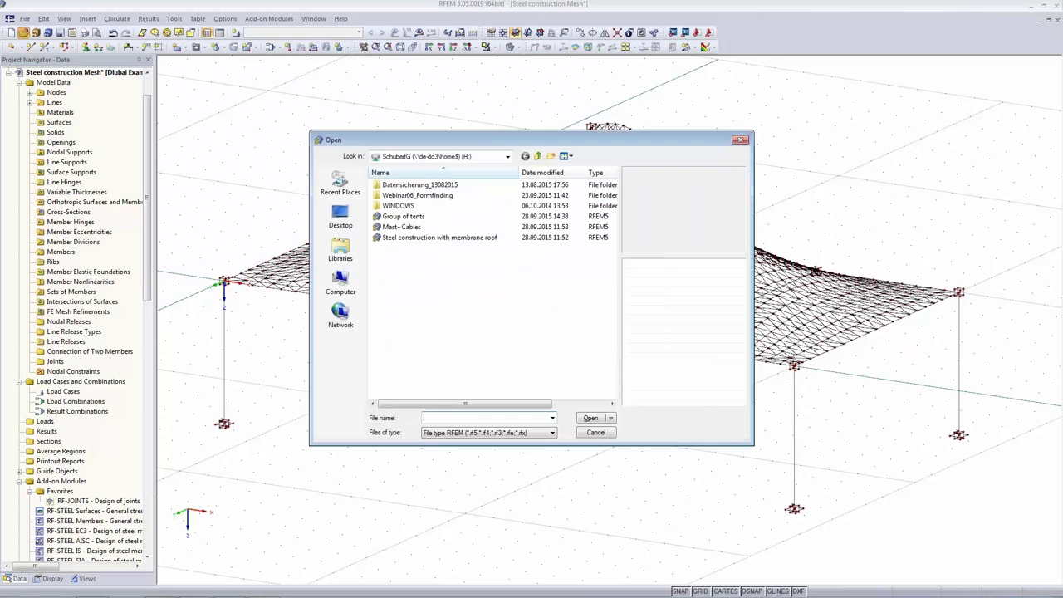
pyautogui.click(407, 218)
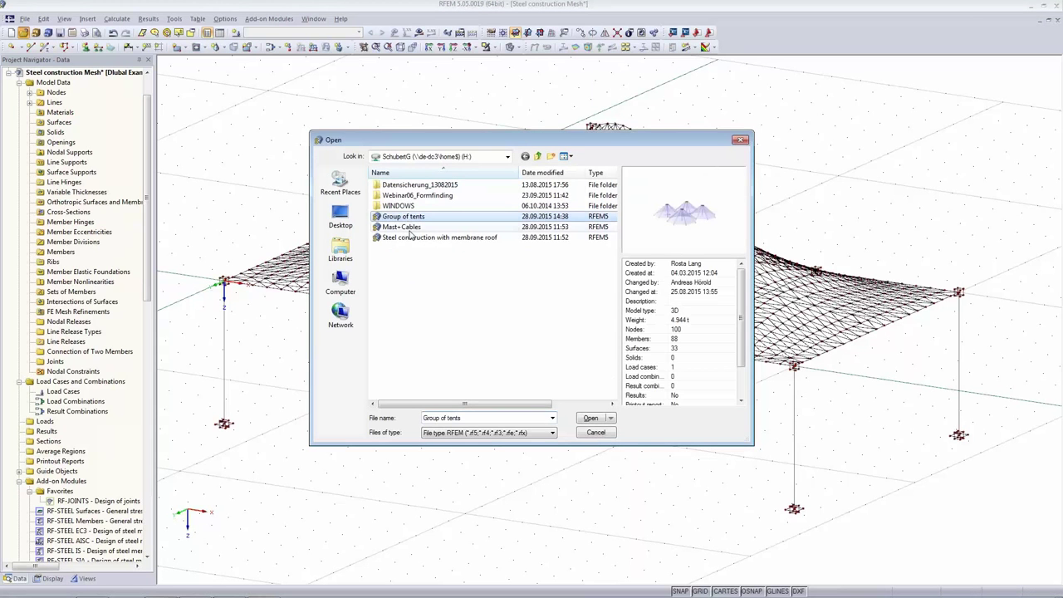
pyautogui.click(591, 418)
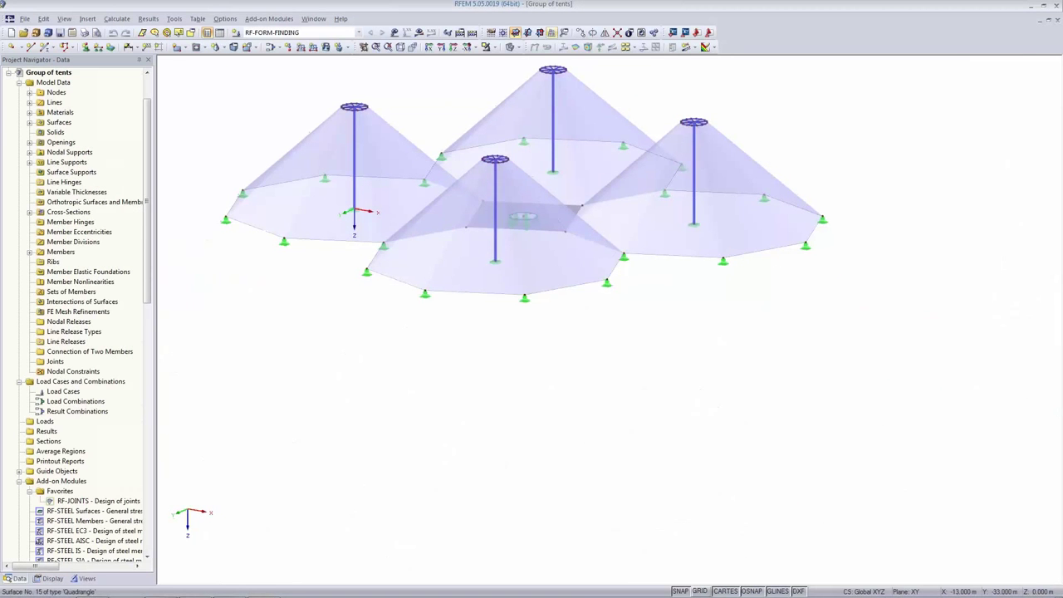
pyautogui.keyDown('ctrl'); pyautogui.moveTo(444, 92); pyautogui.dragTo(503, 274, button='middle'); pyautogui.keyUp('ctrl')
pyautogui.scroll(5, 504, 273)
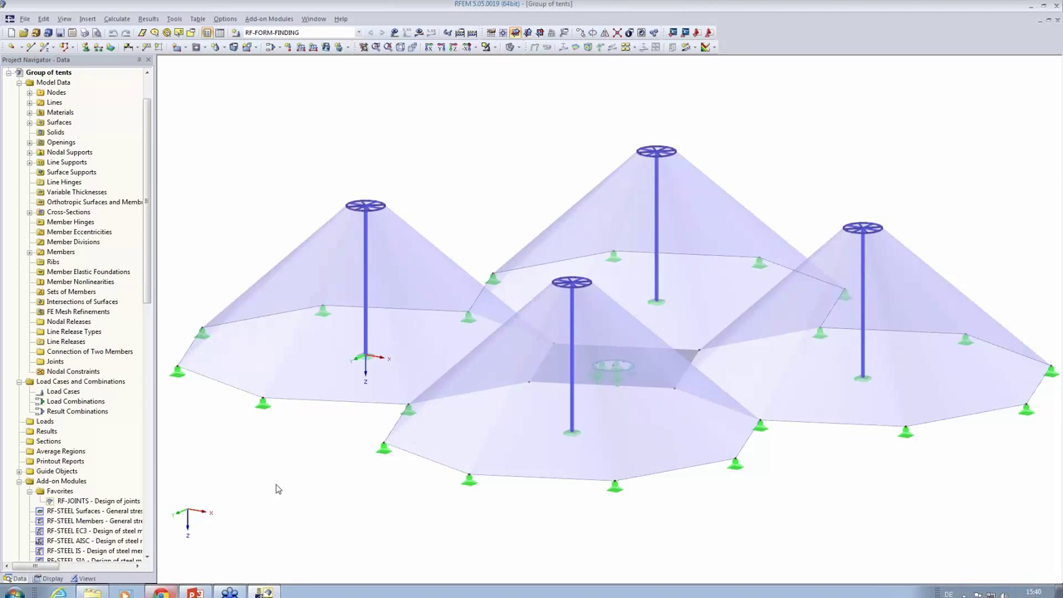
pyautogui.moveTo(280, 489); pyautogui.dragTo(266, 430, button='middle')
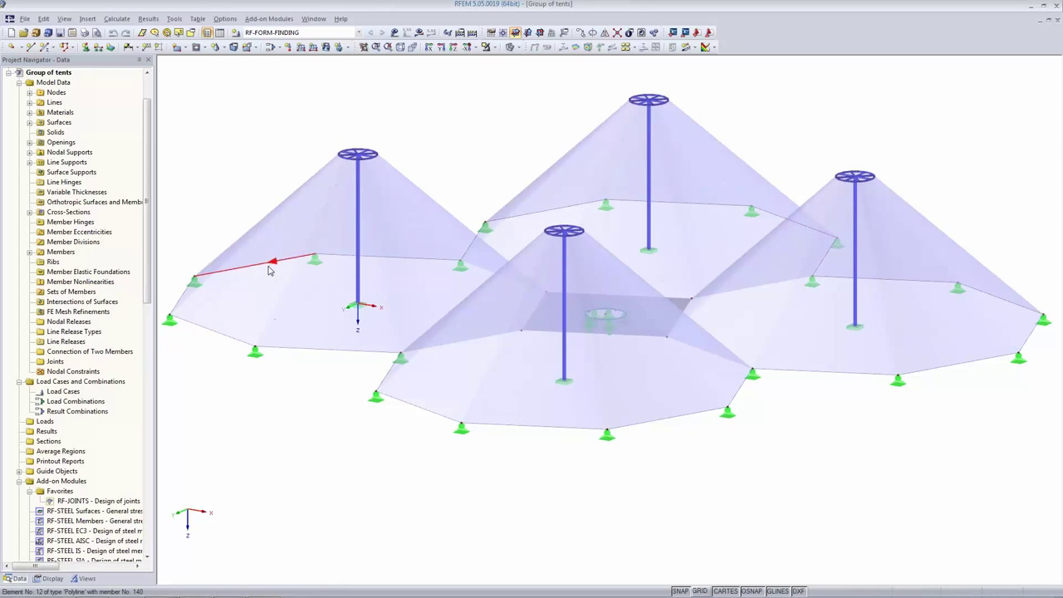
pyautogui.scroll(-2, 274, 296)
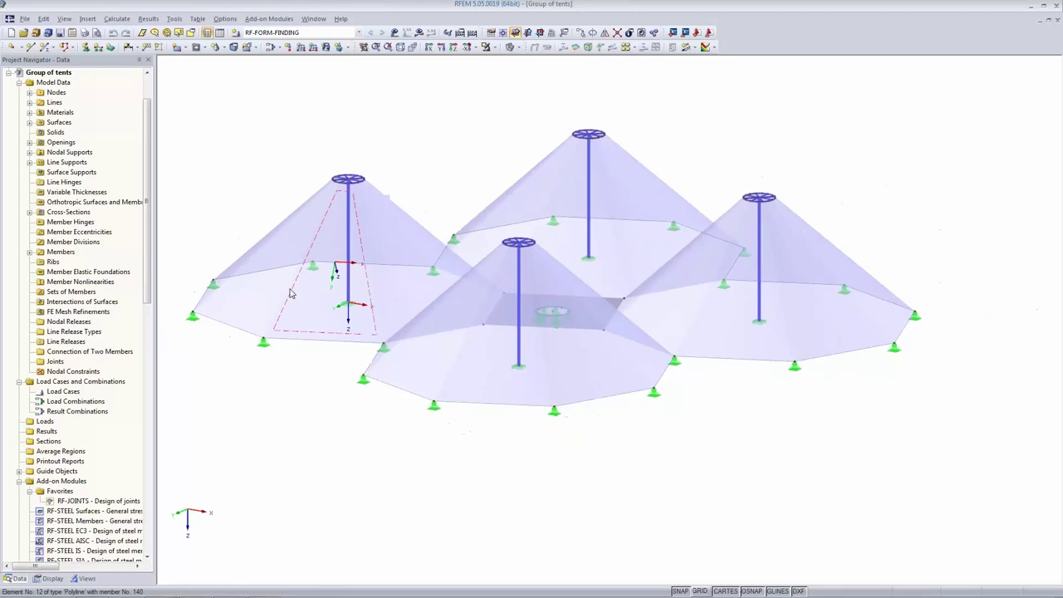
# - Check the form-finding prestress settings of a membrane surface on the leftmost tent
pyautogui.click(249, 299)
pyautogui.doubleClick(249, 299)
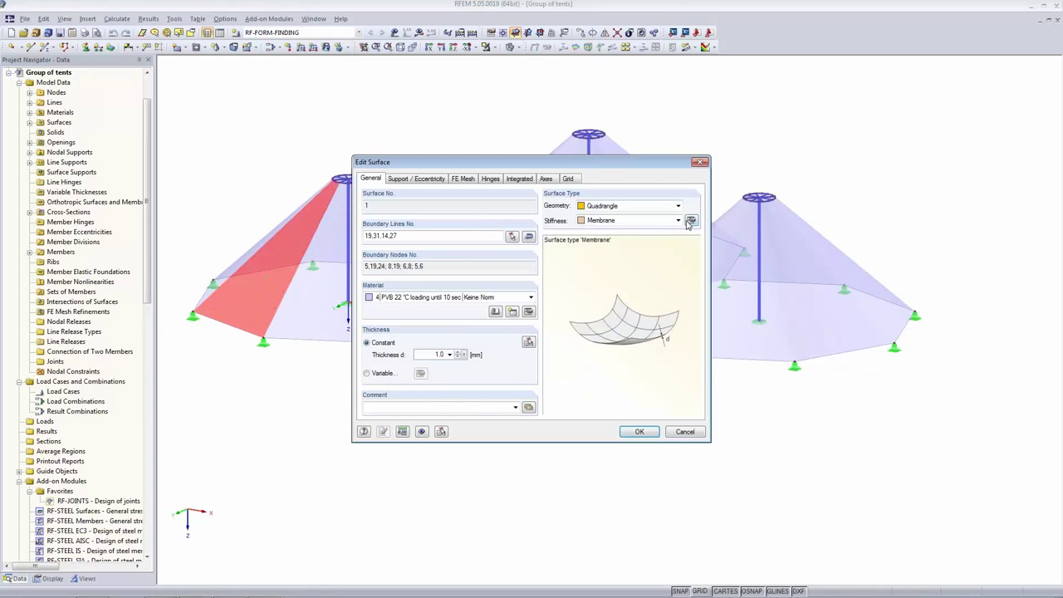
pyautogui.click(691, 221)
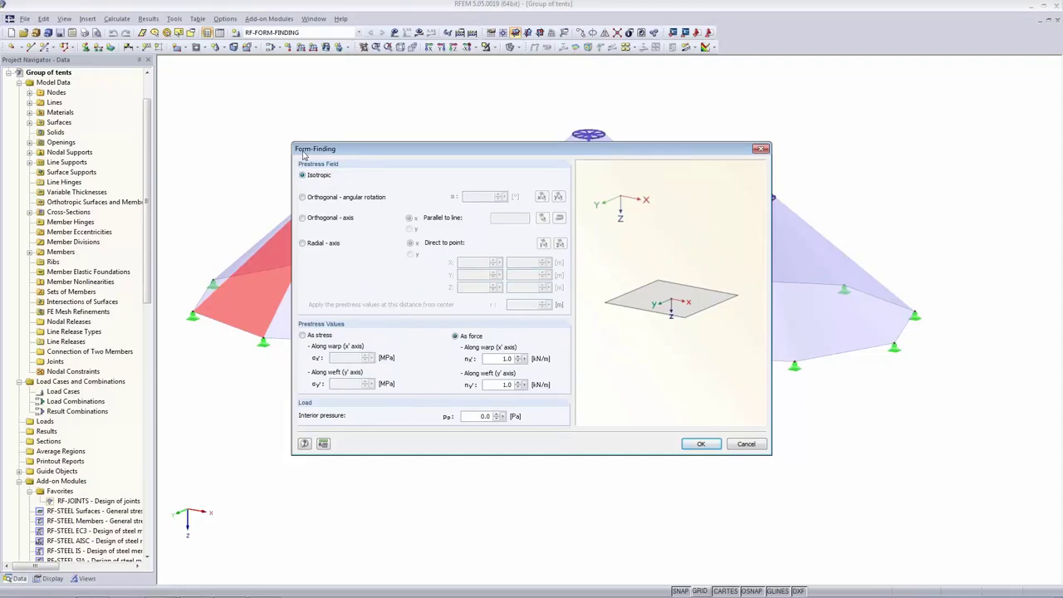
pyautogui.click(702, 445)
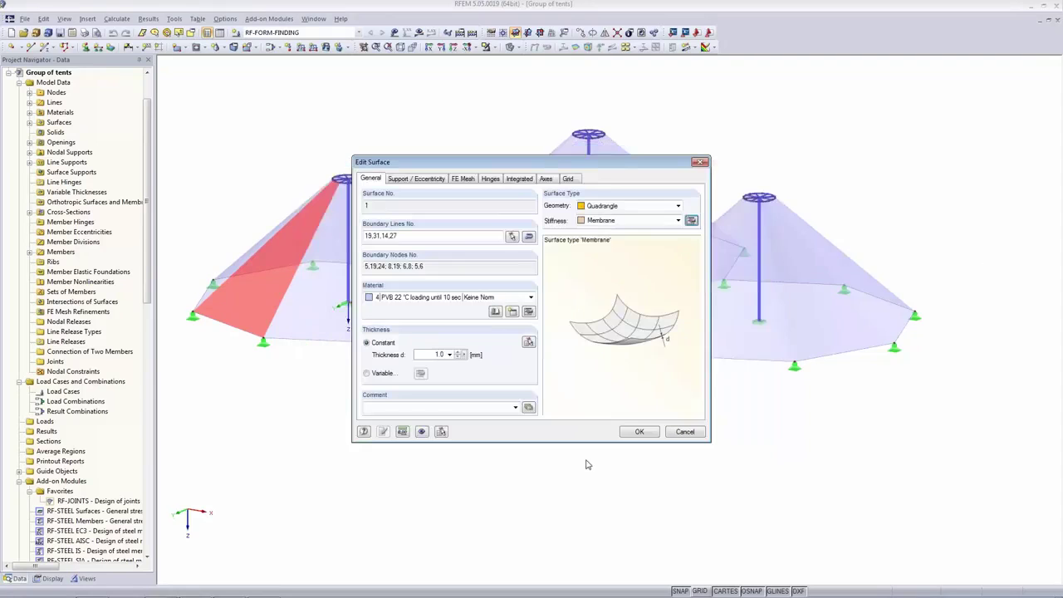
pyautogui.click(639, 432)
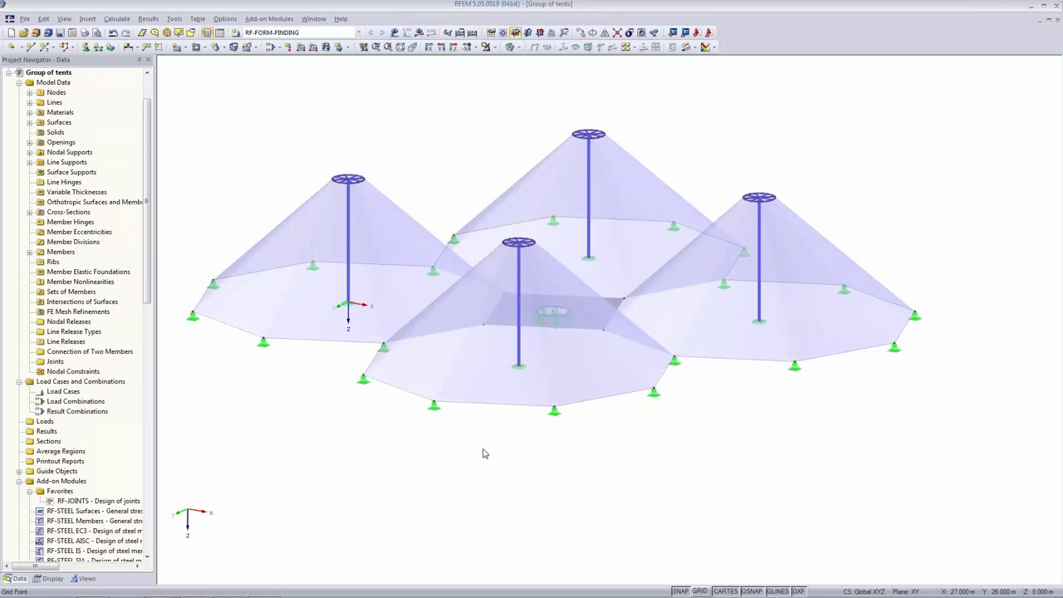
# - Check the nodal support at the base of the leftmost tent's mast and review the form-finding calculation parameters
pyautogui.doubleClick(347, 307)
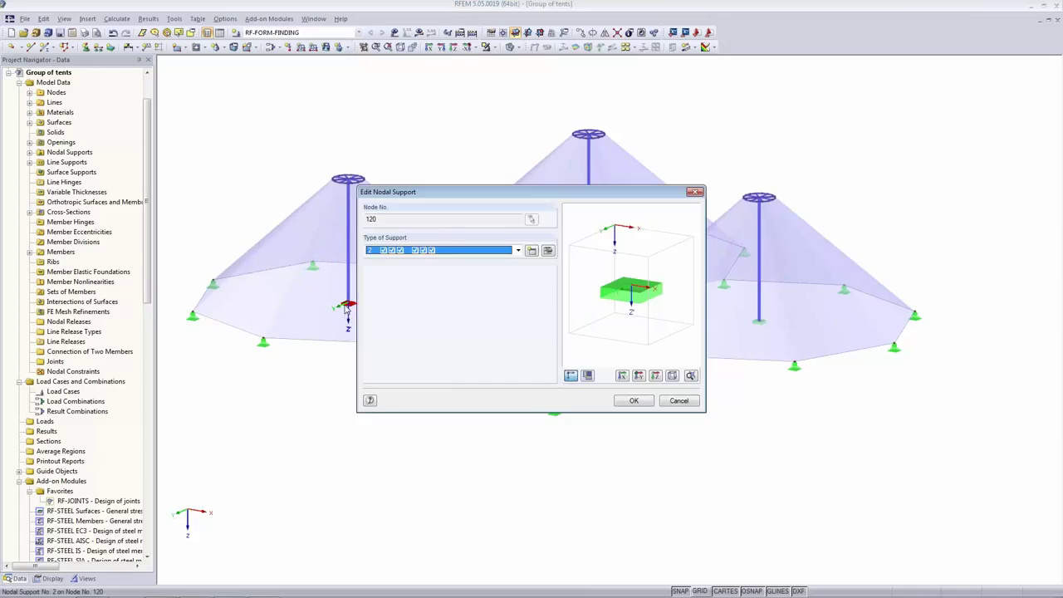
pyautogui.click(679, 401)
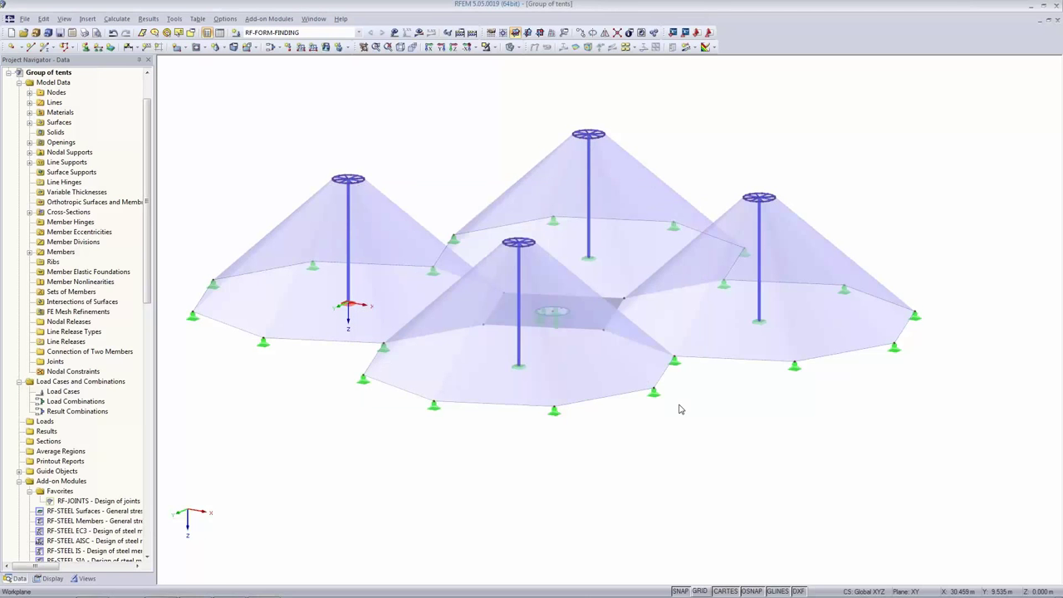
pyautogui.click(461, 34)
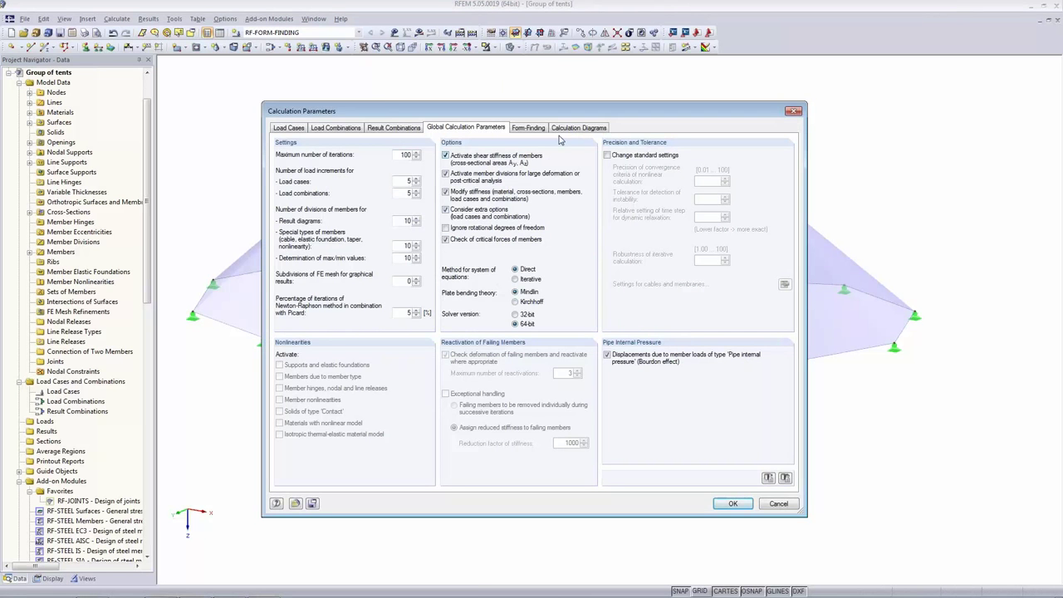
pyautogui.click(528, 132)
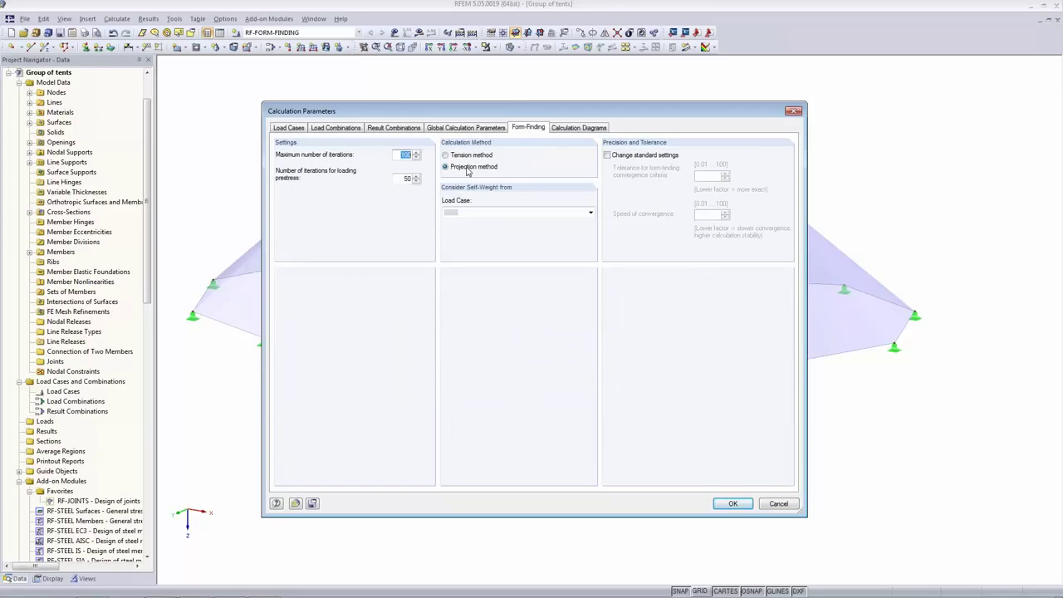
pyautogui.click(404, 179)
pyautogui.click(734, 504)
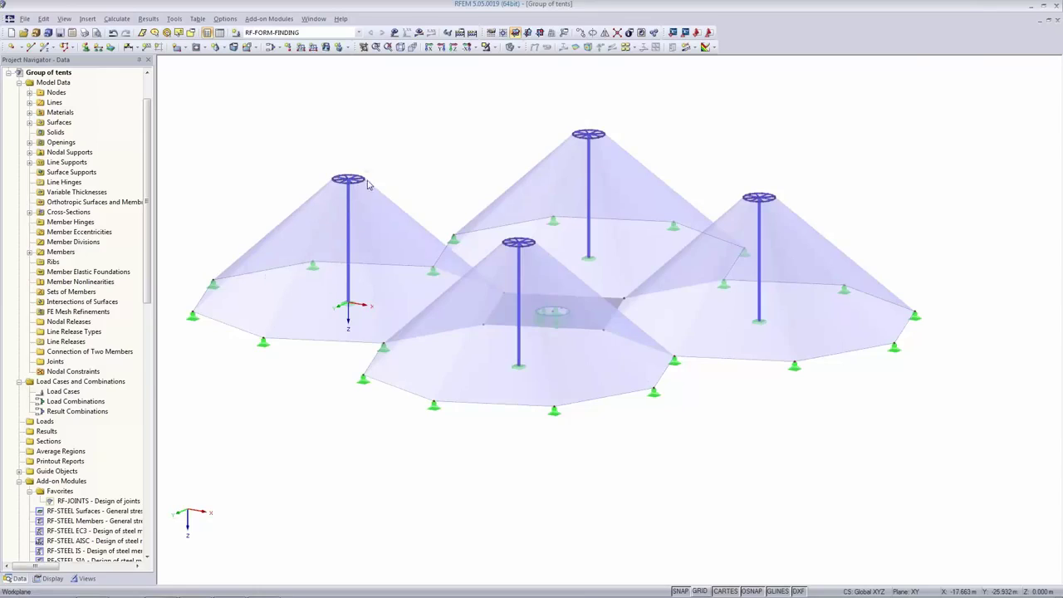
# - Run the RF-FORM-FINDING calculation for the group of tents
pyautogui.scroll(2, 342, 189)
pyautogui.moveTo(342, 190)
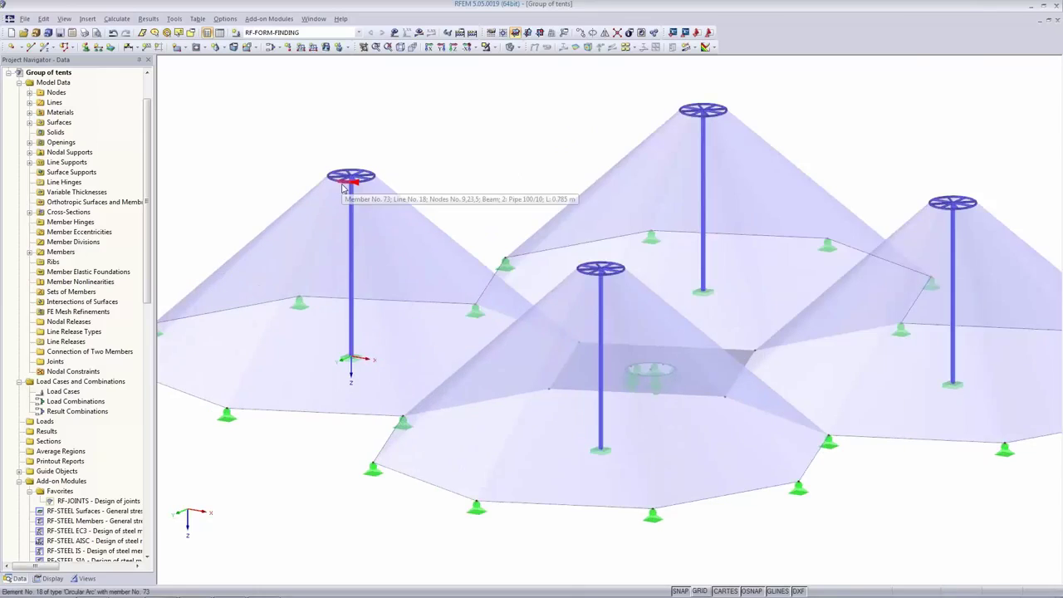
pyautogui.moveTo(353, 210)
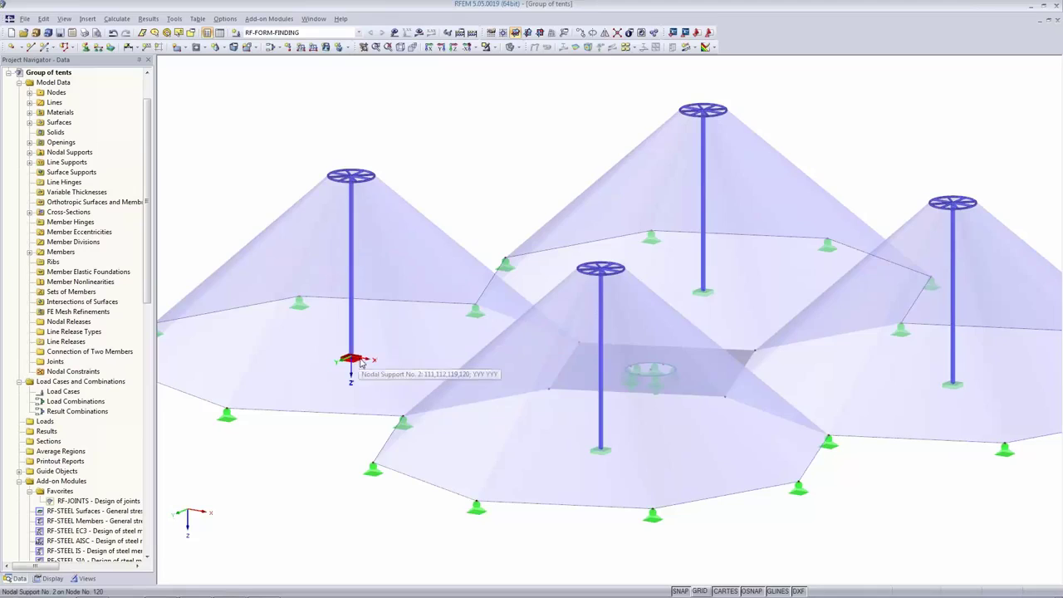
pyautogui.click(419, 33)
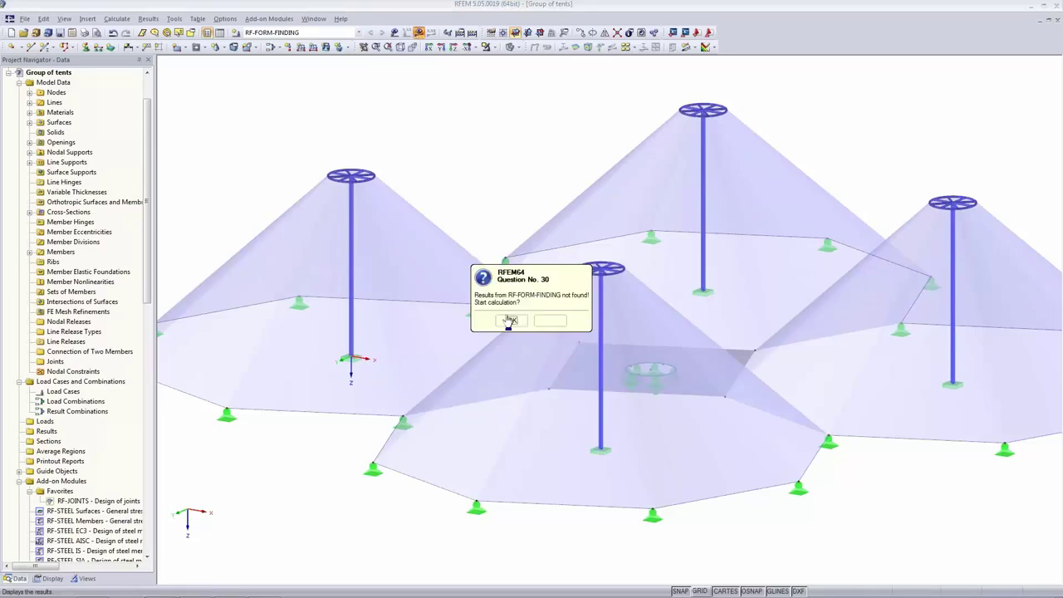
pyautogui.click(508, 321)
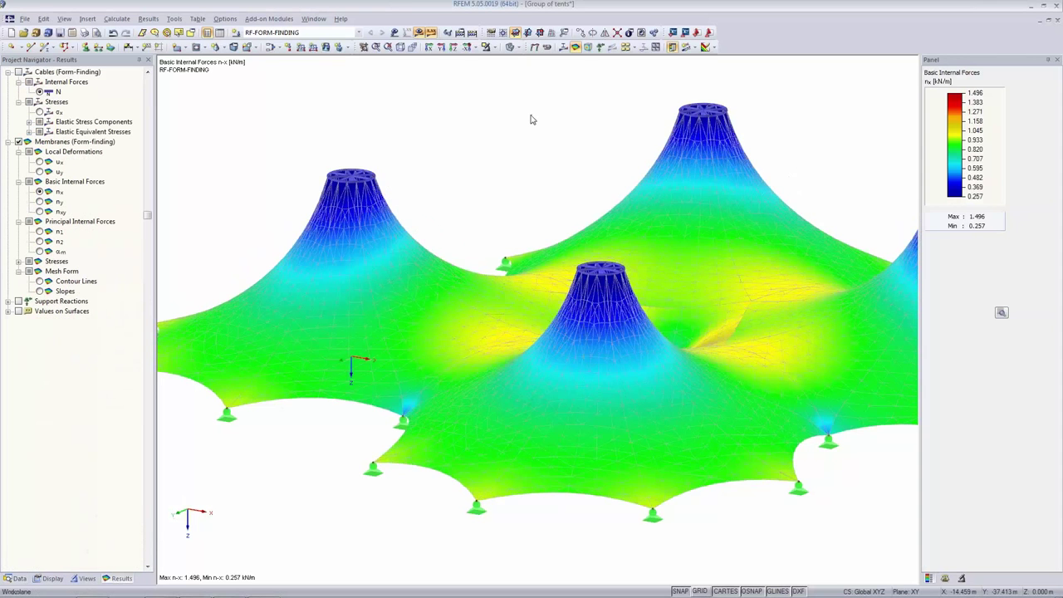
# - Examine the form-finding membrane forces on the tents, switching the basic internal force from n-x to n-y
pyautogui.scroll(-1, 531, 125)
pyautogui.scroll(-2, 532, 125)
pyautogui.moveTo(731, 421); pyautogui.dragTo(638, 472, button='middle')
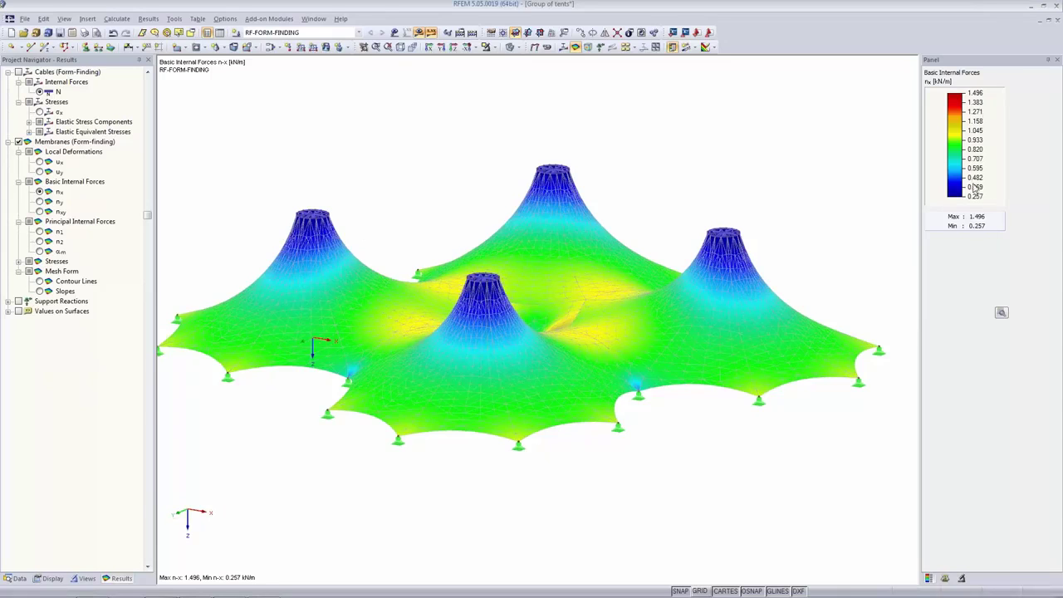
pyautogui.click(39, 202)
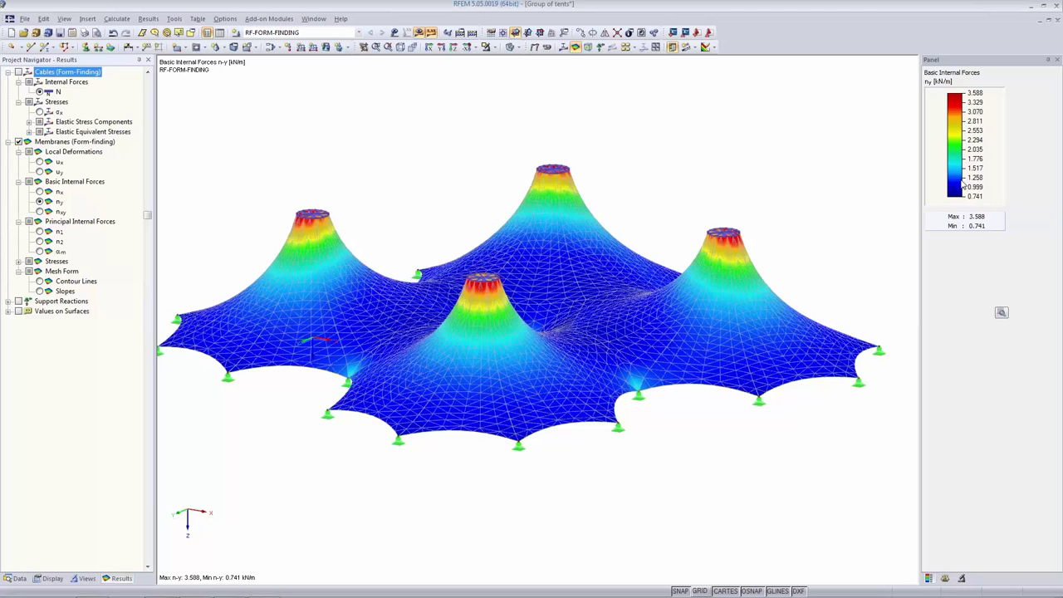
pyautogui.moveTo(517, 527); pyautogui.dragTo(368, 539, button='middle')
pyautogui.keyDown('ctrl'); pyautogui.moveTo(447, 87); pyautogui.dragTo(482, 145, button='middle'); pyautogui.keyUp('ctrl')
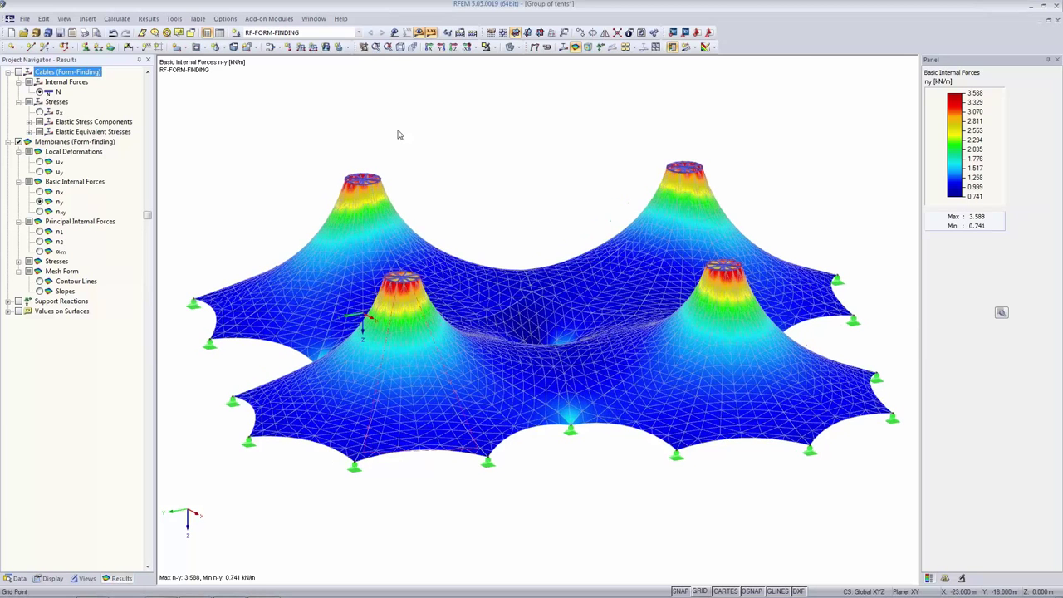
# - Create load case LC1 described as Self-weight, in the Permanent action category with self-weight active
pyautogui.click(270, 48)
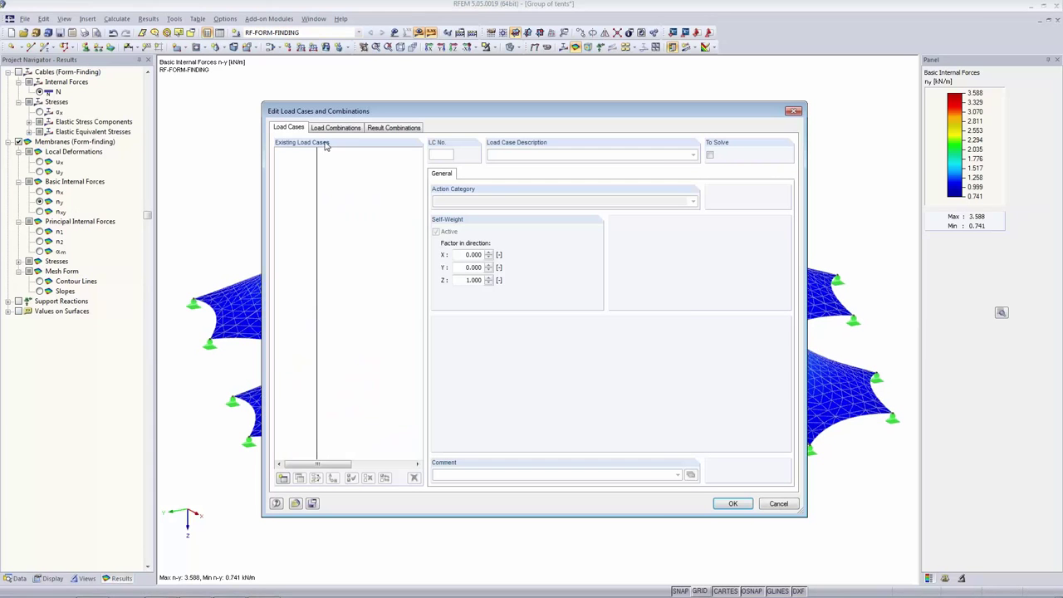
pyautogui.click(284, 478)
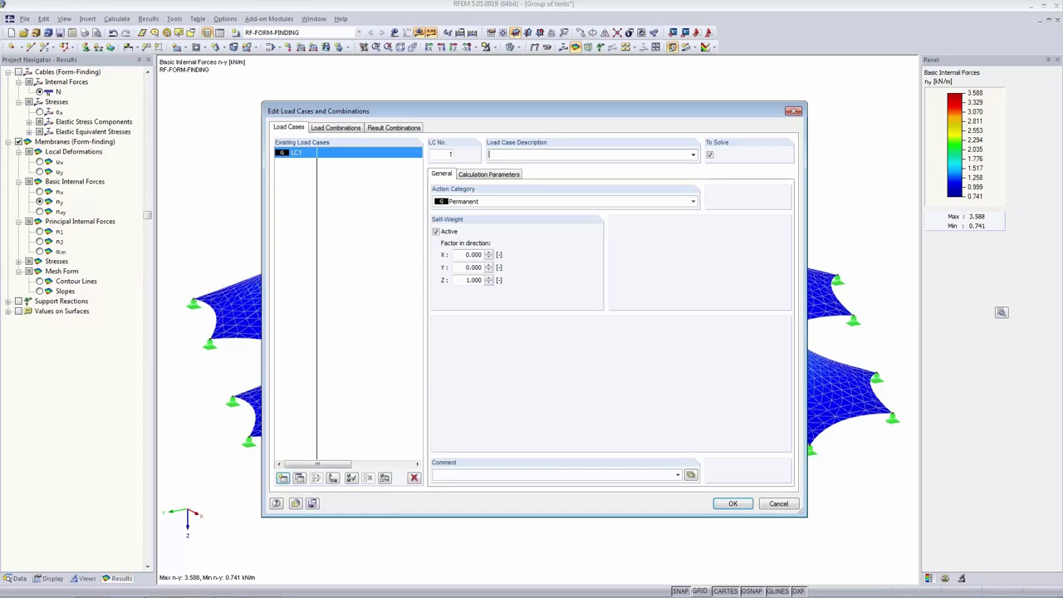
pyautogui.click(692, 156)
pyautogui.click(614, 164)
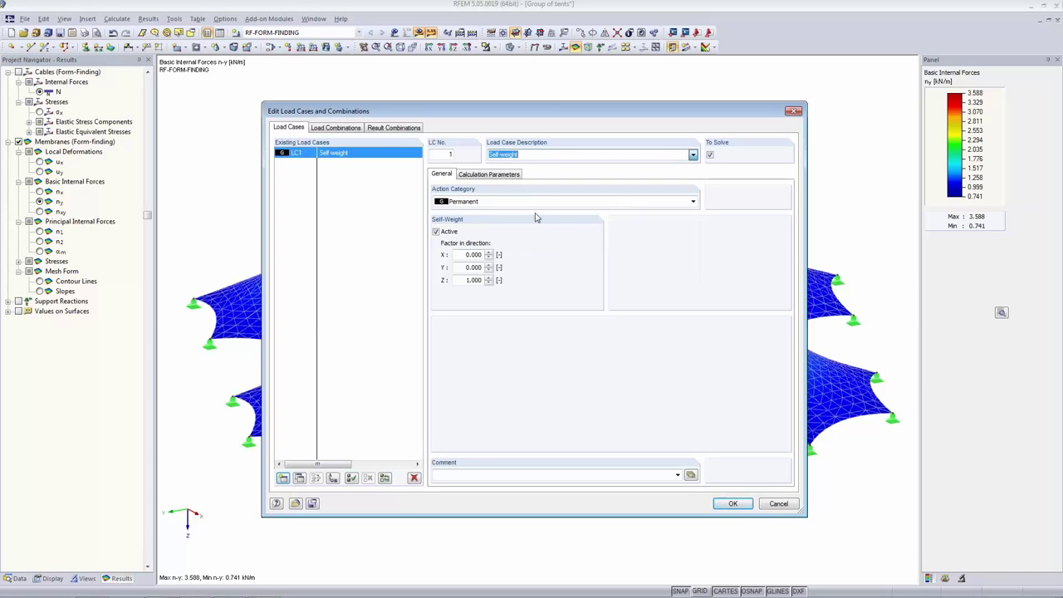
pyautogui.click(733, 504)
# - Calculate LC1 Self-weight, display the surface internal force n-x, and hide the results
pyautogui.click(420, 31)
pyautogui.click(513, 326)
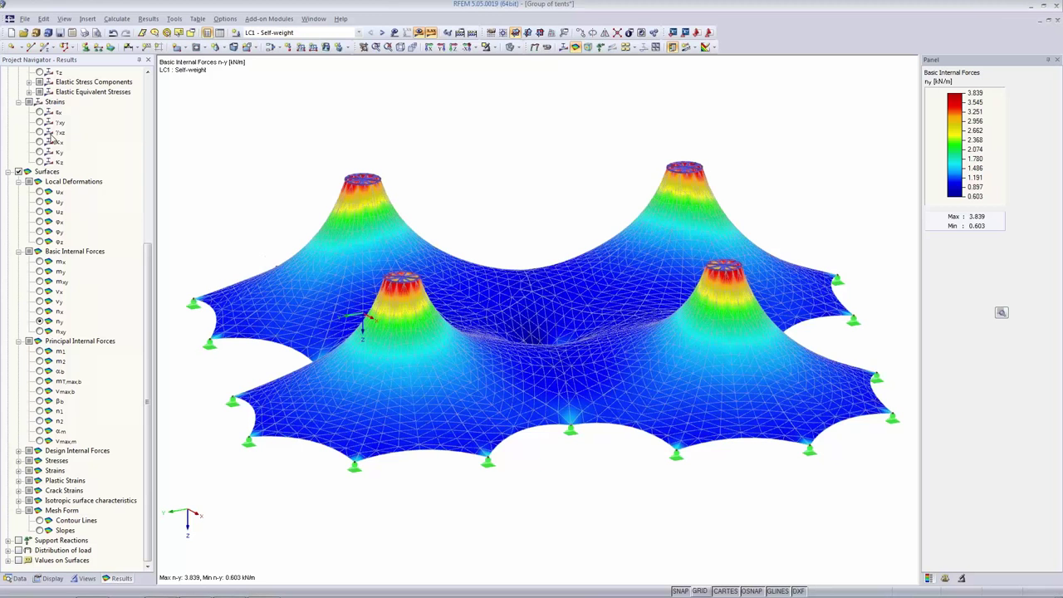
pyautogui.click(39, 312)
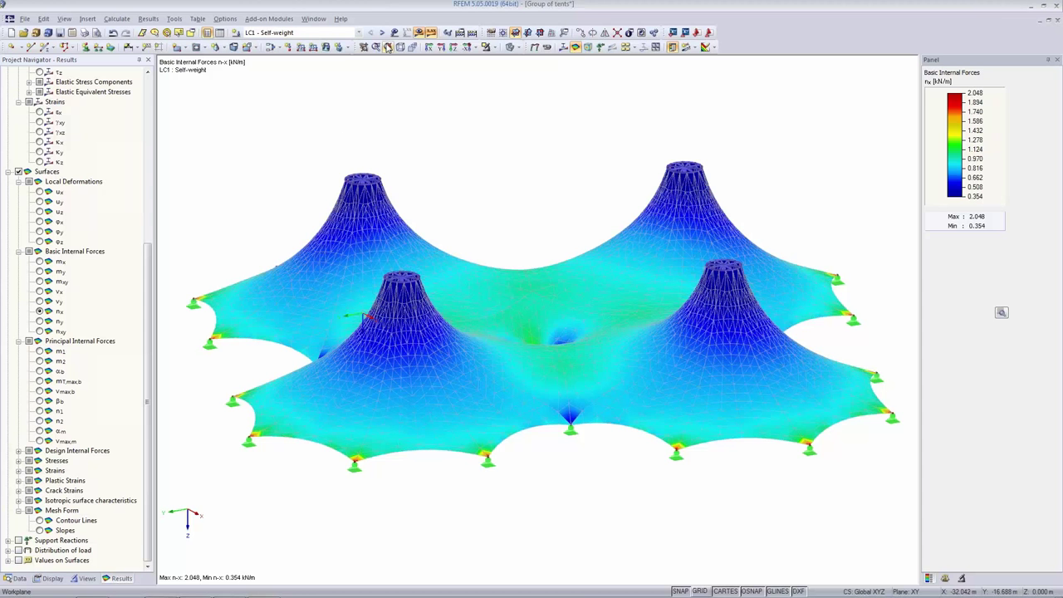
pyautogui.click(421, 33)
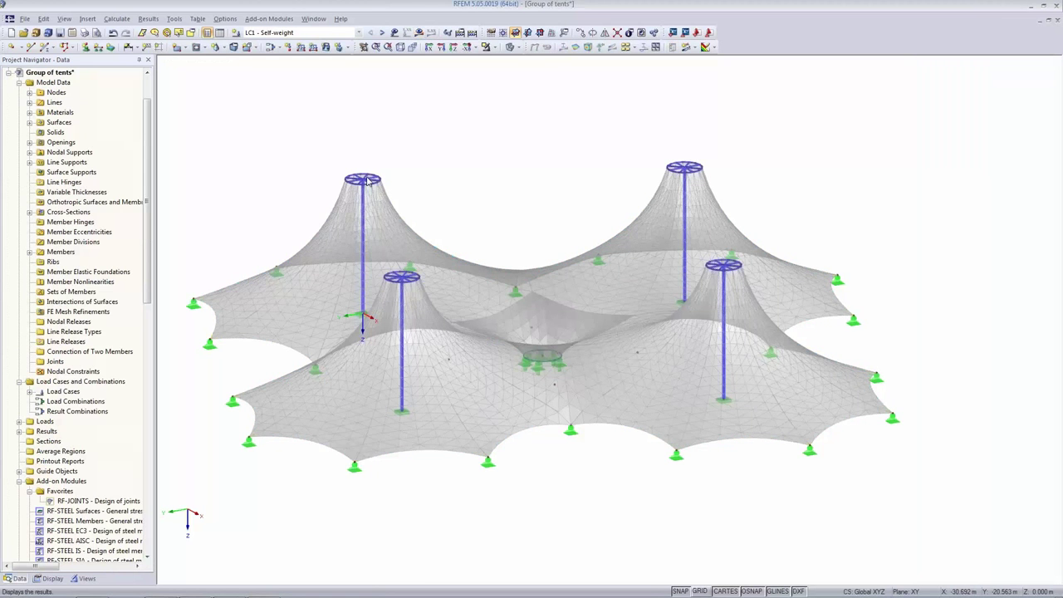
# - Isolate the nodes with support type 2 - YYY YYY using the generated visibilities
pyautogui.keyDown('ctrl'); pyautogui.moveTo(434, 560); pyautogui.dragTo(198, 592, button='middle'); pyautogui.keyUp('ctrl')
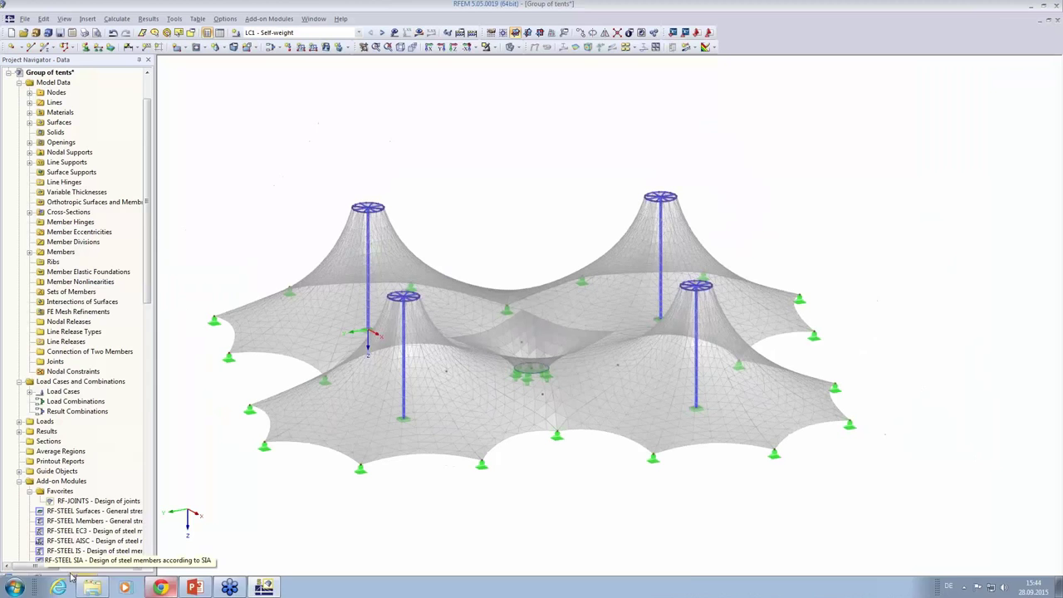
pyautogui.click(57, 578)
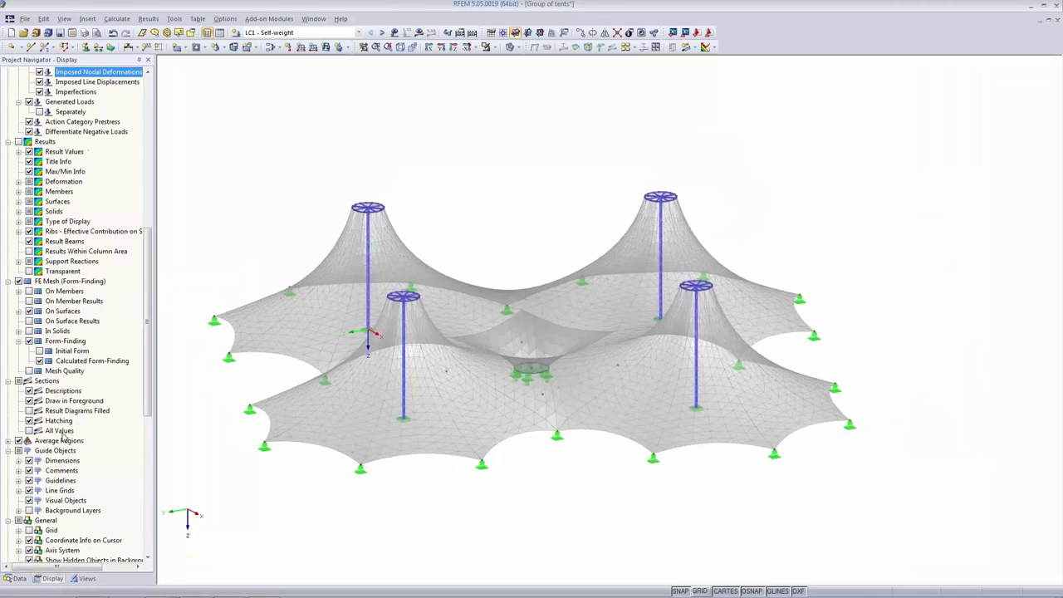
pyautogui.click(81, 578)
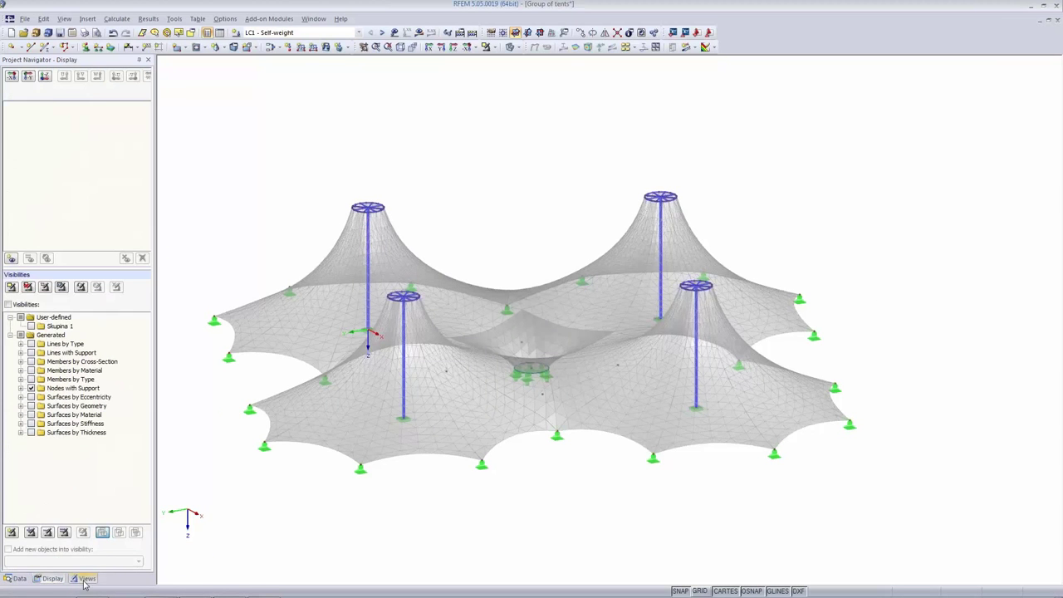
pyautogui.click(21, 388)
pyautogui.click(31, 389)
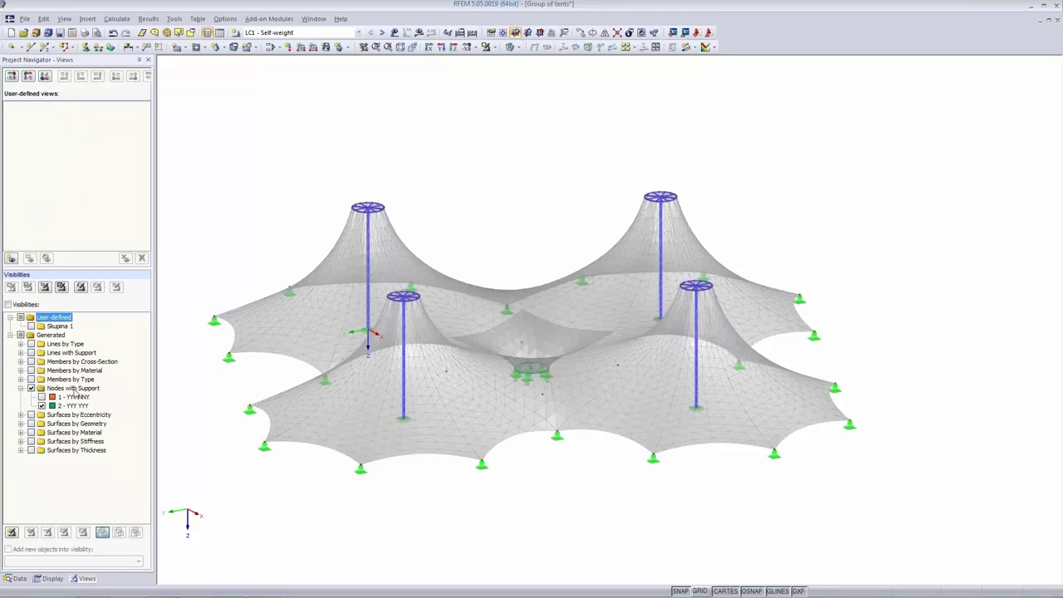
pyautogui.click(41, 405)
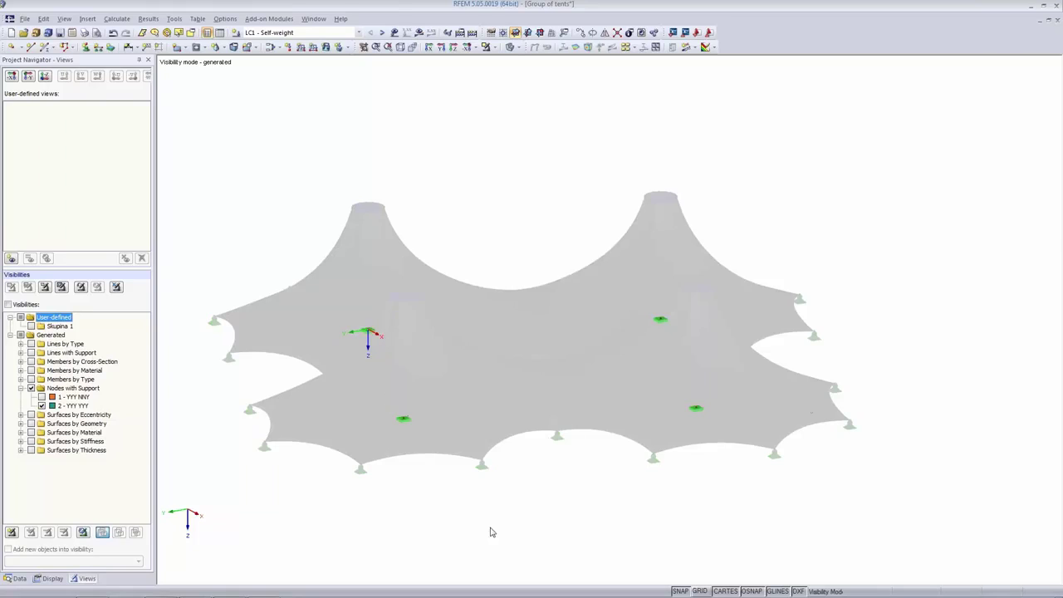
# - Set all three rotational restraint nonlinearities of the four mast-base supports to "Temporary for form-finding stage only", accepting the deletion of results
pyautogui.moveTo(240, 259); pyautogui.dragTo(813, 520)
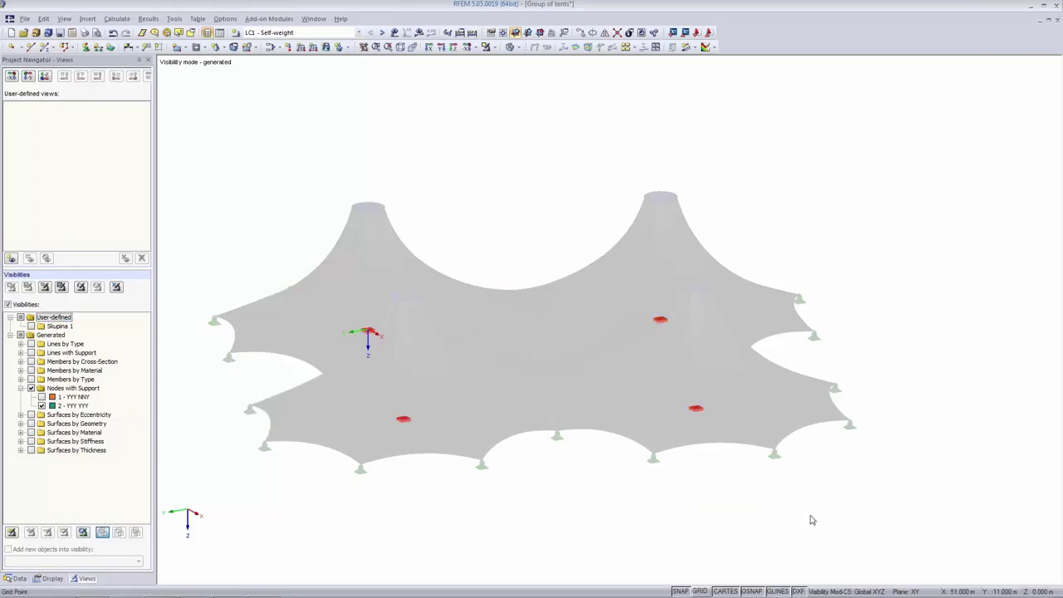
pyautogui.doubleClick(410, 425)
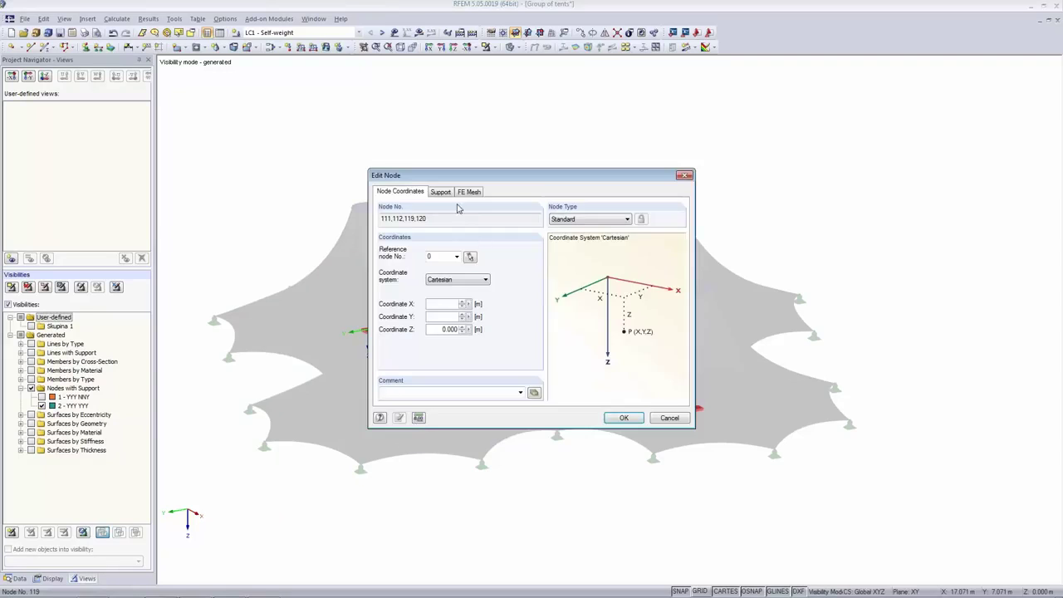
pyautogui.click(674, 418)
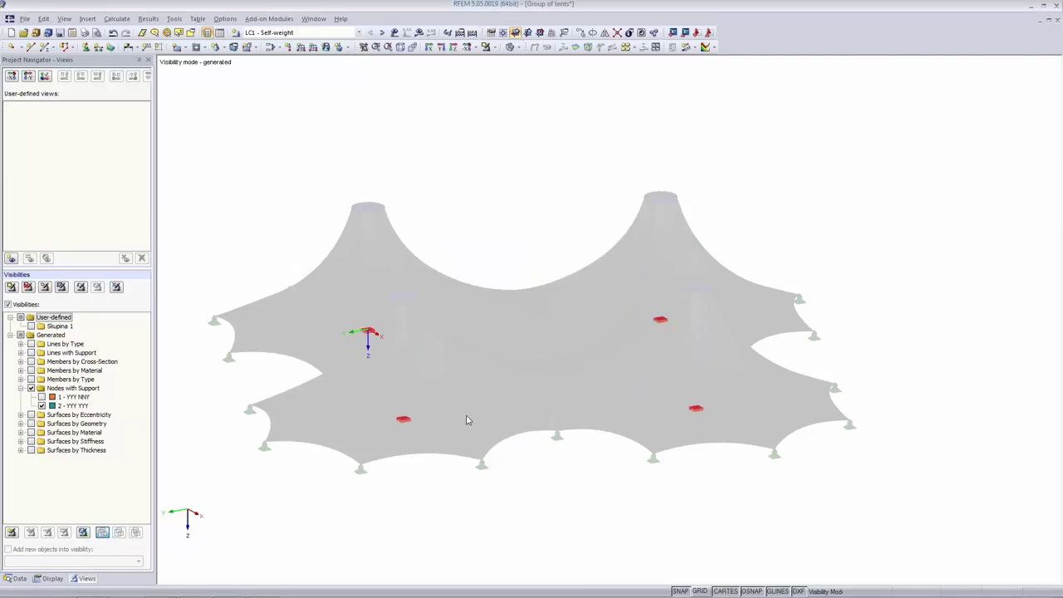
pyautogui.rightClick(405, 420)
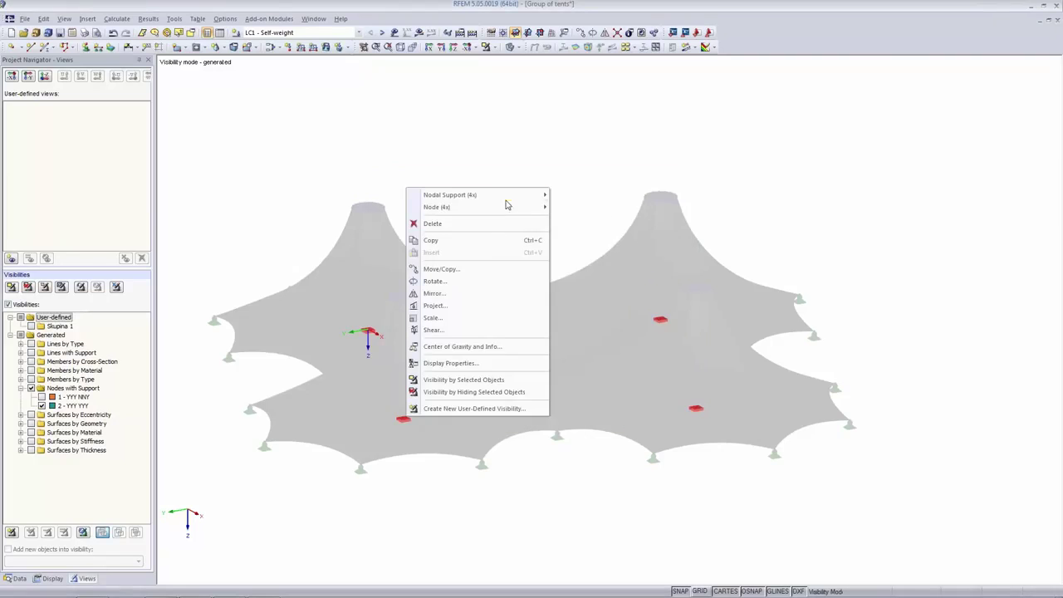
pyautogui.moveTo(506, 202)
pyautogui.click(573, 196)
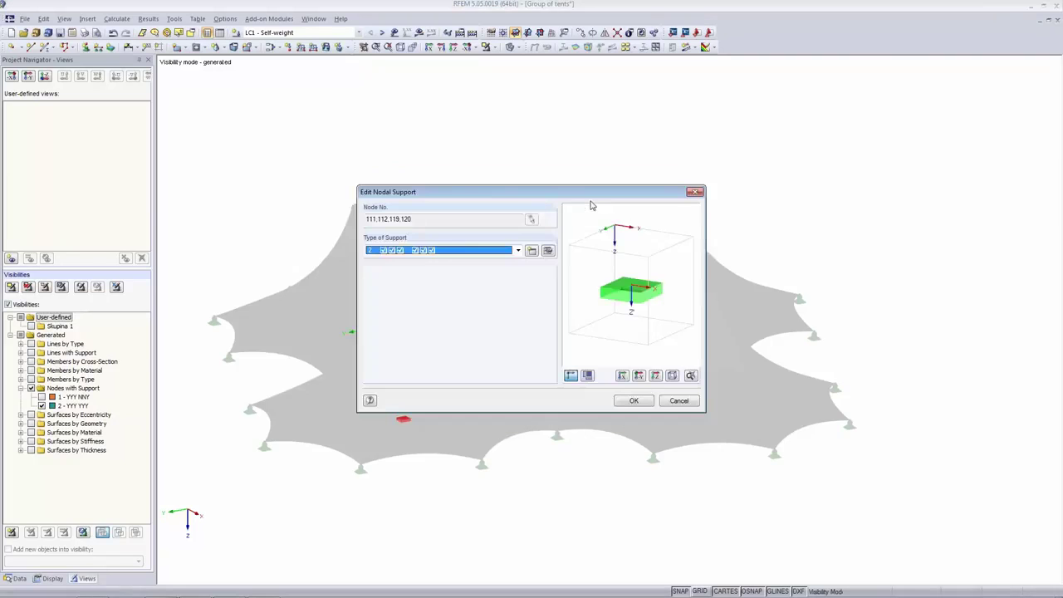
pyautogui.click(533, 250)
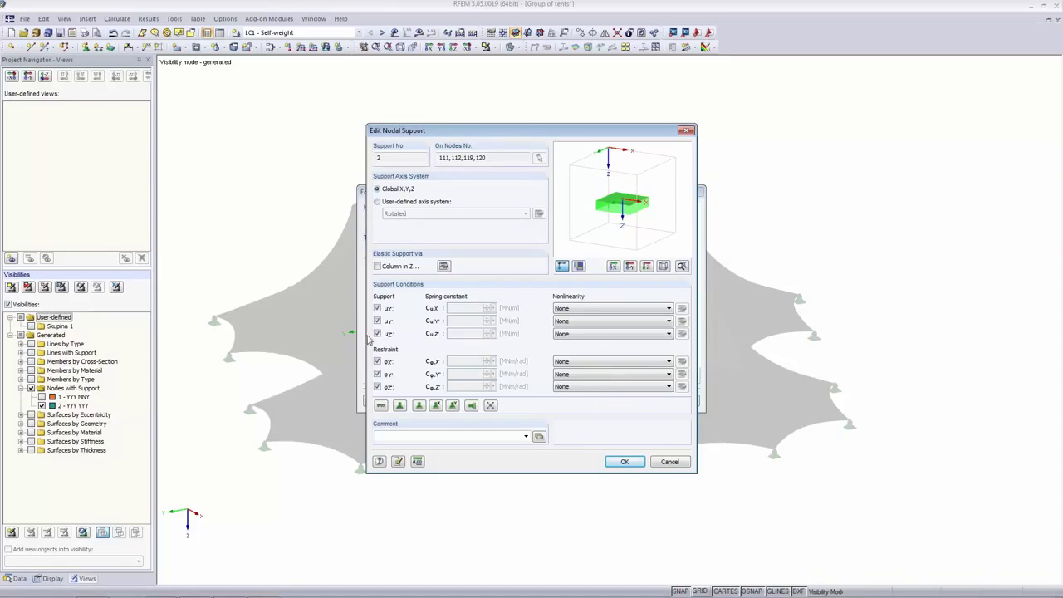
pyautogui.click(643, 362)
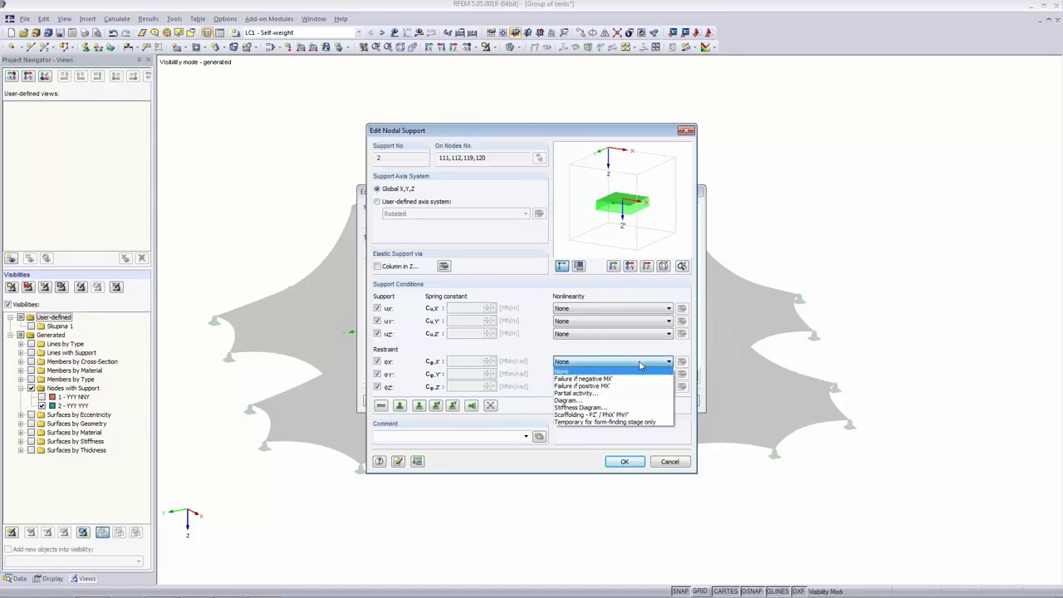
pyautogui.click(645, 423)
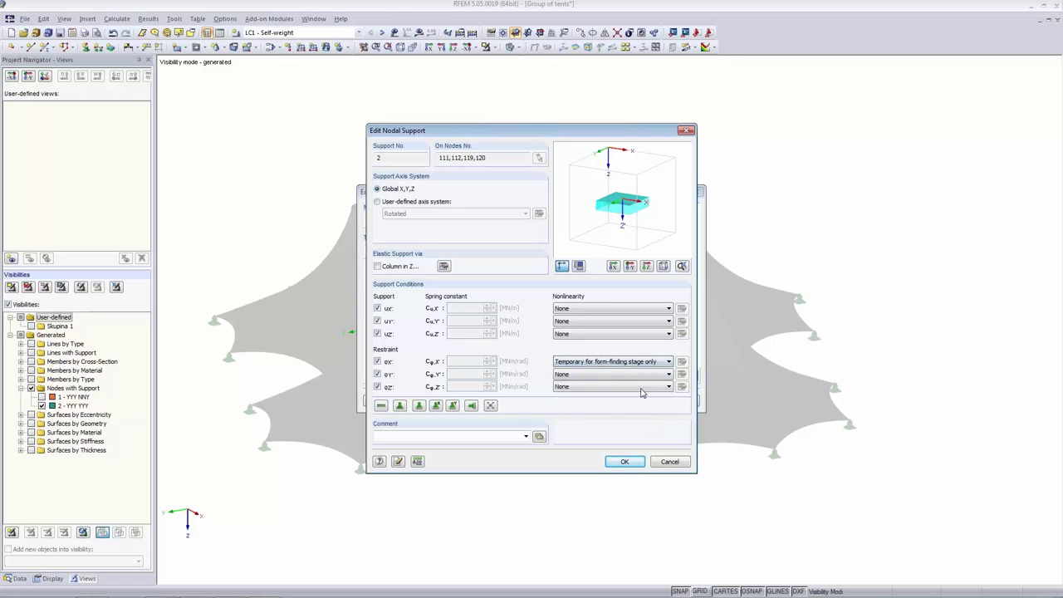
pyautogui.click(638, 374)
pyautogui.click(642, 437)
pyautogui.click(629, 387)
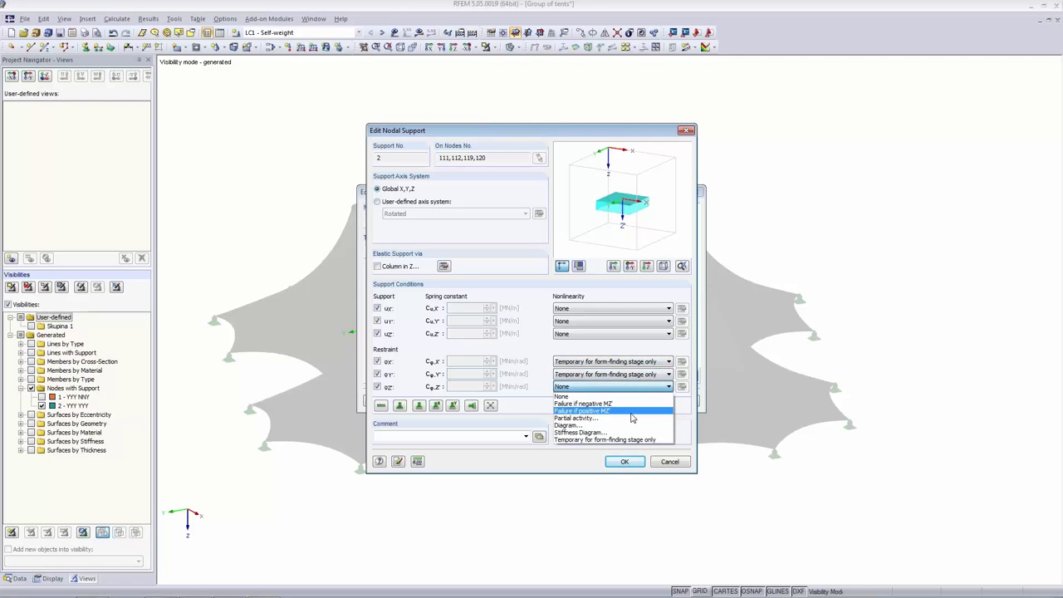
pyautogui.click(633, 440)
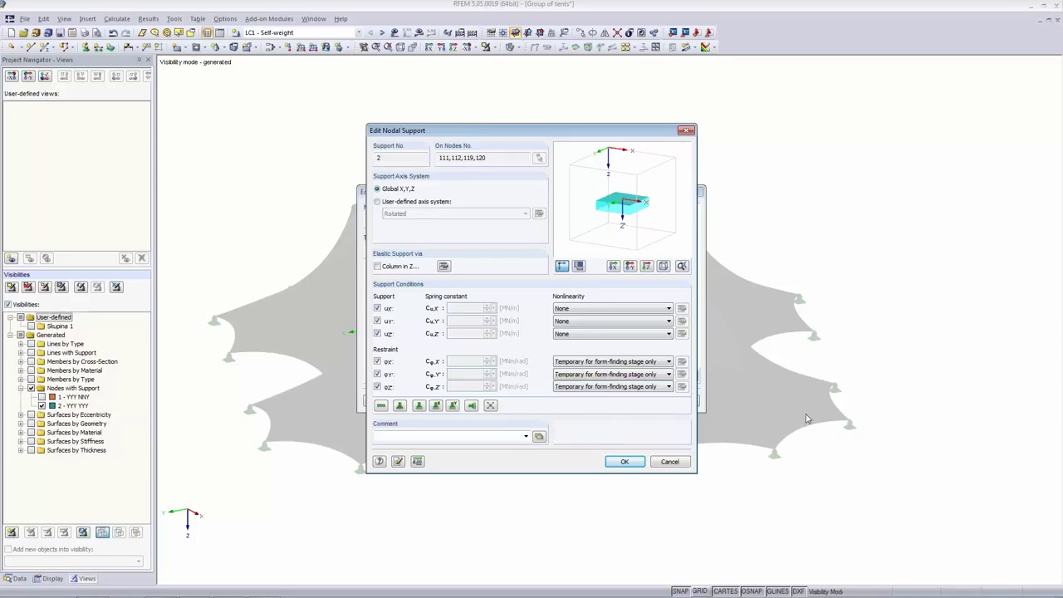
pyautogui.click(623, 461)
pyautogui.click(515, 324)
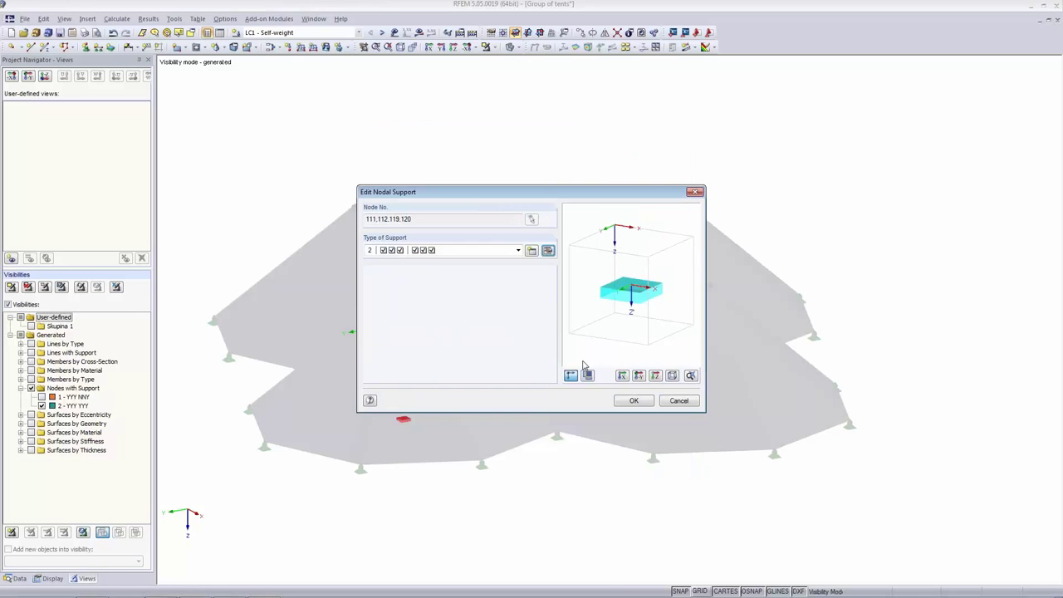
pyautogui.click(631, 406)
pyautogui.click(555, 185)
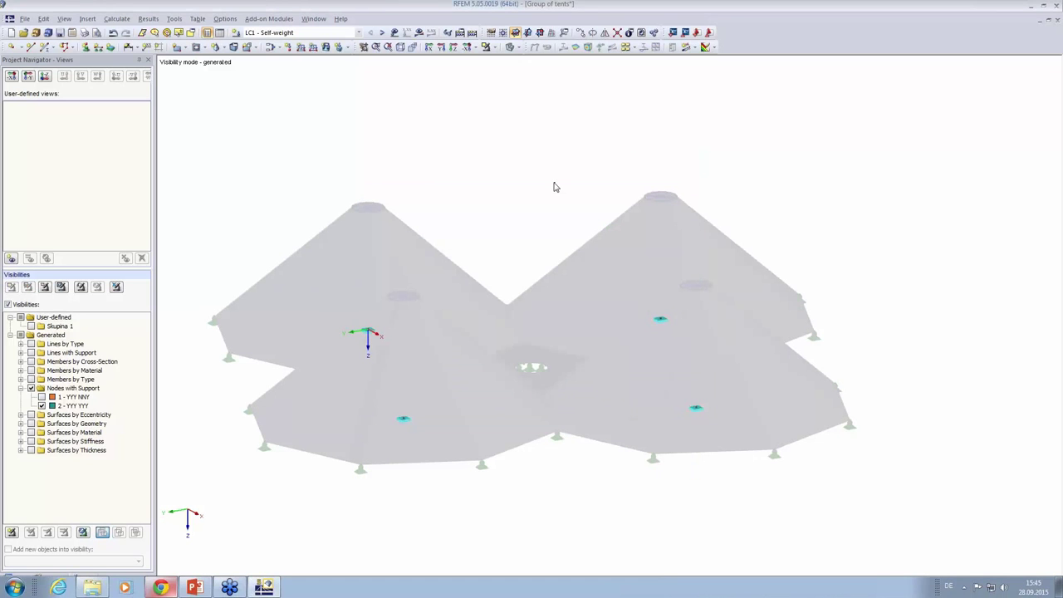
# - Cancel the generated visibility so the whole group of tents is shown again
pyautogui.click(491, 48)
pyautogui.click(510, 143)
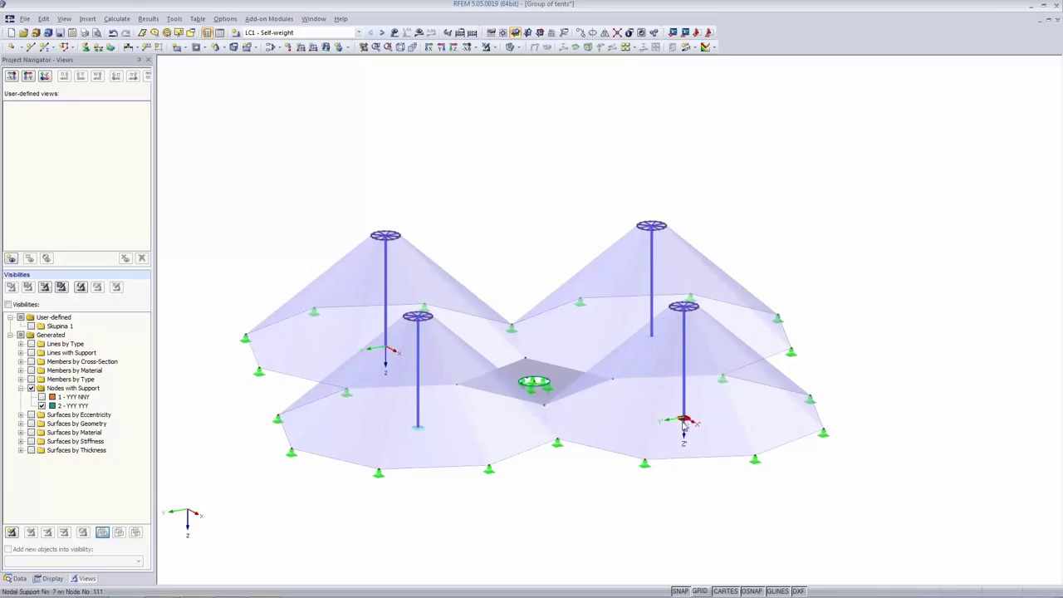
pyautogui.moveTo(684, 423)
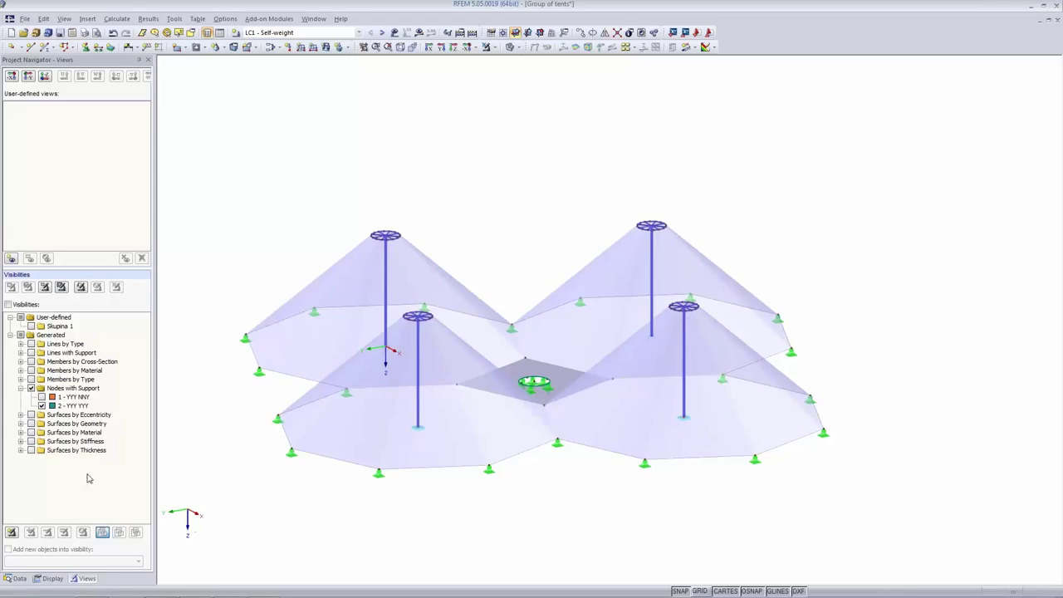
# - Calculate load case LC1 Self-weight and display the basic internal force n-y on the membrane surfaces
pyautogui.click(304, 34)
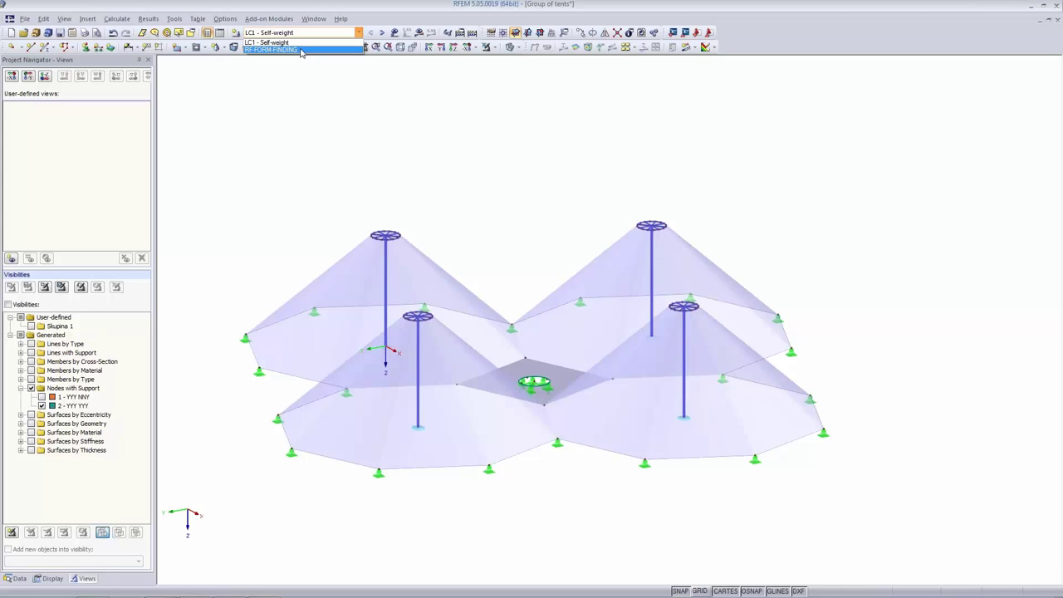
pyautogui.click(302, 42)
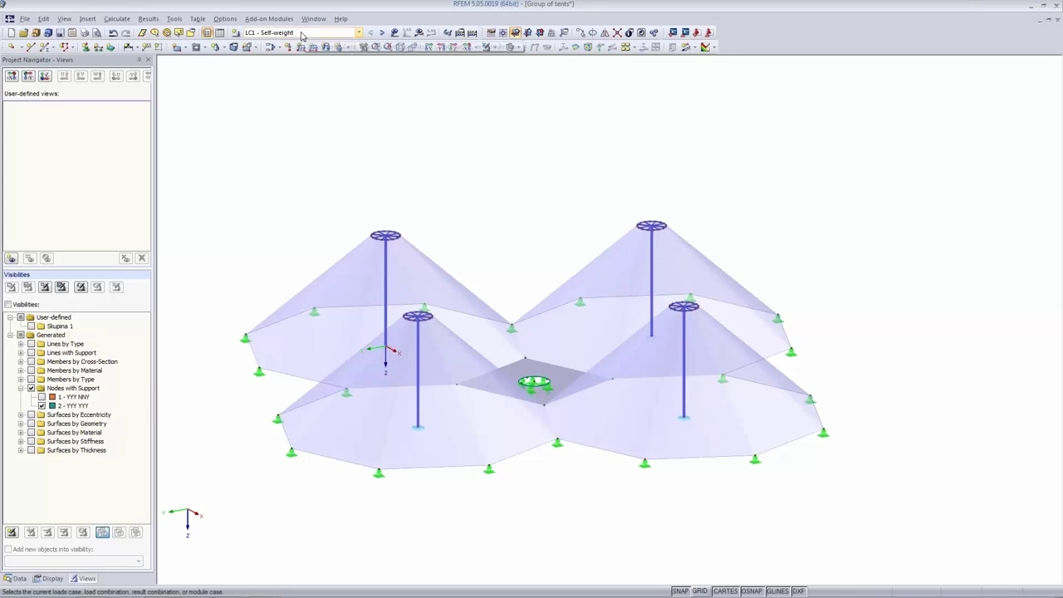
pyautogui.click(419, 32)
pyautogui.click(510, 322)
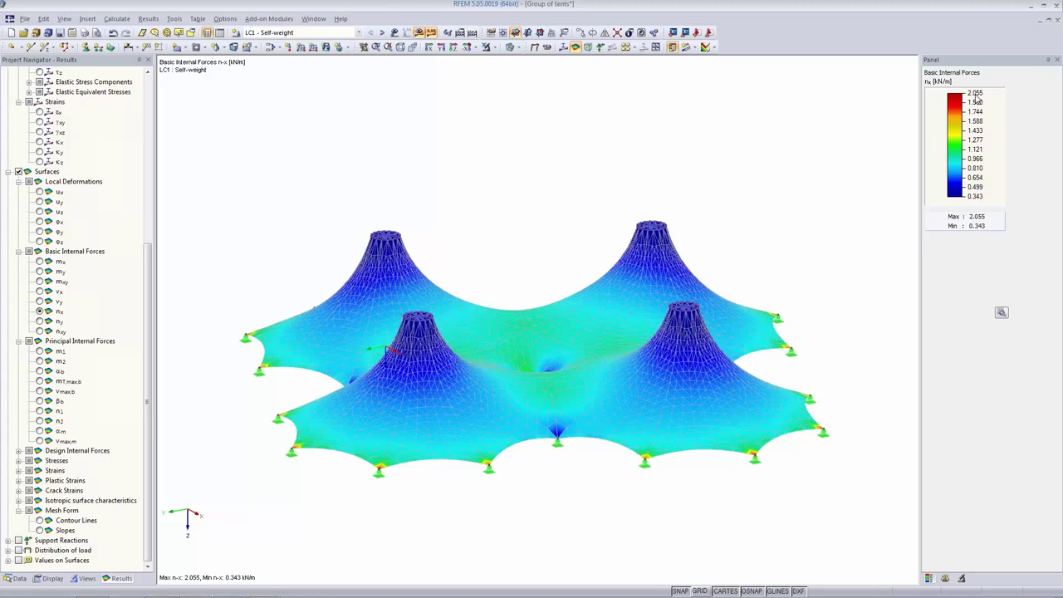
pyautogui.click(39, 321)
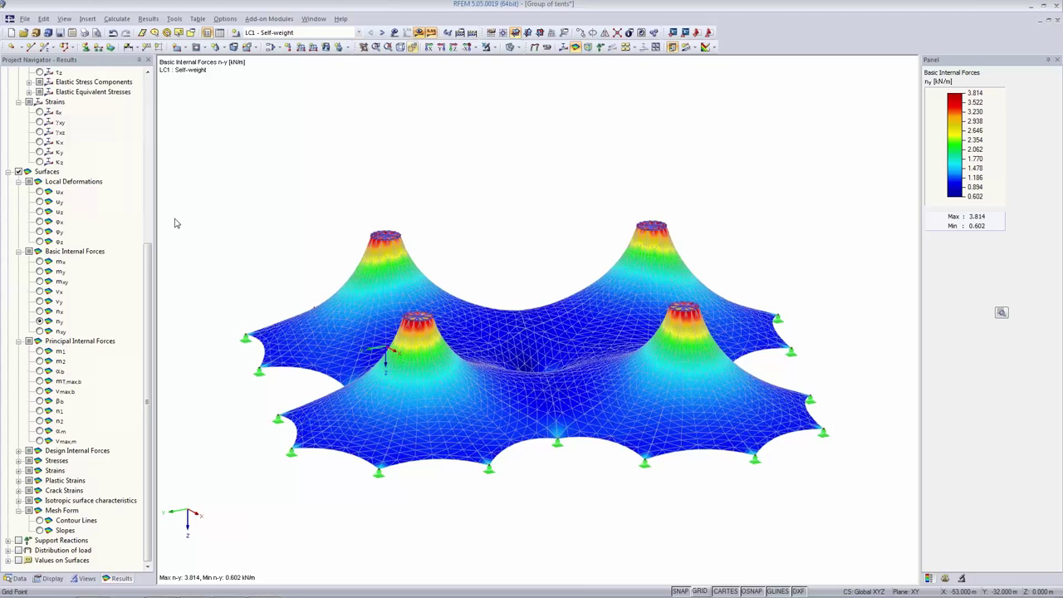
# - Examine the n-y results with an X-Z clipping plane, using a 0.500 m step to offset it to -1.000 m, and close the plane
pyautogui.click(87, 19)
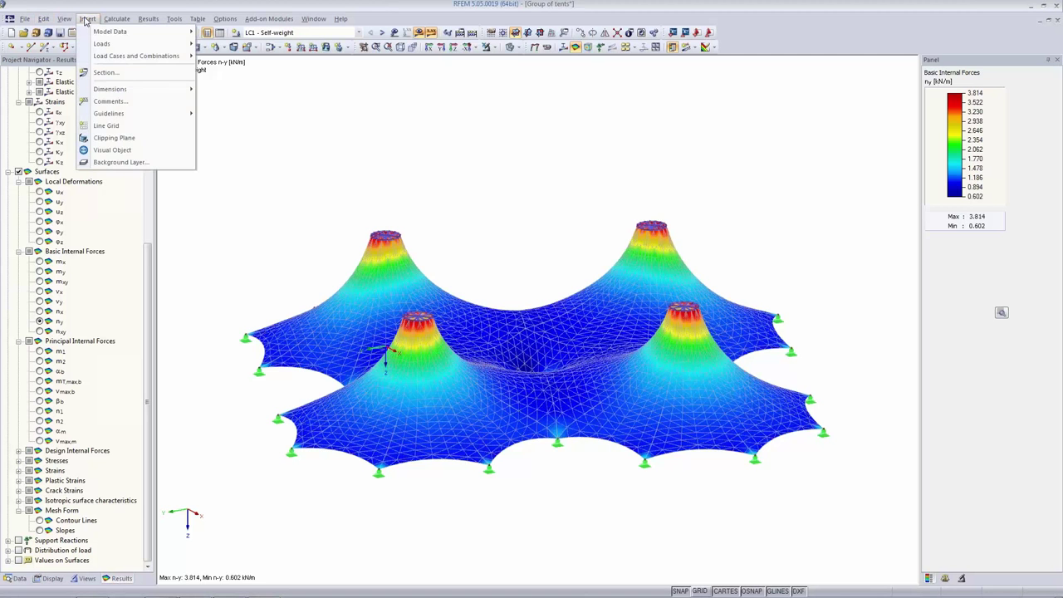
pyautogui.moveTo(117, 19)
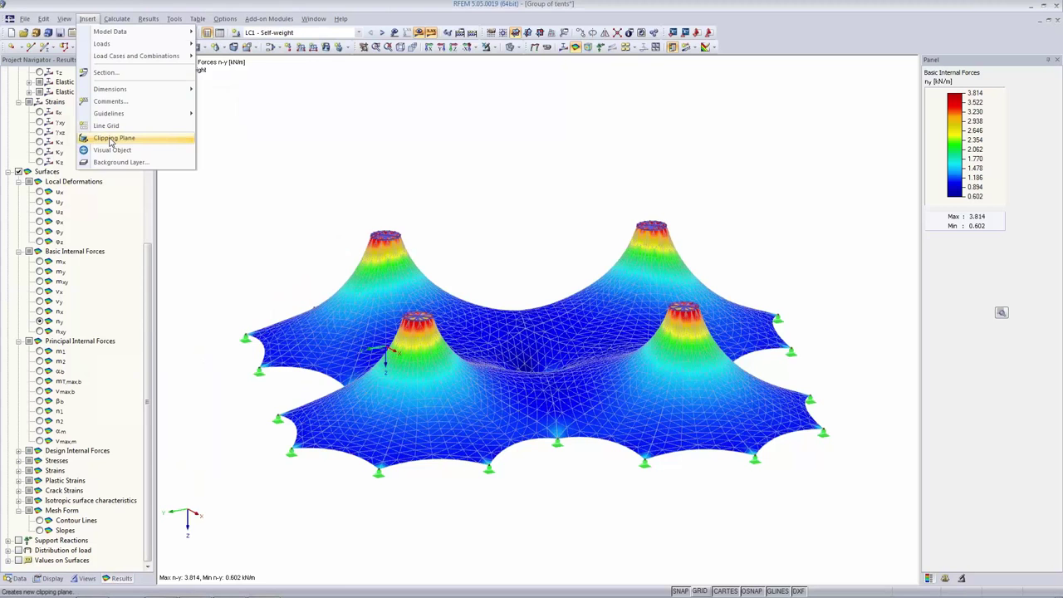
pyautogui.click(110, 142)
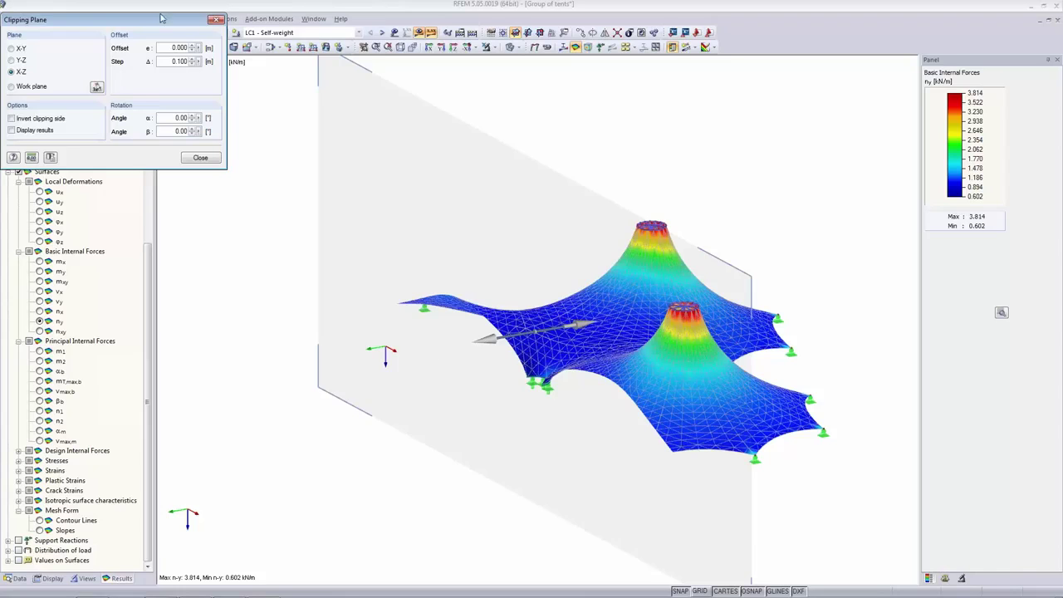
pyautogui.doubleClick(170, 62)
pyautogui.write('0')
pyautogui.click(193, 46)
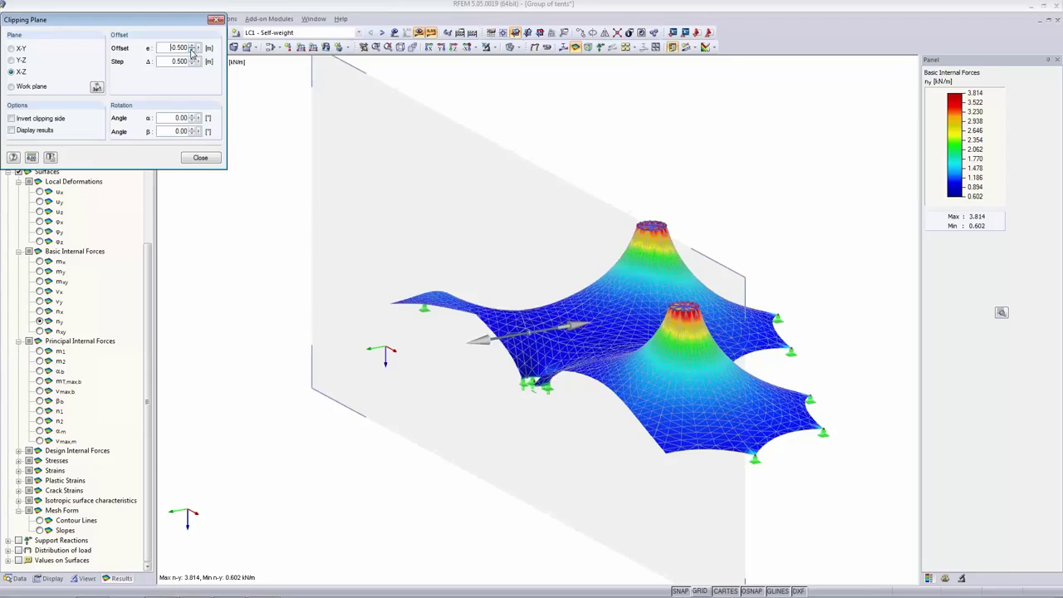
pyautogui.write('-')
pyautogui.moveTo(193, 50); pyautogui.dragTo(193, 48)
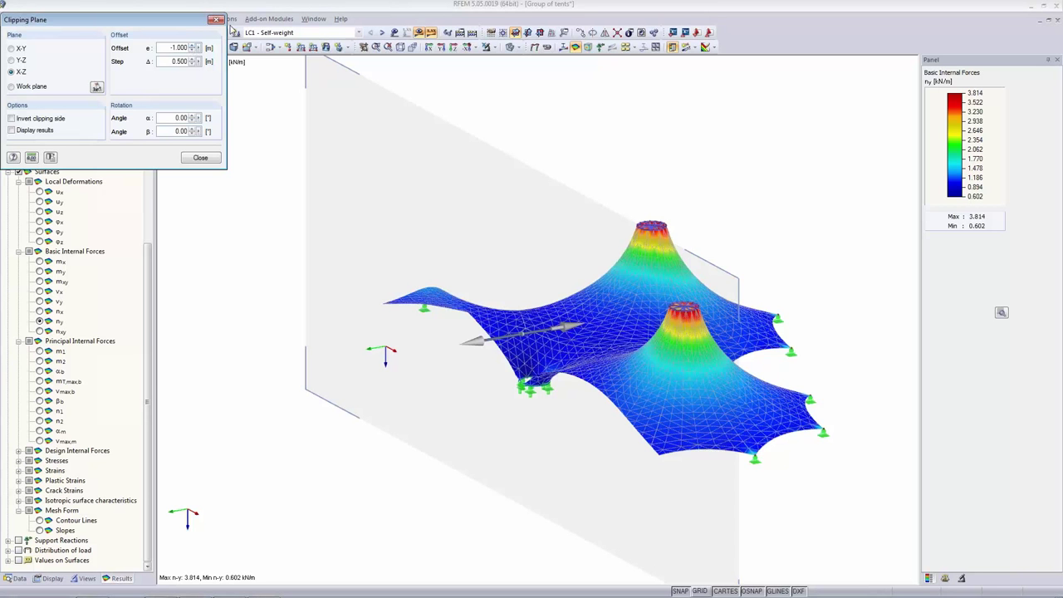
pyautogui.click(215, 19)
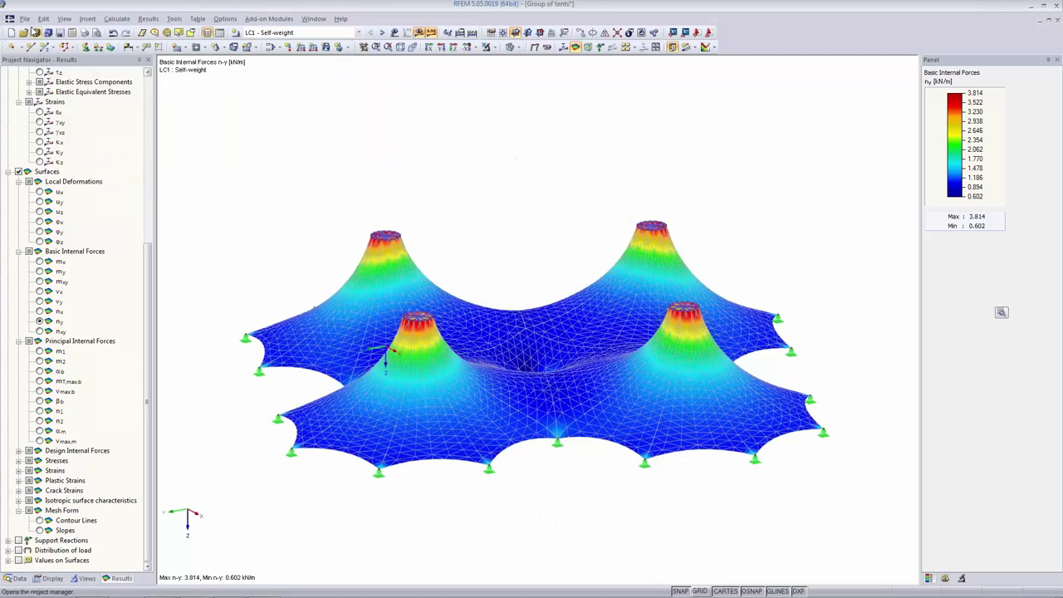
# - Open the Mast+Cables model and cancel its visibility mode to show the full mast with its cables
pyautogui.click(24, 32)
pyautogui.click(402, 227)
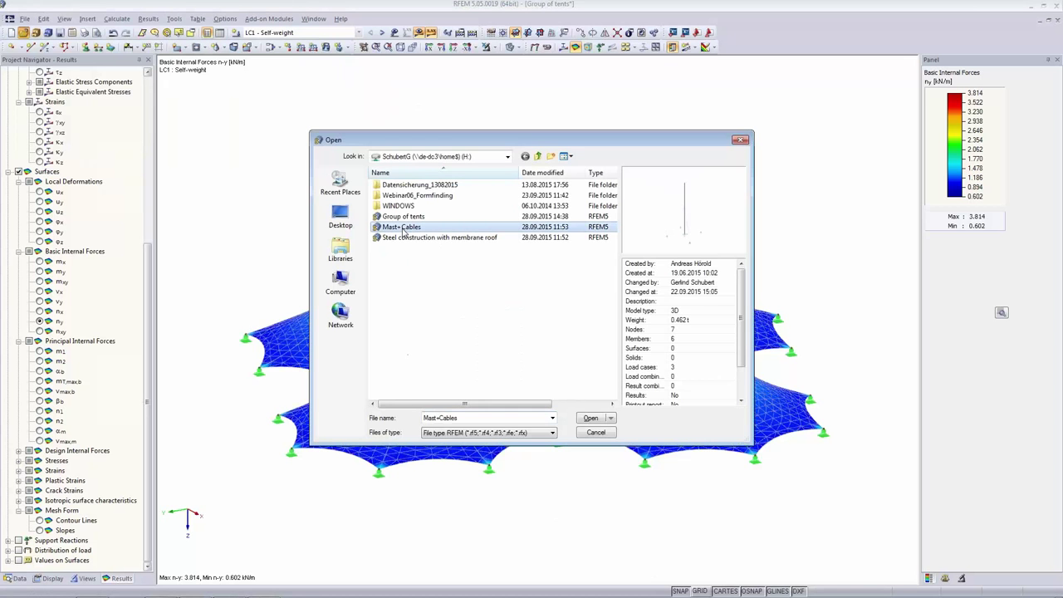
pyautogui.click(591, 419)
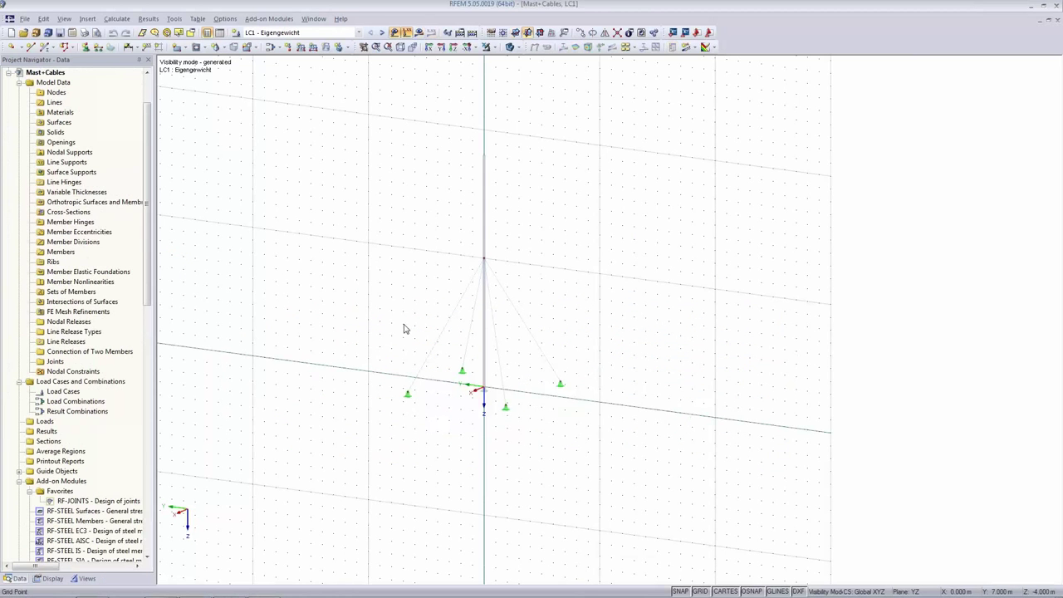
pyautogui.click(491, 46)
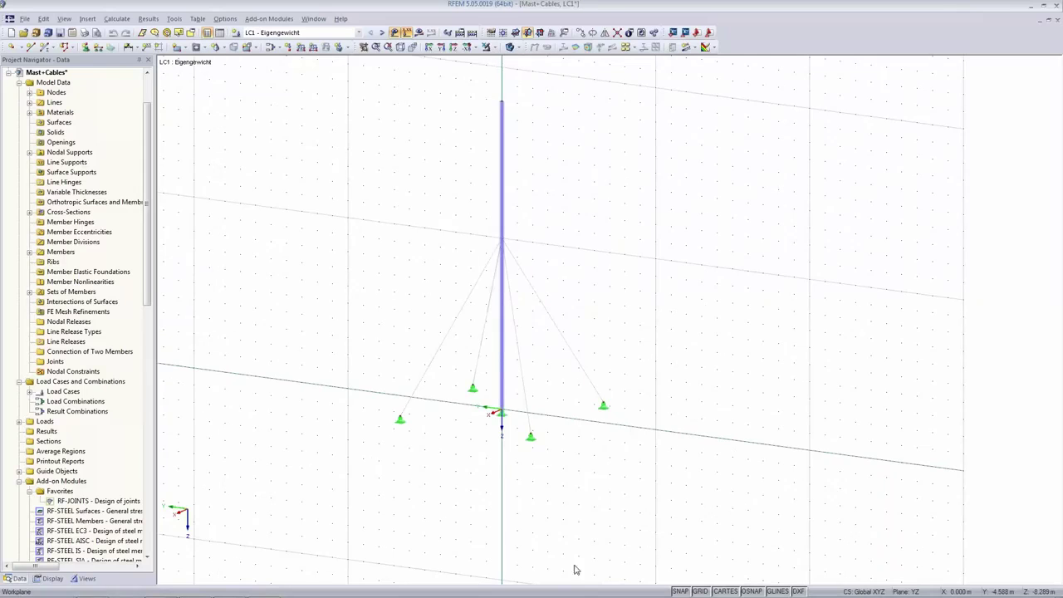
# - Examine the form-finding parameters of one of the mast's cable members and leave without changes
pyautogui.doubleClick(521, 374)
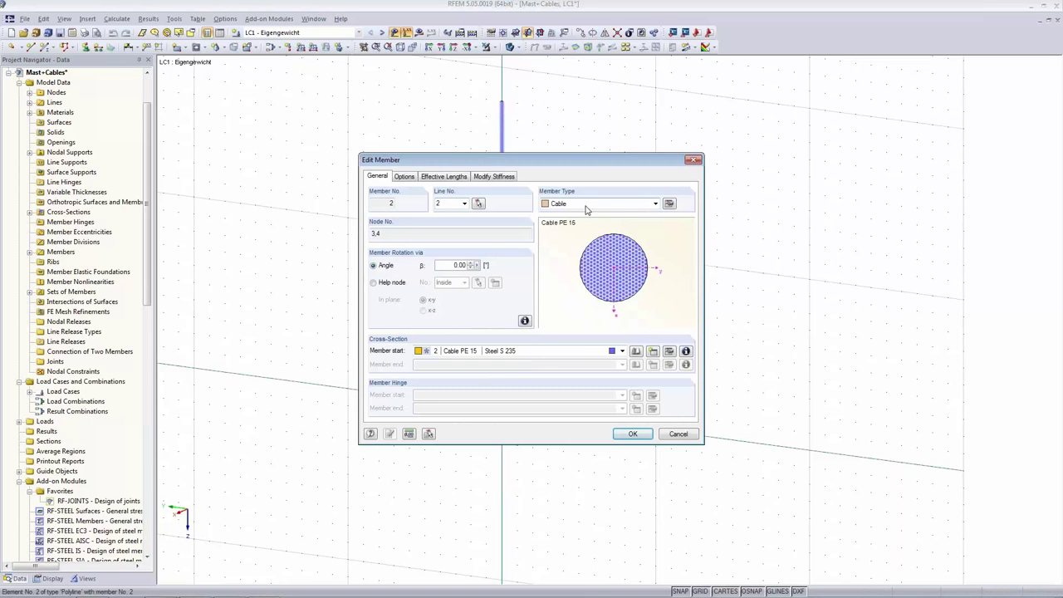
pyautogui.click(670, 204)
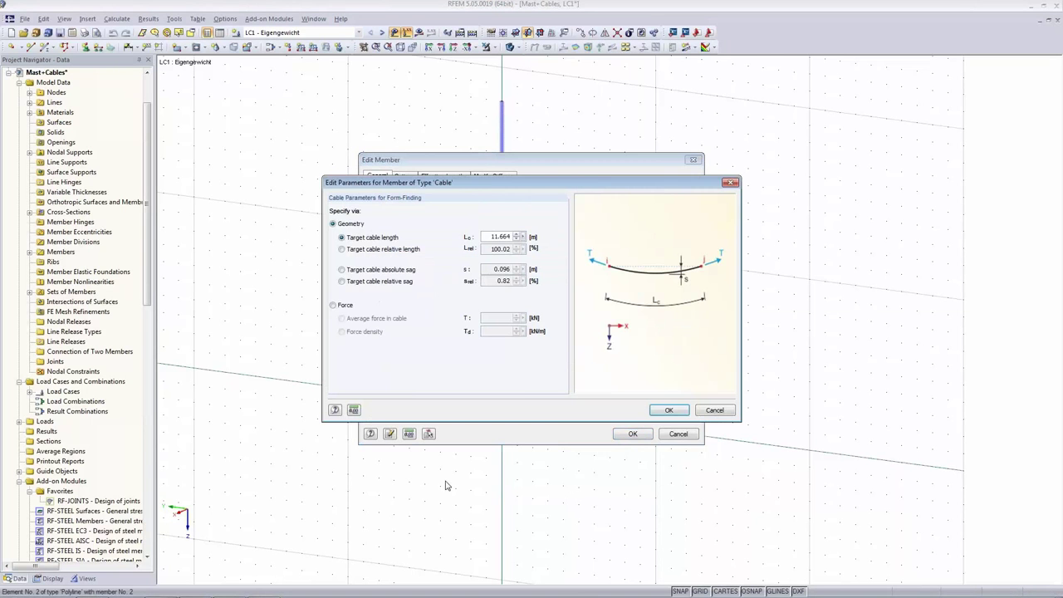
pyautogui.click(713, 410)
pyautogui.click(679, 434)
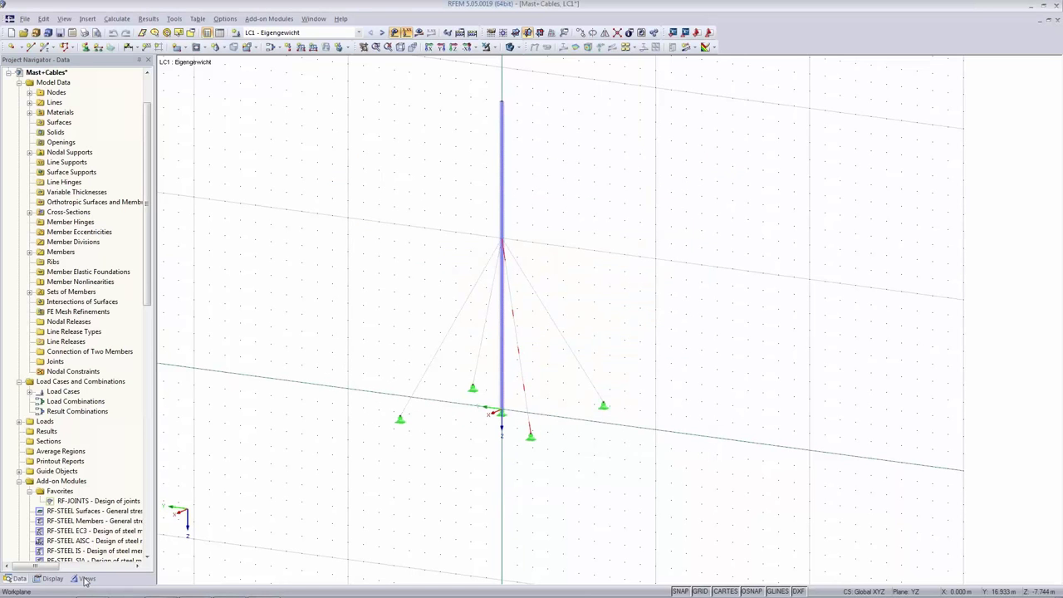
# - Isolate the cable members using the generated visibility for members by type
pyautogui.click(84, 576)
pyautogui.click(20, 370)
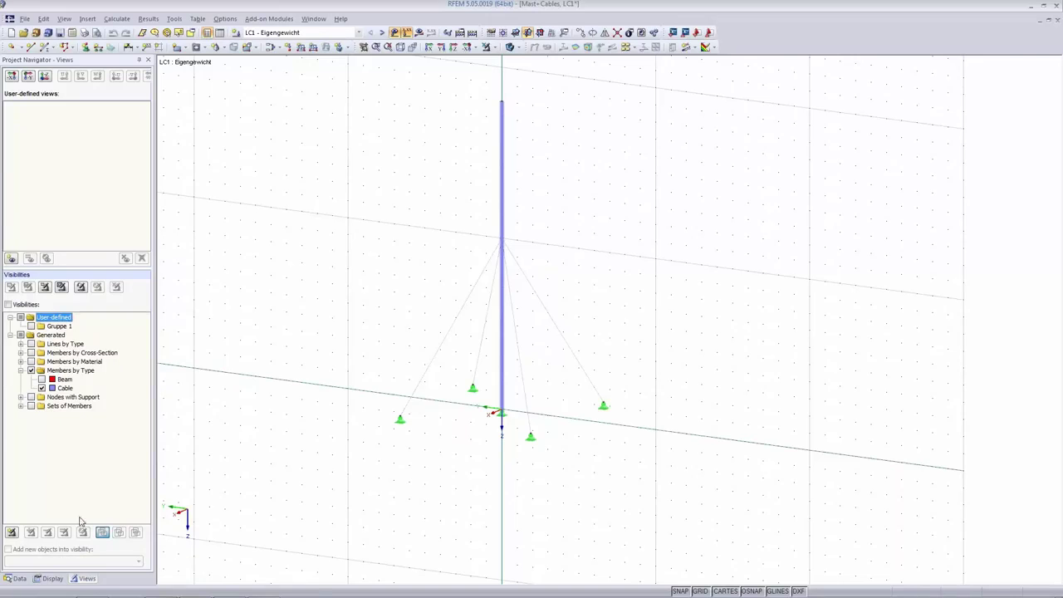
pyautogui.click(42, 388)
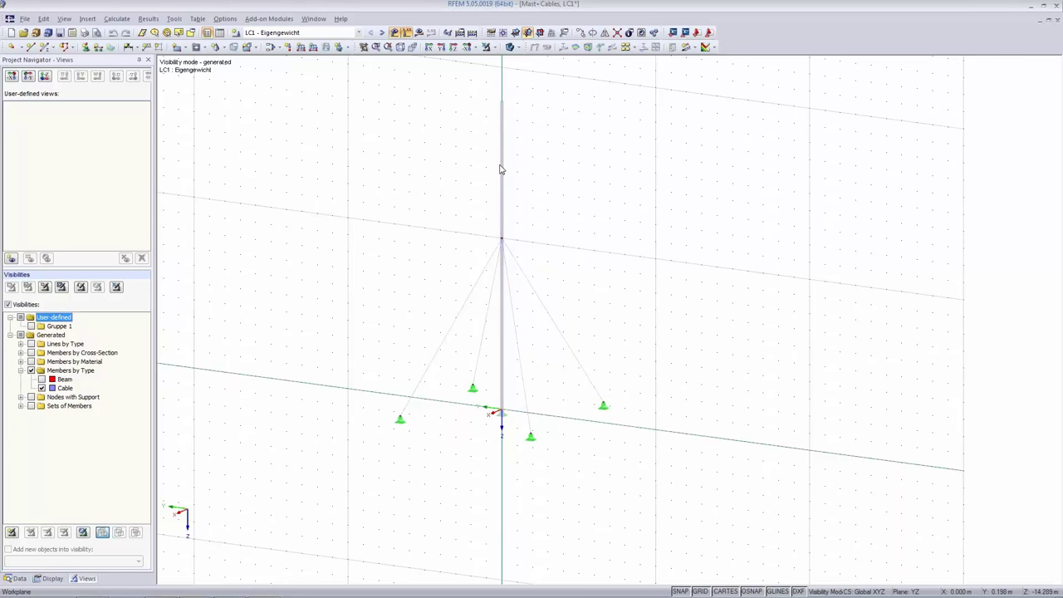
# - Define the form-finding parameters of all four cables via force, with an average force in cable of 1.000 kN
pyautogui.moveTo(247, 134); pyautogui.dragTo(780, 513)
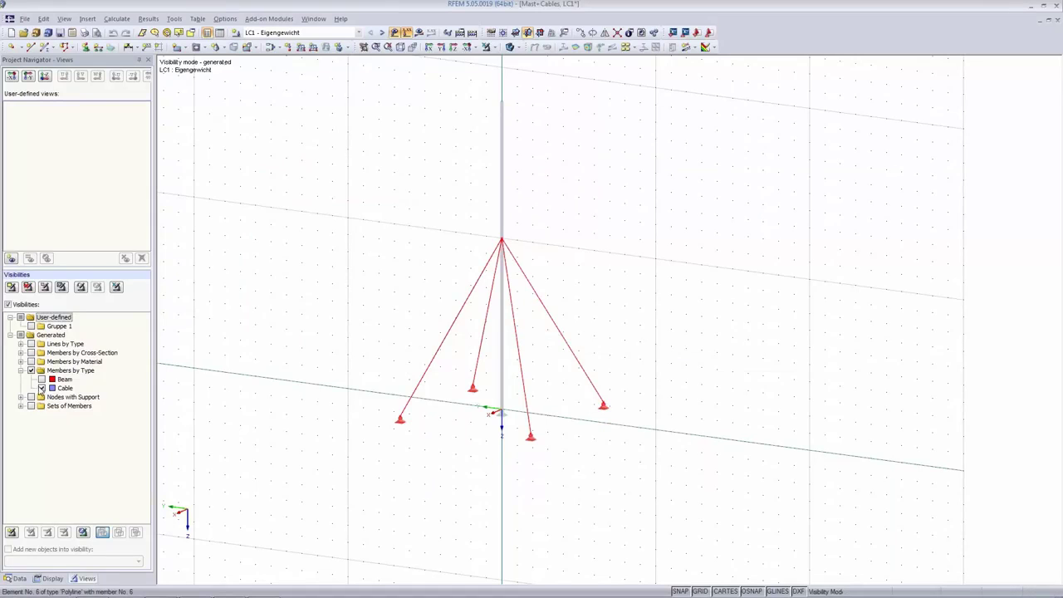
pyautogui.rightClick(590, 383)
pyautogui.moveTo(619, 146)
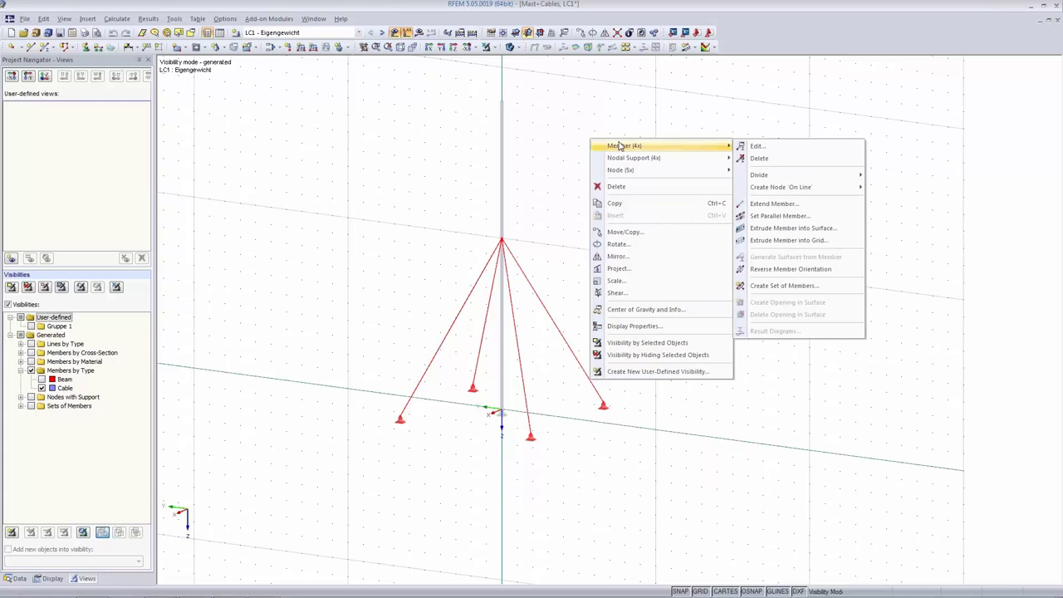
pyautogui.click(813, 148)
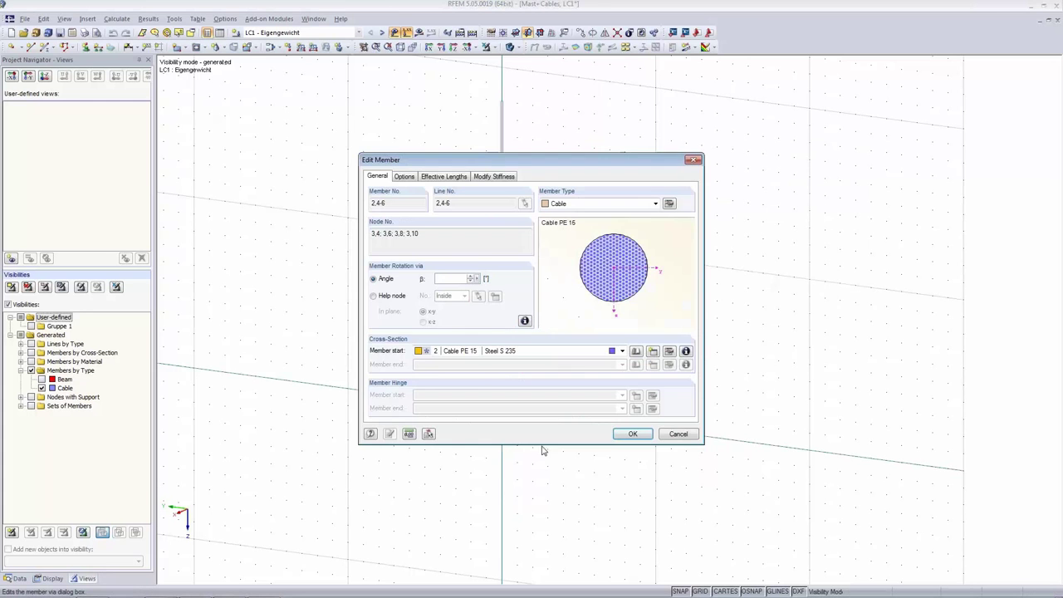
pyautogui.click(670, 205)
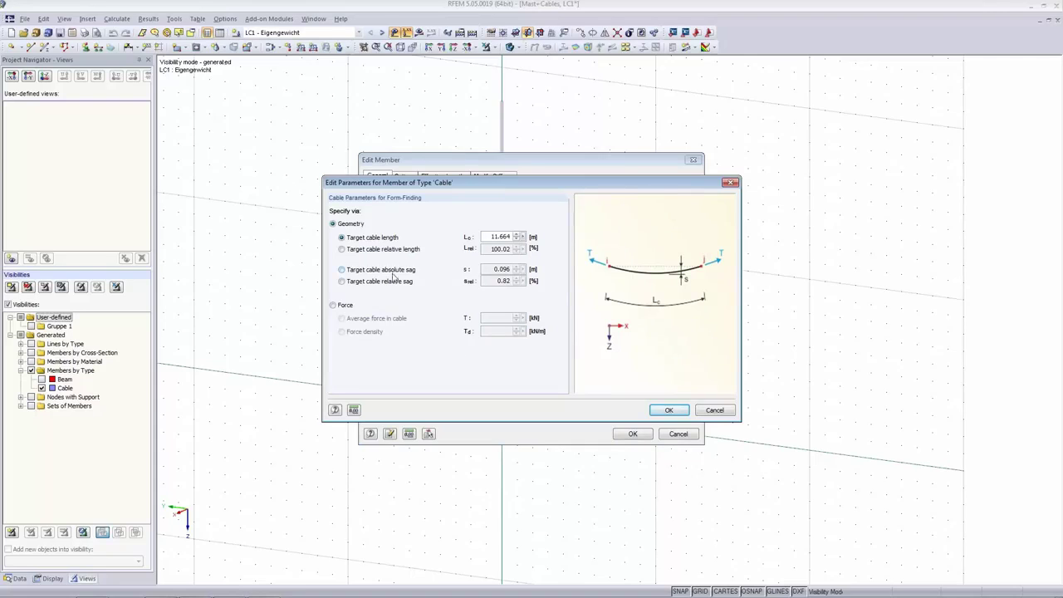
pyautogui.click(333, 305)
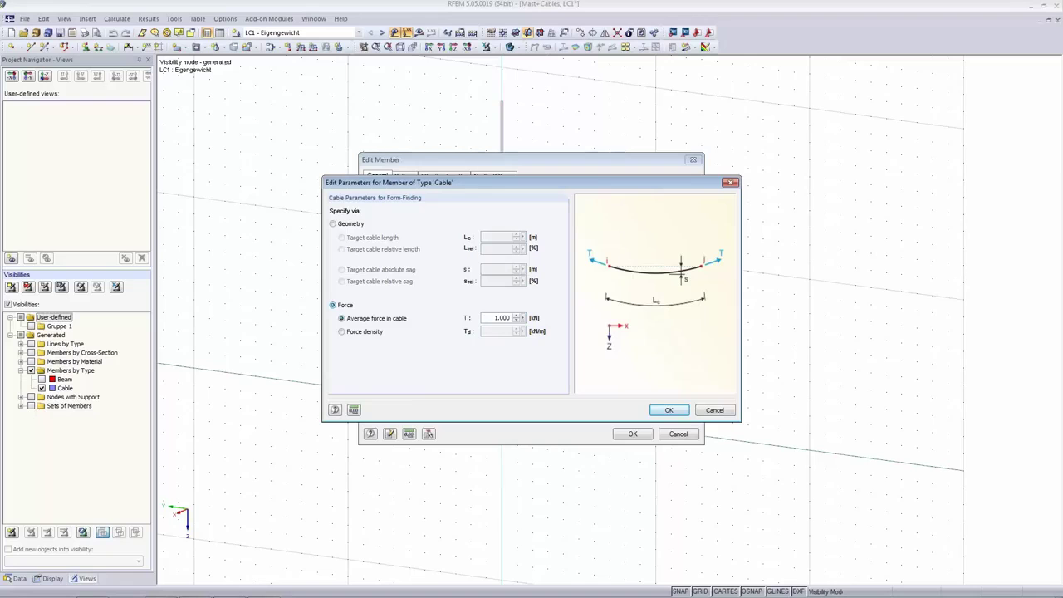
pyautogui.click(670, 410)
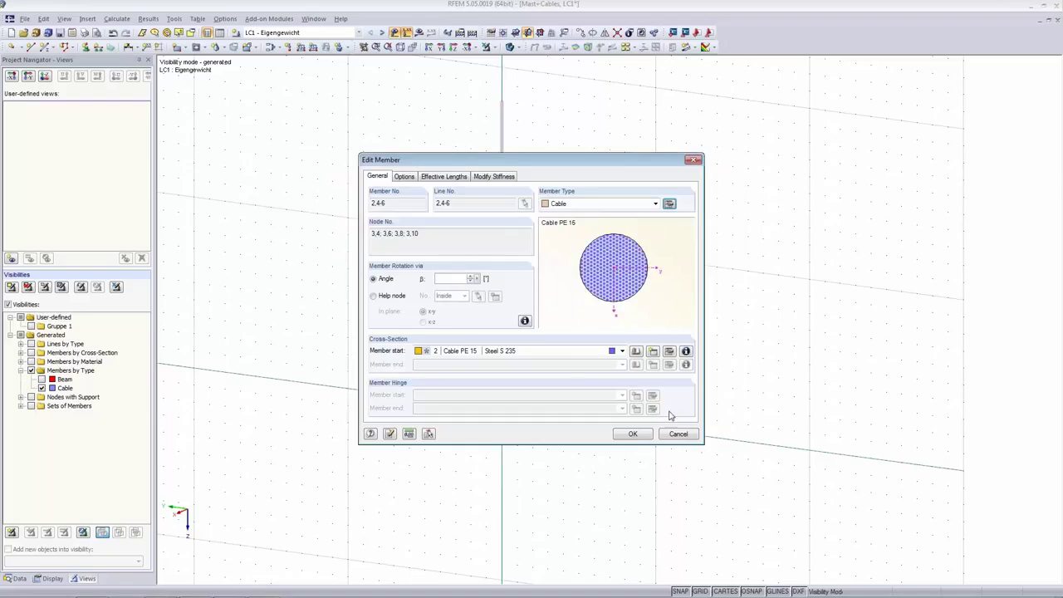
pyautogui.click(632, 433)
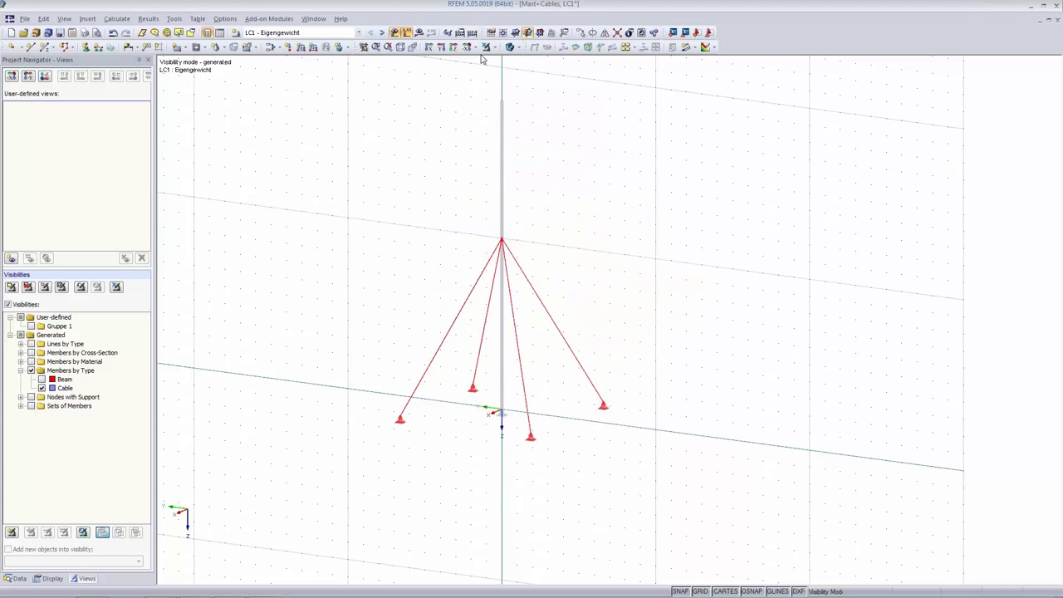
# - Review the form-finding calculation parameters, including the speed of convergence, and the FE mesh settings for the cable model
pyautogui.click(459, 32)
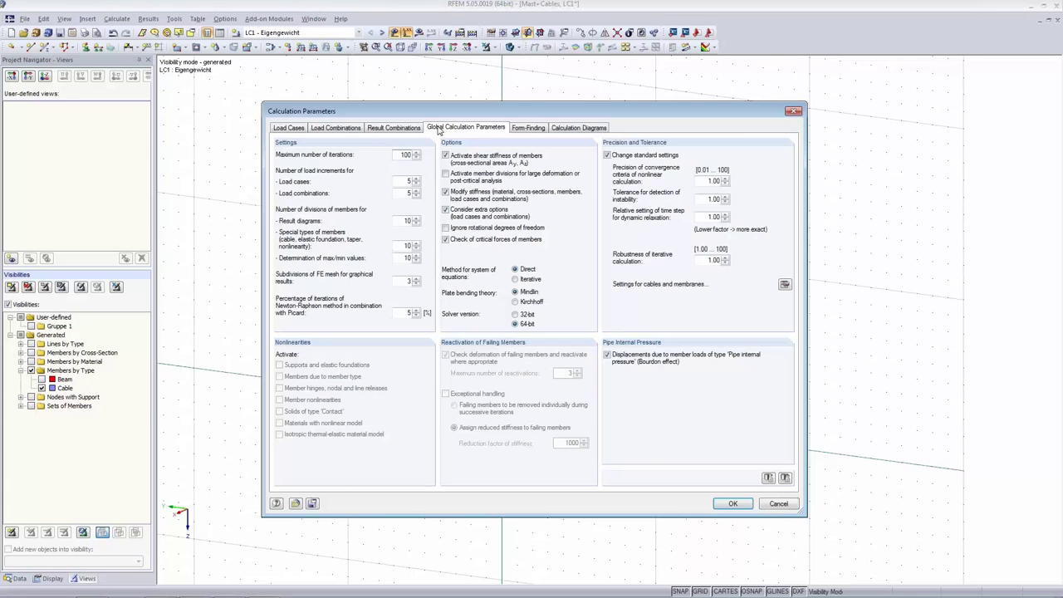
pyautogui.click(530, 128)
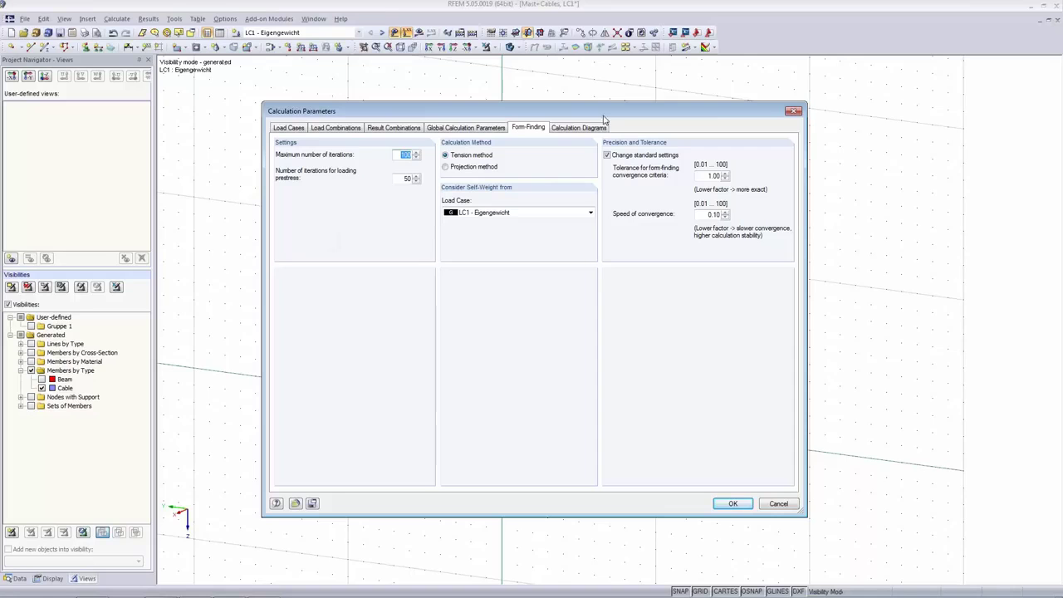
pyautogui.doubleClick(707, 214)
pyautogui.click(730, 504)
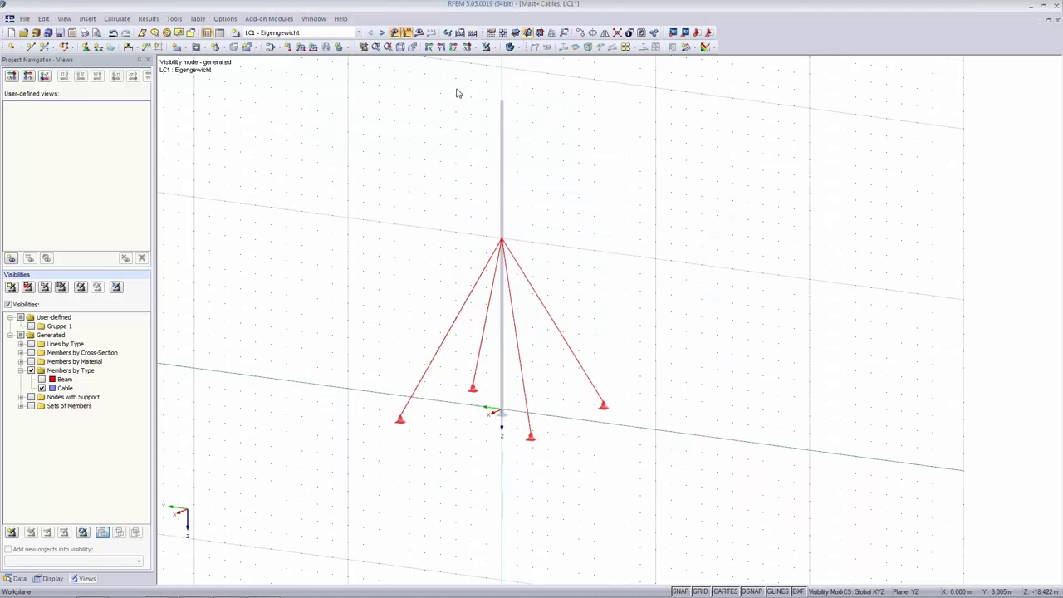
pyautogui.click(117, 19)
pyautogui.click(141, 151)
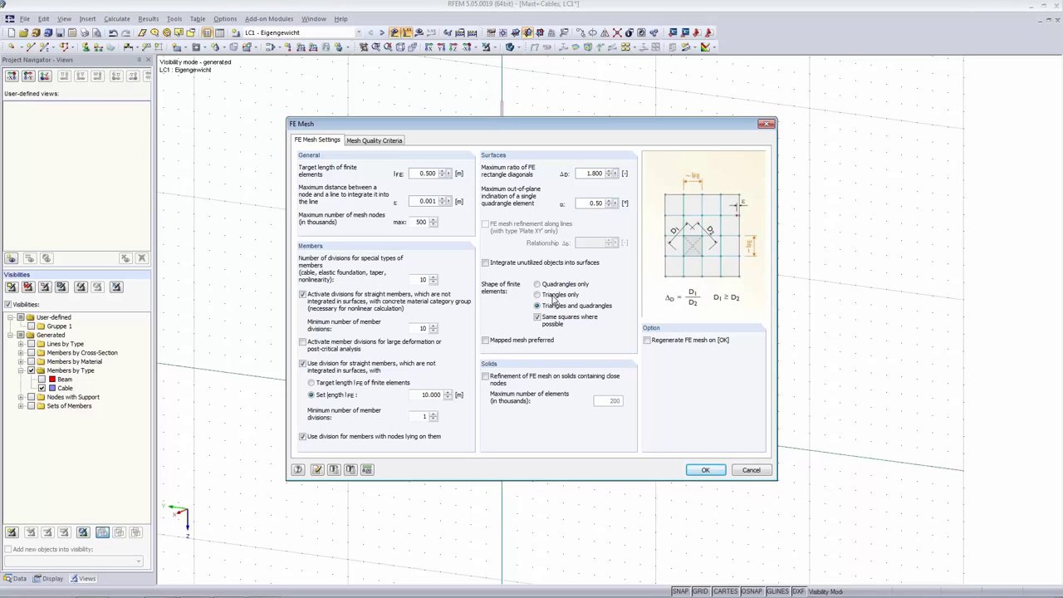
pyautogui.moveTo(561, 124); pyautogui.dragTo(517, 151)
pyautogui.click(662, 494)
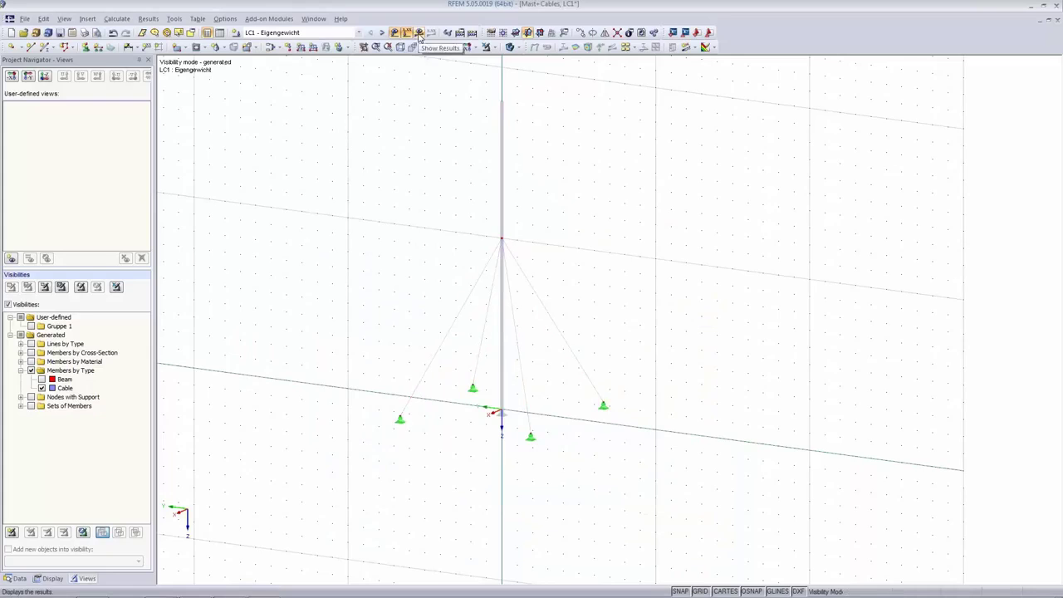
# - Calculate the RF-FORM-FINDING case for the cables and display the global deformations u
pyautogui.click(290, 33)
pyautogui.click(287, 55)
pyautogui.click(420, 33)
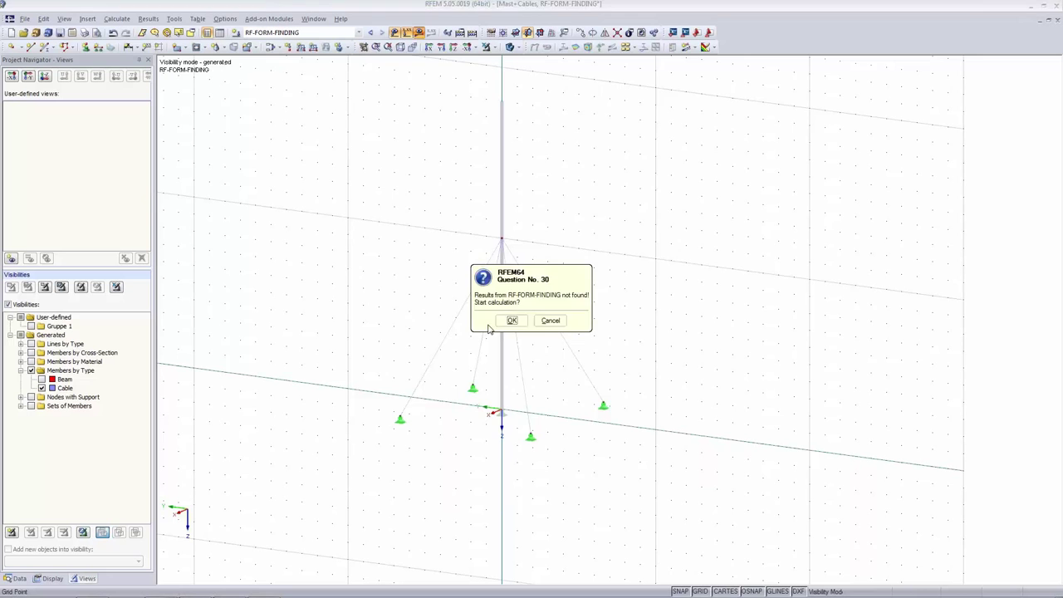
pyautogui.click(507, 320)
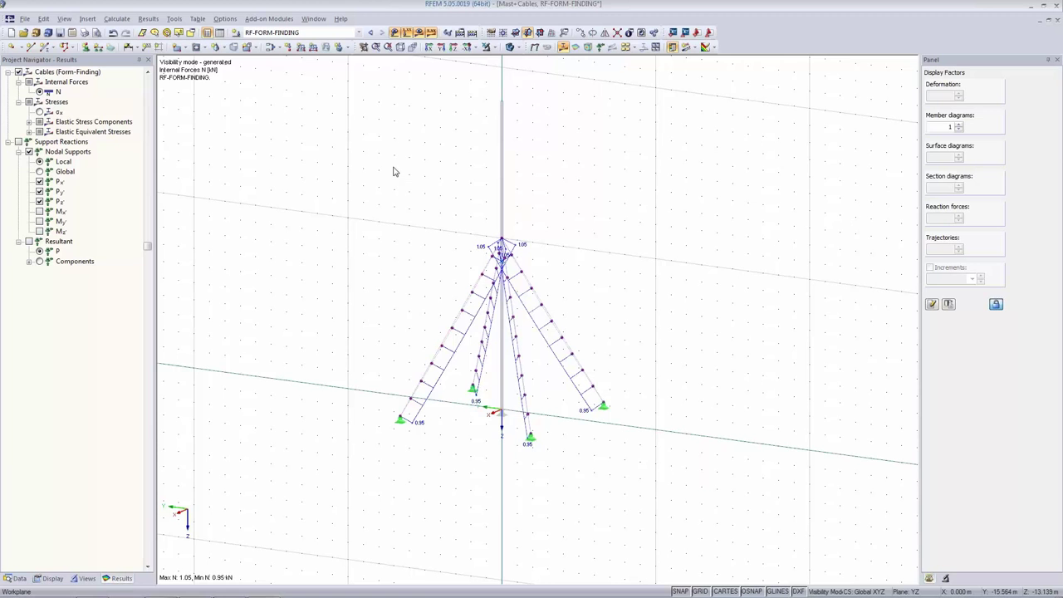
pyautogui.click(534, 46)
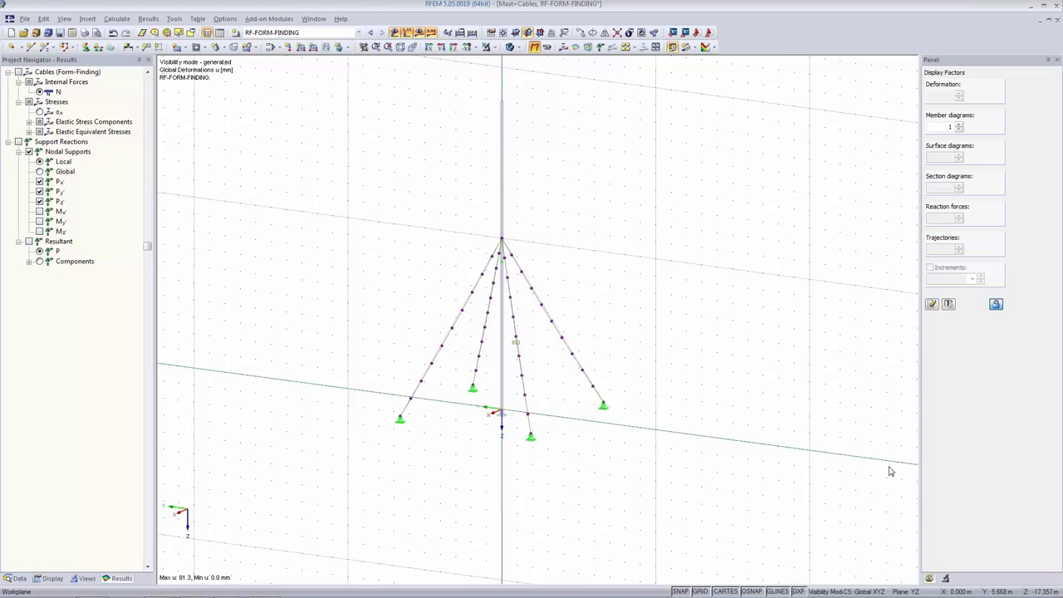
# - Examine the deformed shape of the cables and the maximum global deformation u in the form-finding results
pyautogui.scroll(4, 567, 378)
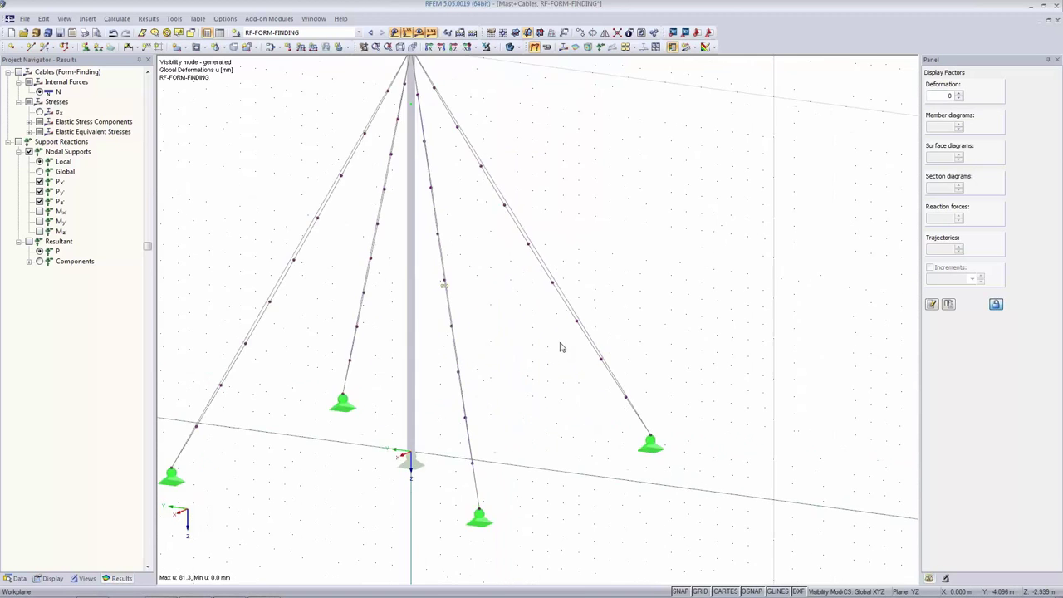
pyautogui.scroll(2, 560, 357)
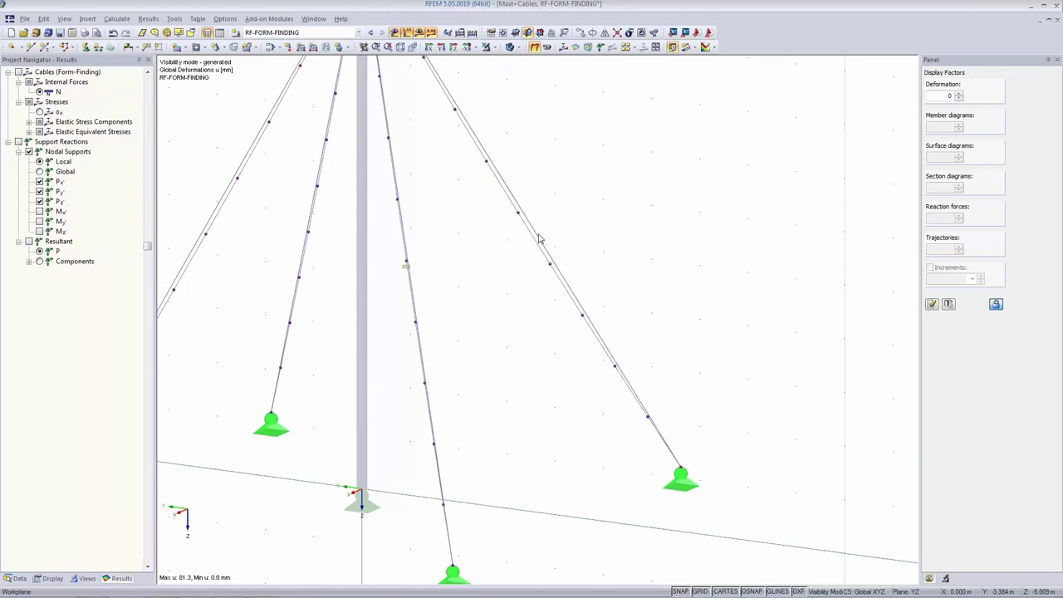
pyautogui.moveTo(476, 307); pyautogui.dragTo(697, 288, button='middle')
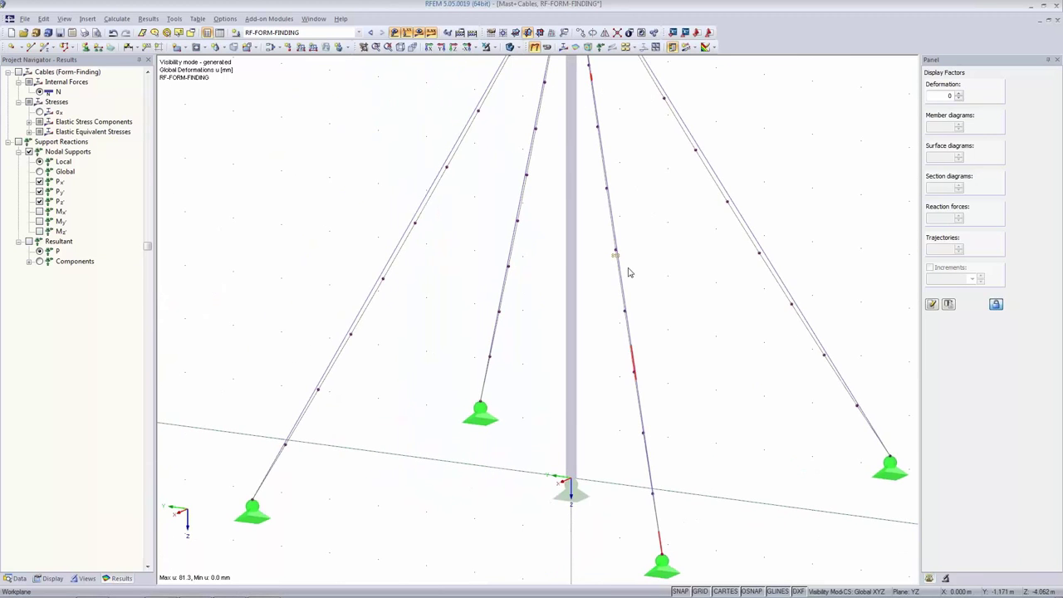
pyautogui.scroll(6, 629, 272)
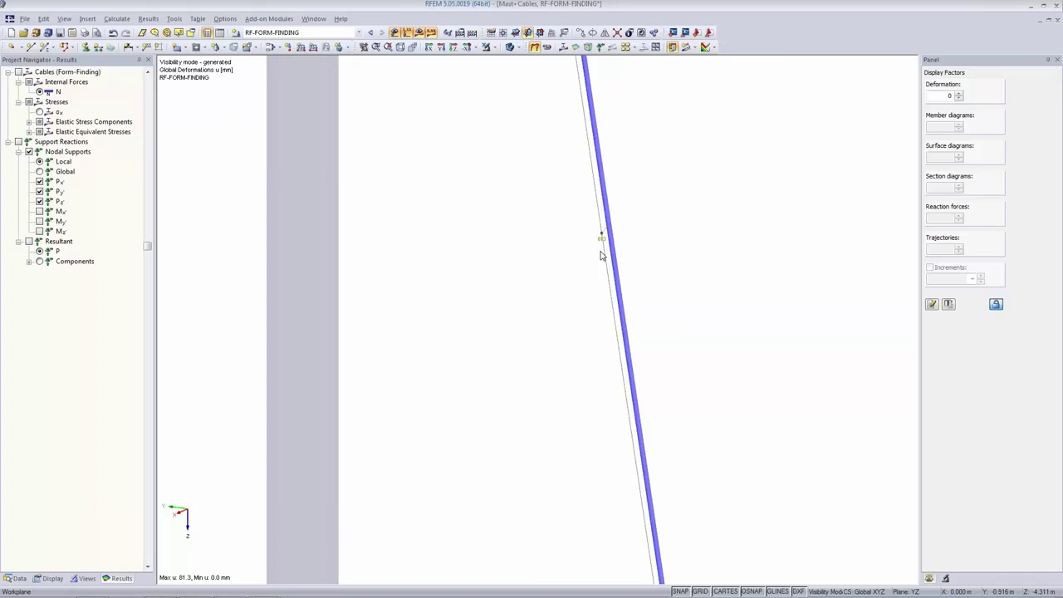
pyautogui.keyDown('ctrl'); pyautogui.moveTo(602, 256); pyautogui.dragTo(603, 246, button='middle'); pyautogui.keyUp('ctrl')
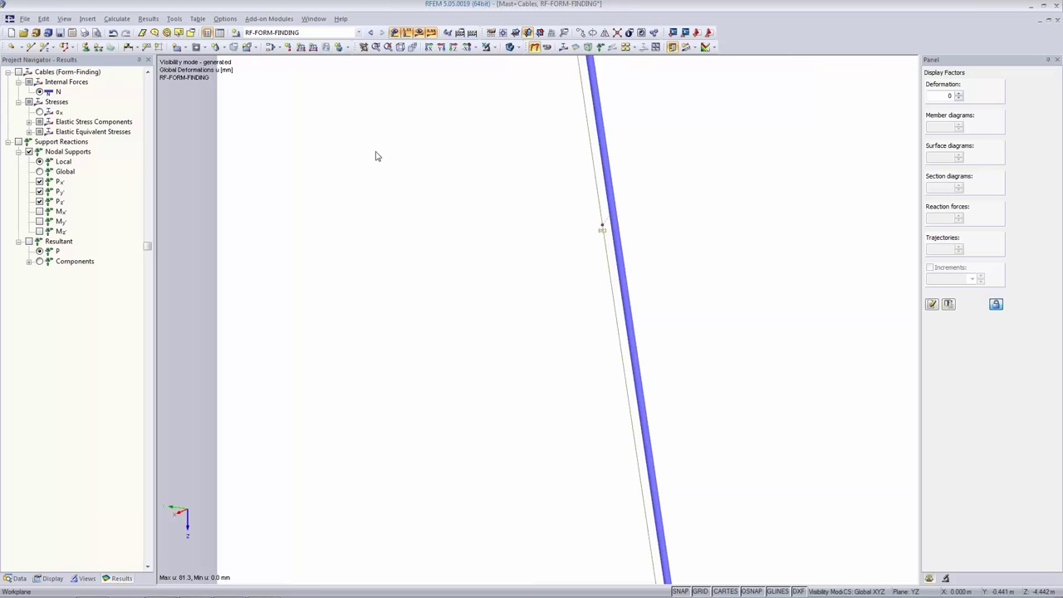
pyautogui.keyDown('ctrl'); pyautogui.moveTo(531, 225); pyautogui.dragTo(468, 227, button='middle'); pyautogui.keyUp('ctrl')
pyautogui.scroll(-10, 458, 230)
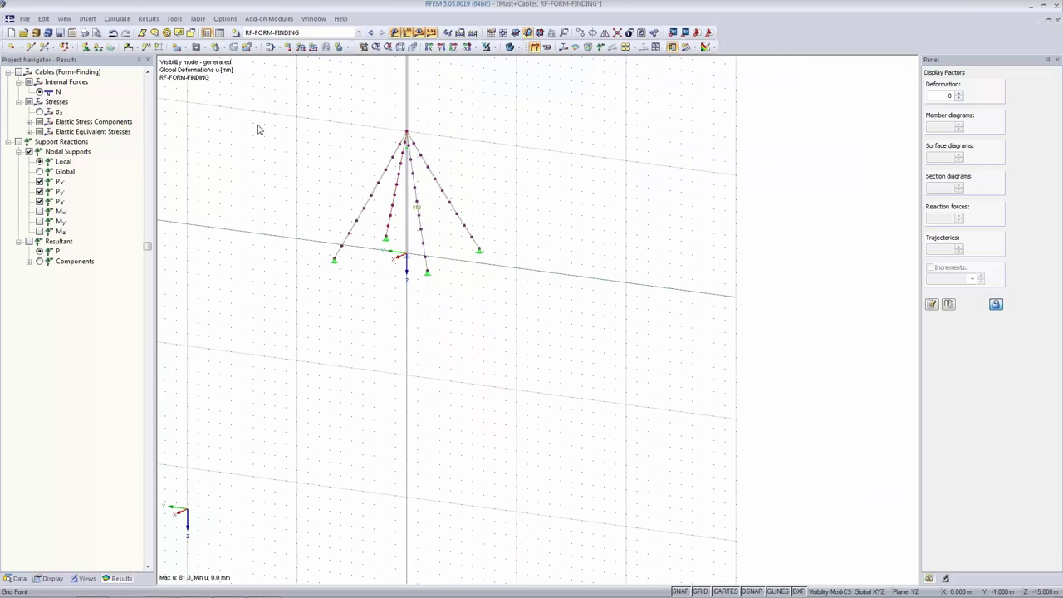
# - Define the form-finding parameters of all four cables via geometry, with a target cable absolute sag of 0.080 m
pyautogui.hotkey('ctrl', 'a')
pyautogui.rightClick(448, 200)
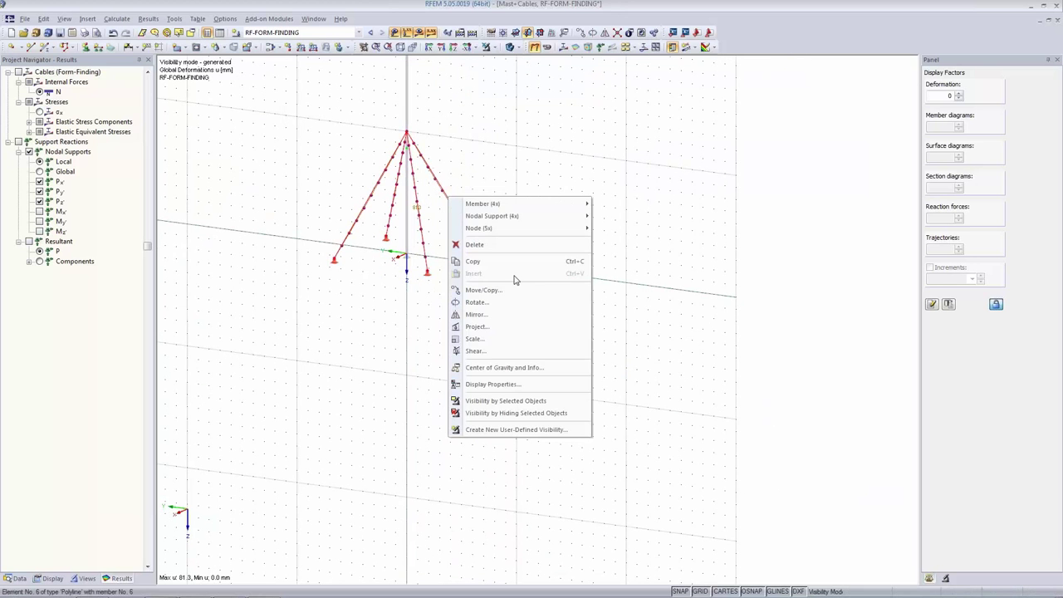
pyautogui.click(573, 205)
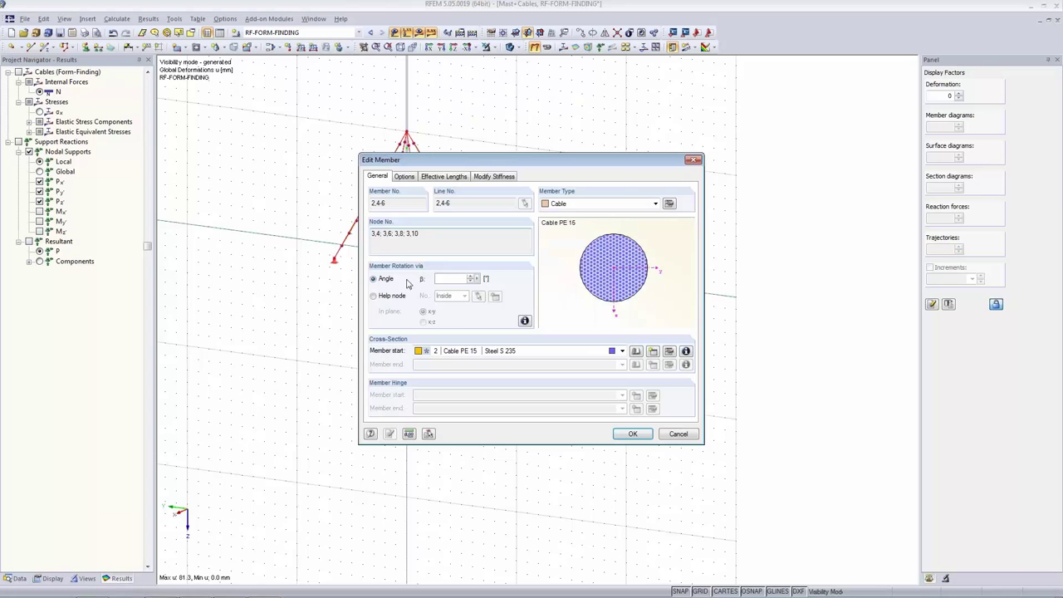
pyautogui.click(669, 204)
pyautogui.click(334, 224)
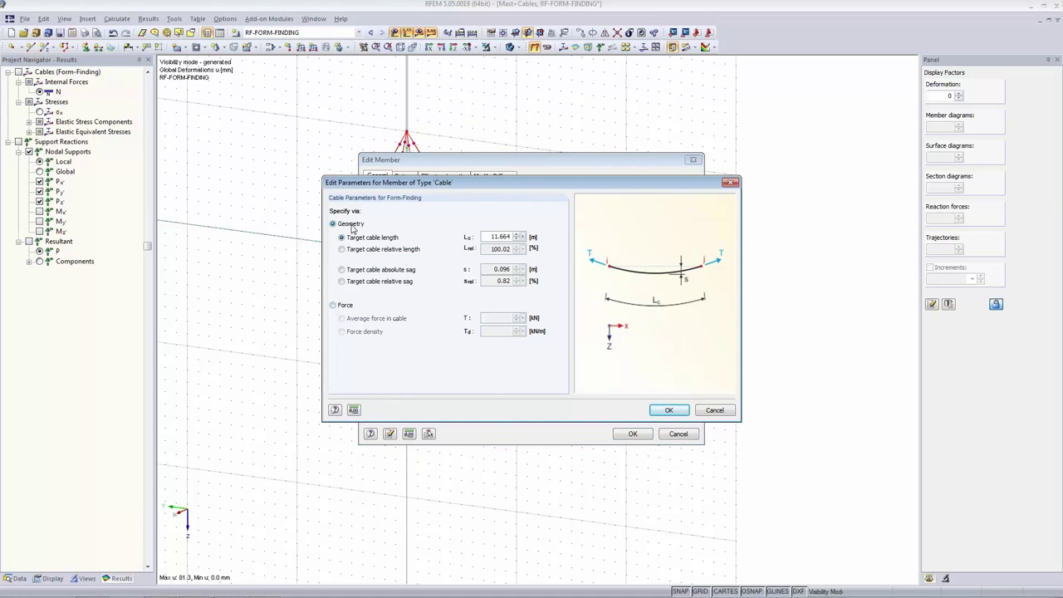
pyautogui.click(341, 270)
pyautogui.moveTo(485, 271); pyautogui.dragTo(514, 270)
pyautogui.write('0.08')
pyautogui.press('Tab')
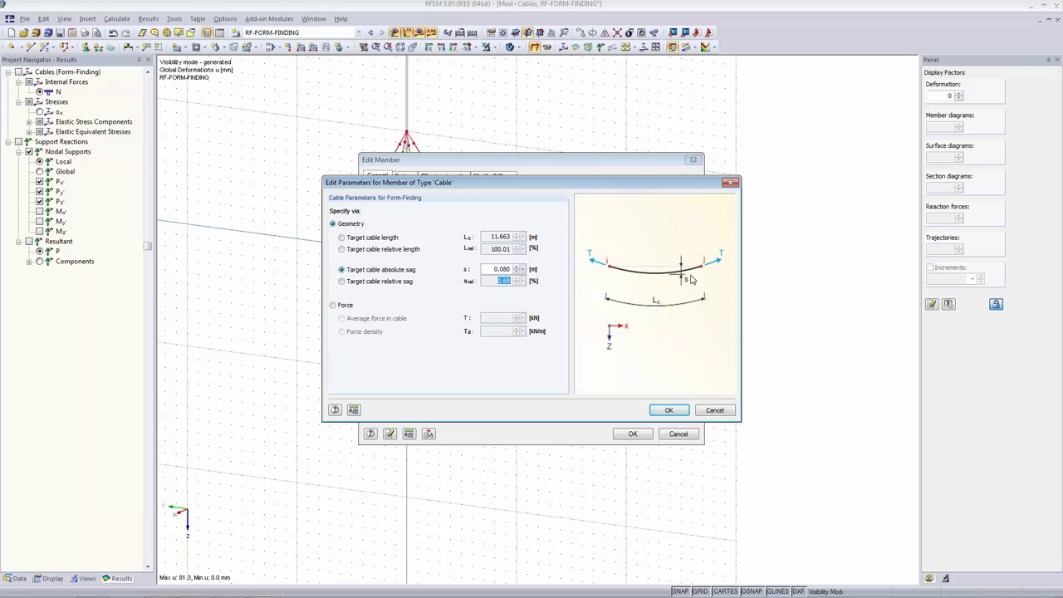
pyautogui.click(669, 409)
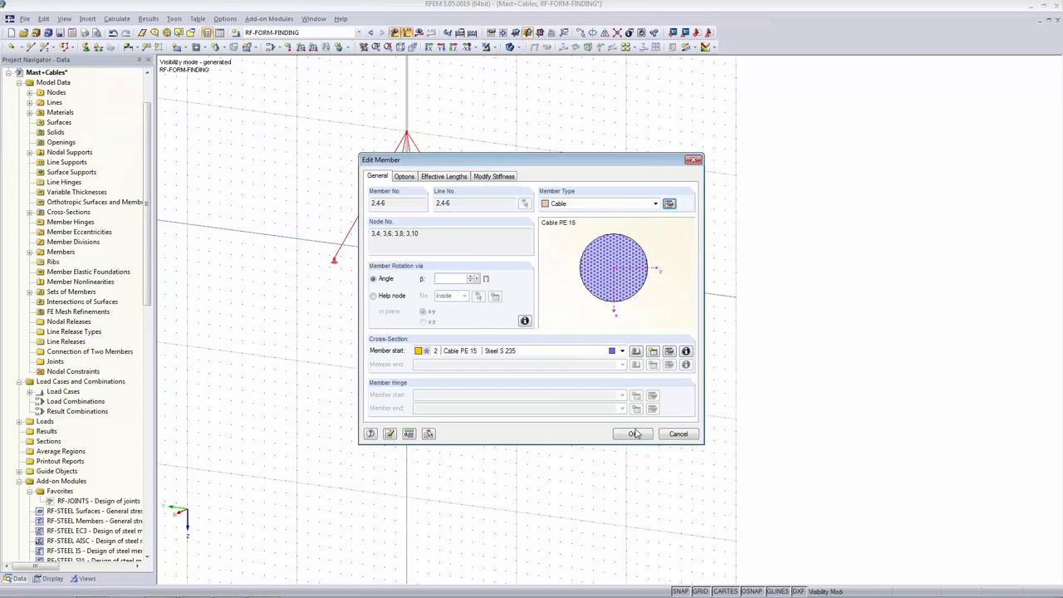
pyautogui.click(633, 434)
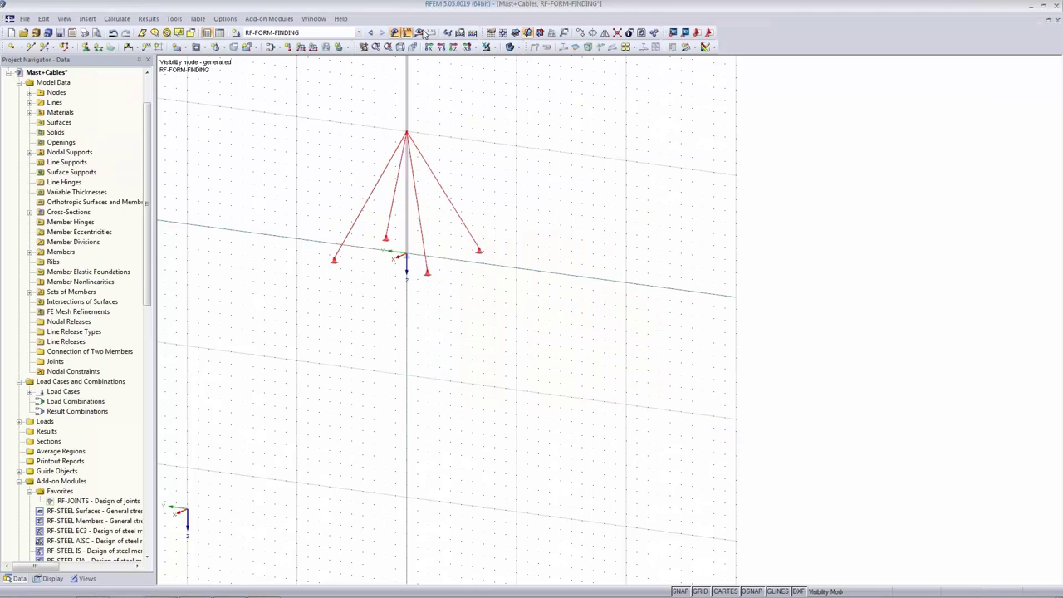
# - Recalculate the RF-FORM-FINDING case and inspect the cables' global deformations at a deformation display factor of 0
pyautogui.click(419, 33)
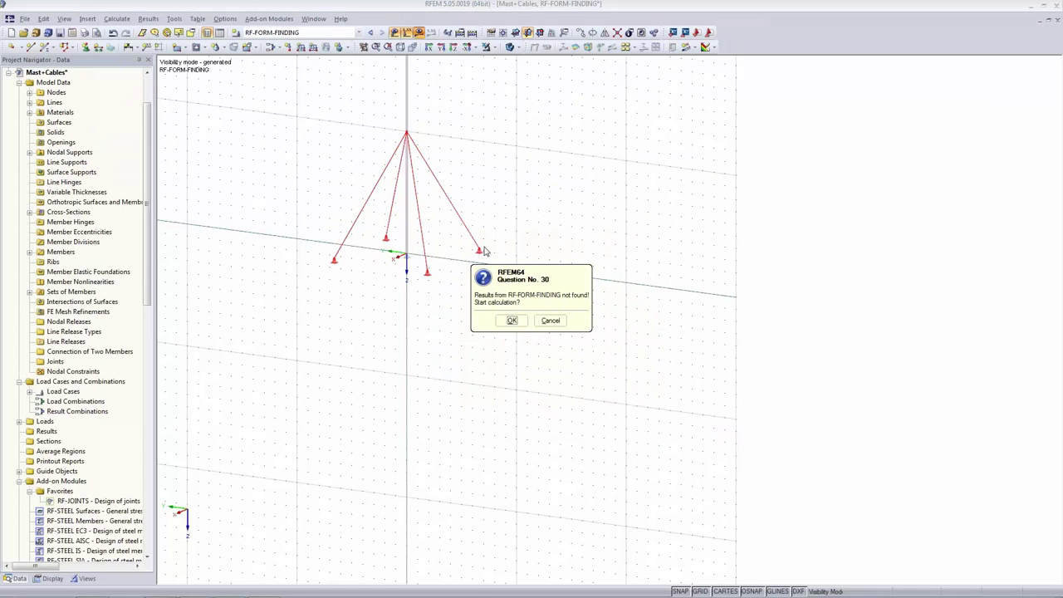
pyautogui.click(513, 321)
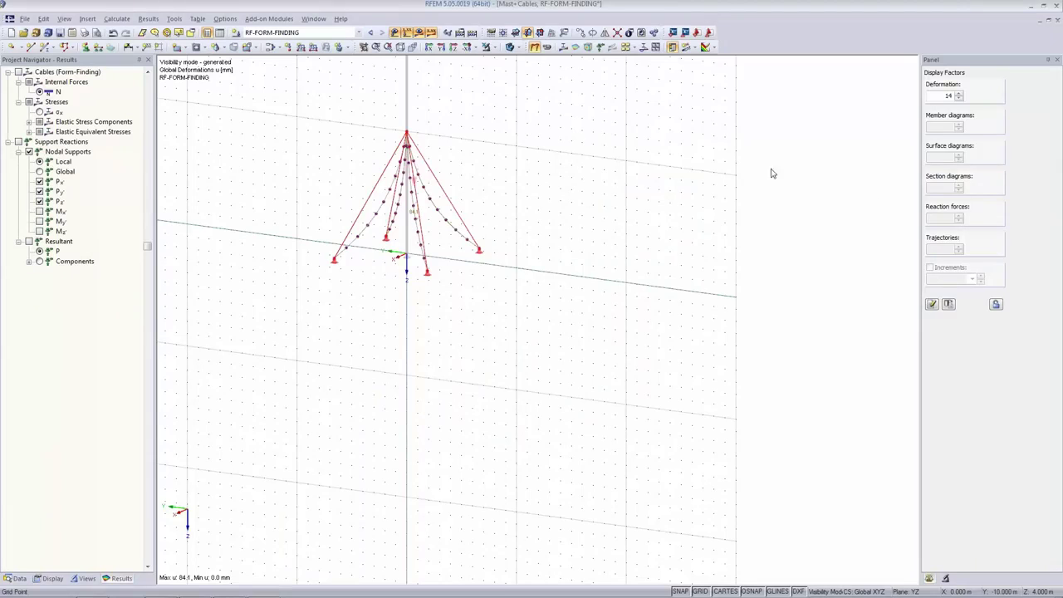
pyautogui.doubleClick(945, 96)
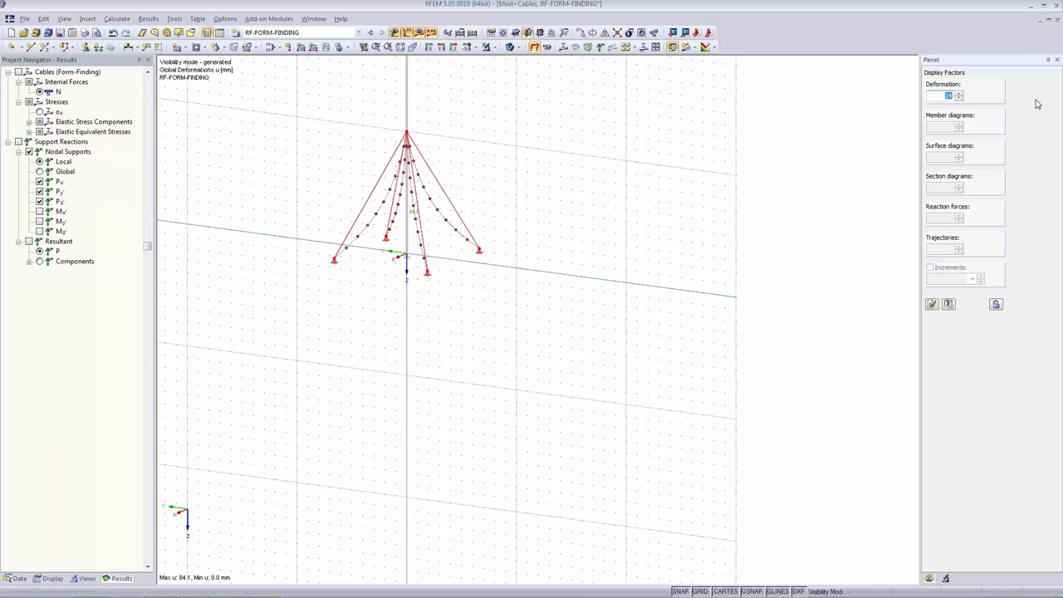
pyautogui.write('5')
pyautogui.scroll(6, 427, 190)
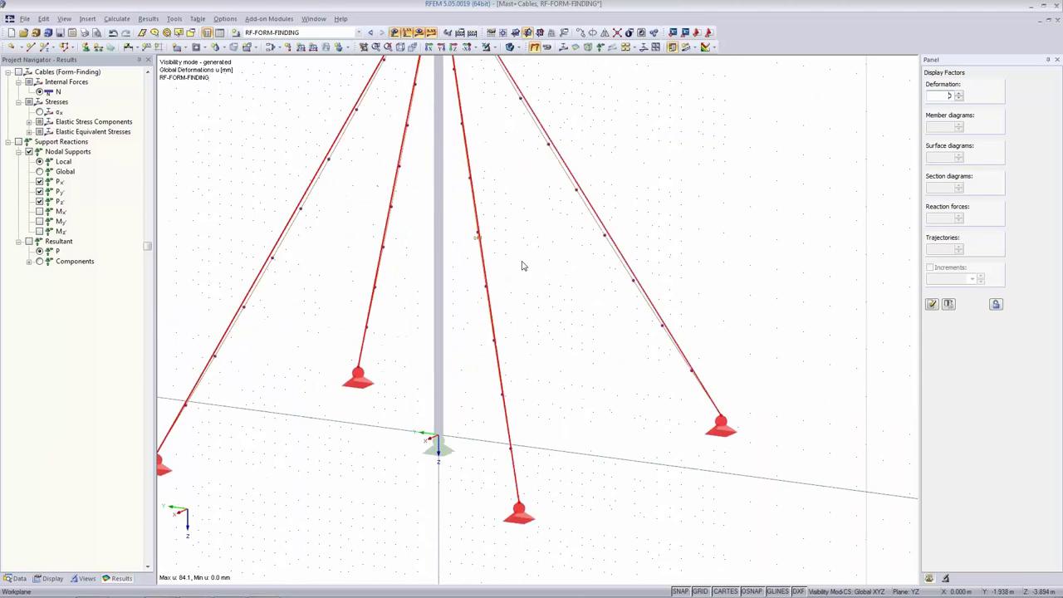
pyautogui.scroll(3, 483, 234)
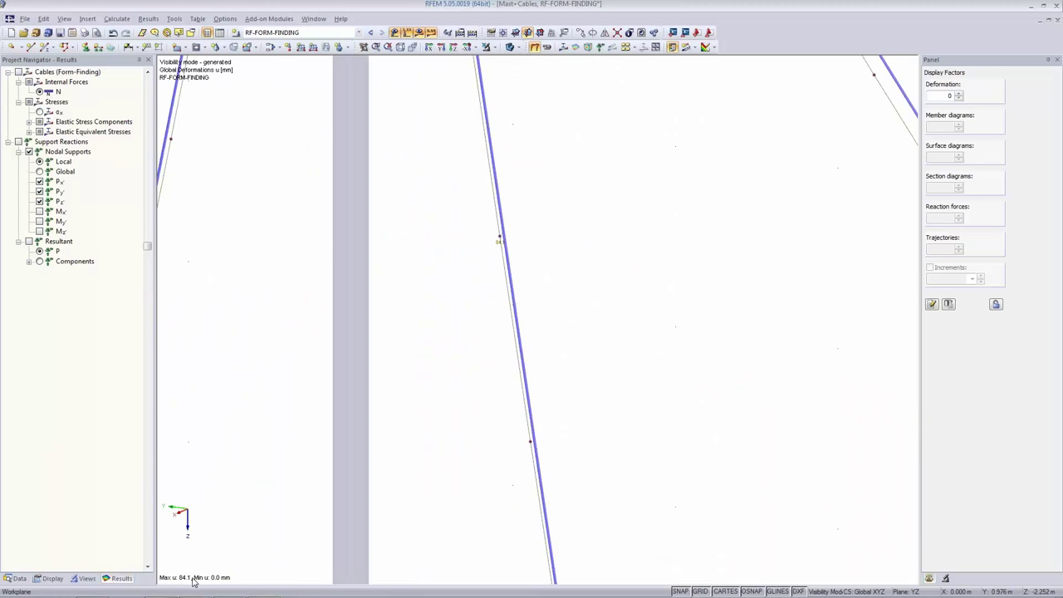
pyautogui.scroll(-4, 729, 87)
pyautogui.scroll(-4, 645, 167)
pyautogui.moveTo(667, 142); pyautogui.dragTo(560, 382, button='middle')
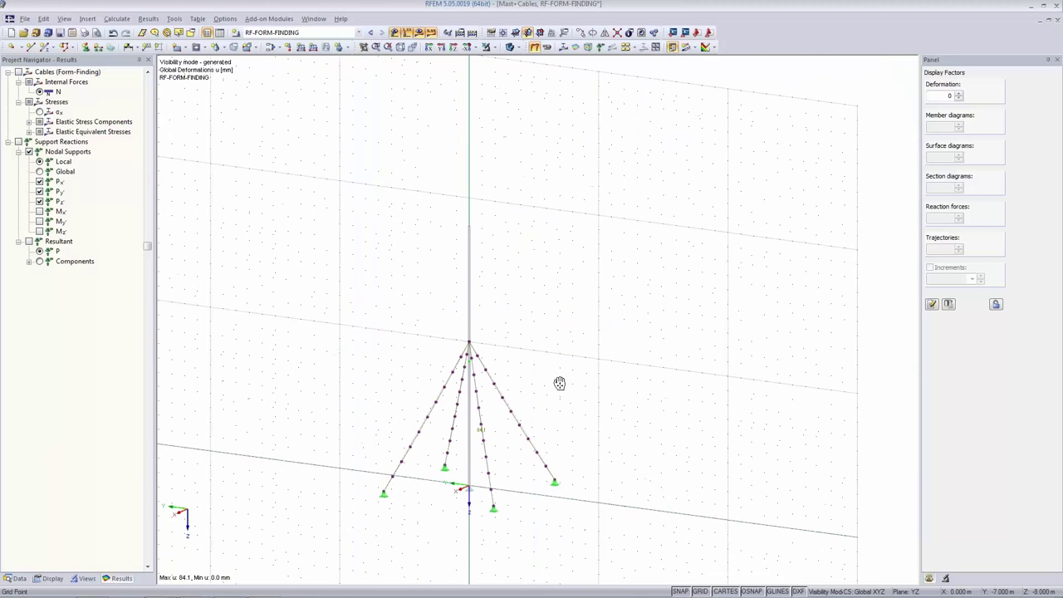
# - Show the internal forces N of the cables and check the result diagram of cable member 6
pyautogui.click(38, 91)
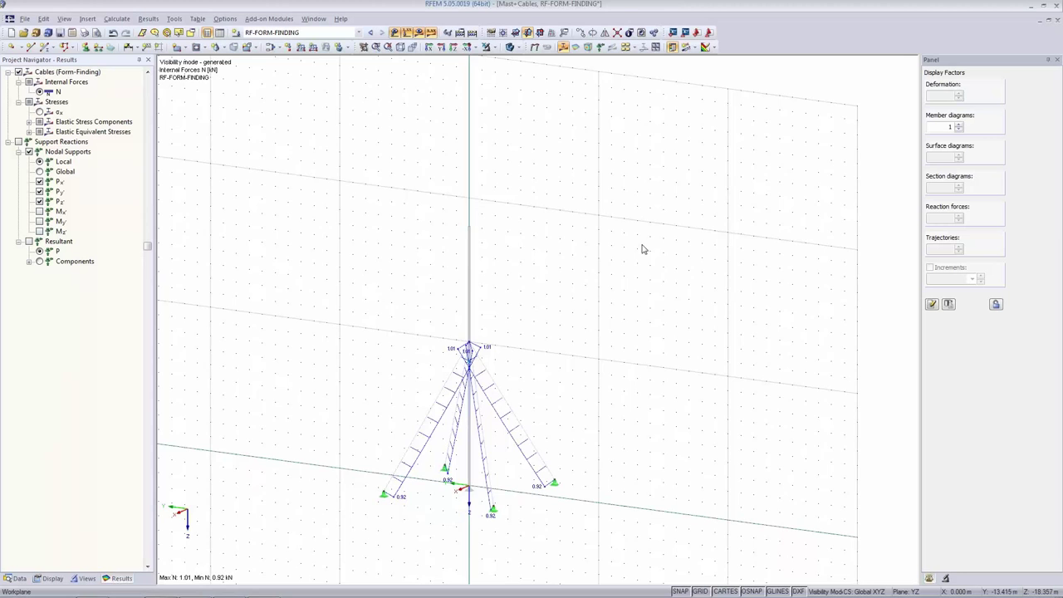
pyautogui.scroll(3, 562, 249)
pyautogui.moveTo(560, 257); pyautogui.dragTo(613, 91, button='middle')
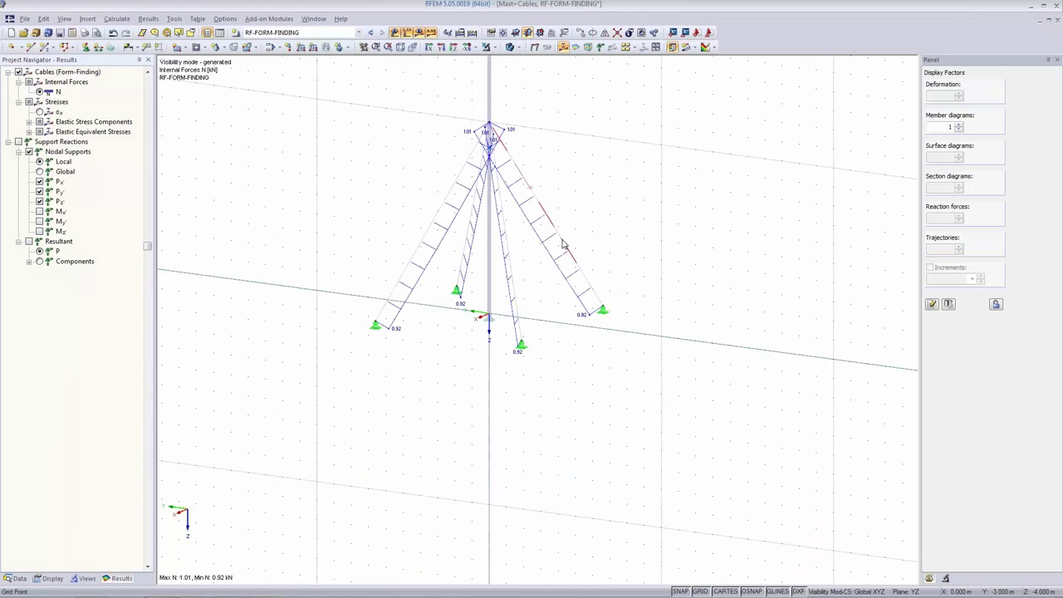
pyautogui.click(643, 47)
pyautogui.click(517, 353)
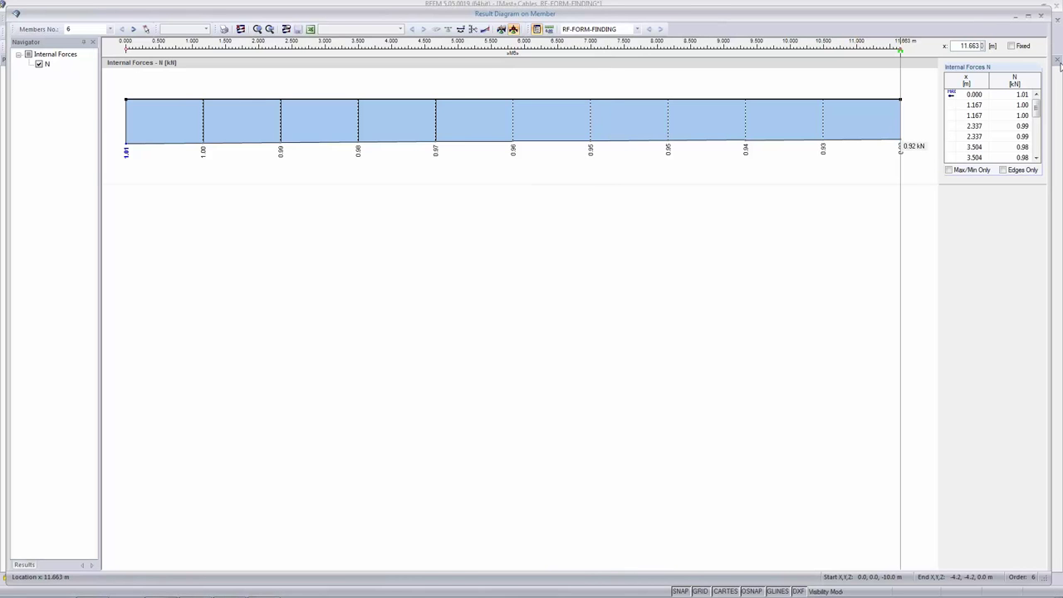
pyautogui.click(1041, 17)
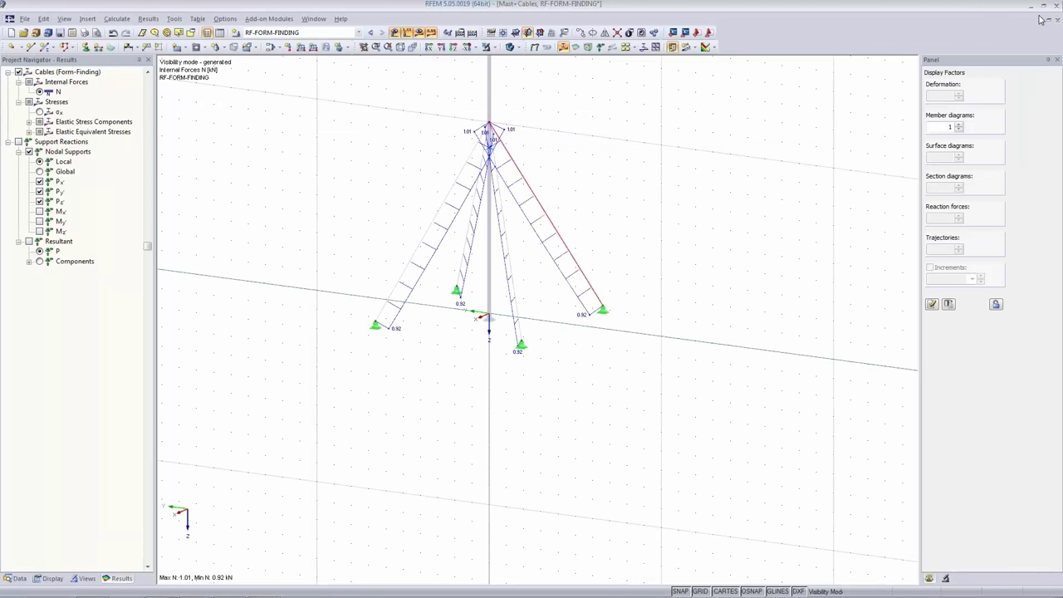
# - Change the description of load case LC1 to Self-weight in the load cases and combinations
pyautogui.click(340, 33)
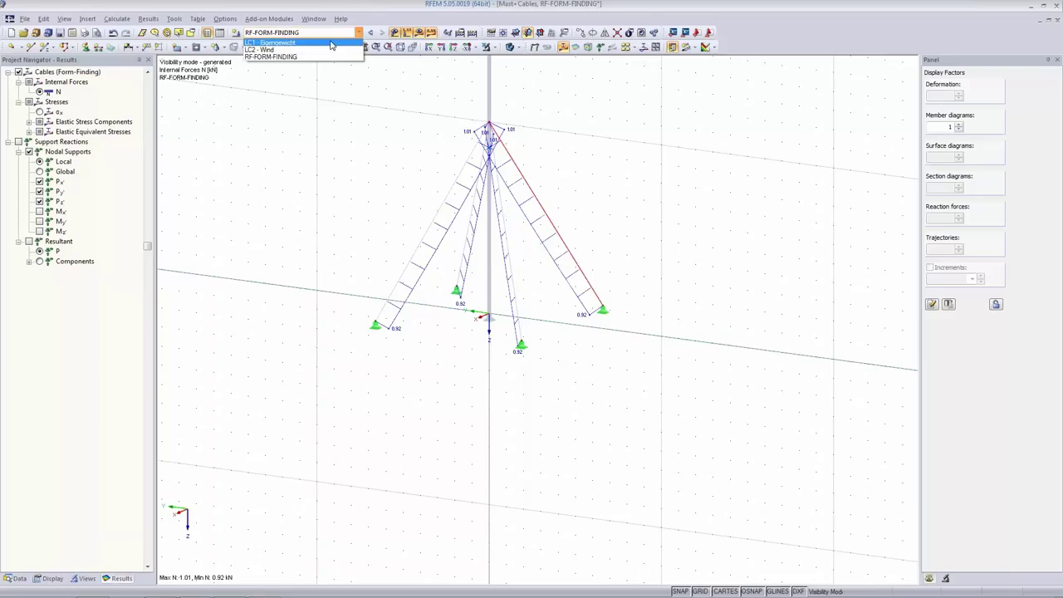
pyautogui.click(332, 87)
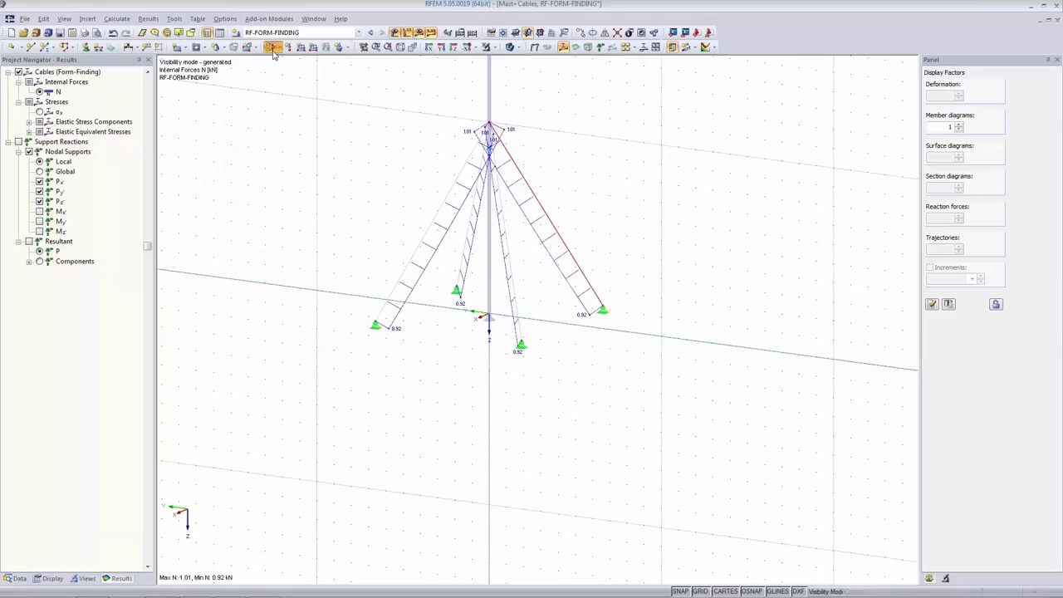
pyautogui.click(448, 33)
pyautogui.click(693, 154)
pyautogui.click(685, 164)
pyautogui.click(283, 163)
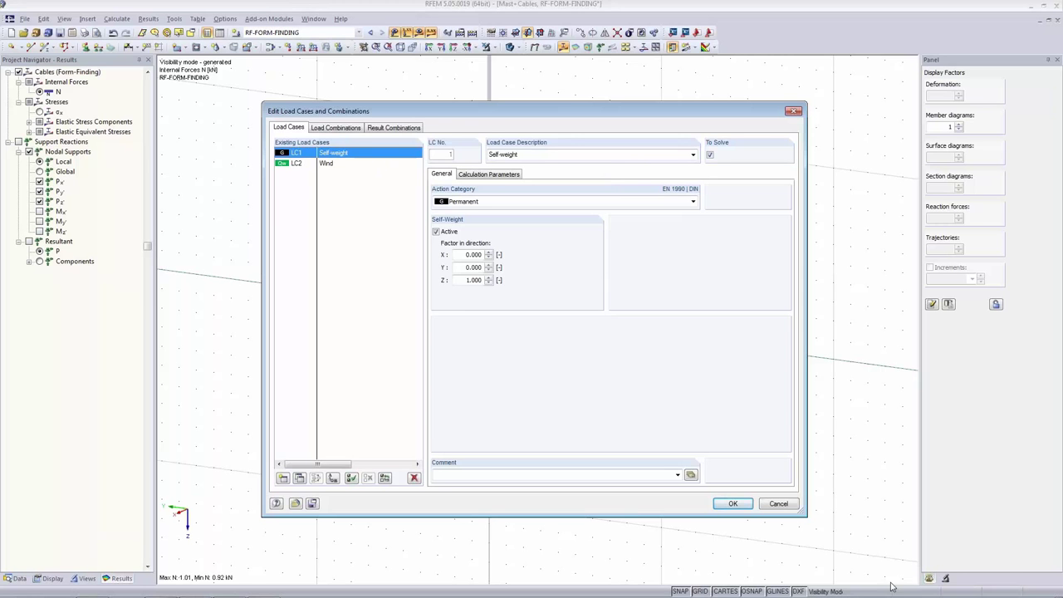
pyautogui.click(734, 503)
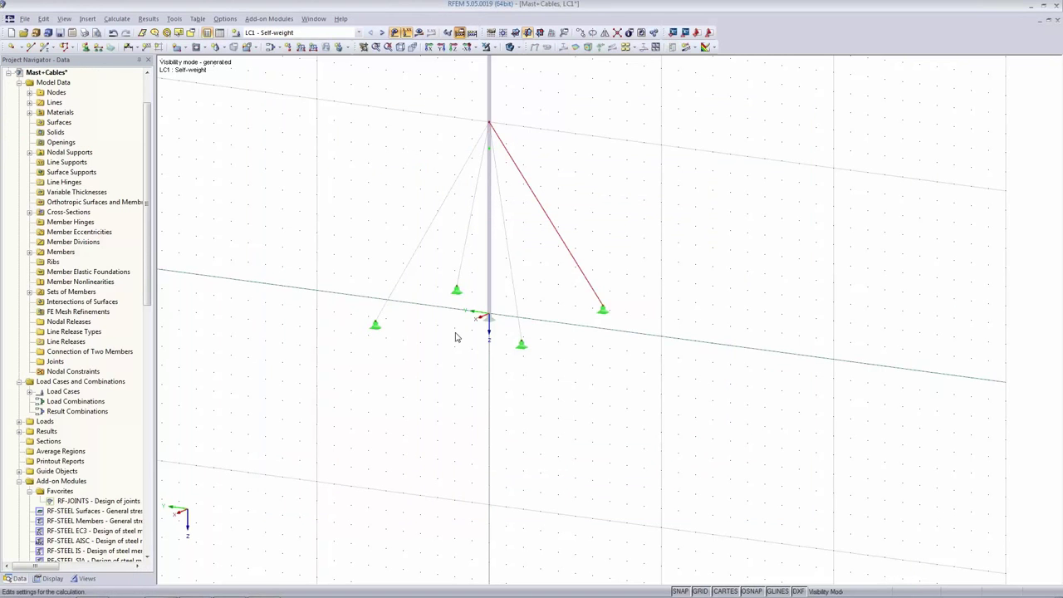
# - Review the form-finding calculation parameters, including the load case from which self-weight is considered
pyautogui.click(460, 32)
pyautogui.click(528, 130)
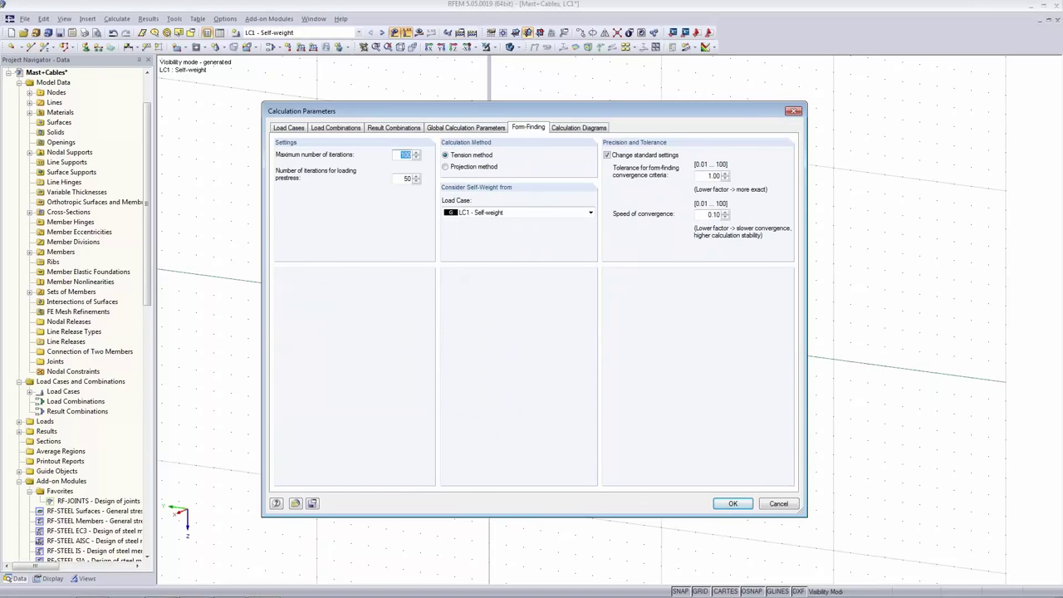
pyautogui.click(718, 504)
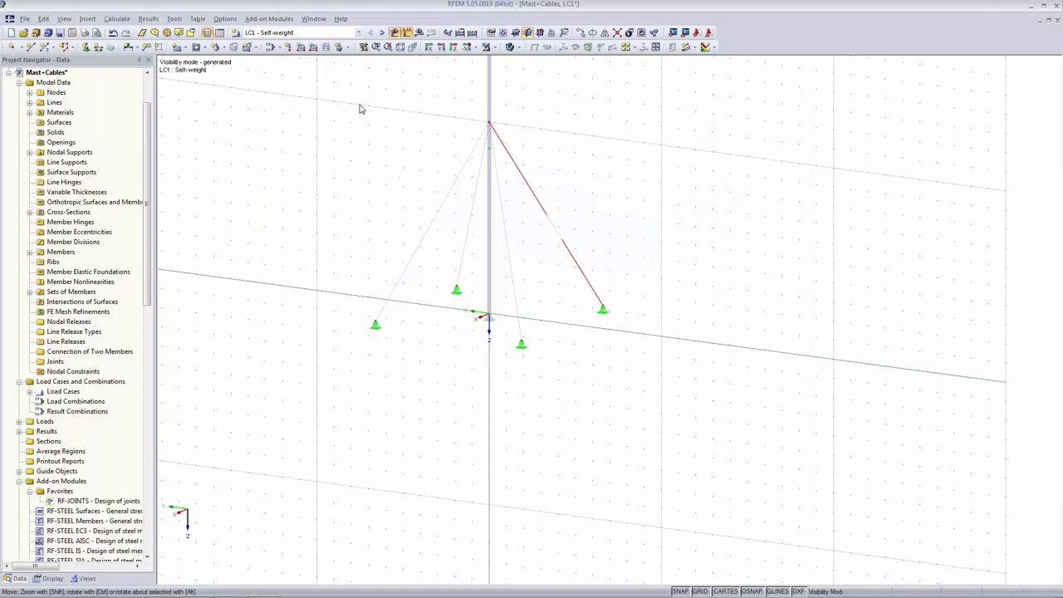
# - Calculate load case LC2 - Wind and display the internal forces N of the cables
pyautogui.click(359, 32)
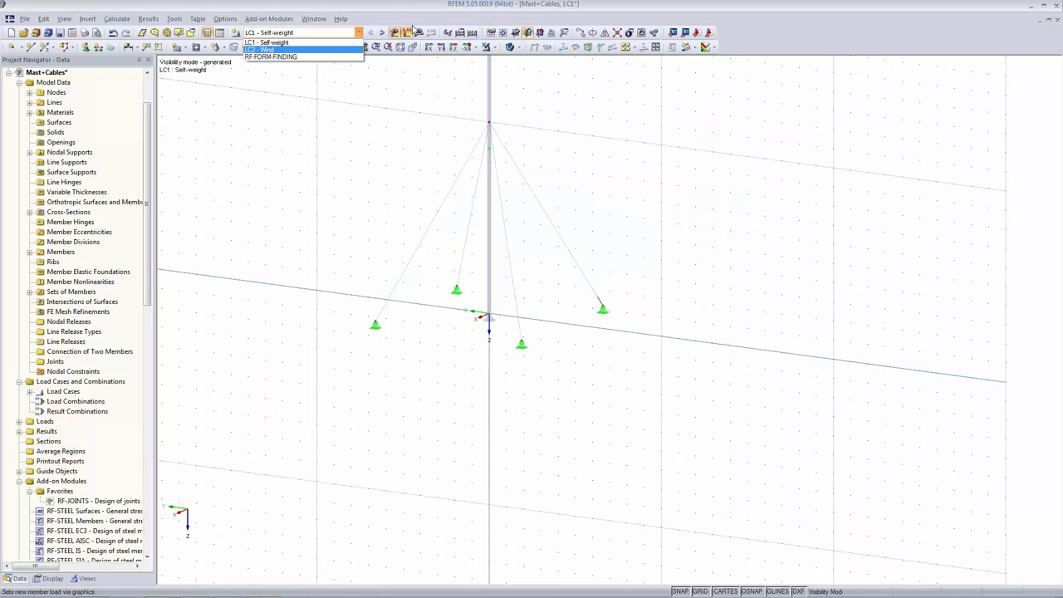
pyautogui.click(295, 50)
pyautogui.click(507, 320)
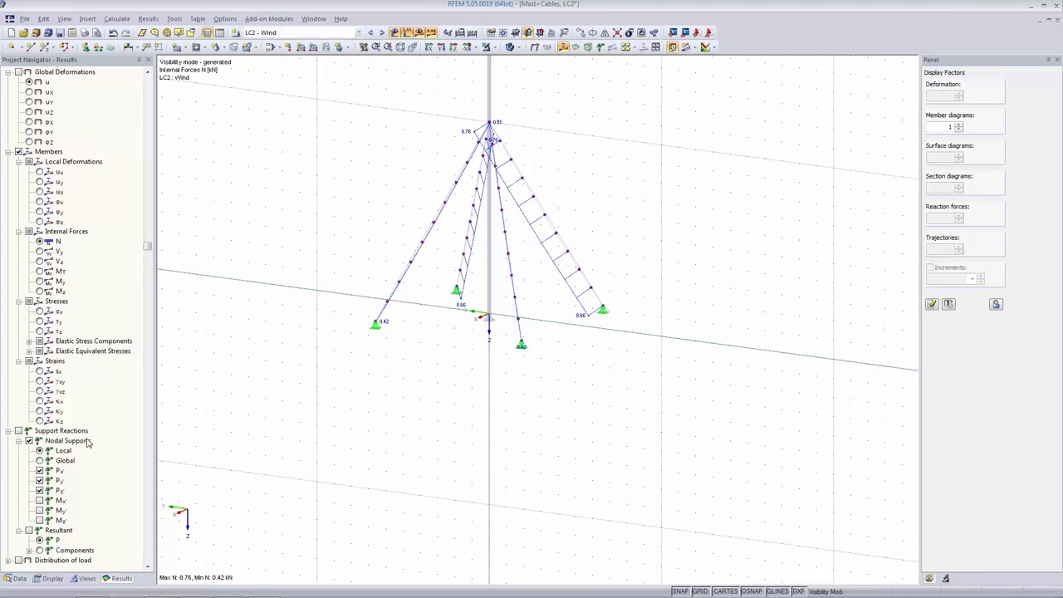
pyautogui.click(50, 242)
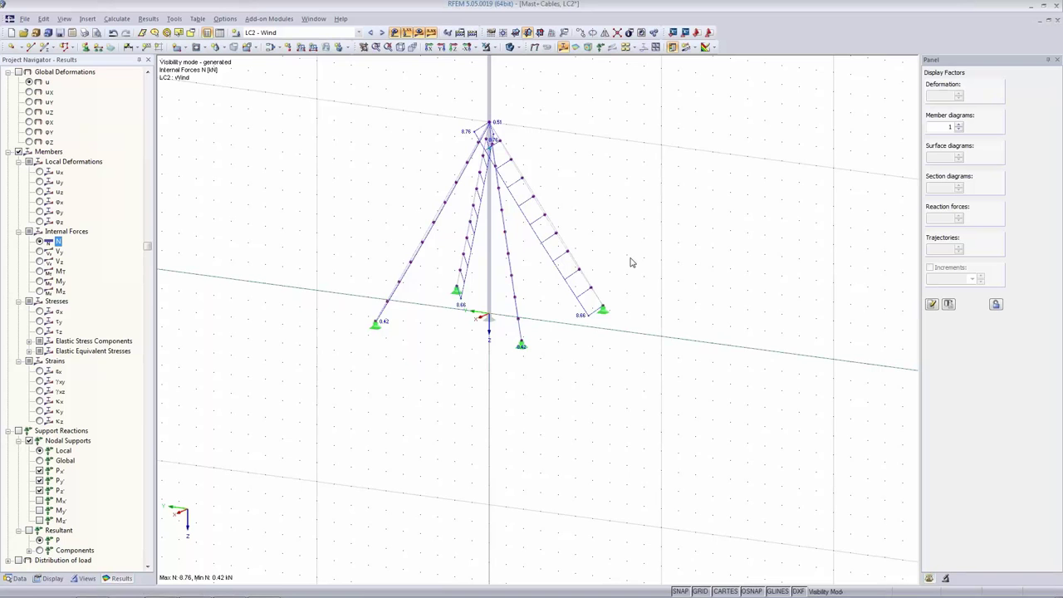
pyautogui.scroll(2, 624, 191)
pyautogui.moveTo(593, 157); pyautogui.dragTo(672, 308, button='middle')
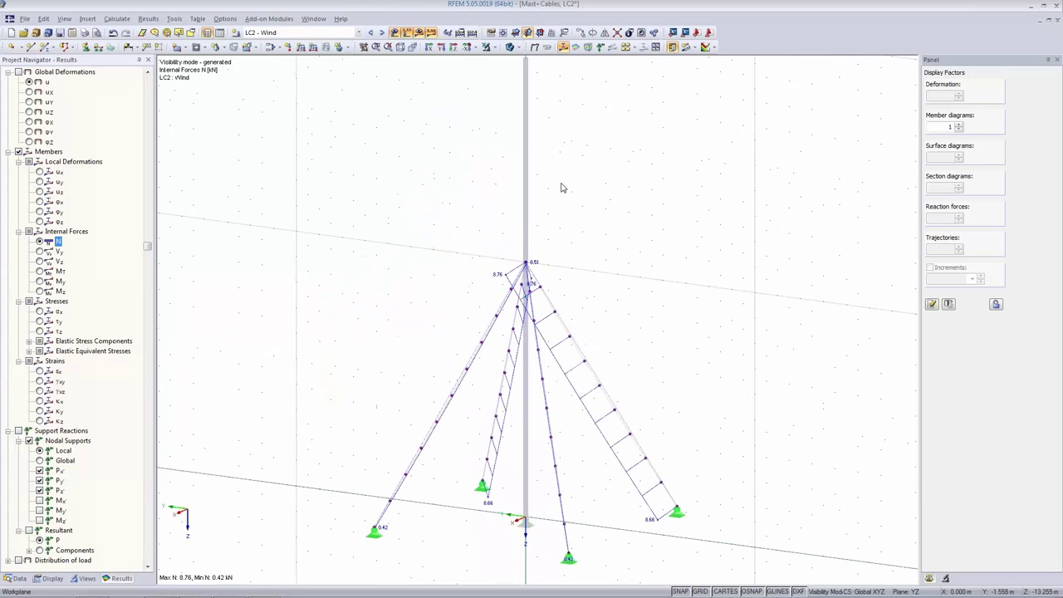
pyautogui.scroll(-1, 563, 186)
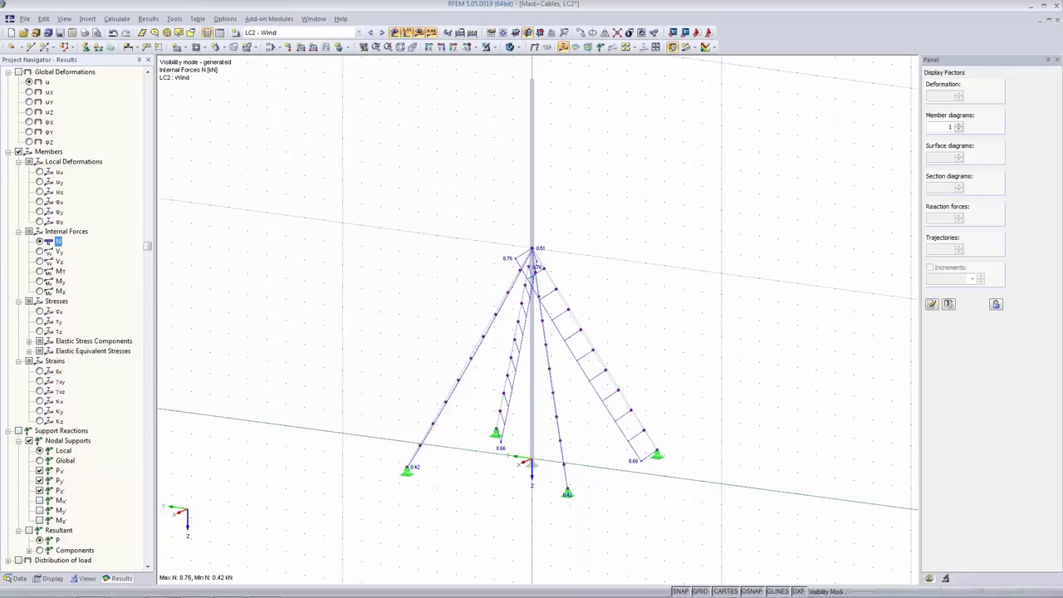
# - Switch to the Webinar06_Formfinding presentation in PowerPoint
pyautogui.click(195, 588)
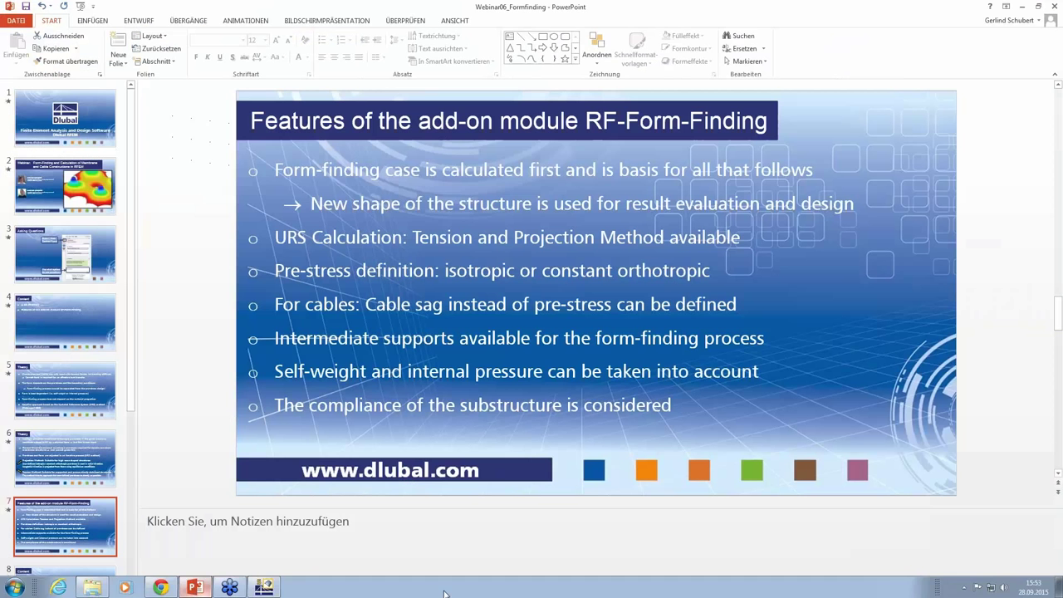